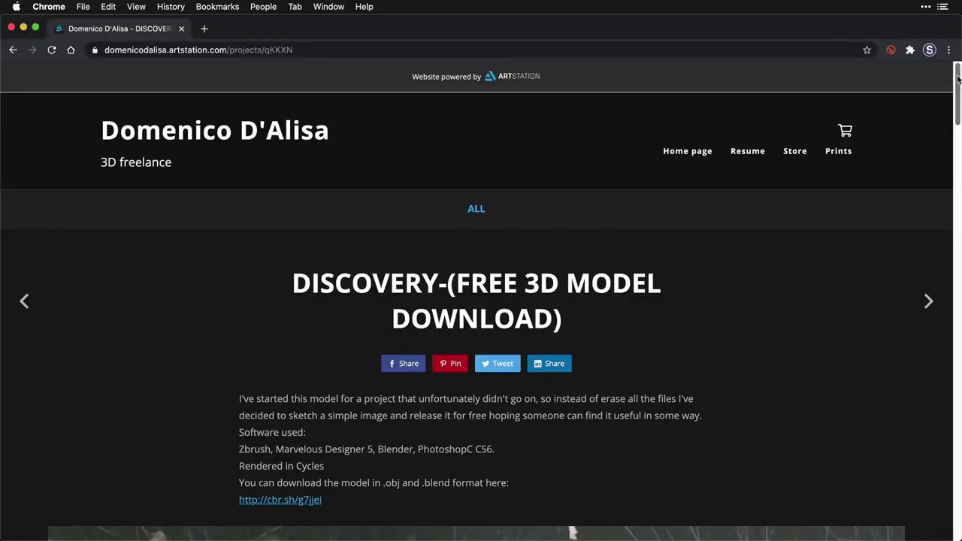
Scrub the video player through the final composite of the astronaut floating over the forest path
mouse_move(958, 79)
mouse_down()
mouse_move(929, 292)
mouse_move(947, 81)
mouse_up()
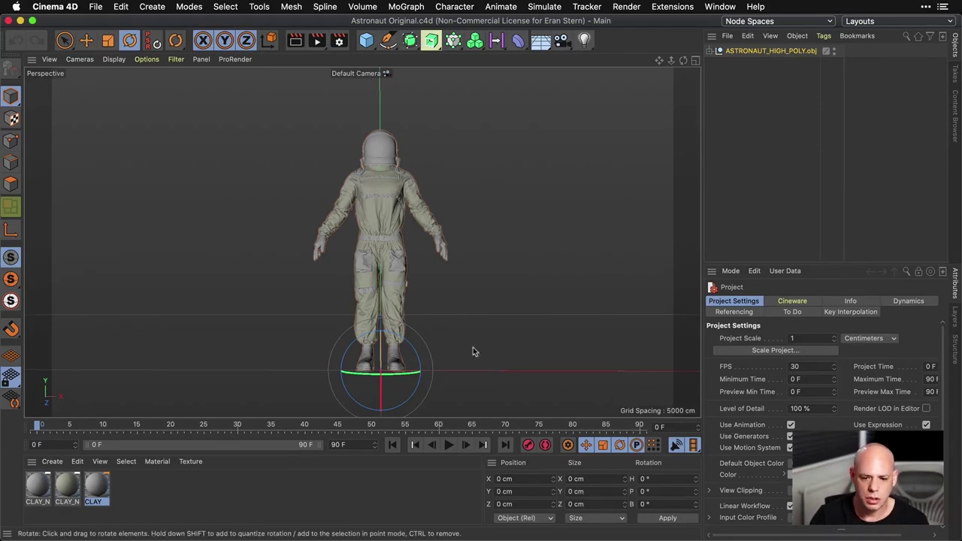
mouse_move(383, 266)
alt+mouse_down()
mouse_move(253, 257)
mouse_move(96, 267)
mouse_move(608, 268)
mouse_move(353, 274)
mouse_move(376, 279)
alt+mouse_up()
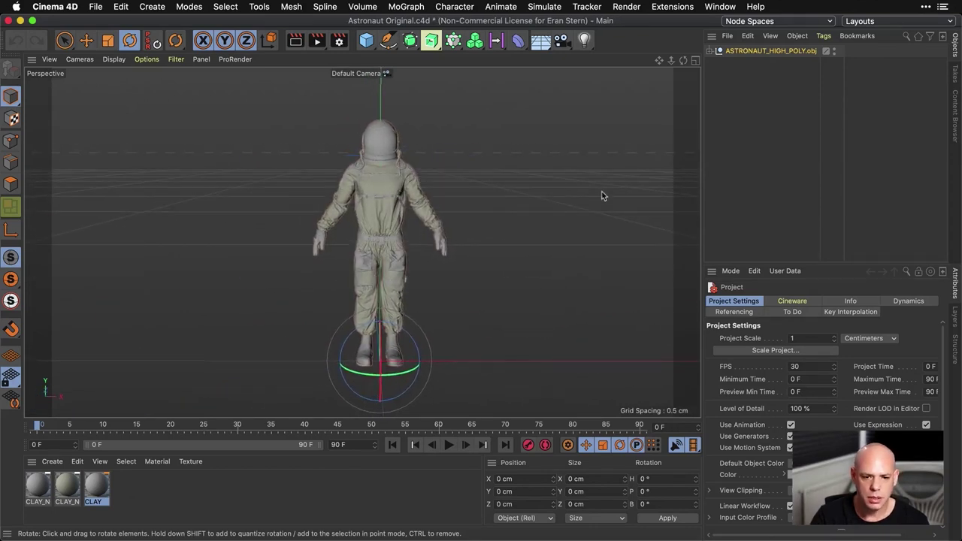
click(740, 52)
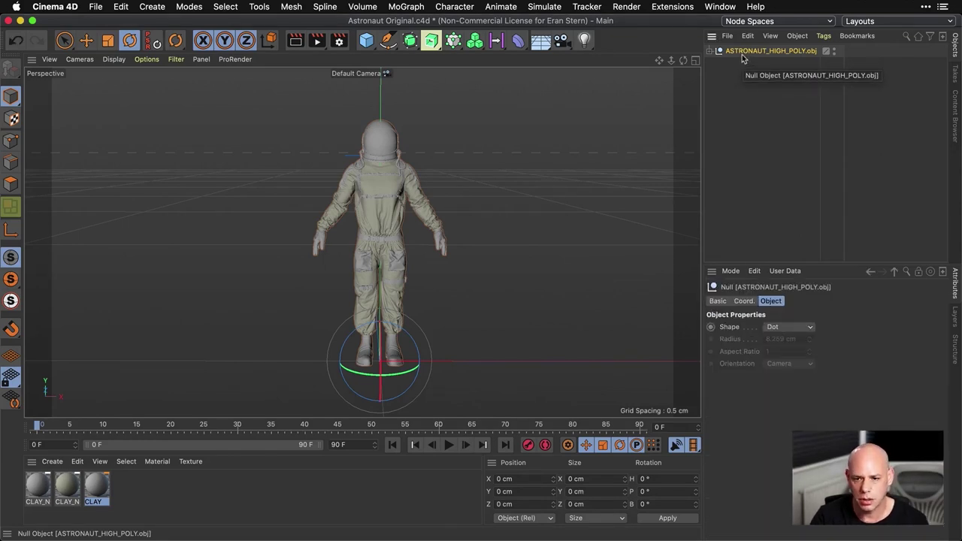
click(711, 51)
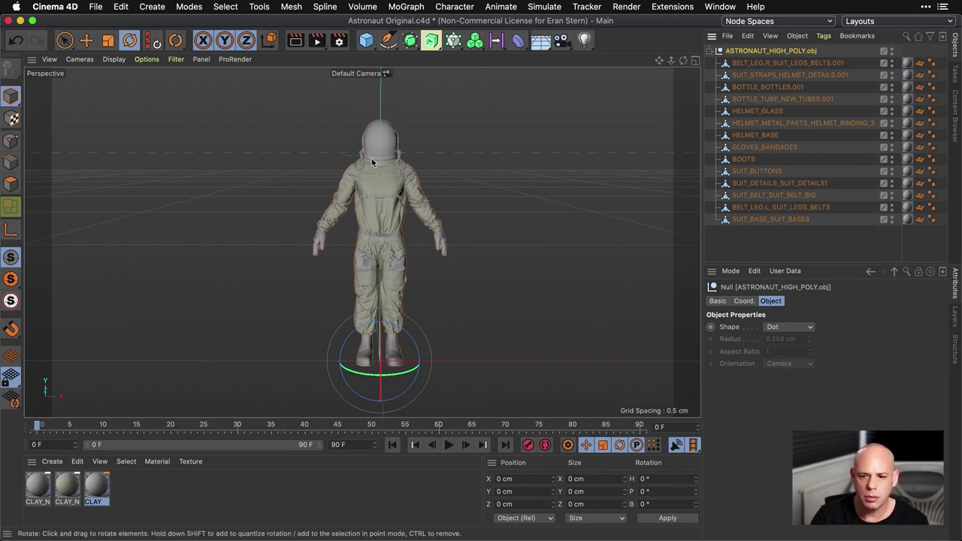
click(741, 159)
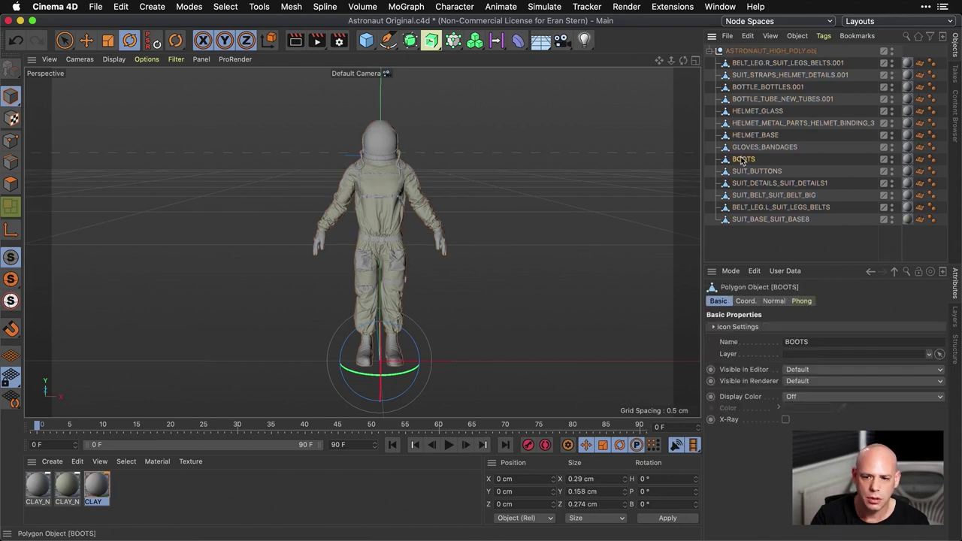
click(747, 136)
click(743, 148)
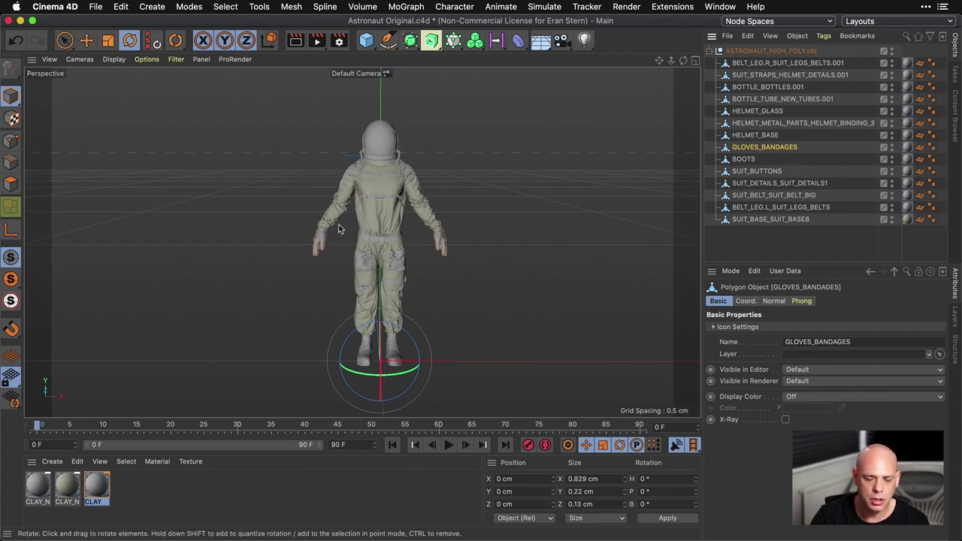
click(709, 53)
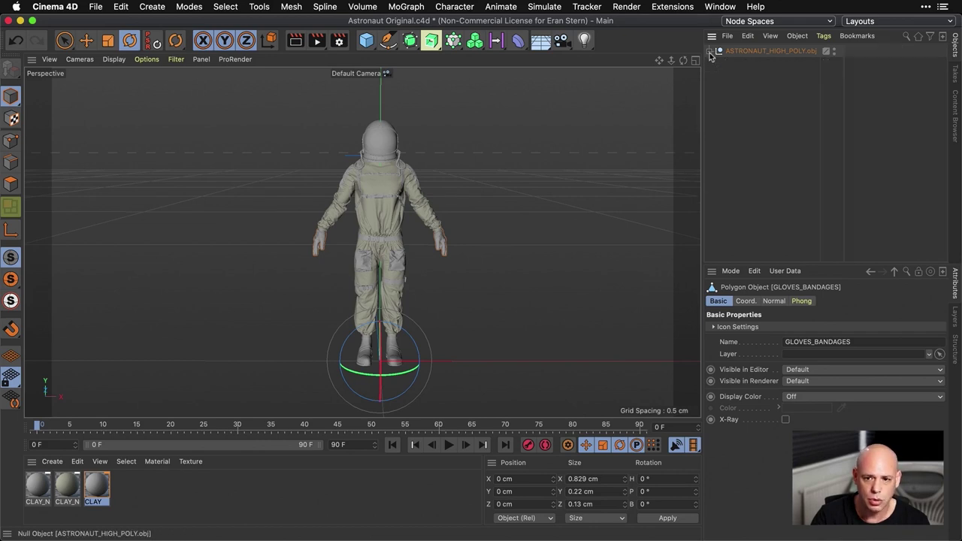
click(744, 53)
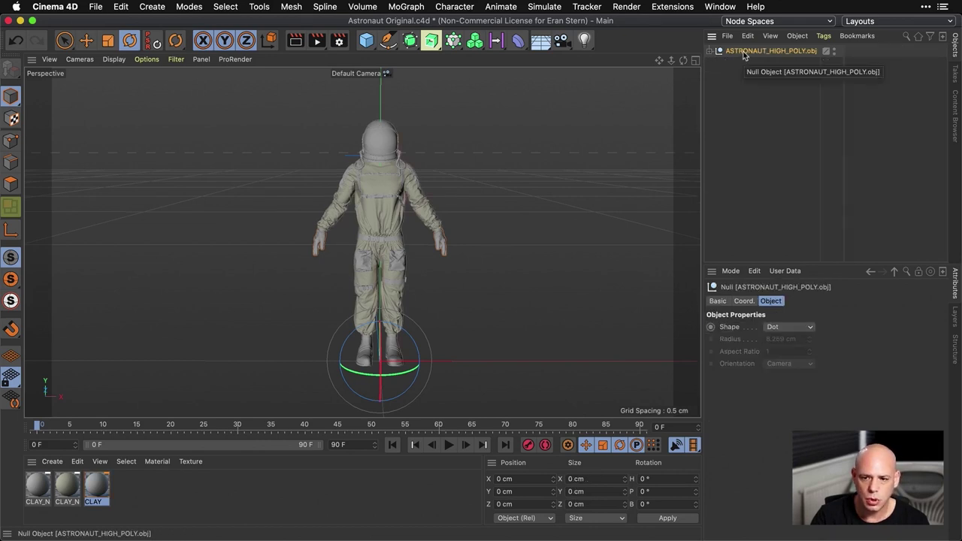
Check the scene's polygon statistics, then switch the viewport to Quick Shading (Lines)
key(super+i)
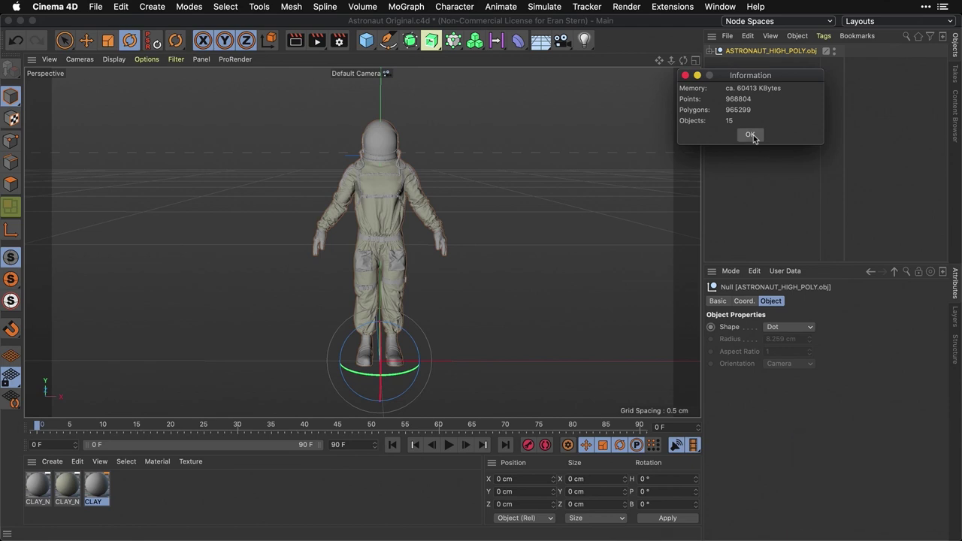
click(751, 135)
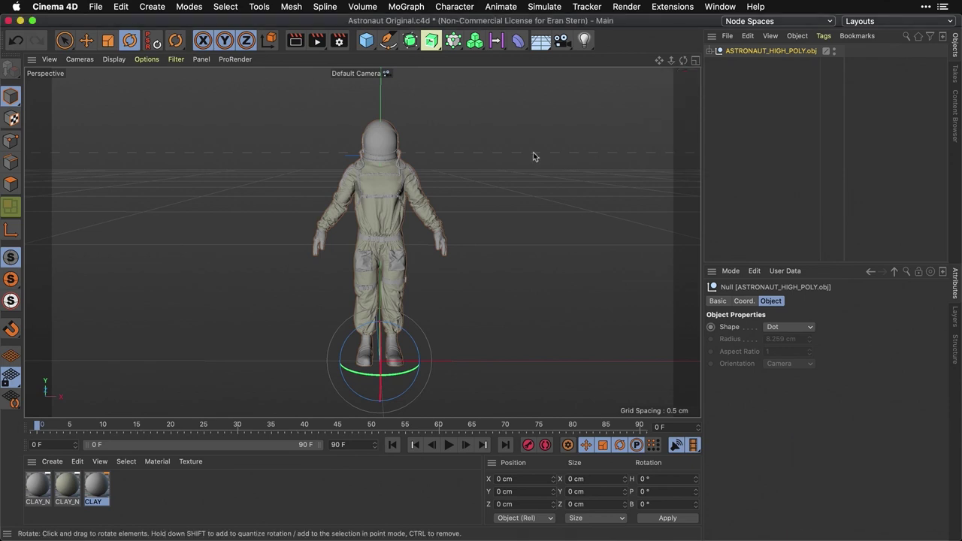
click(114, 59)
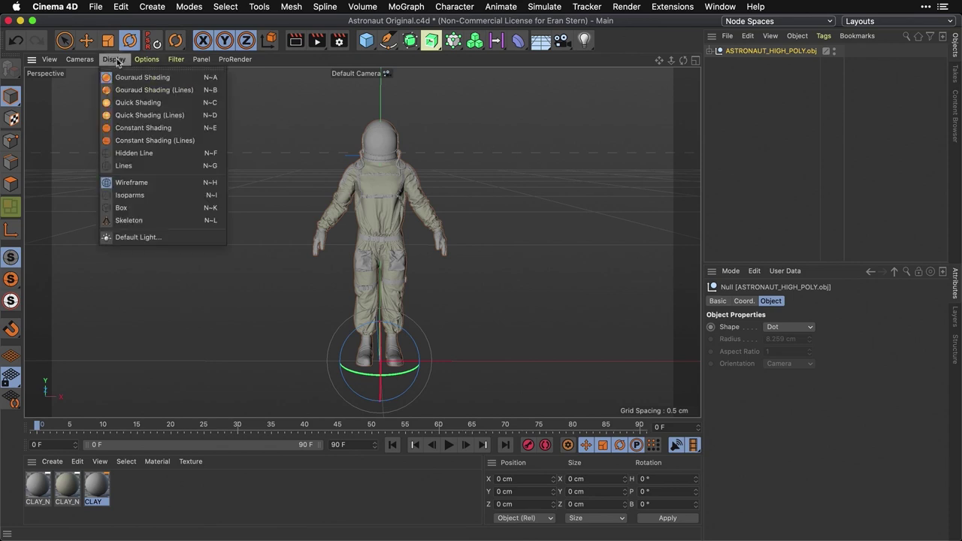
click(123, 116)
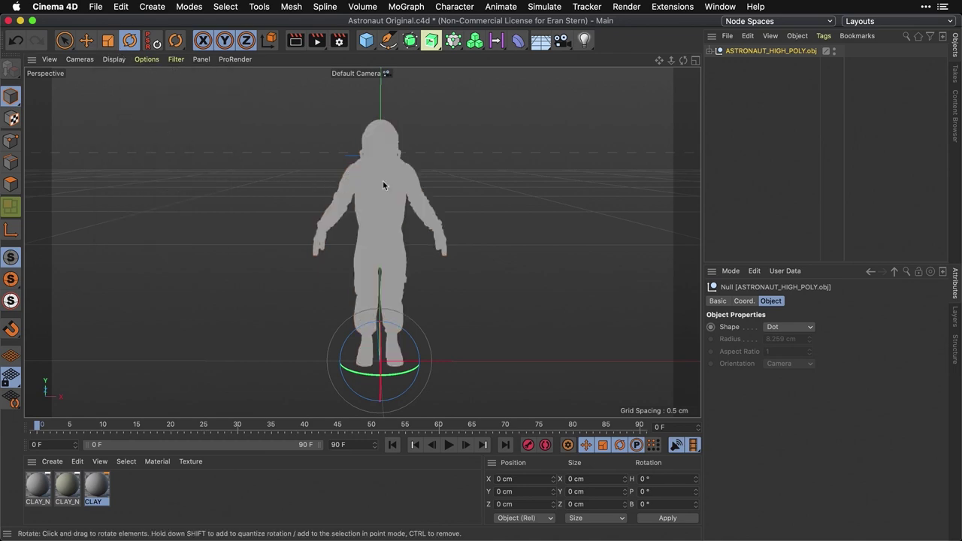
scroll(382, 184, up, 10)
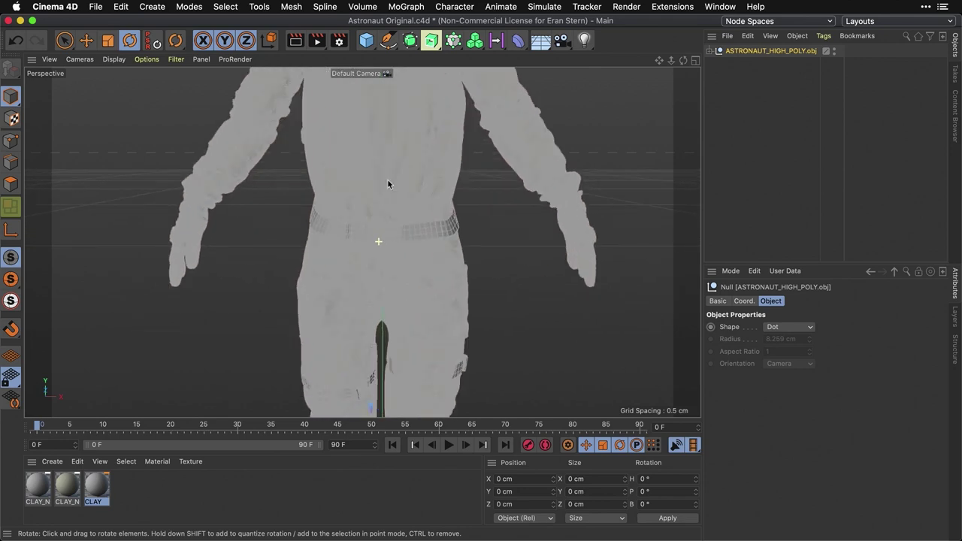
scroll(387, 179, down, 10)
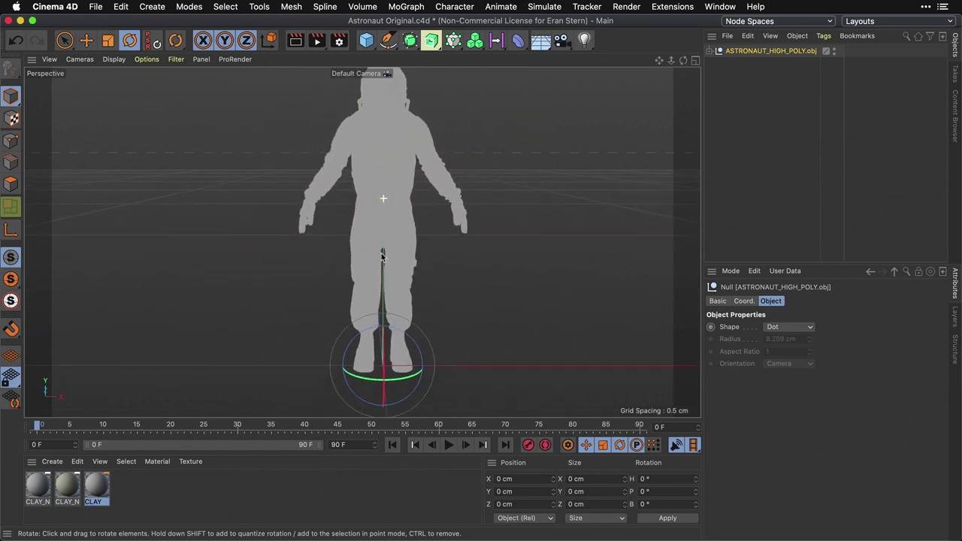
scroll(381, 257, down, 4)
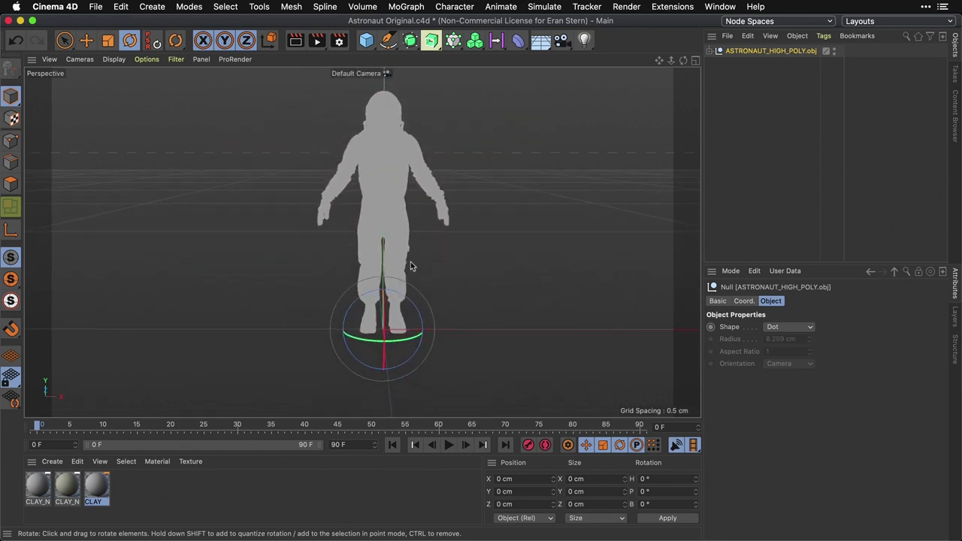
Wrap the astronaut in a Polygon Reduction reducing all children as one object, and restore Gouraud shading
click(410, 40)
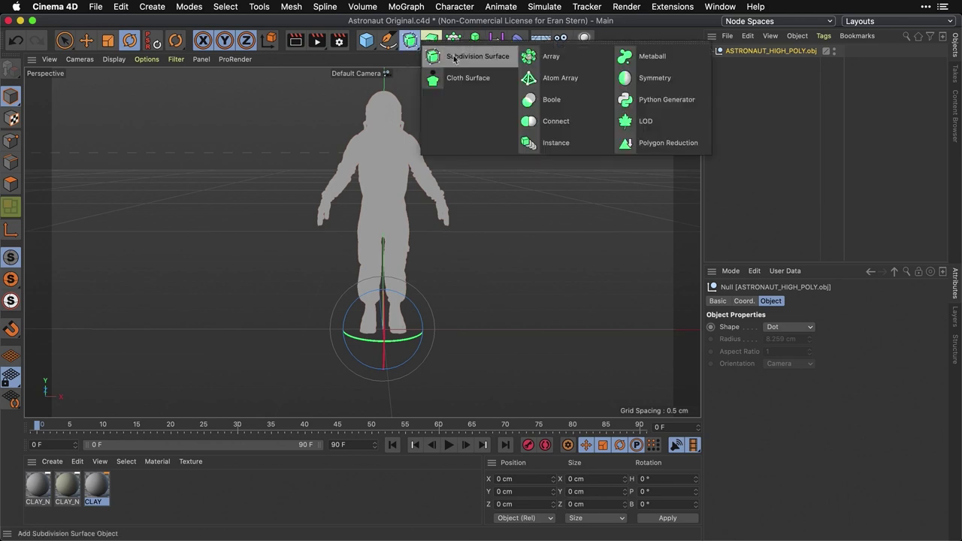
alt+click(693, 148)
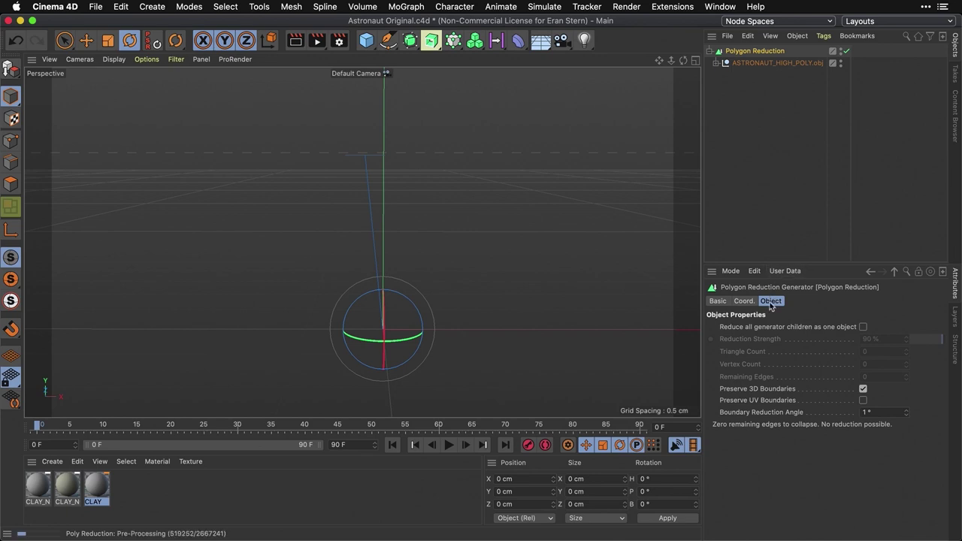
click(864, 328)
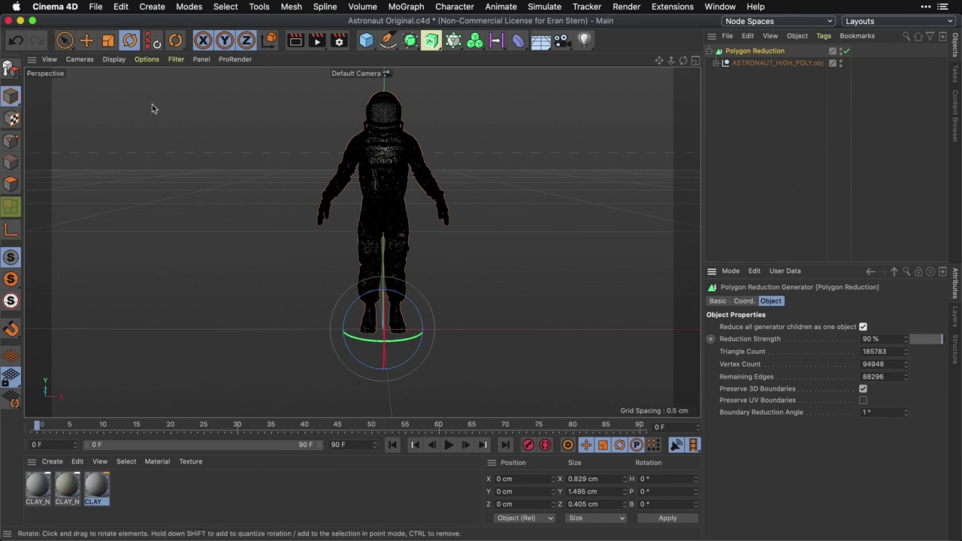
click(114, 60)
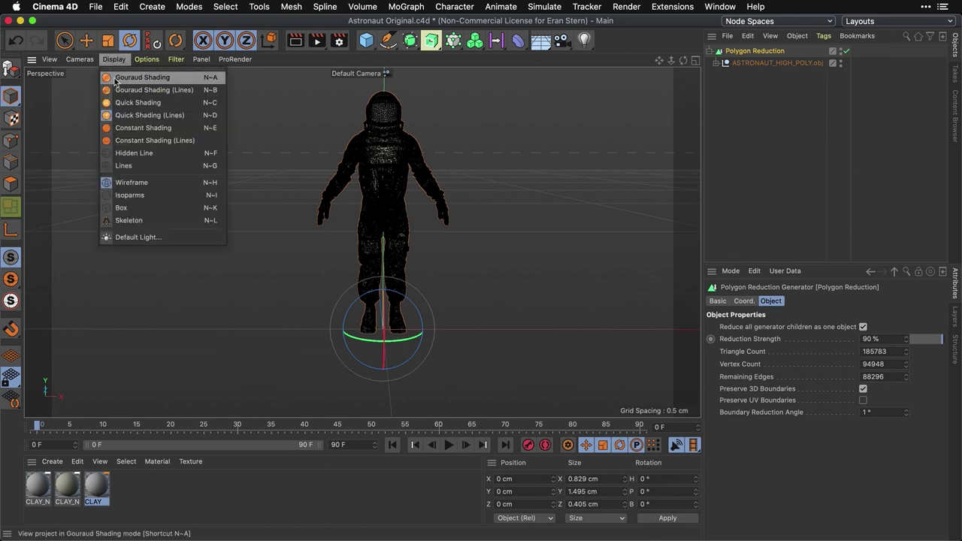
click(126, 78)
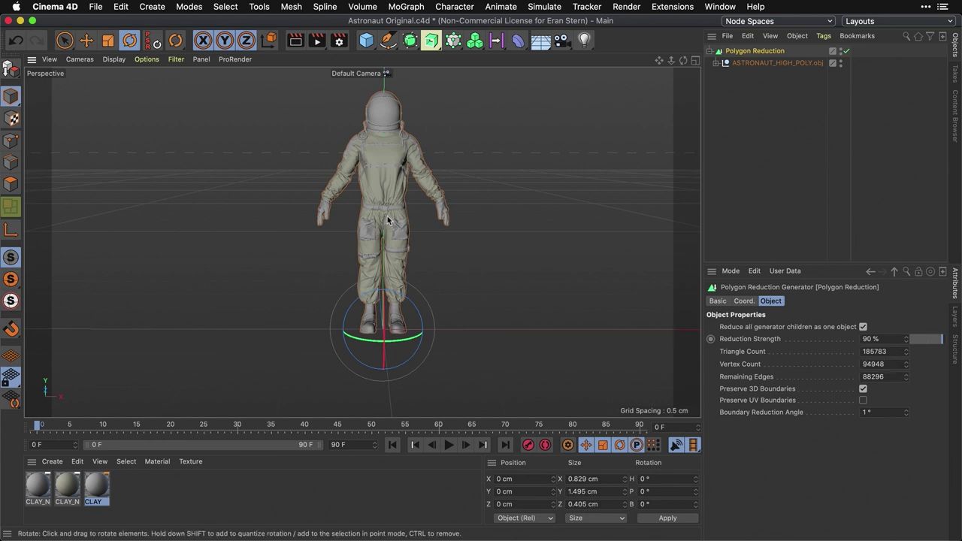
alt+drag(382, 219, 407, 261)
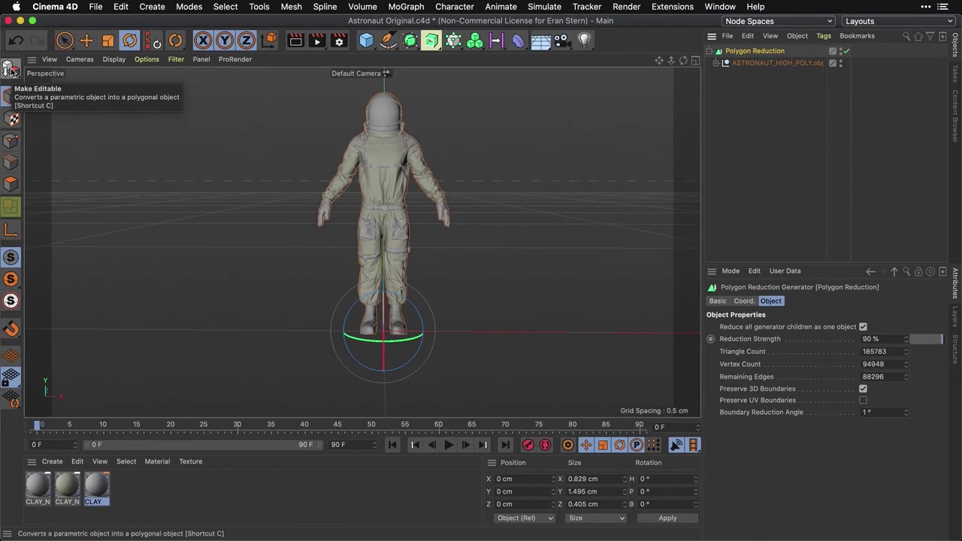
Bake the Polygon Reduction, move the astronaut group to top level, and delete the empty generator
click(11, 70)
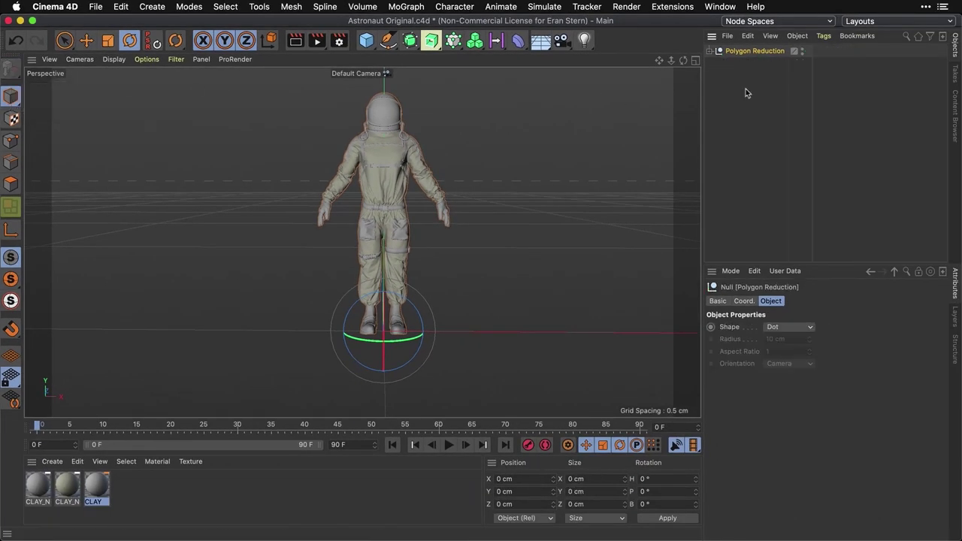
click(710, 52)
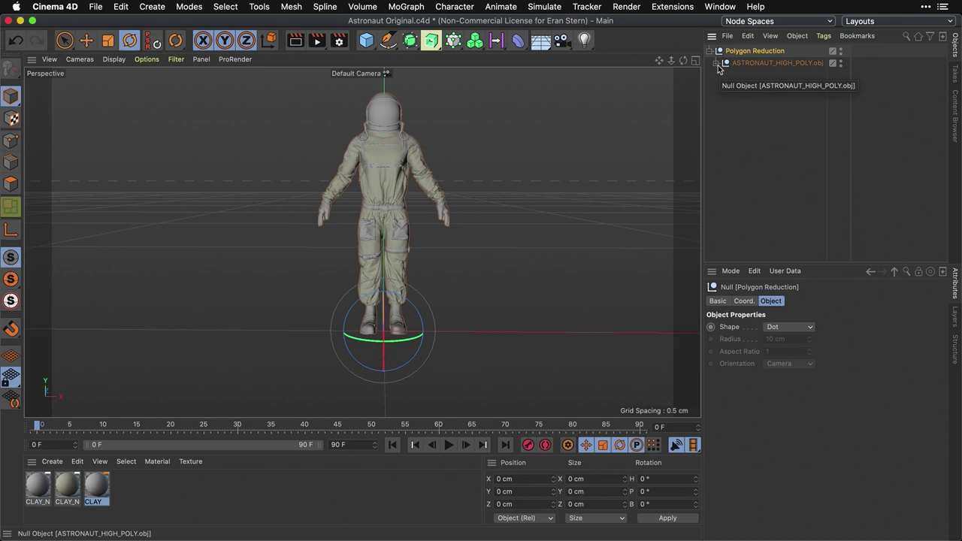
click(716, 65)
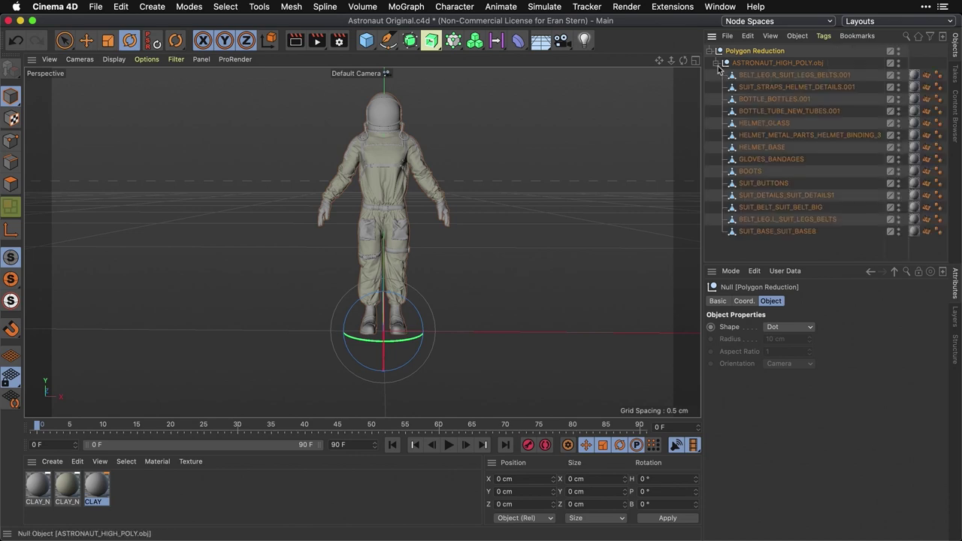
click(716, 65)
drag(759, 62, 736, 88)
click(753, 53)
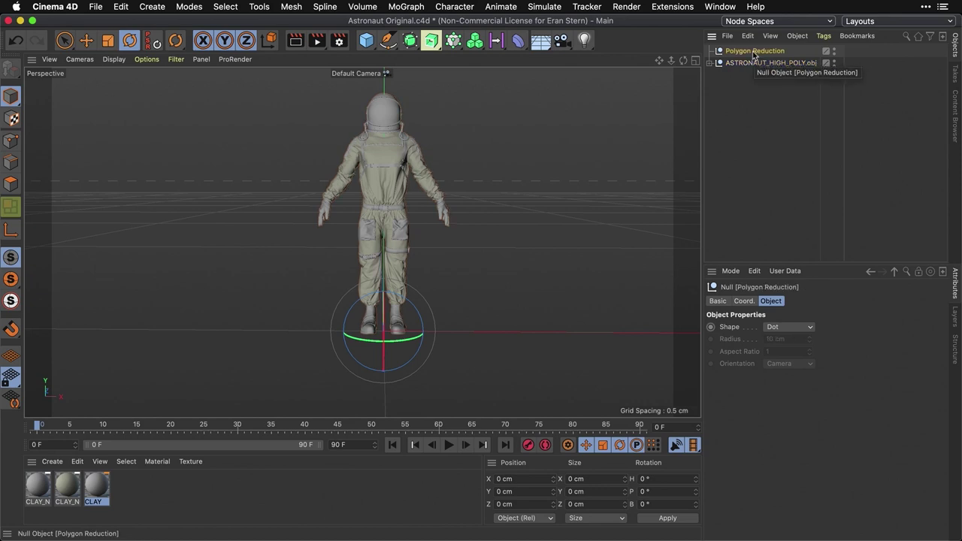
key(Delete)
Rename the astronaut group ASTRONAUT and check the reduced scene's point and polygon statistics
click(767, 51)
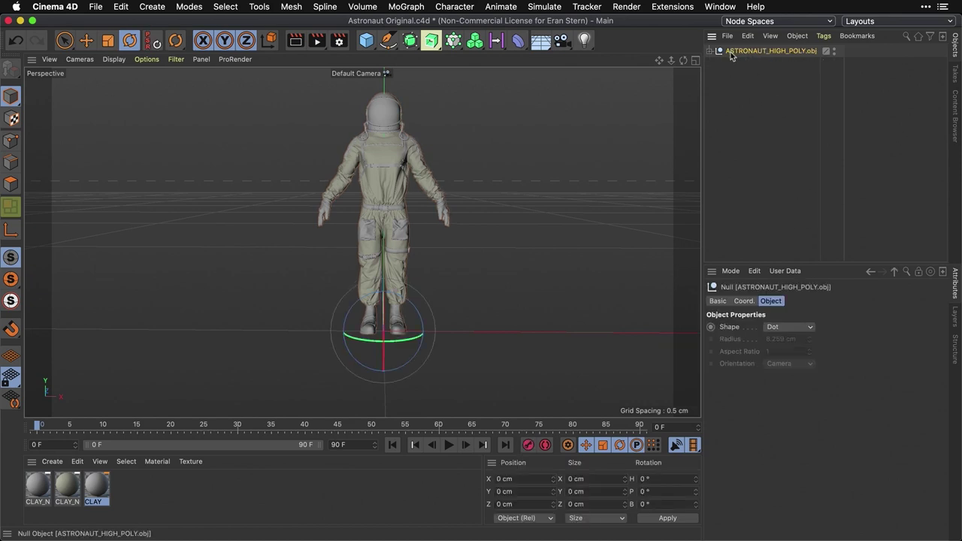
double_click(739, 52)
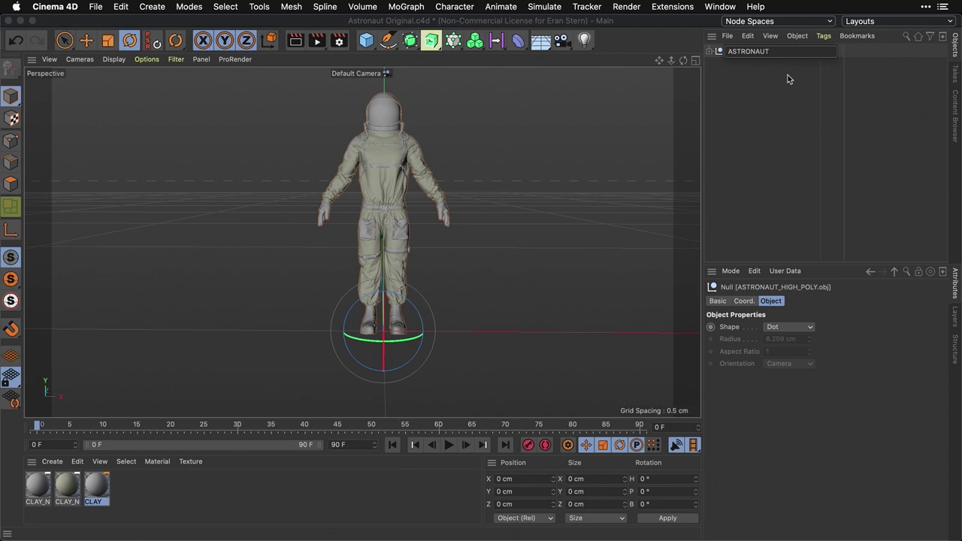
key(Return)
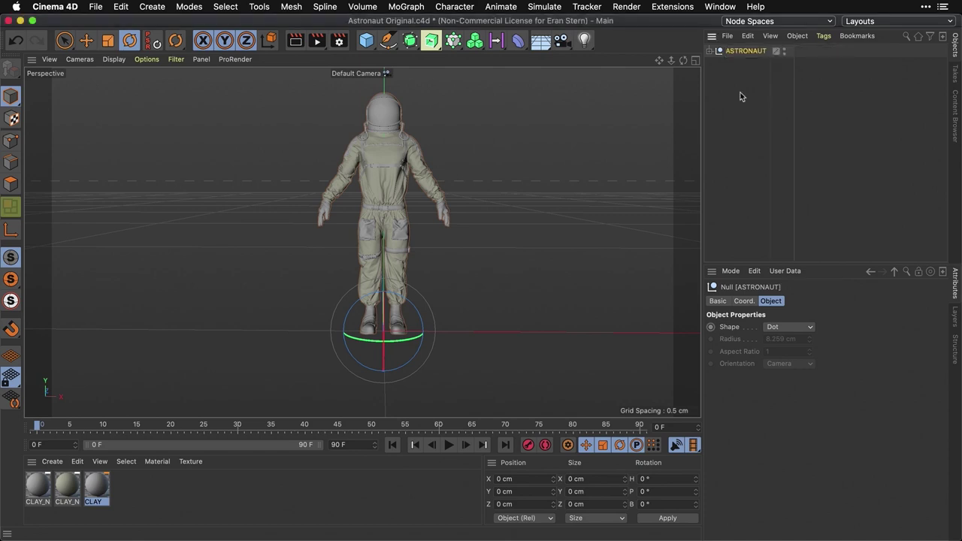
key(ctrl+i)
drag(759, 66, 783, 114)
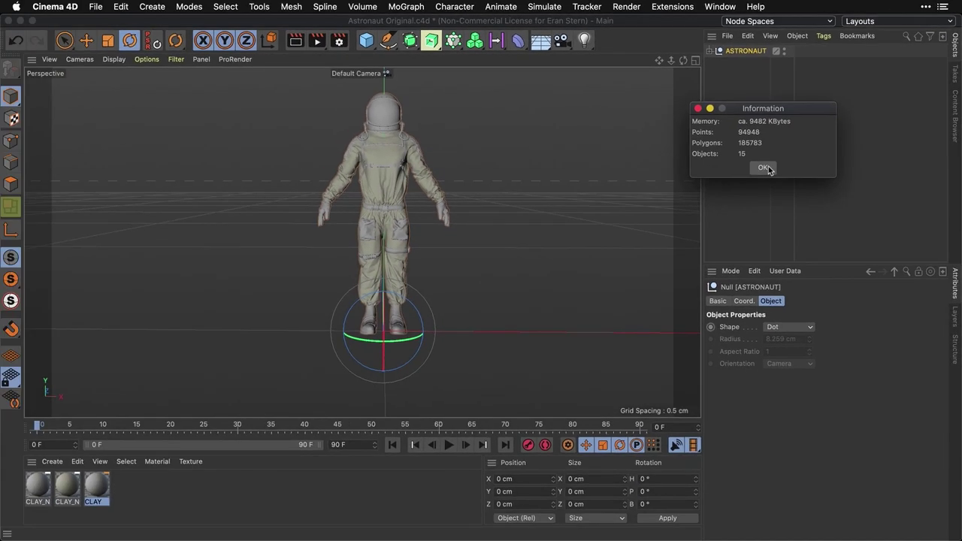
Save the project as Astronaut Simplified.c4d
click(565, 335)
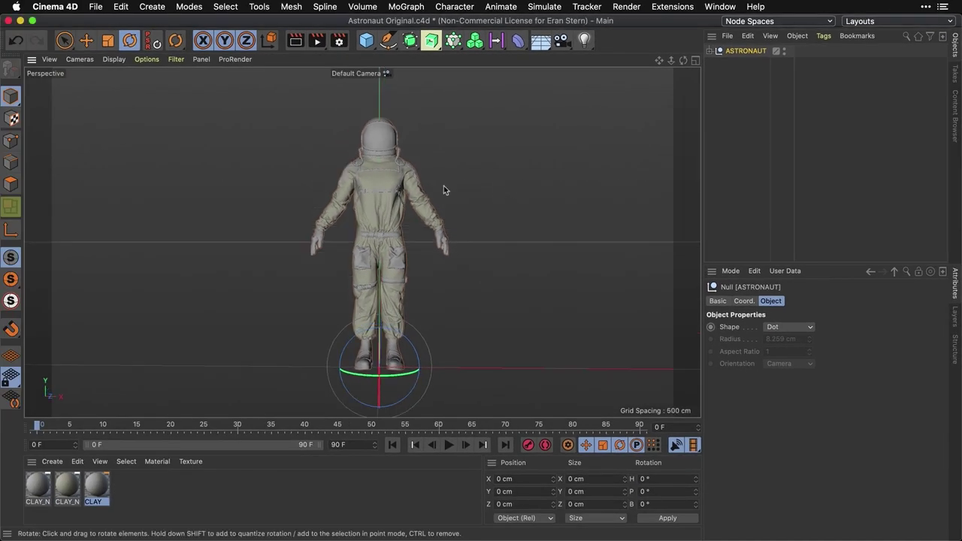
click(96, 7)
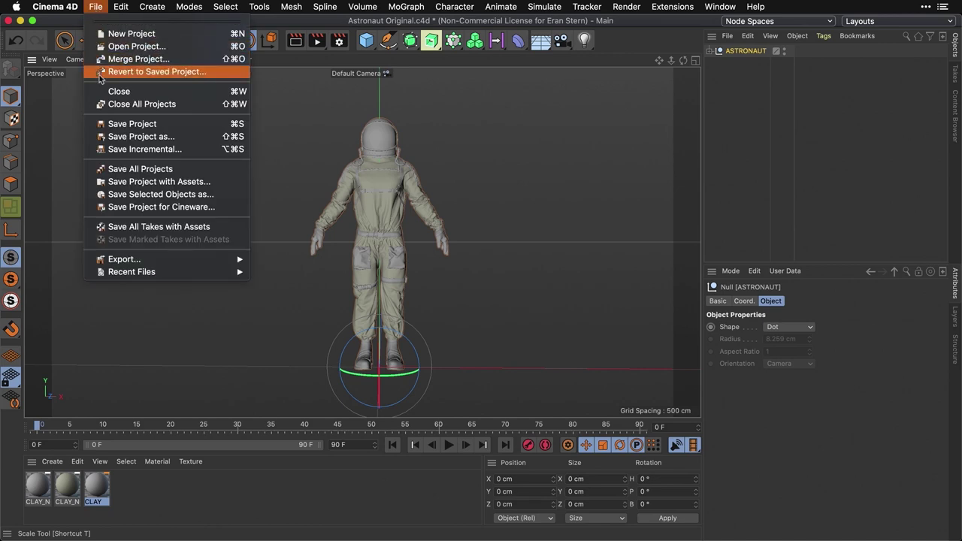
click(106, 136)
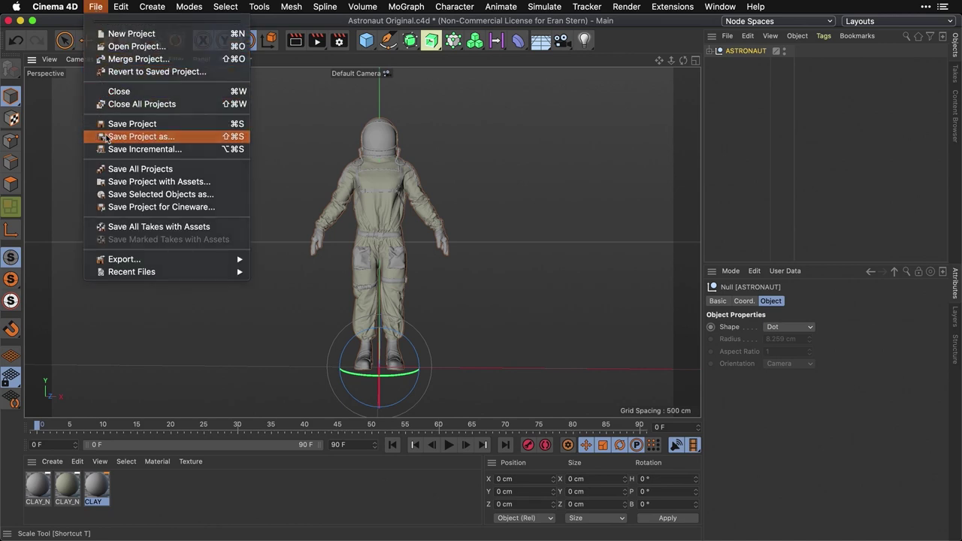
double_click(466, 104)
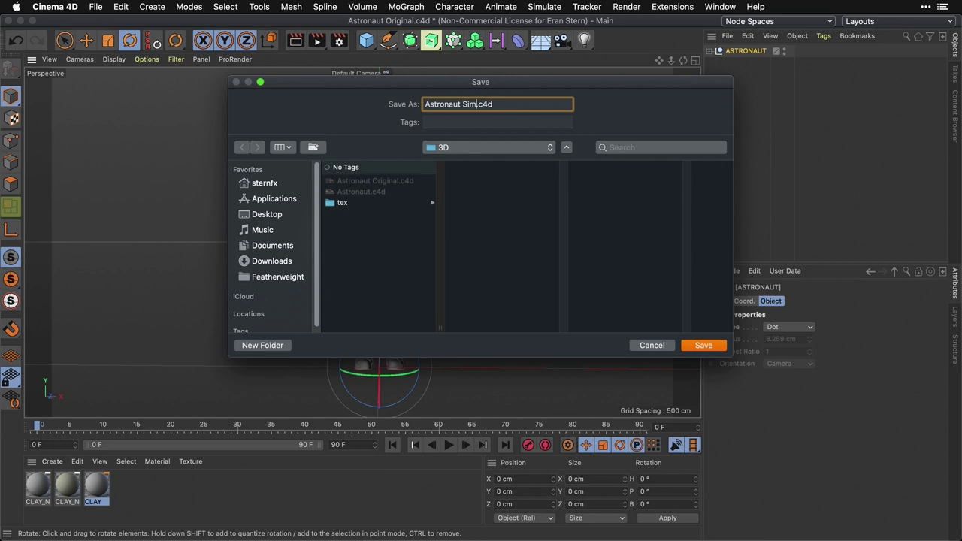
text(Simplified)
key(Return)
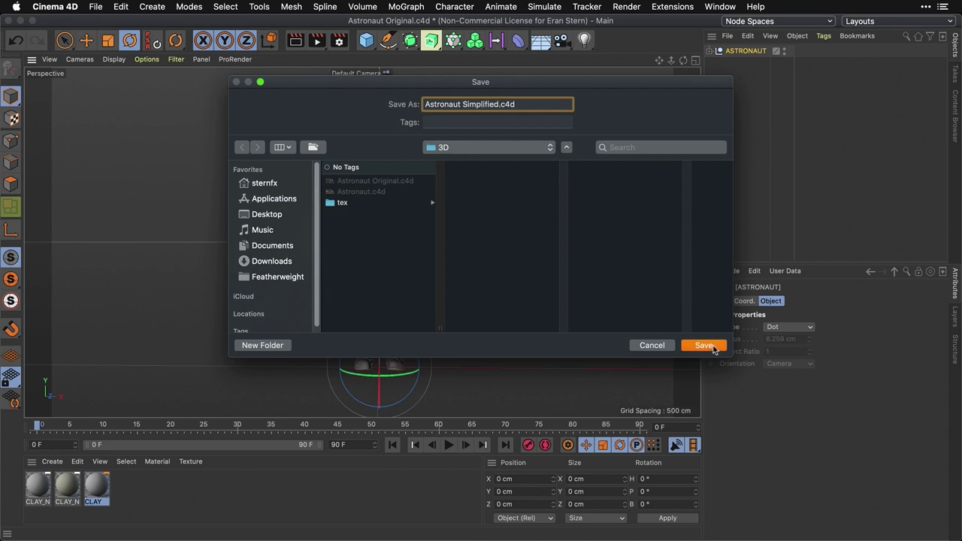
Export the scene as Astronaut Simplified.fbx in FBX Version 7.3 (2013) format
click(96, 7)
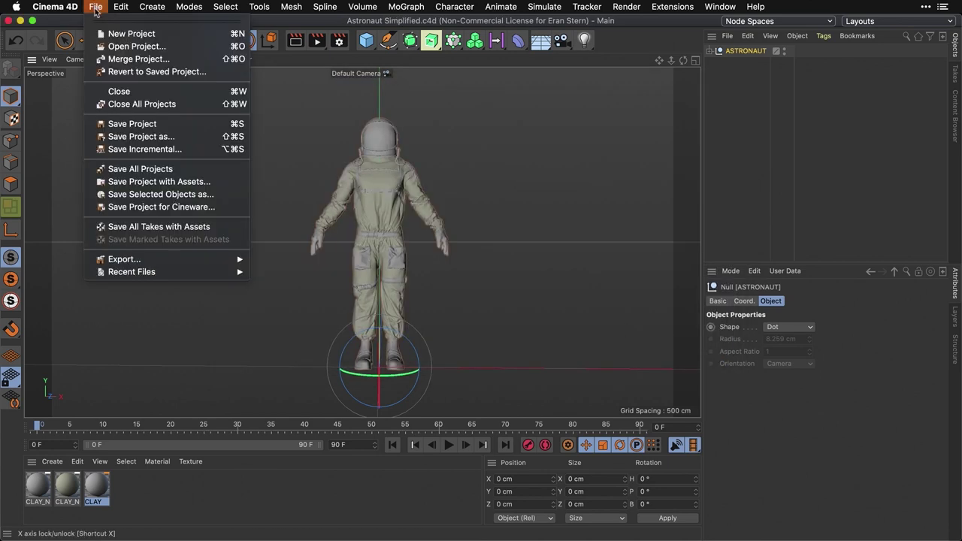
mouse_move(146, 260)
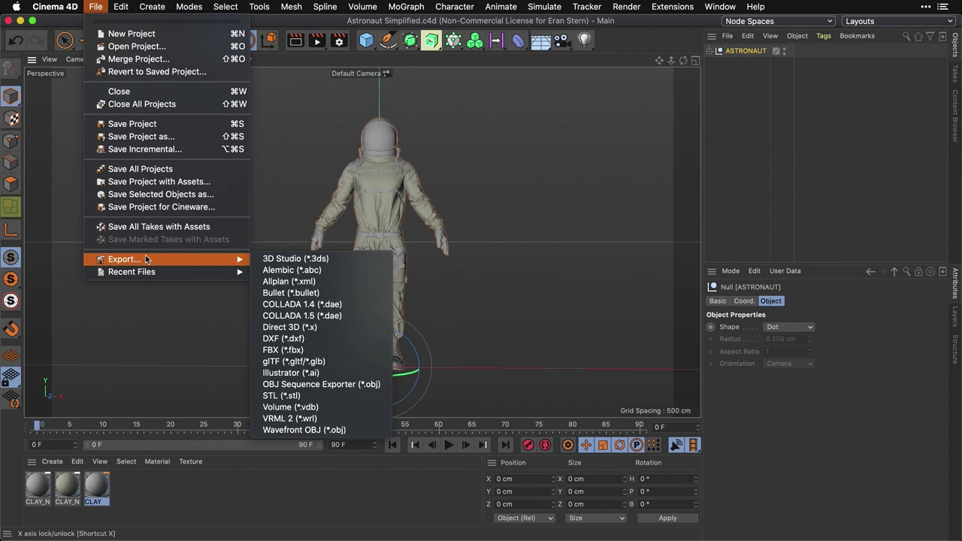
click(336, 349)
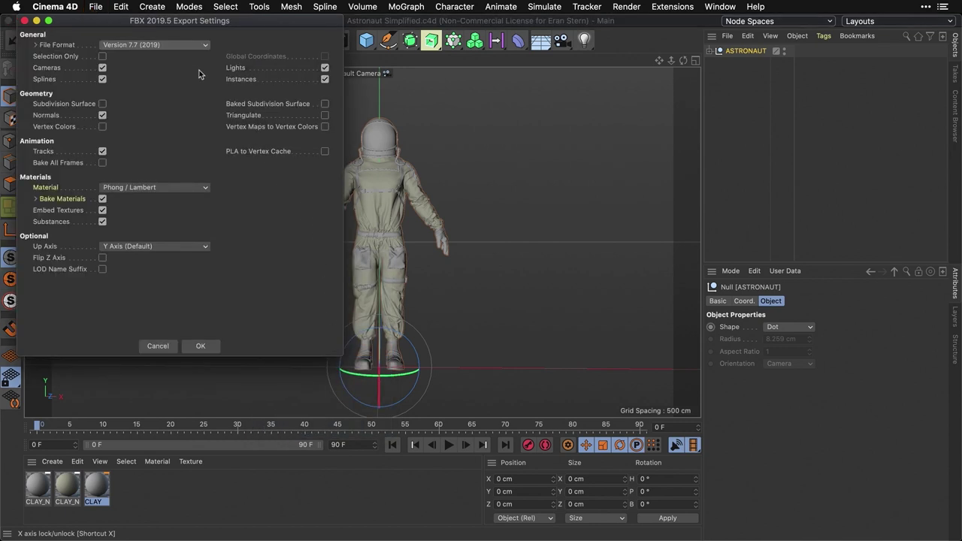
click(169, 44)
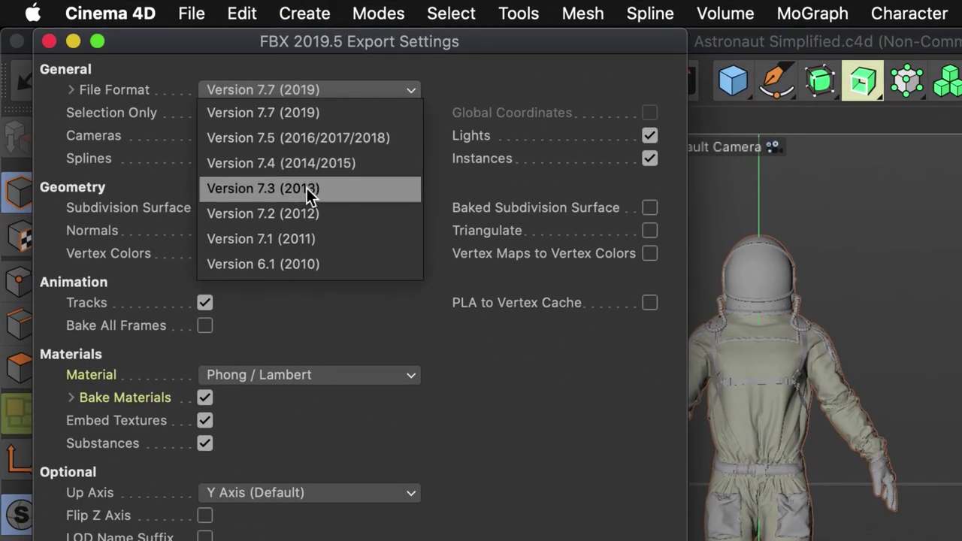
click(307, 187)
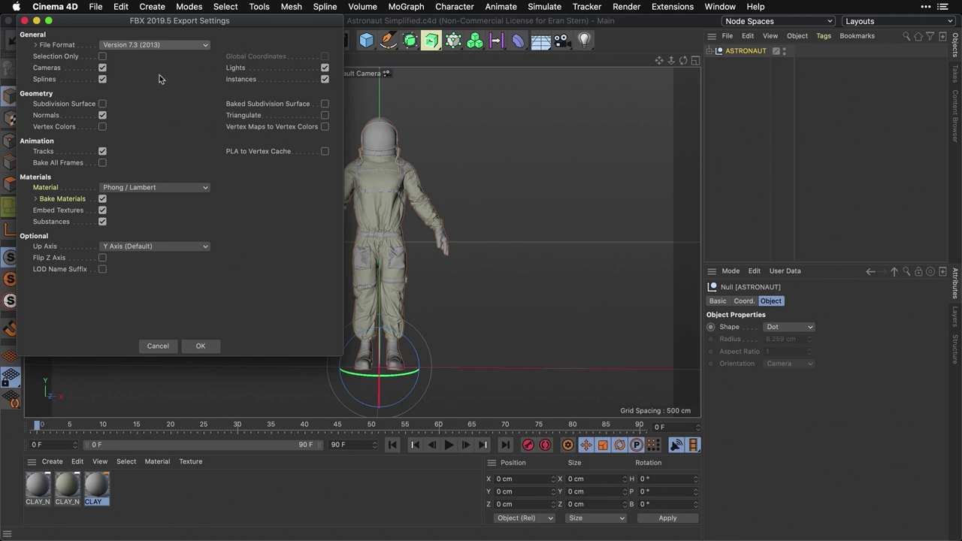
click(202, 346)
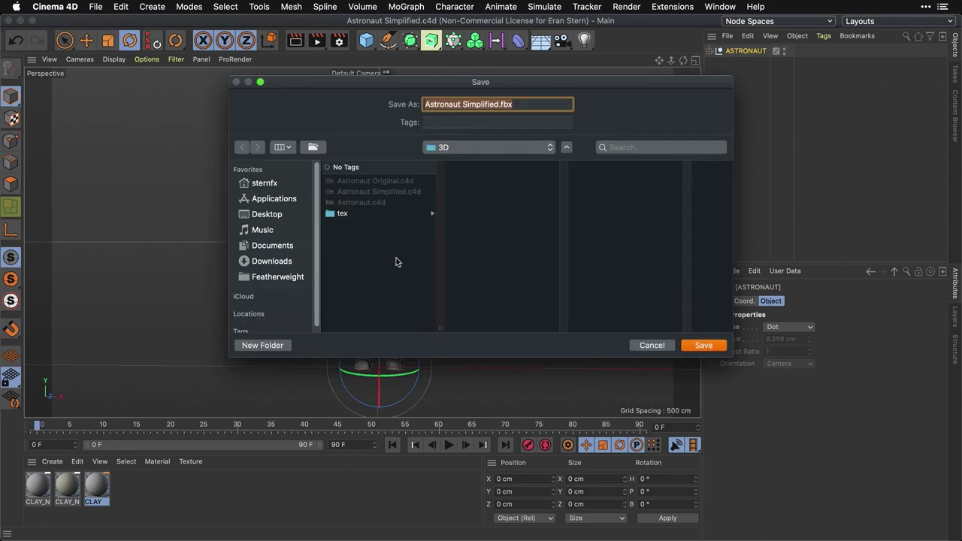
click(710, 347)
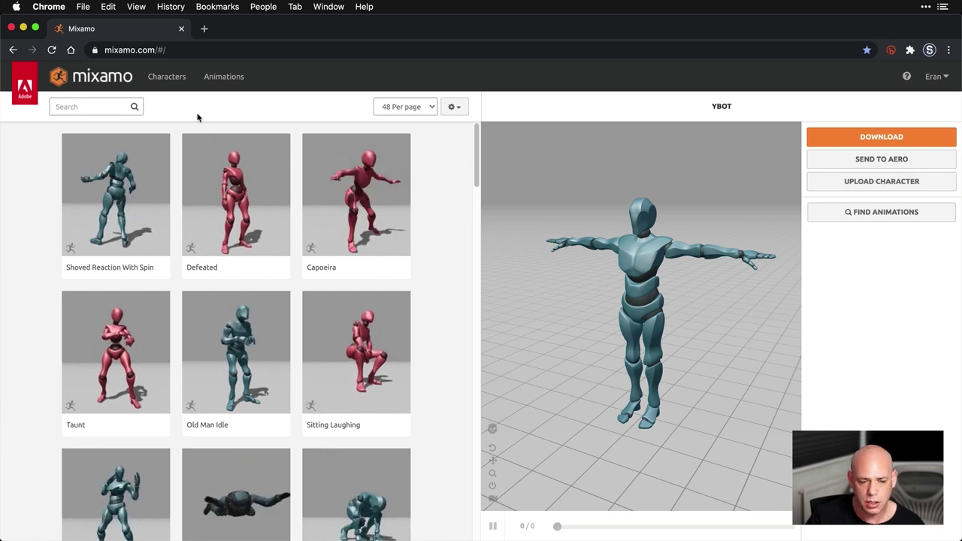
Search Mixamo animations for 'floating' and apply Floating to the YBOT preview character
click(164, 78)
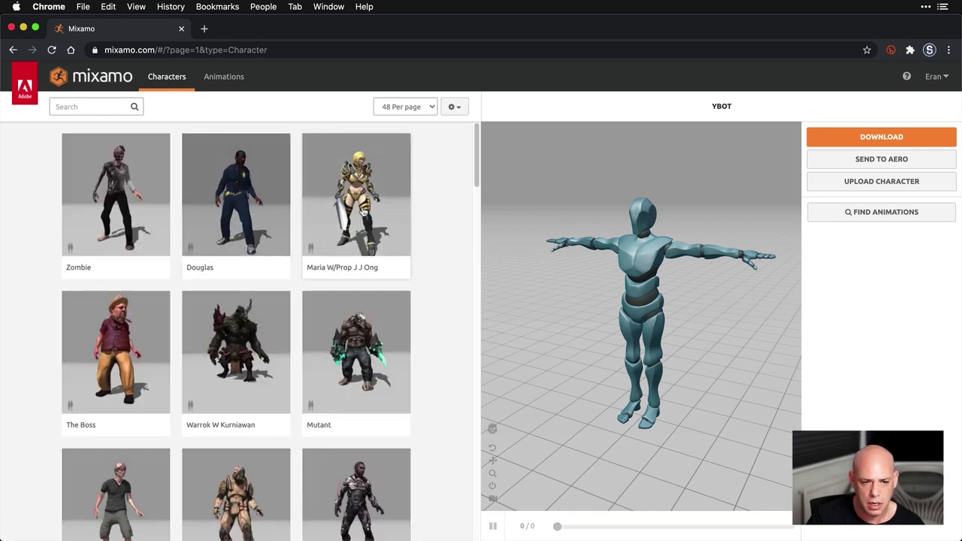
click(223, 81)
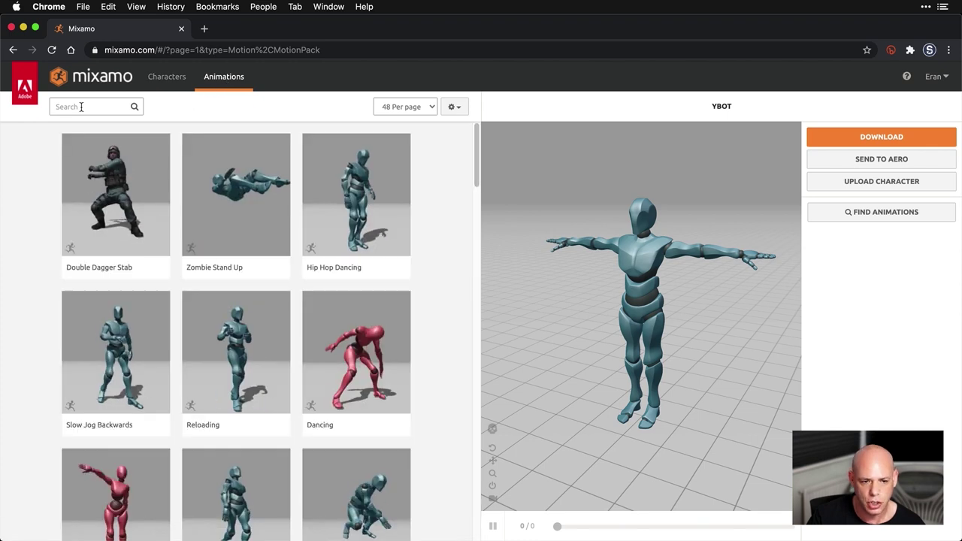
click(82, 107)
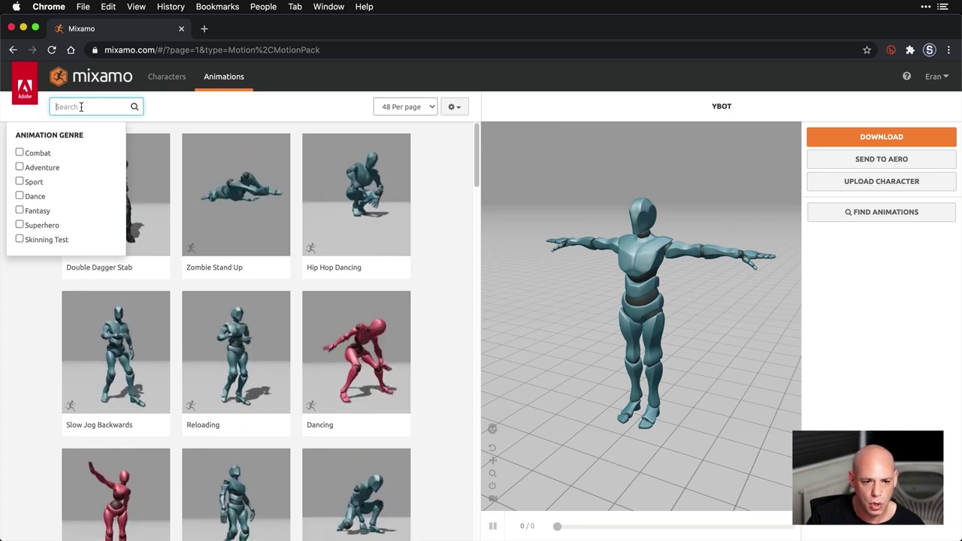
text(flo)
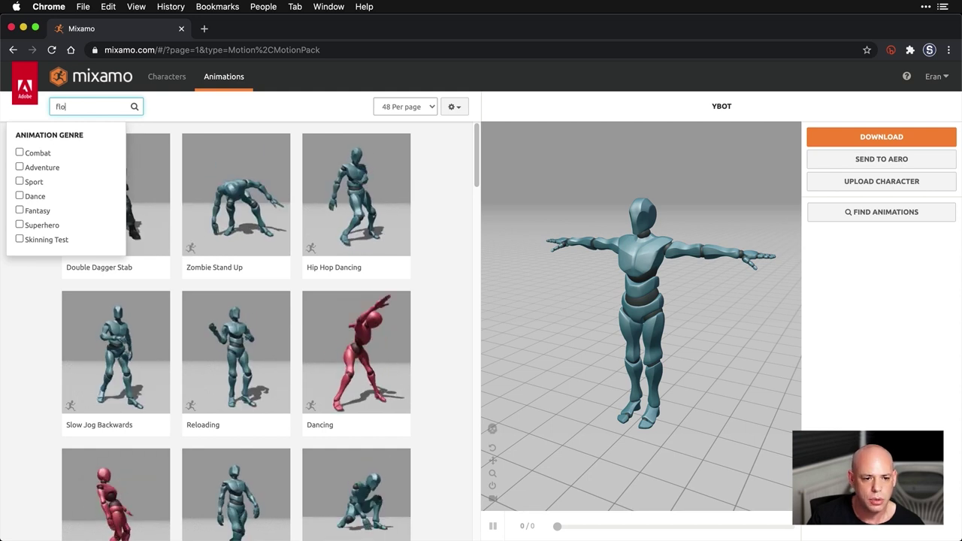
text(ating)
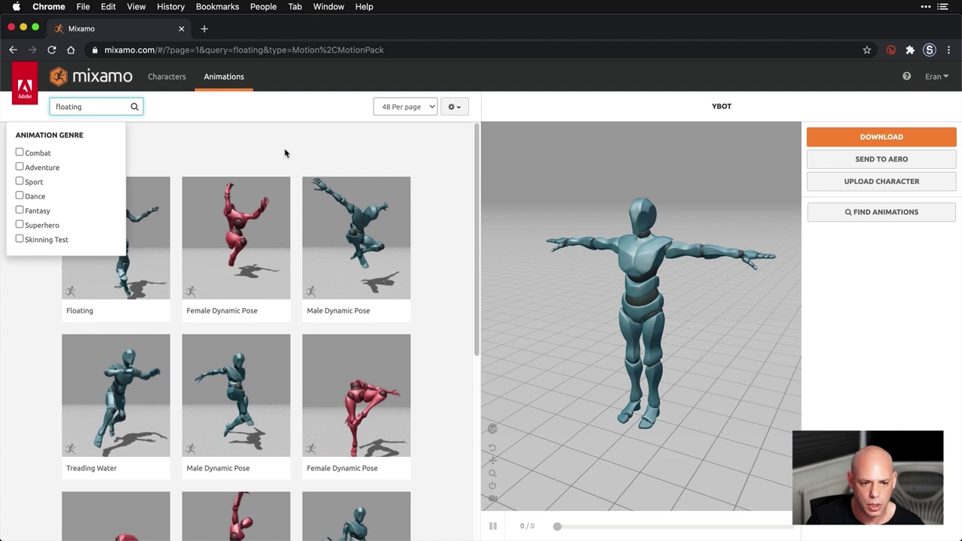
key(Return)
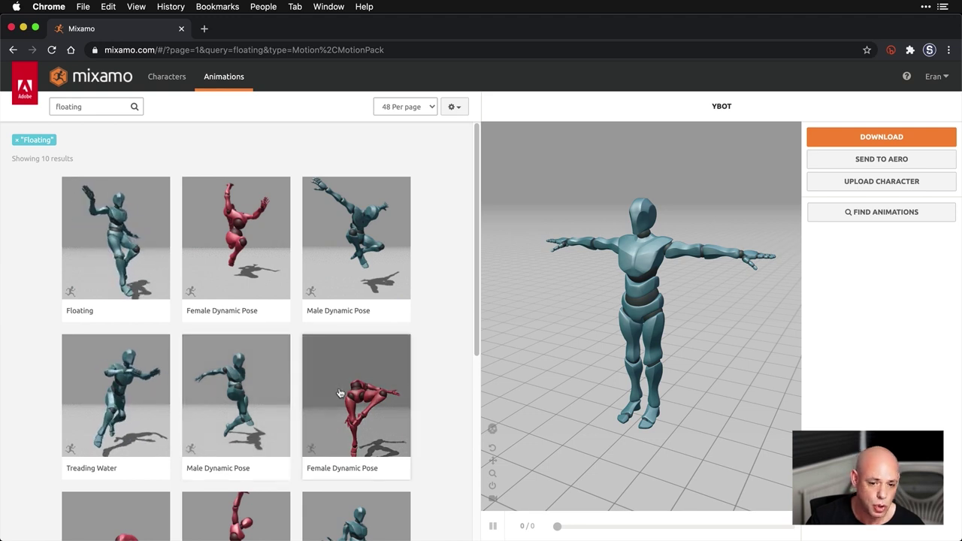
click(117, 237)
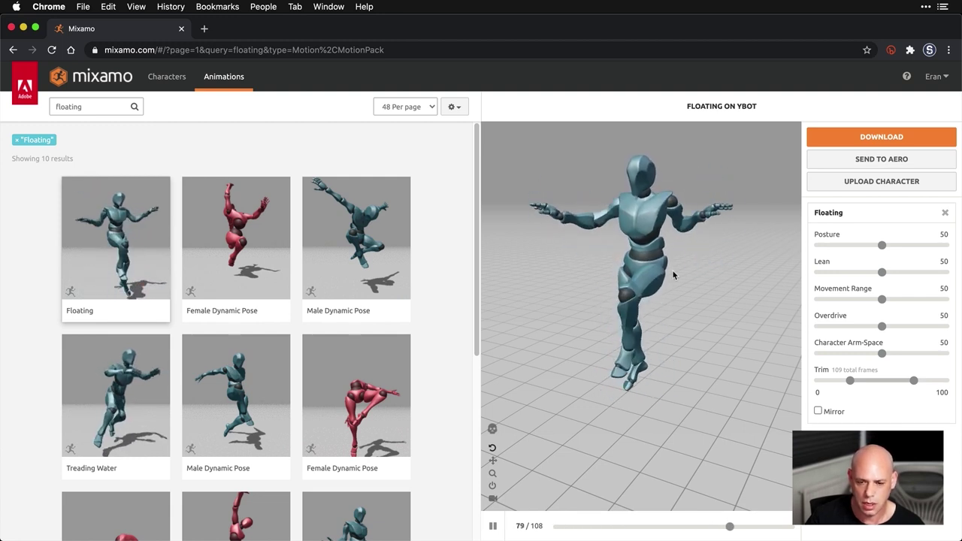
Upload Astronaut Simplified.fbx from Featherweight > Project Files > (Footage) > 3D as a custom character
click(874, 183)
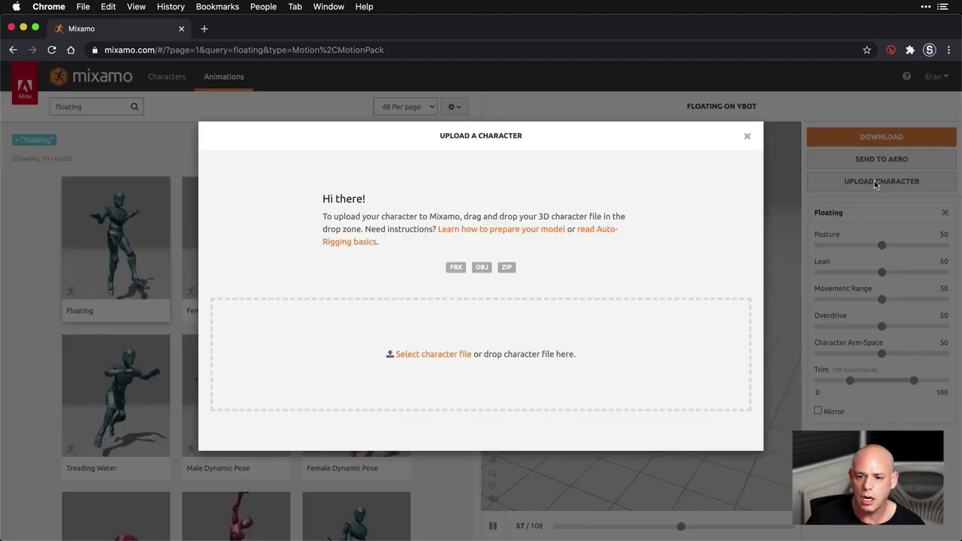
click(435, 358)
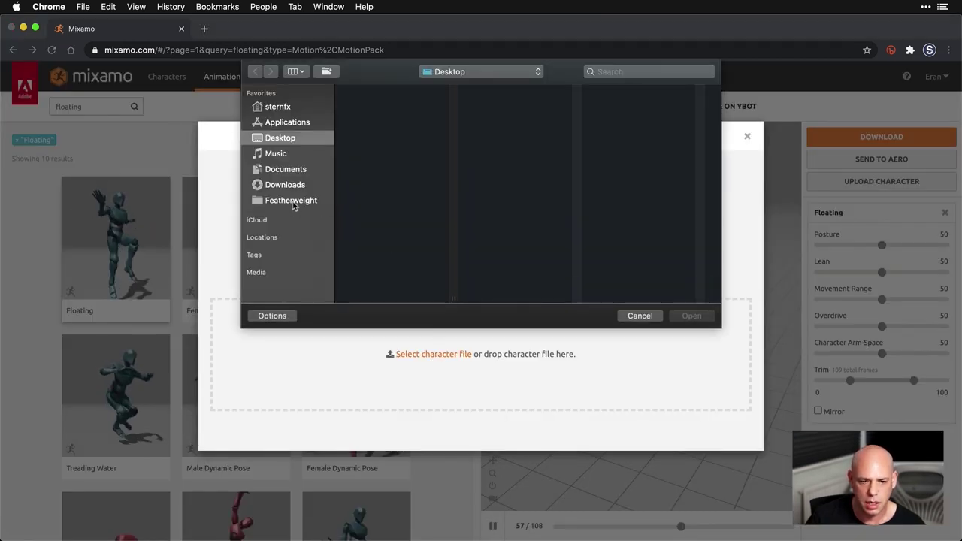
click(293, 201)
click(376, 116)
click(502, 106)
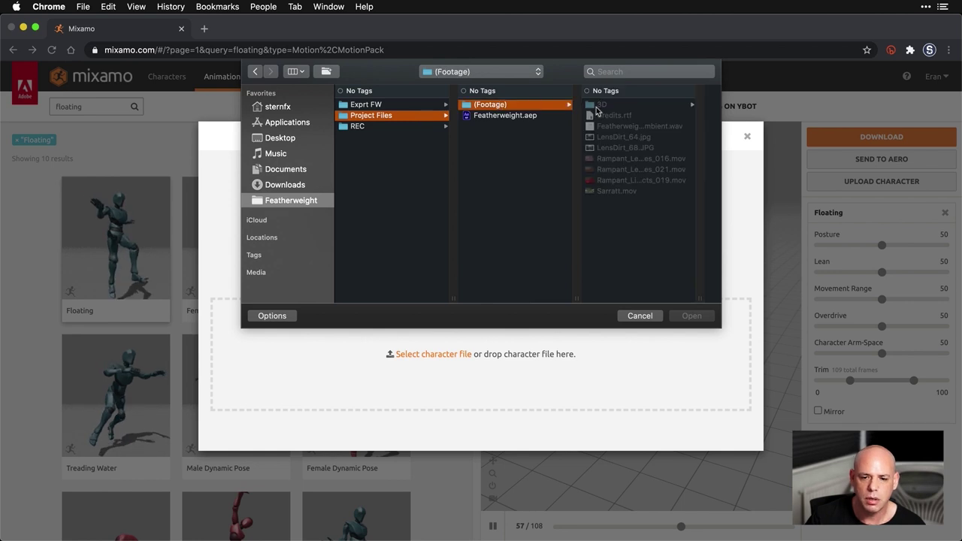
click(611, 106)
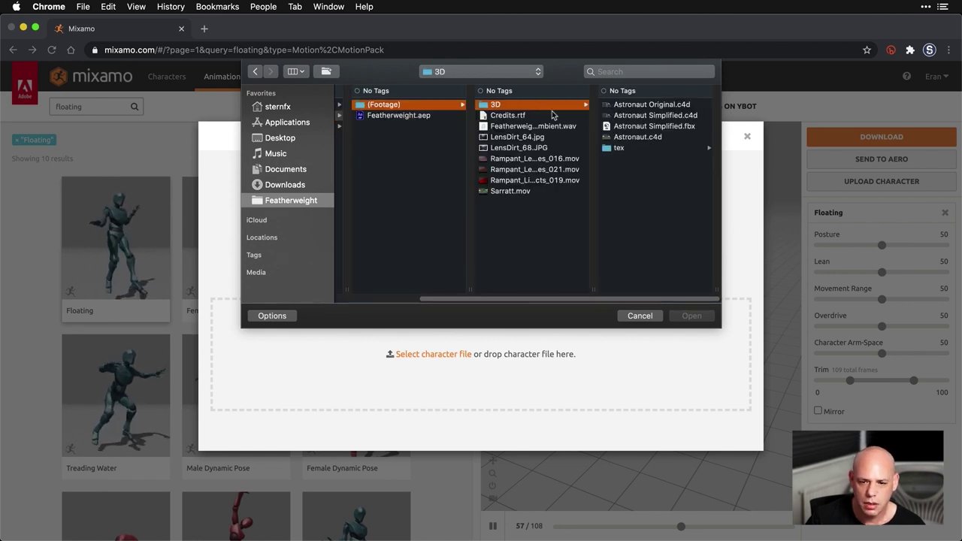
click(655, 126)
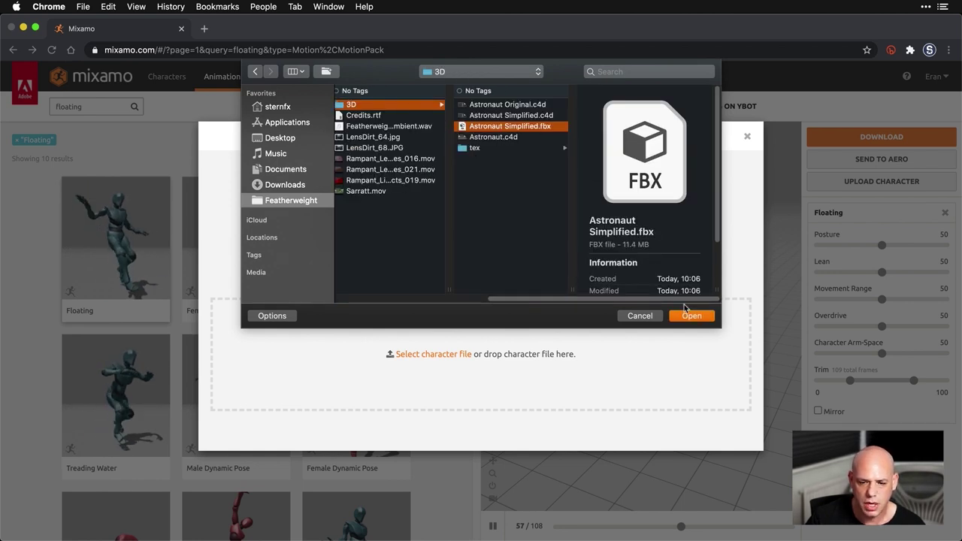
click(704, 316)
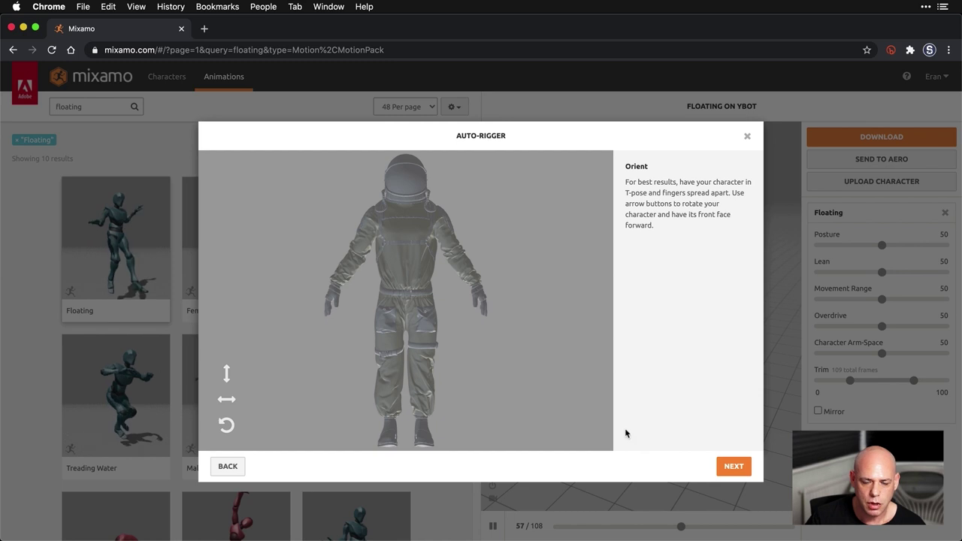
Place the chin, wrist, elbow, knee and groin markers on the astronaut and start auto-rigging
click(732, 467)
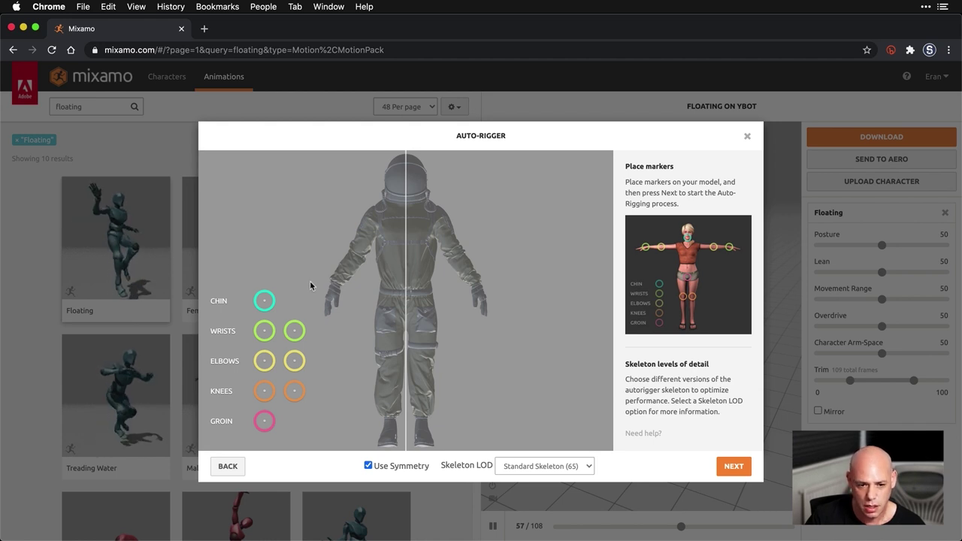
mouse_move(264, 301)
mouse_down()
mouse_move(417, 206)
mouse_move(407, 202)
mouse_up()
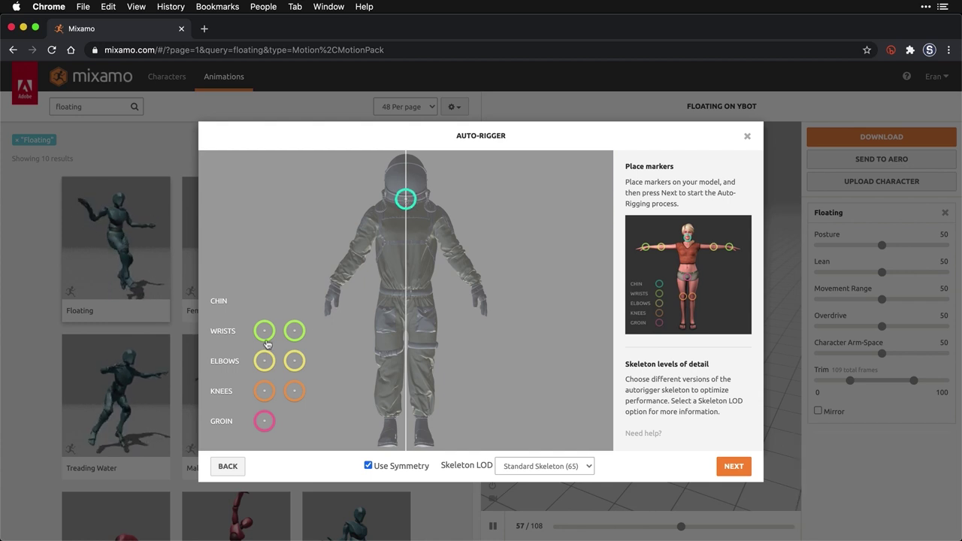
drag(264, 331, 333, 296)
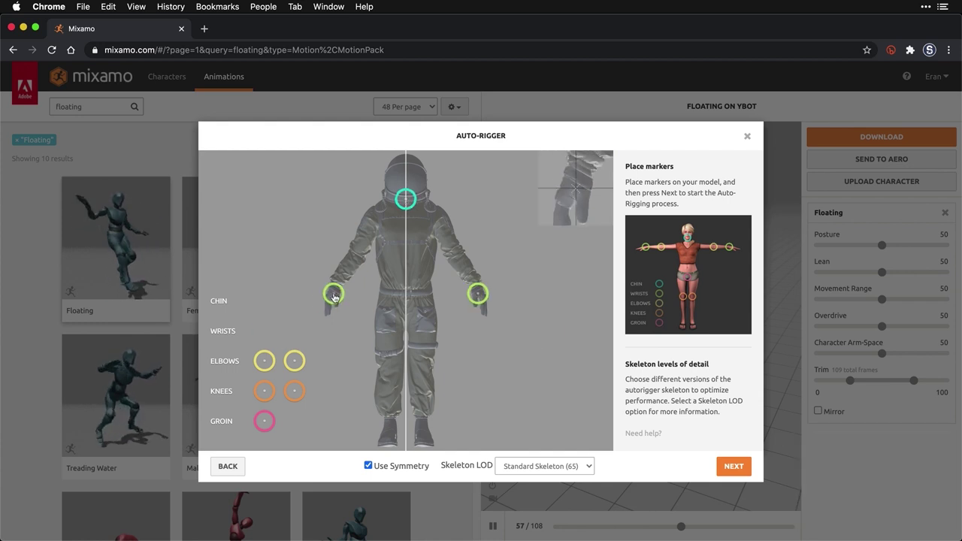
drag(264, 361, 361, 250)
drag(264, 390, 386, 358)
mouse_move(264, 421)
mouse_down()
mouse_move(391, 297)
mouse_move(405, 295)
mouse_up()
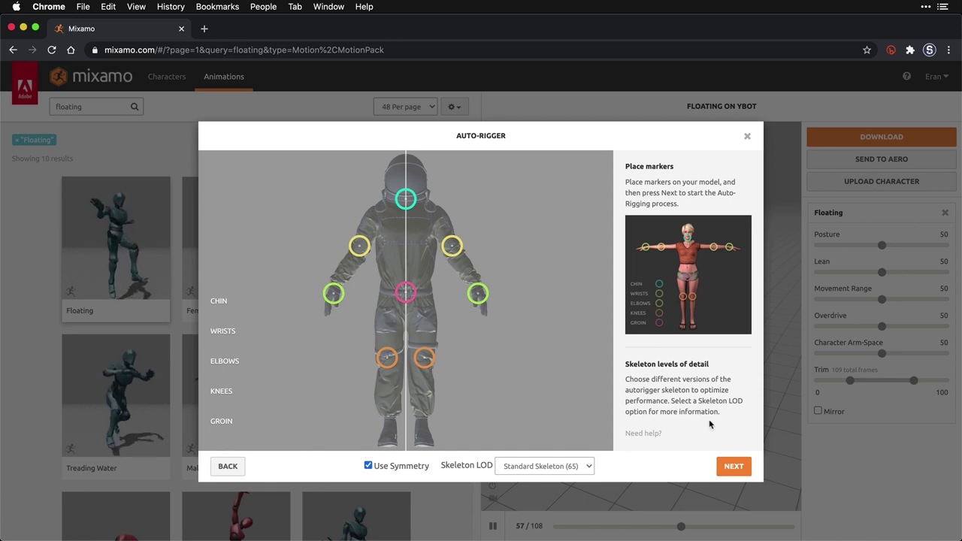
click(733, 468)
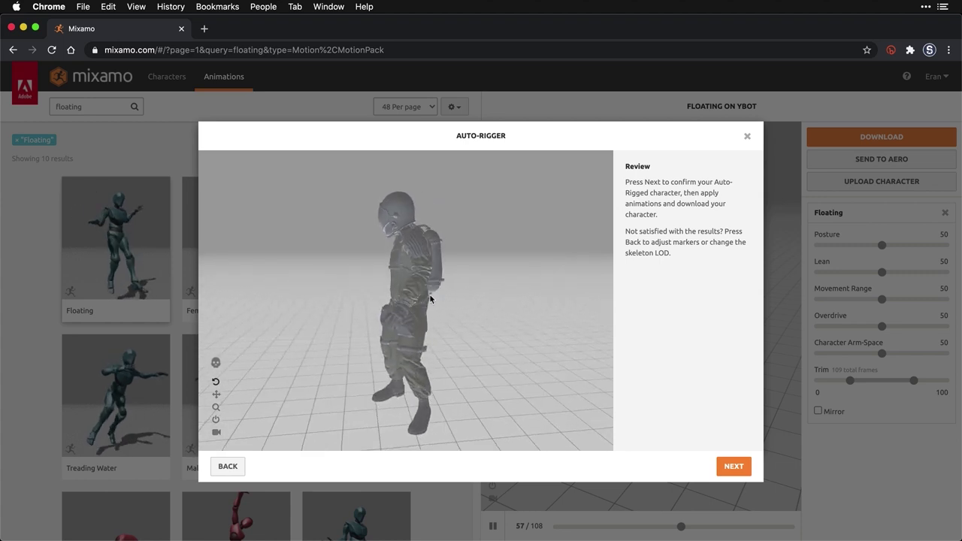
Accept the rigged astronaut, then set the Floating Posture to 100 and Lean to 0
click(733, 467)
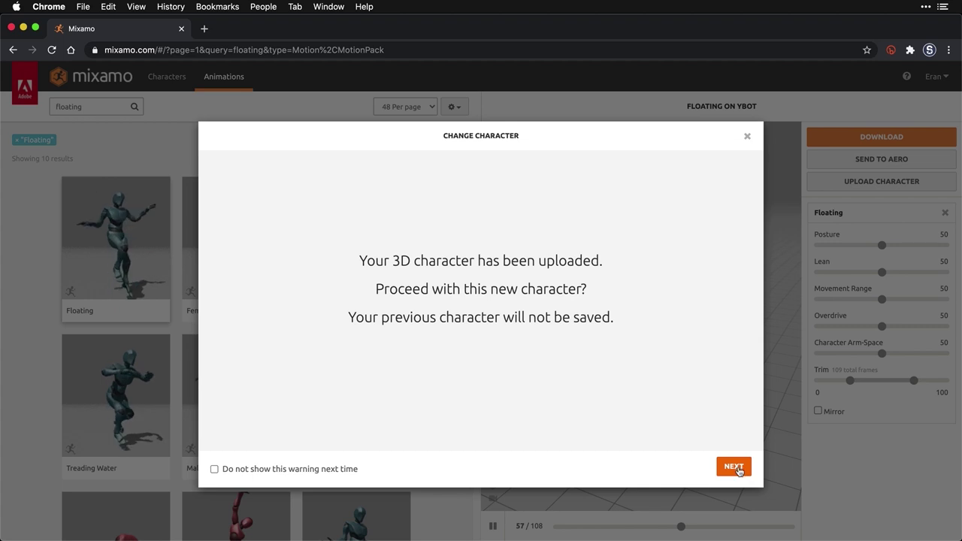
click(733, 467)
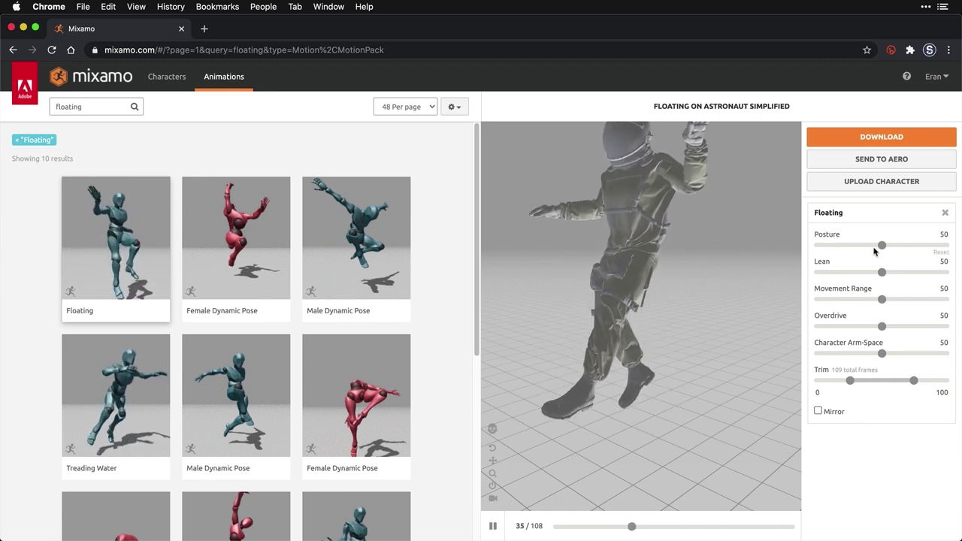
drag(874, 249, 947, 251)
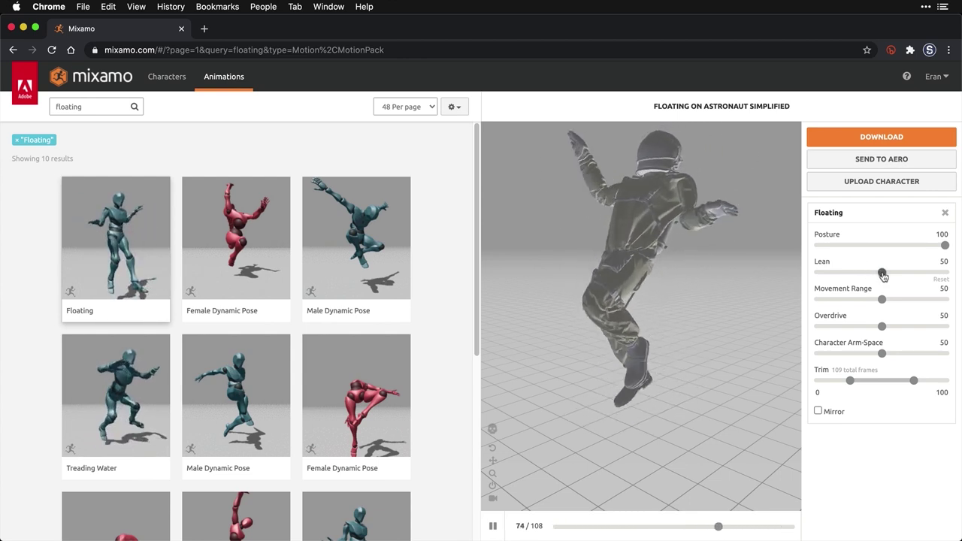
drag(883, 275, 796, 279)
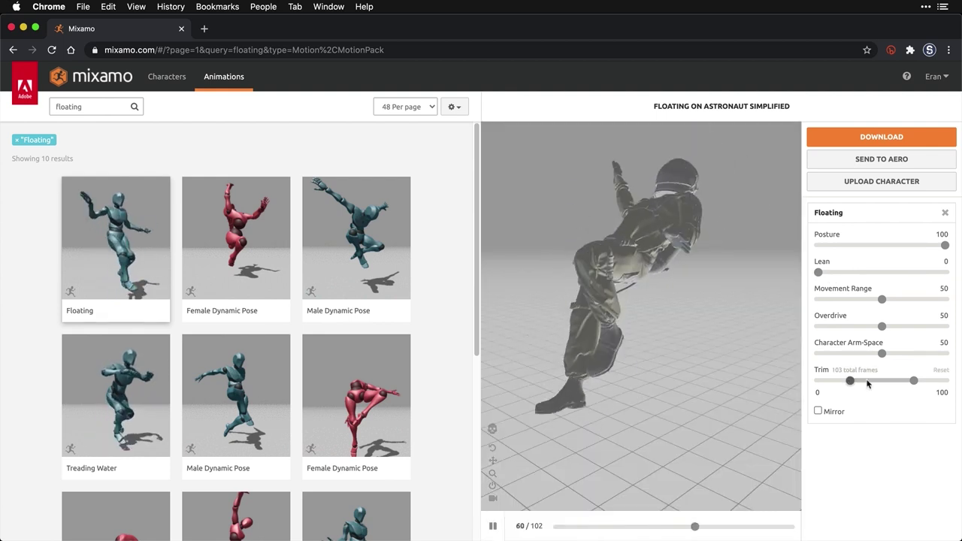
Trim the clip to -50–150 and set Movement Range 0, Overdrive 0, Arm-Space 100
drag(850, 381, 818, 382)
drag(914, 381, 945, 381)
drag(847, 301, 817, 303)
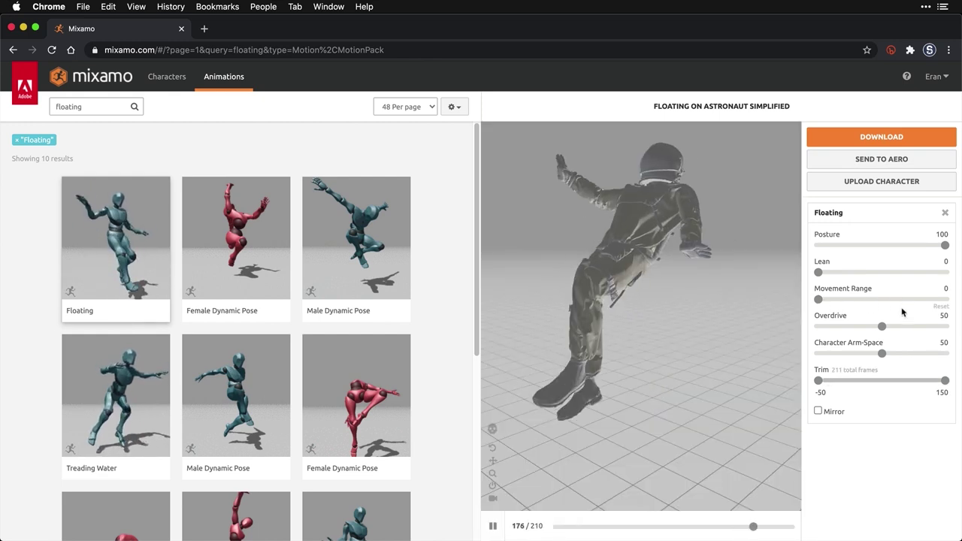
drag(882, 326, 814, 332)
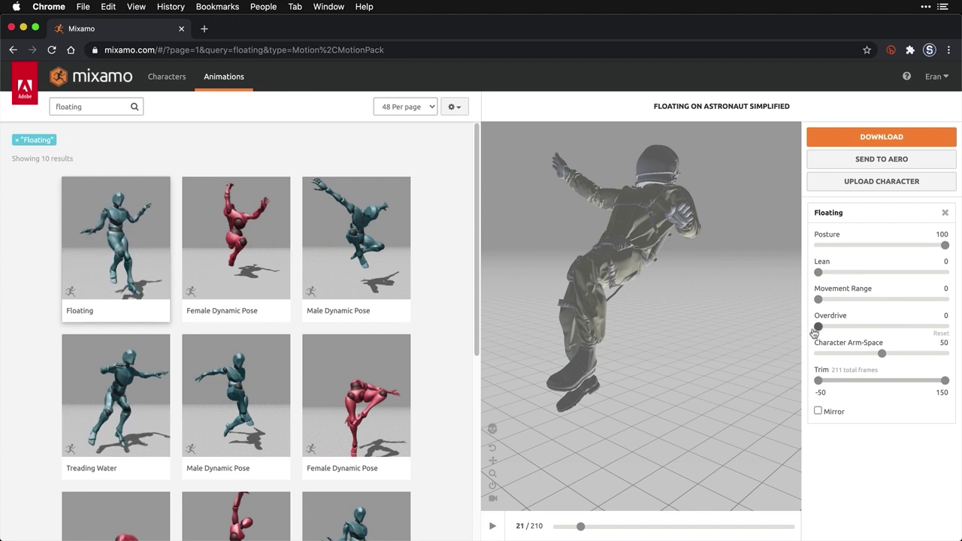
drag(882, 353, 946, 355)
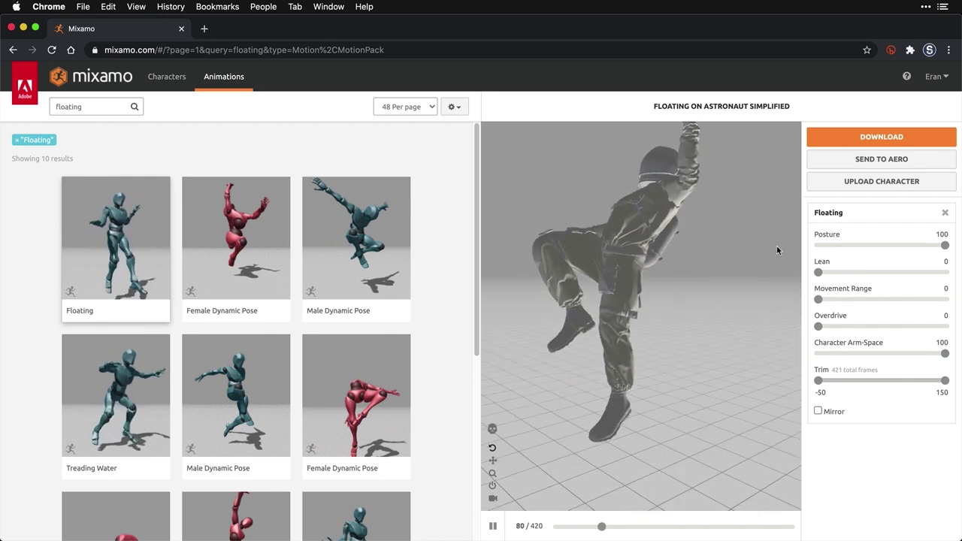
Download the Floating animation as FBX at 24 frames per second
click(864, 137)
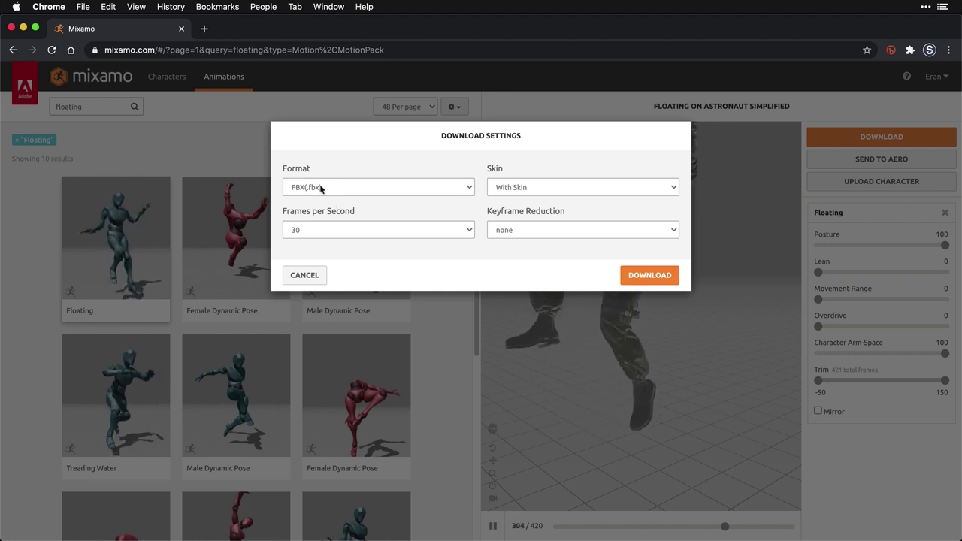
click(334, 228)
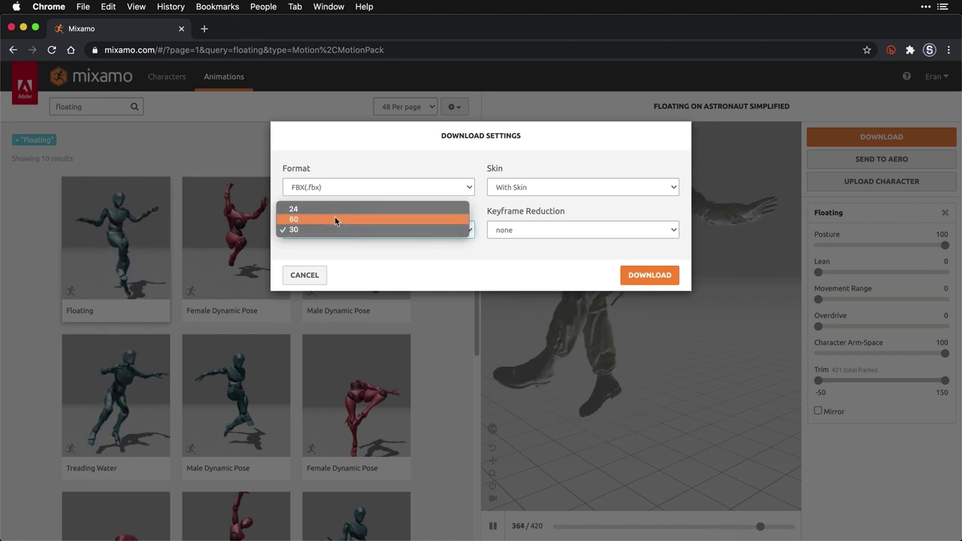
click(335, 209)
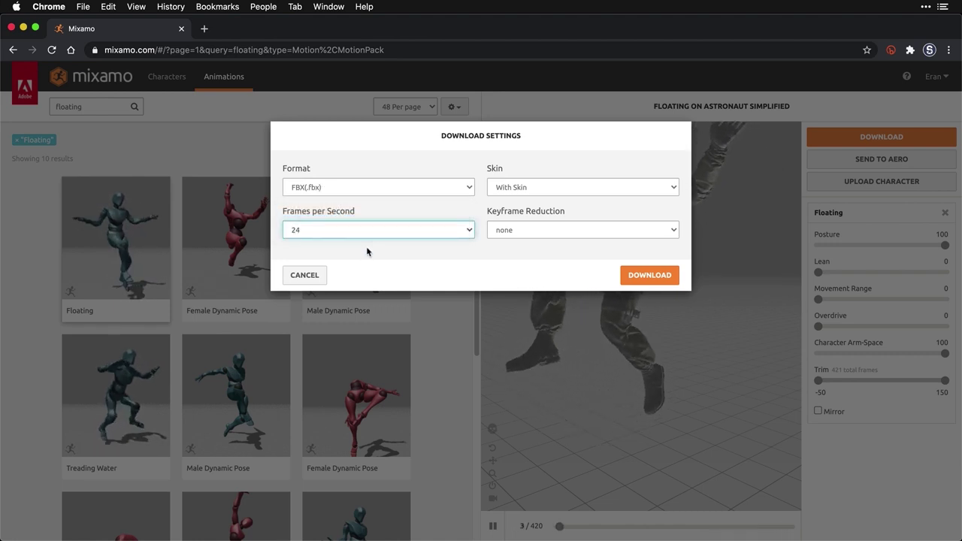
click(665, 281)
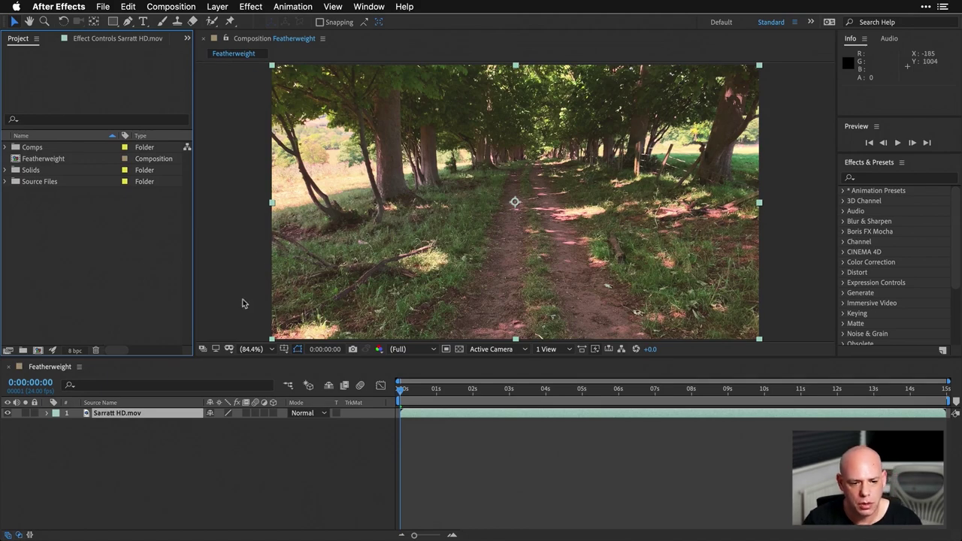
Preview the forest path footage, camera-track it with Track Camera, and pick a target on the path
key(grave)
key(space)
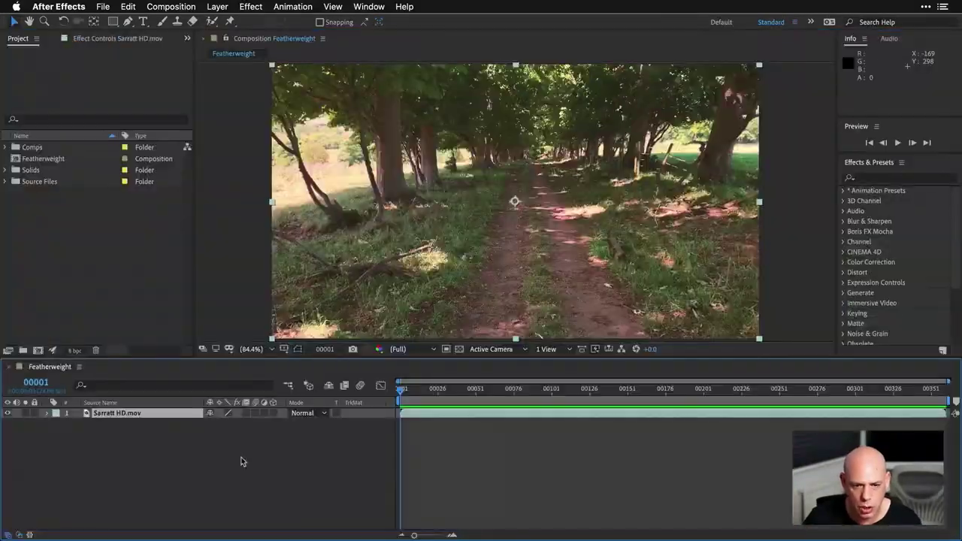
click(292, 7)
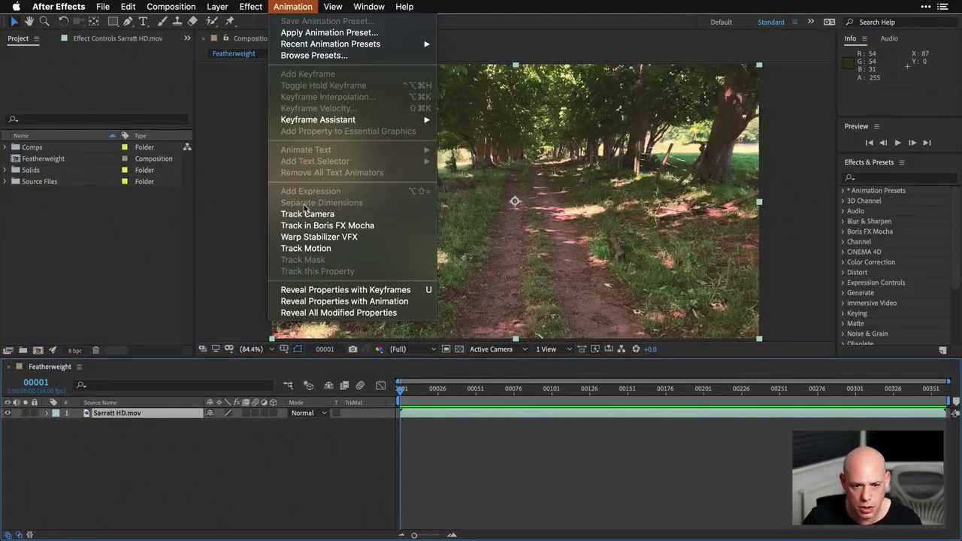
click(361, 216)
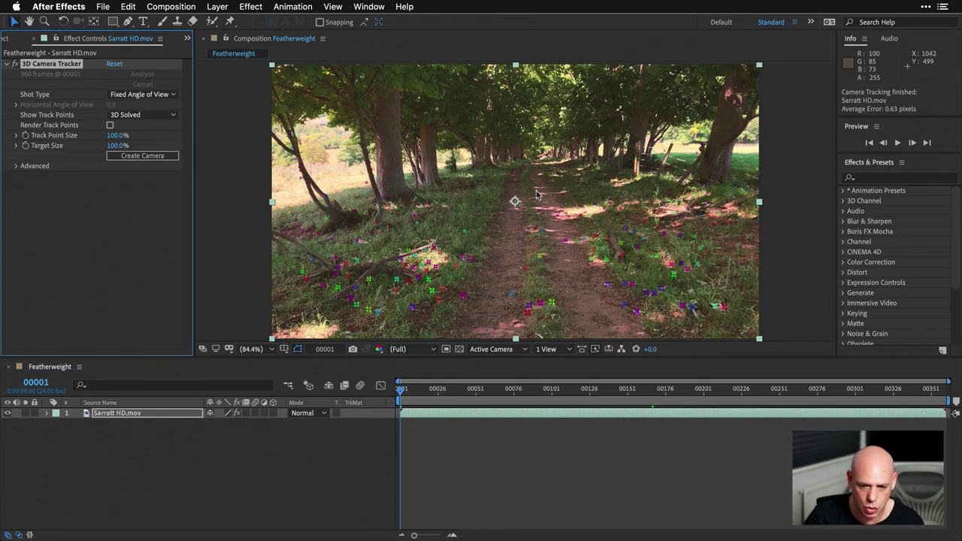
click(536, 194)
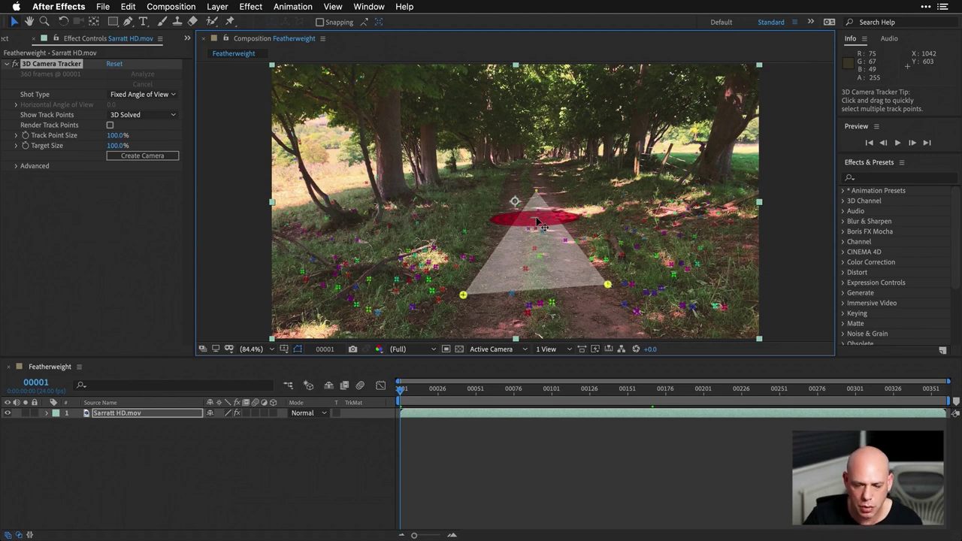
Set the target as ground plane and origin, then create a solid and tracked camera there
right_click(536, 220)
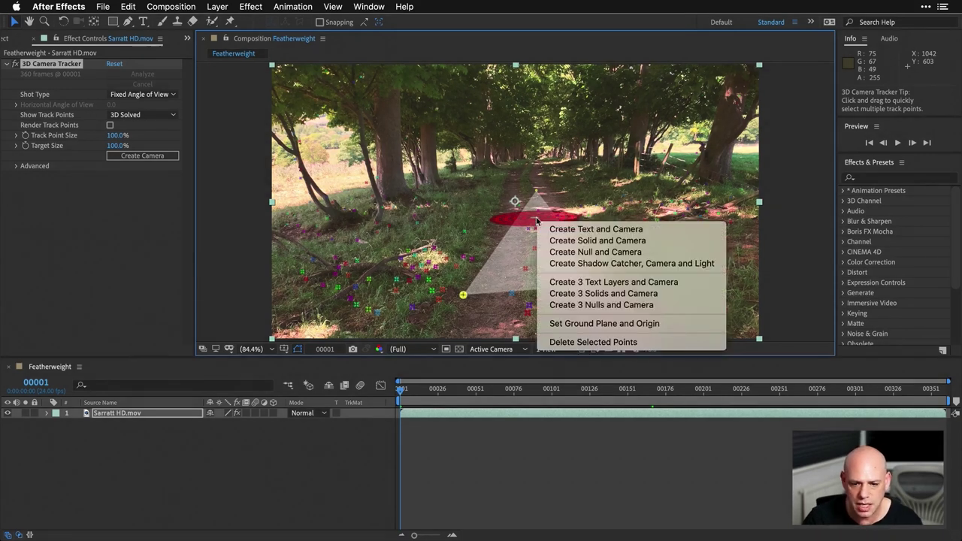
click(602, 325)
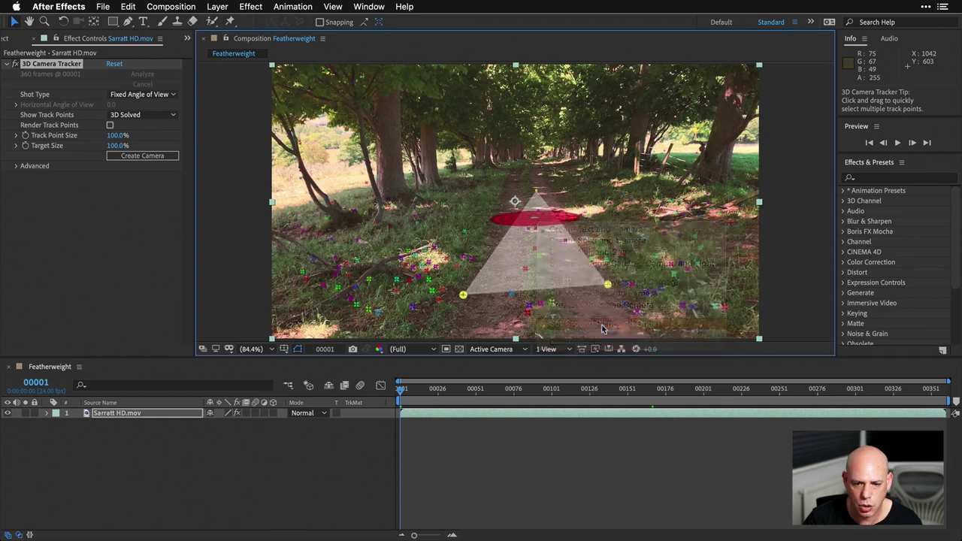
right_click(535, 213)
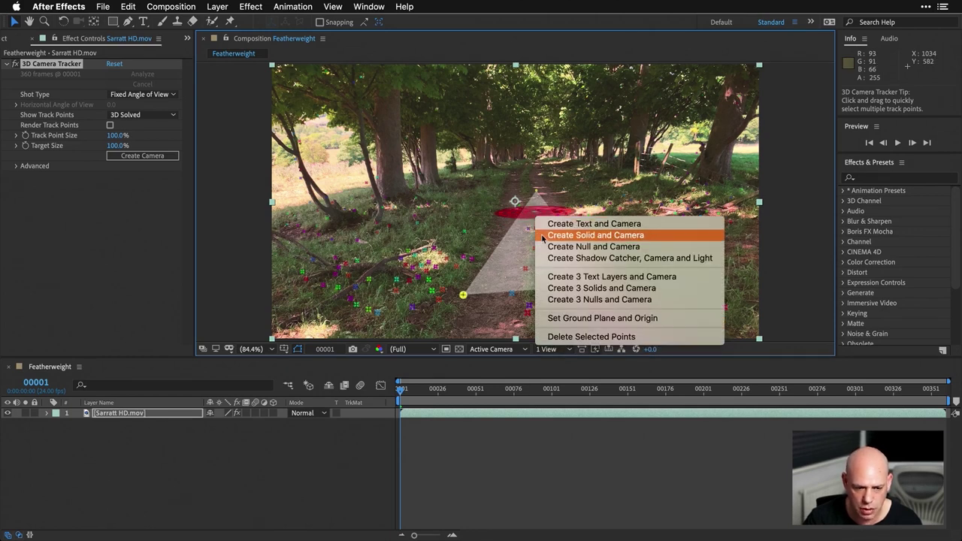
click(543, 235)
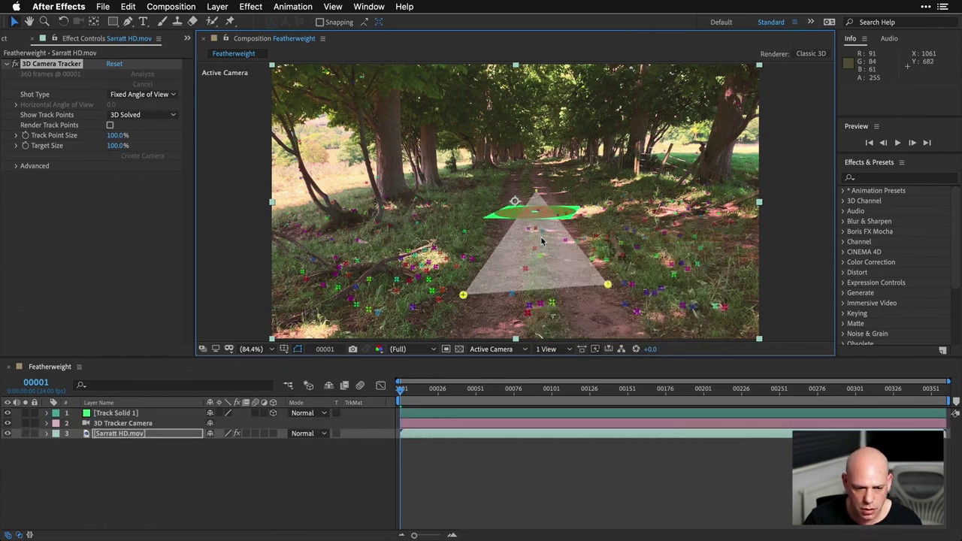
Rotate Track Solid 1 to -13° on Z and scrub to frame 53 to check
click(114, 413)
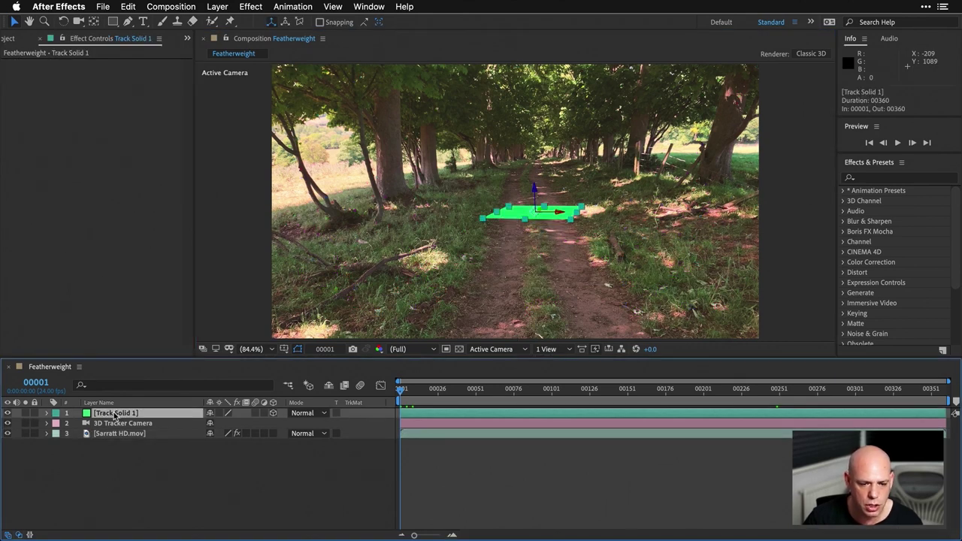
key(r)
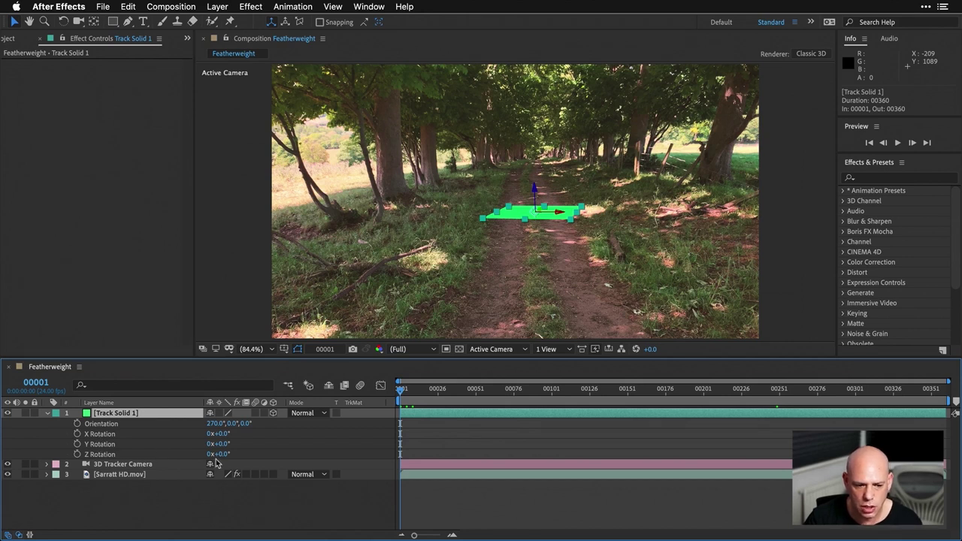
drag(222, 455, 217, 455)
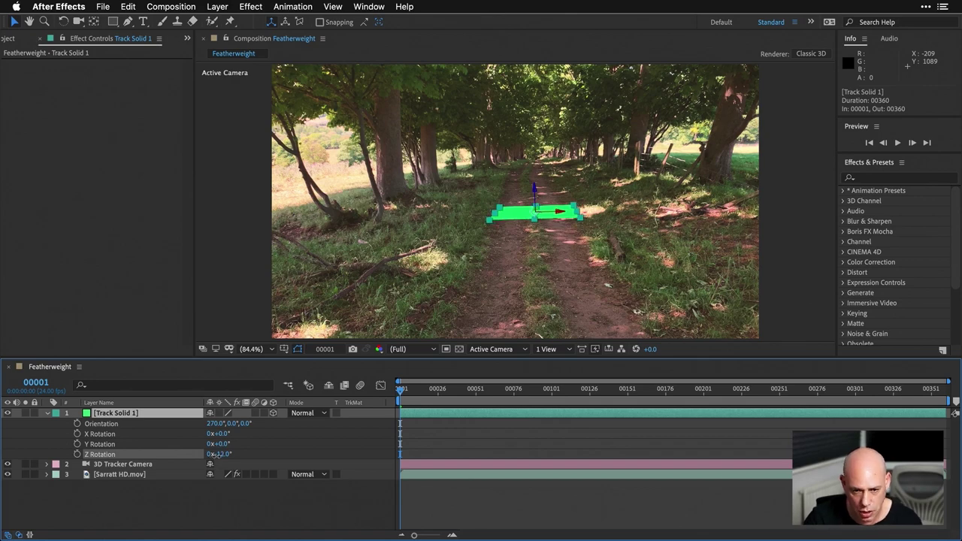
drag(403, 394, 342, 406)
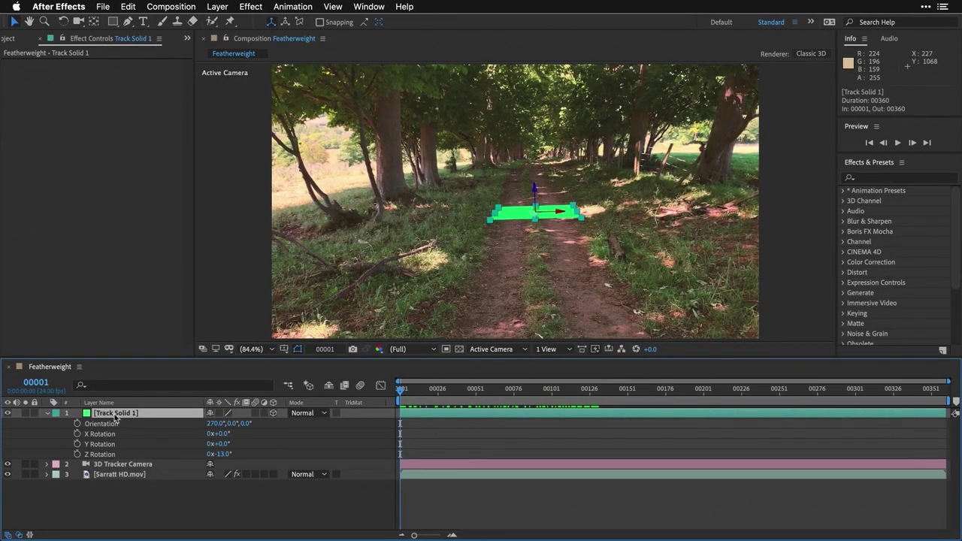
Rename the Track Solid 1 layer to Floor and collapse its properties
key(Return)
text(Floor)
key(Return)
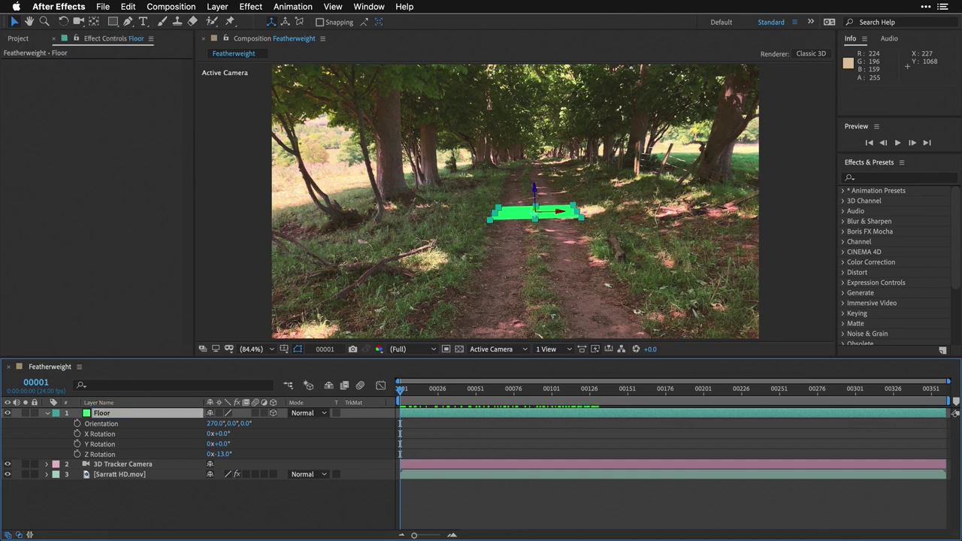
click(47, 413)
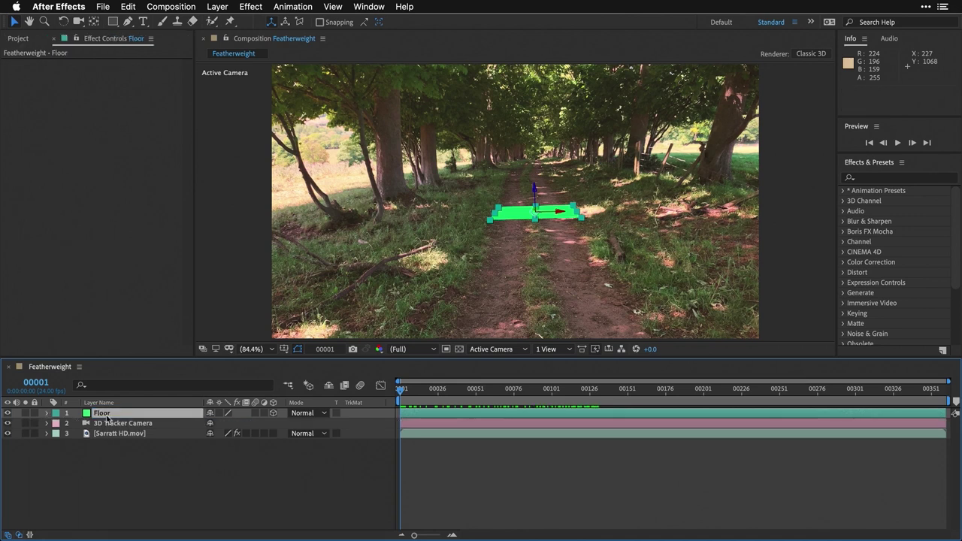
Create the Original Ground reference layer from the Normalize Track panel, then close the panel
click(357, 6)
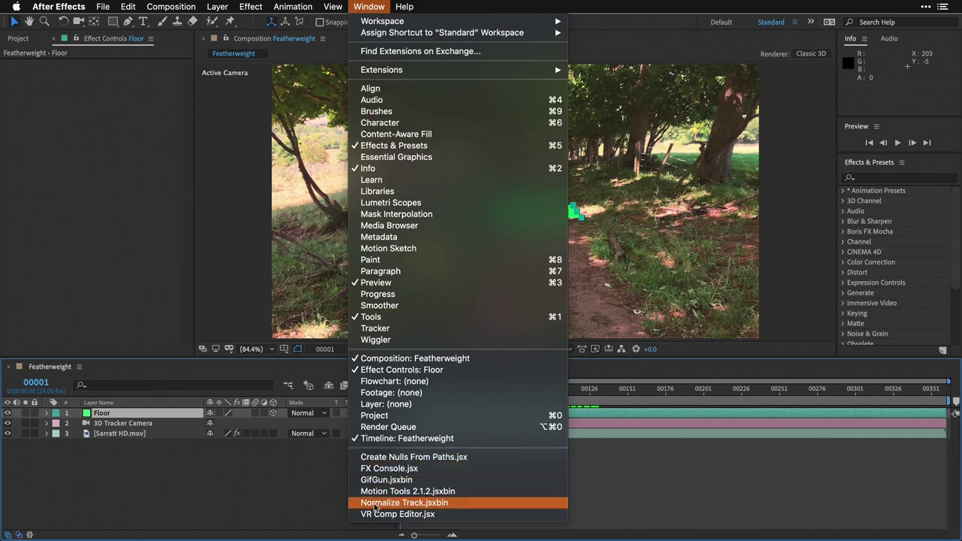
click(379, 503)
drag(146, 49, 179, 91)
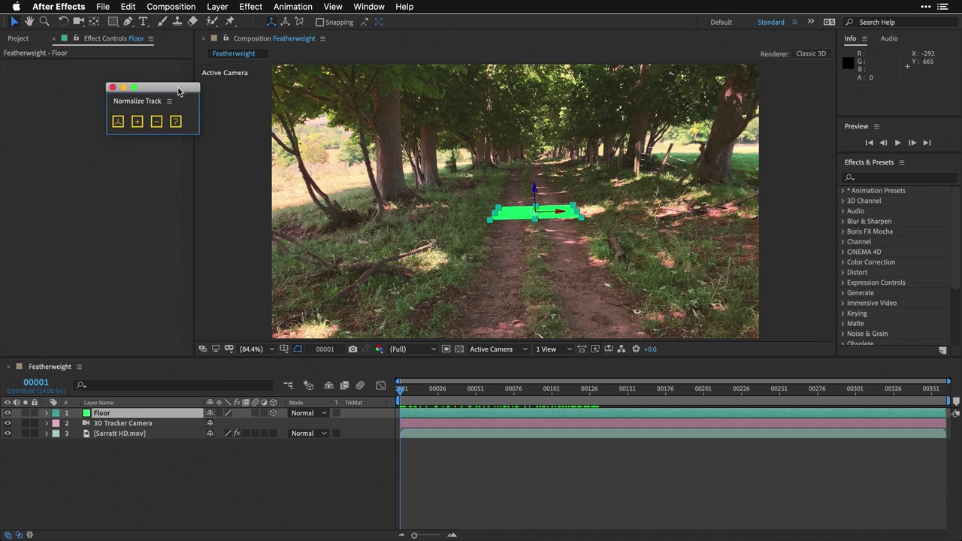
click(117, 122)
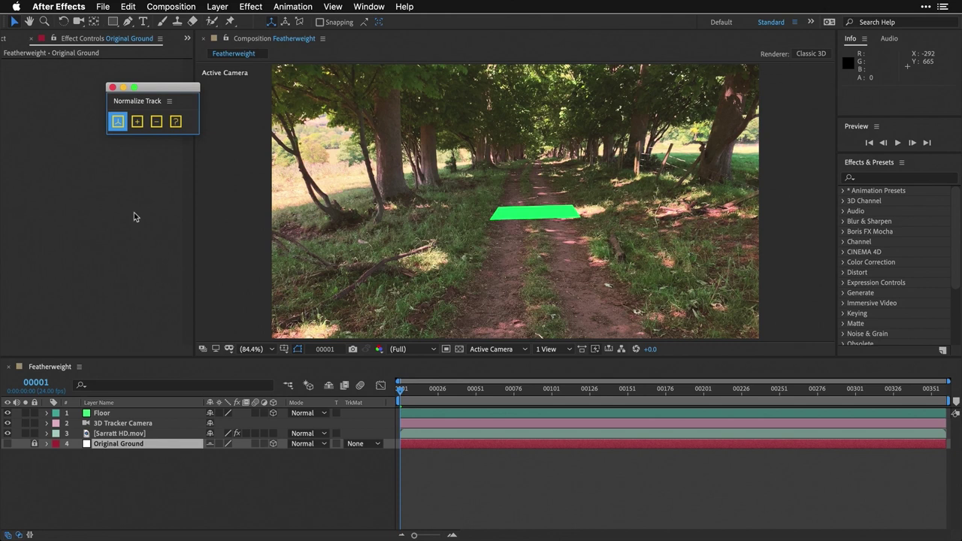
click(112, 87)
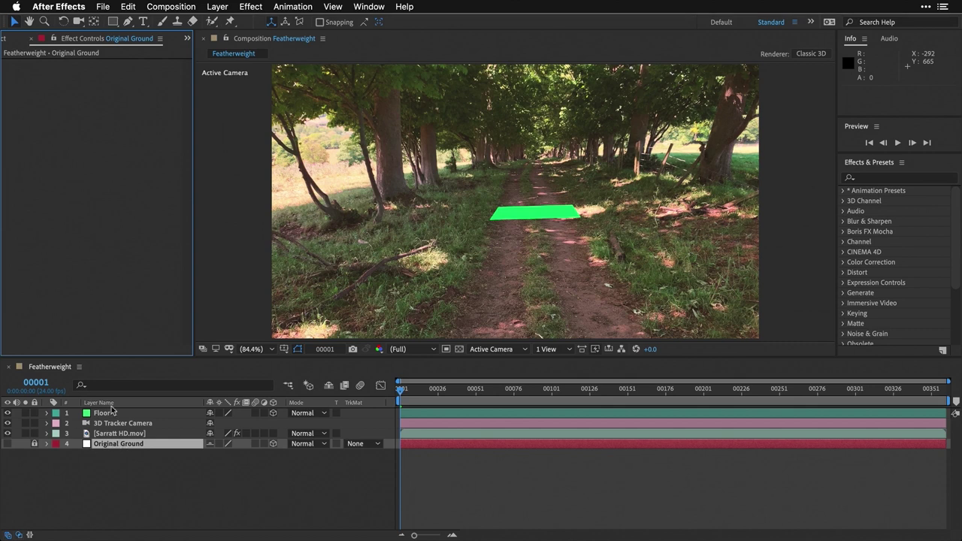
Delete the Original Ground layer and show the Floor layer's Position
click(35, 445)
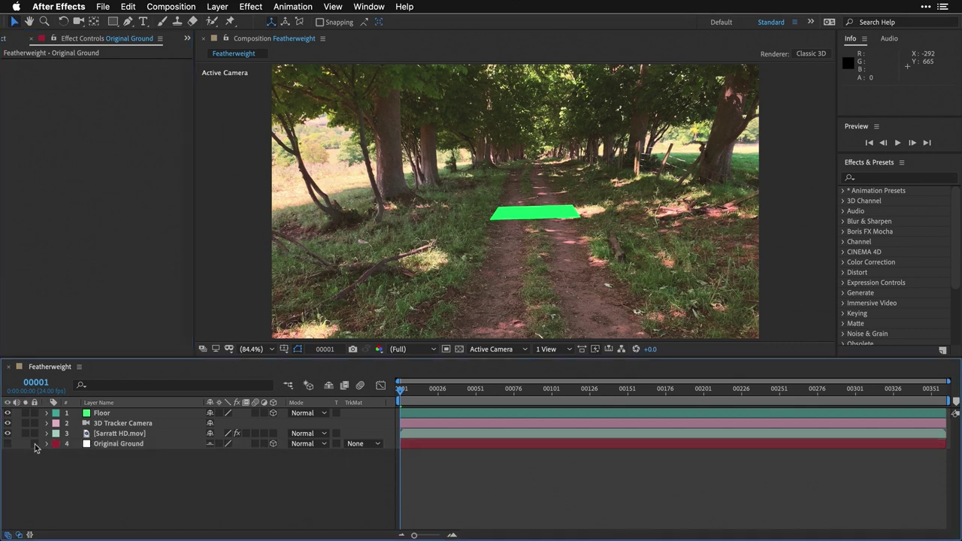
click(107, 444)
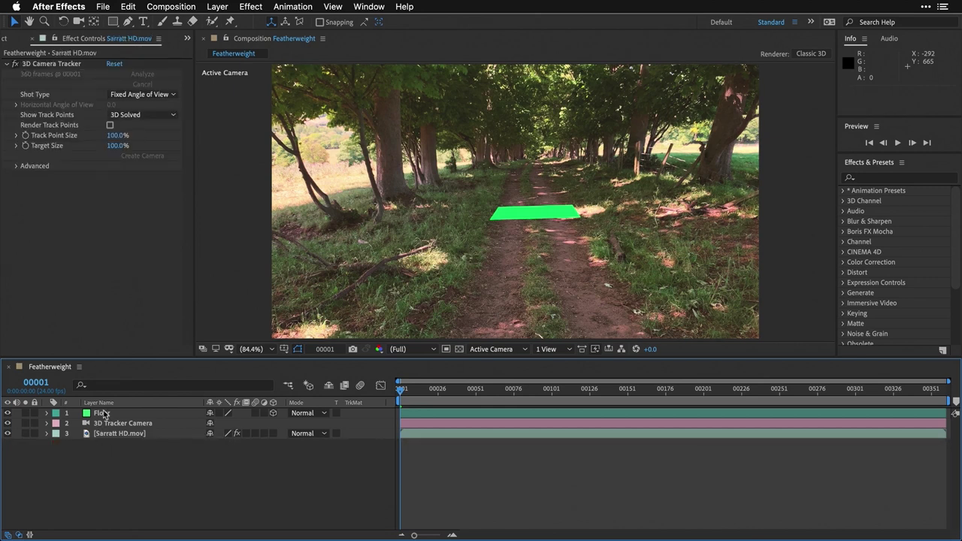
click(103, 414)
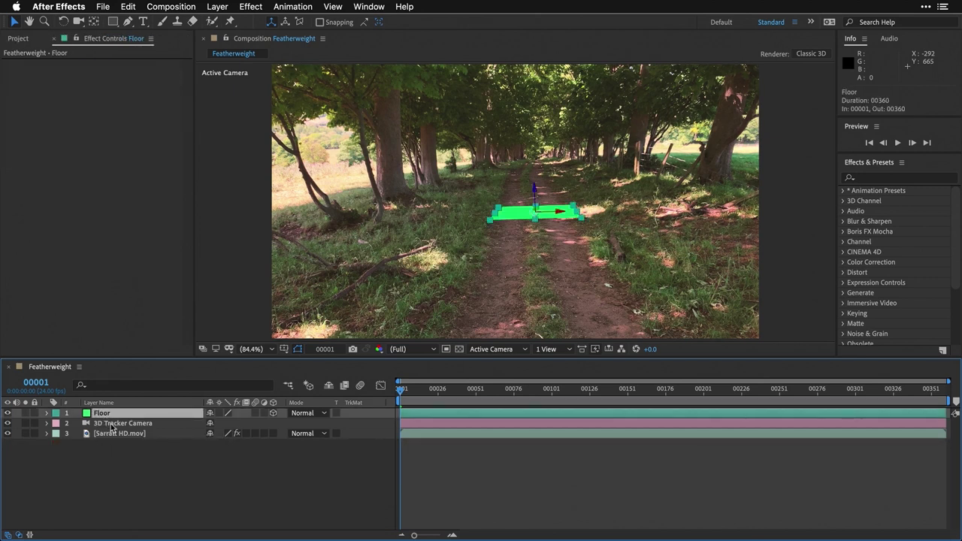
key(p)
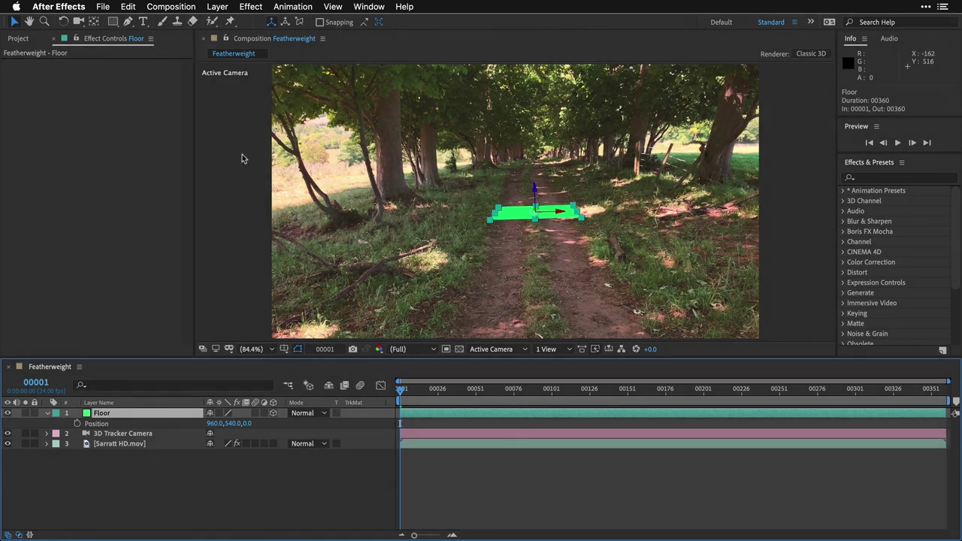
click(251, 6)
Add a Grid effect to Floor and stretch the layer far along the path
mouse_move(269, 167)
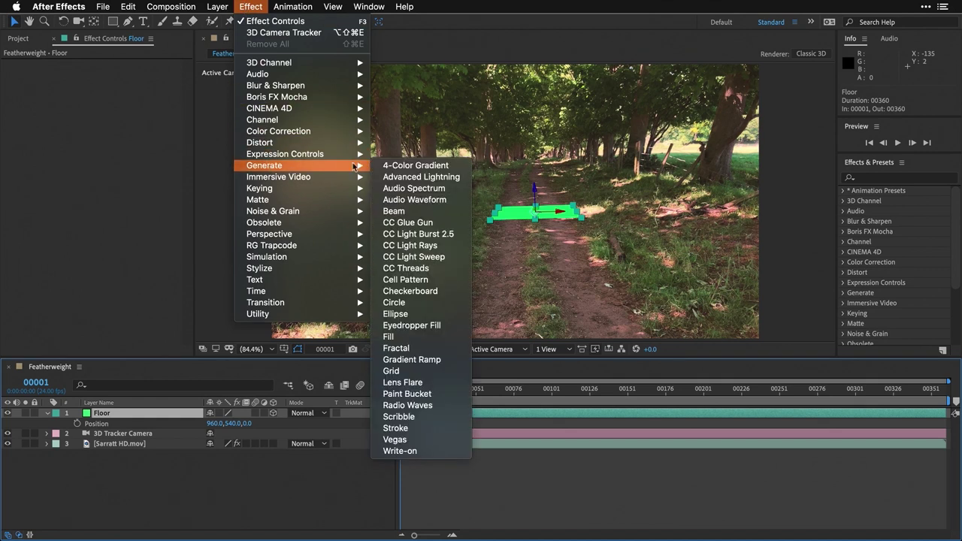
click(420, 371)
drag(536, 222, 690, 208)
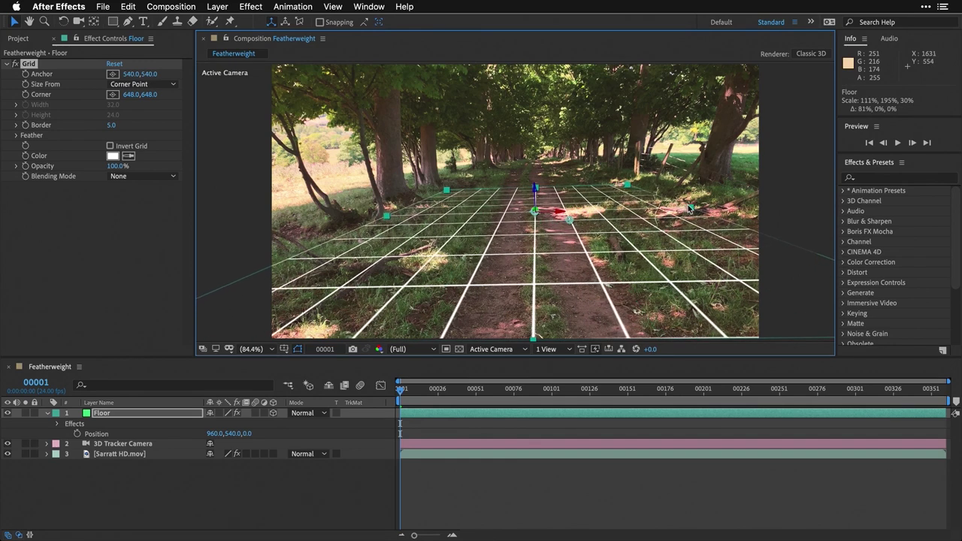
drag(537, 192, 539, 163)
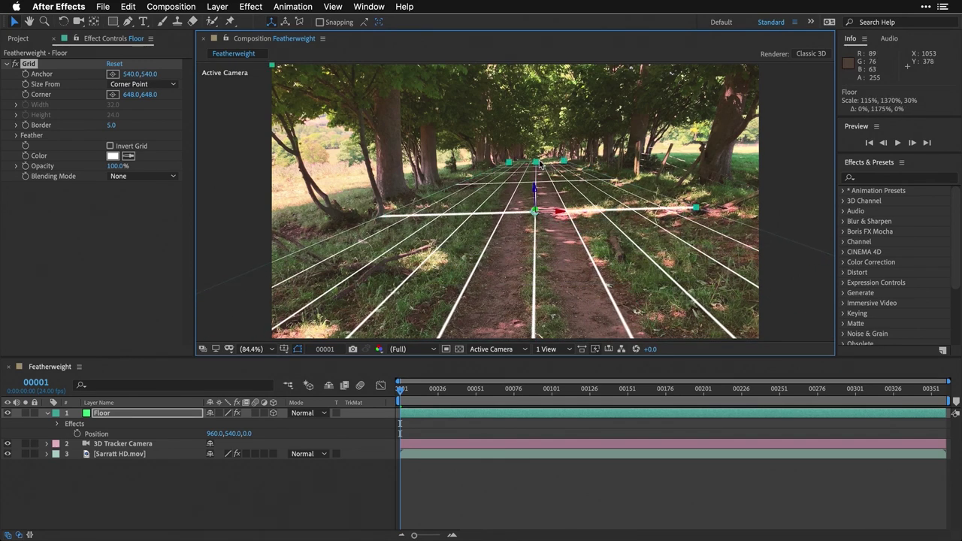
drag(402, 388, 948, 440)
Size the grid by Width & Height Sliders: Width 100, Height 10, Border 1, then preview
click(129, 85)
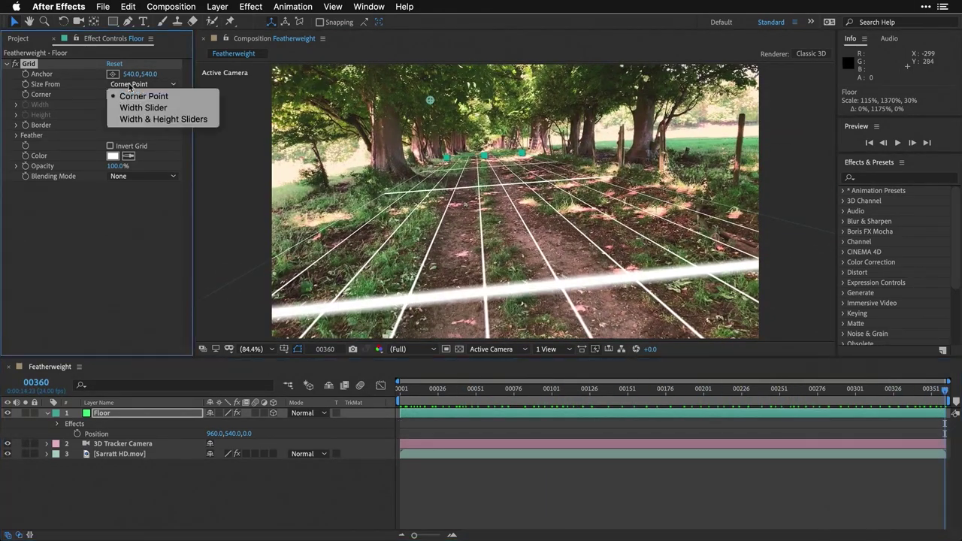
click(143, 122)
drag(123, 109, 150, 109)
click(114, 104)
text(100)
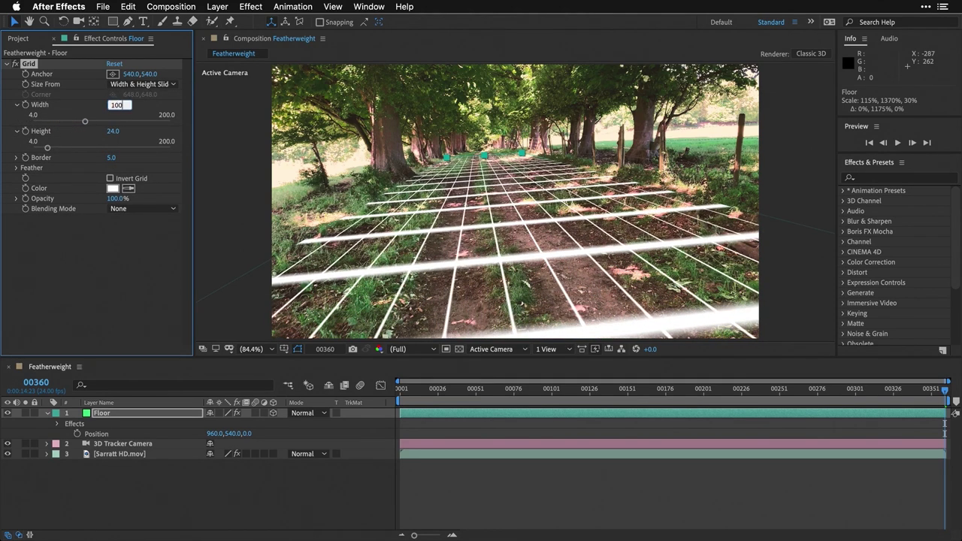
key(Tab)
text(10)
key(Return)
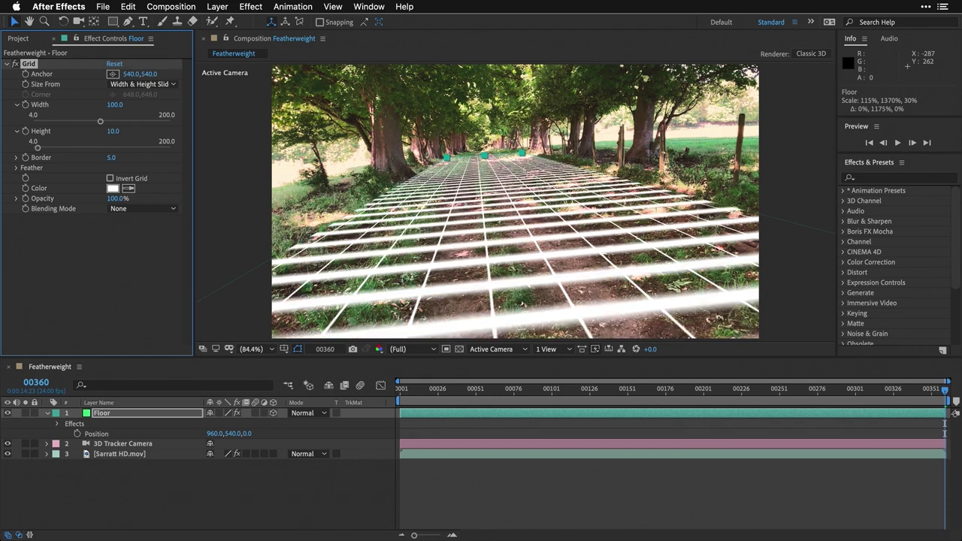
click(111, 158)
text(1)
key(Return)
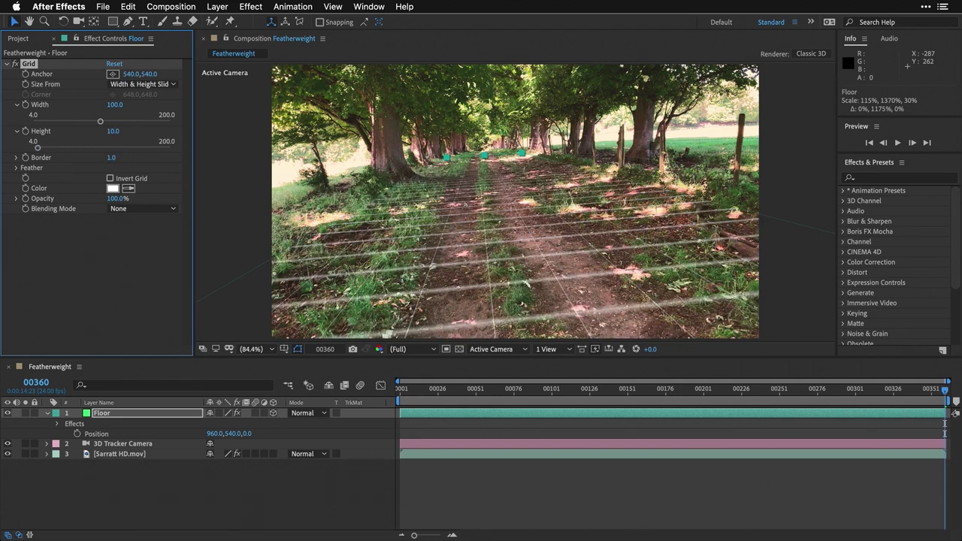
key(space)
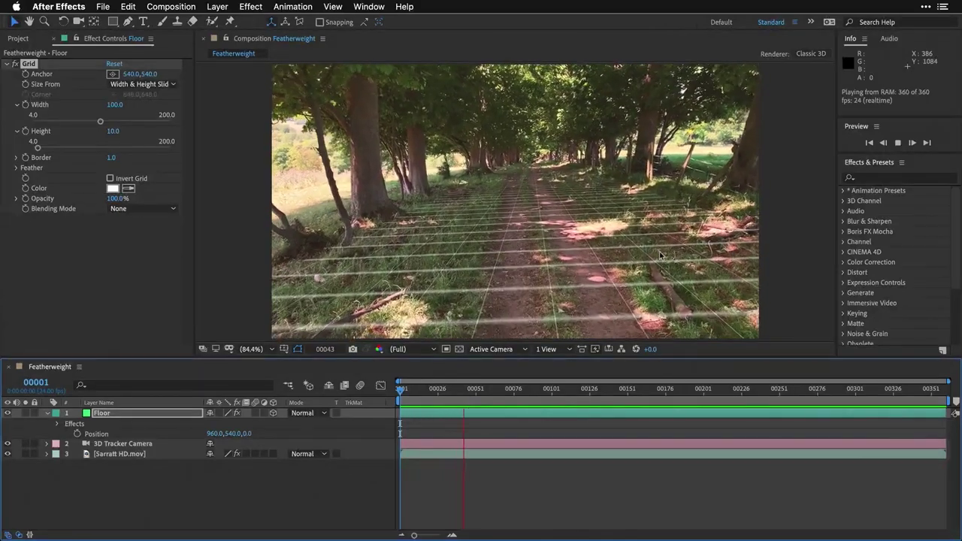
key(space)
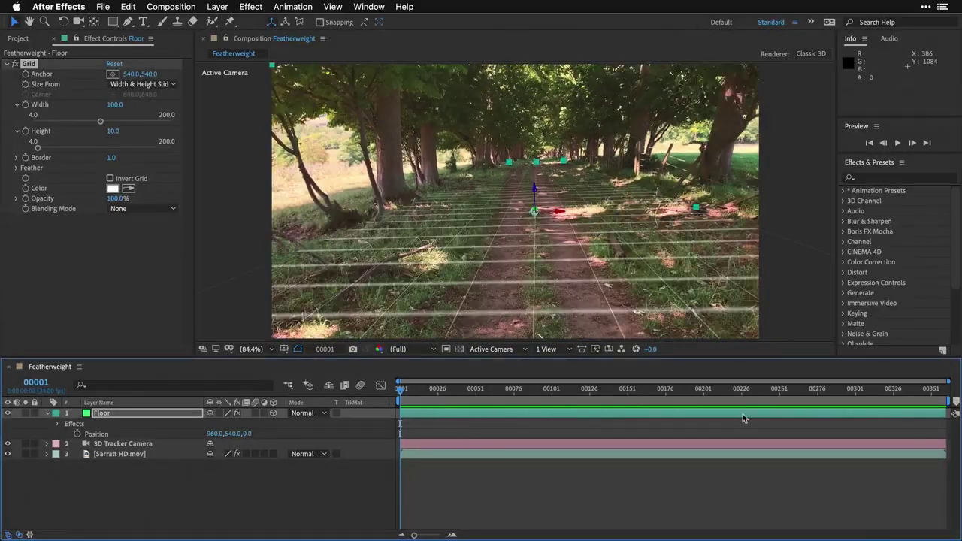
Export the scene with Maxon Cinema 4D Exporter as Astronaut.c4d into the (Footage)/3D folder
click(46, 413)
click(103, 6)
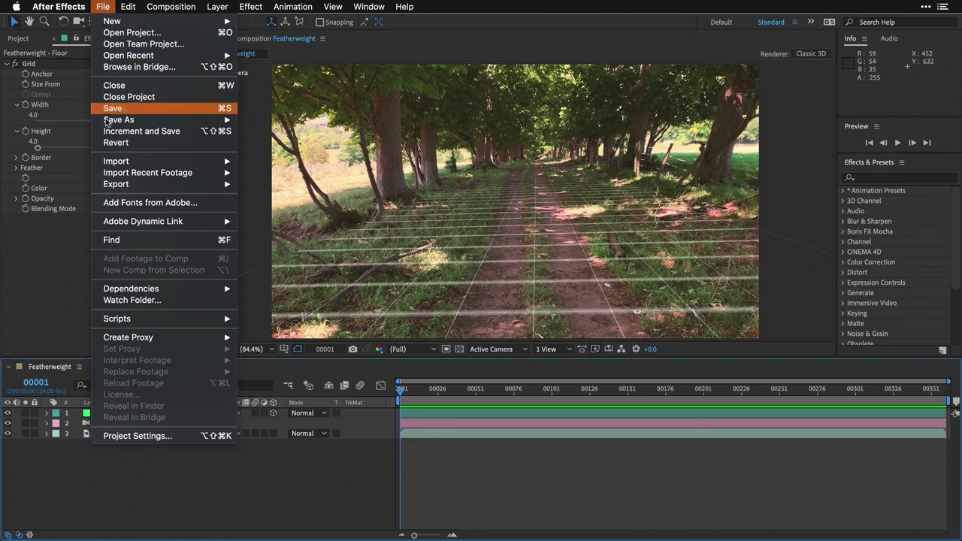
mouse_move(120, 185)
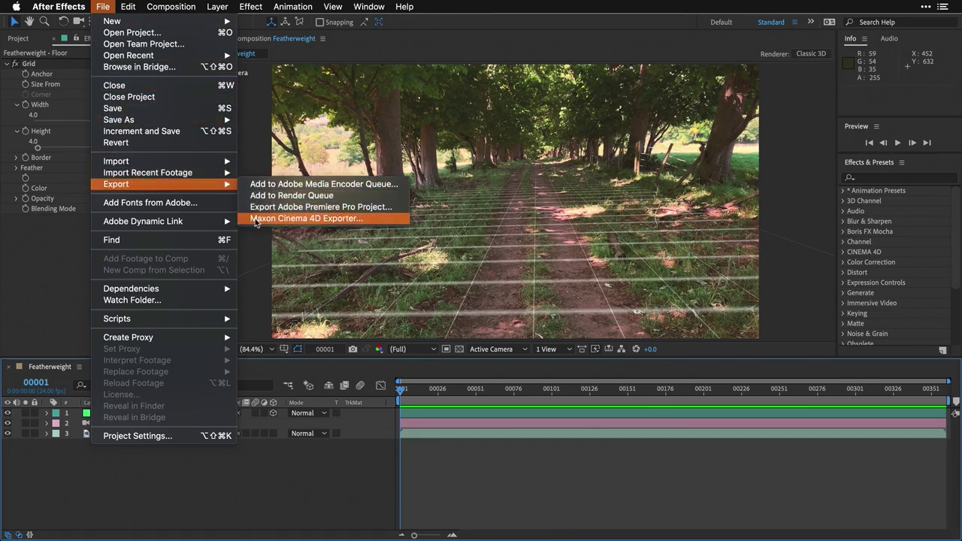
click(255, 221)
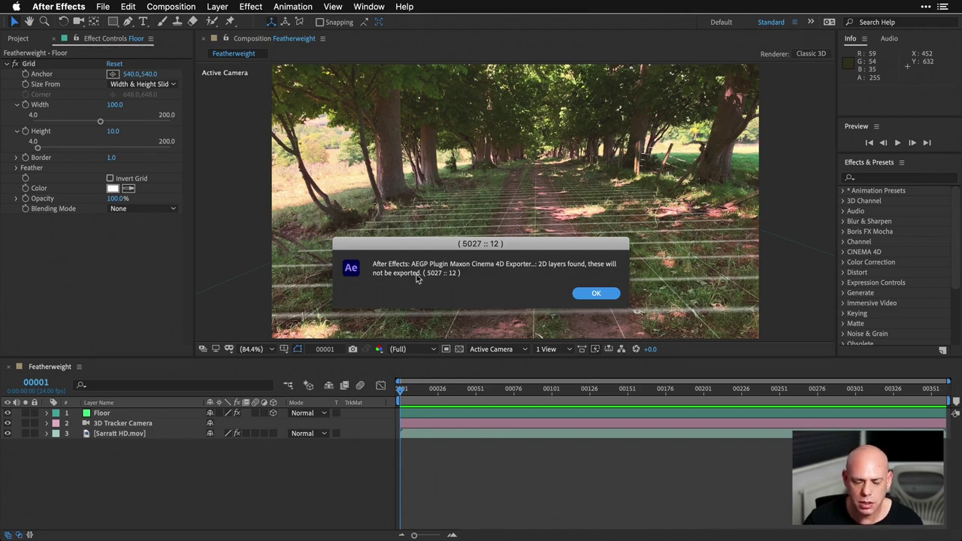
click(596, 293)
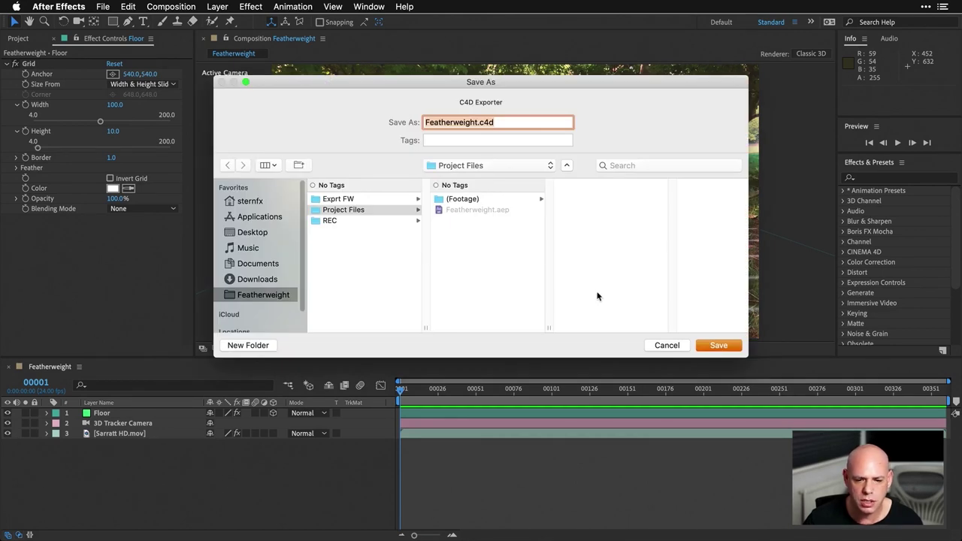
click(449, 200)
click(581, 203)
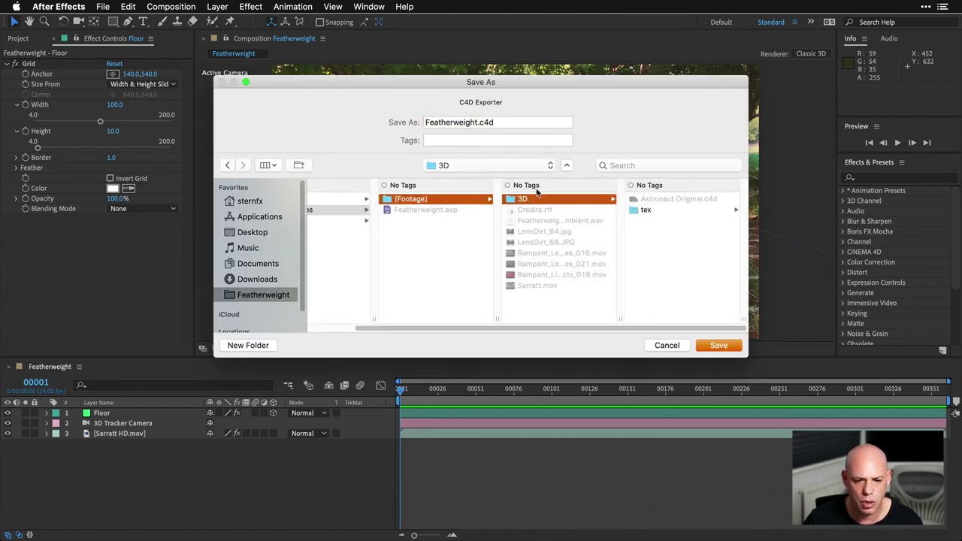
double_click(431, 121)
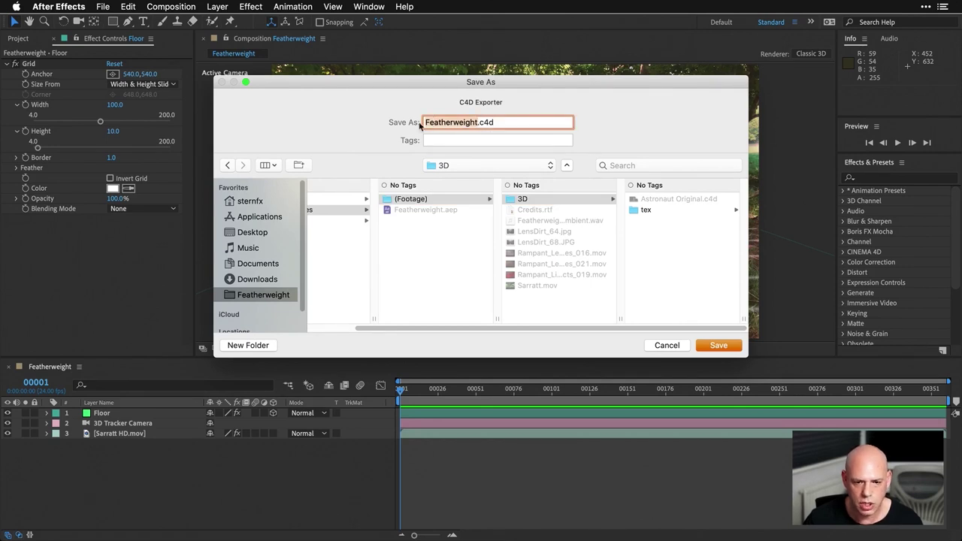
text(Astronaut)
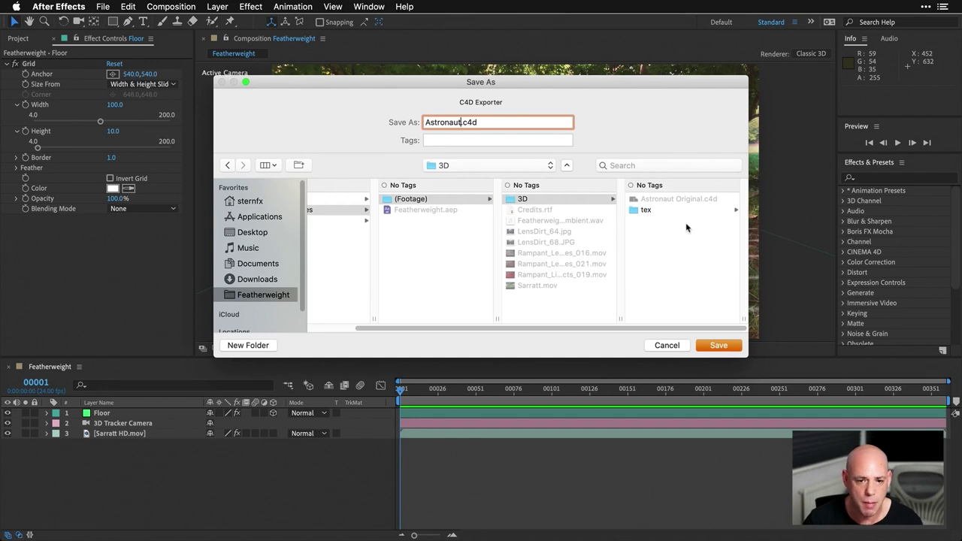
click(722, 345)
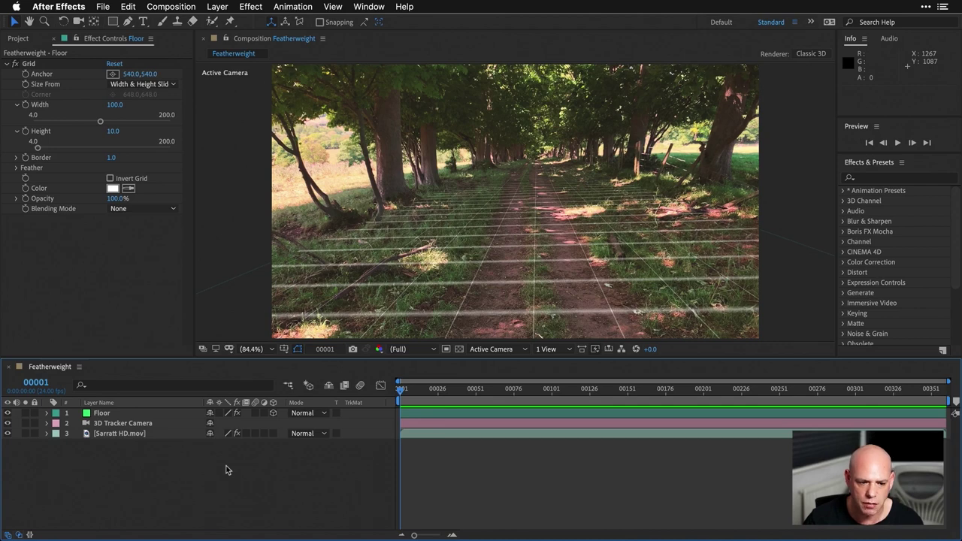
Open Astronaut.c4d in Cinema 4D, expand the Featherweight null, and select Floor
key(ctrl+Left)
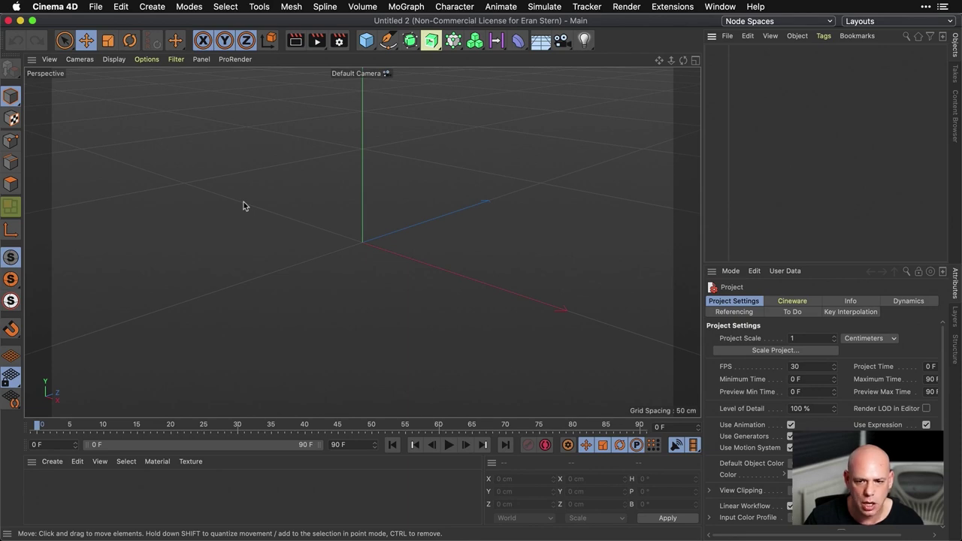
click(95, 6)
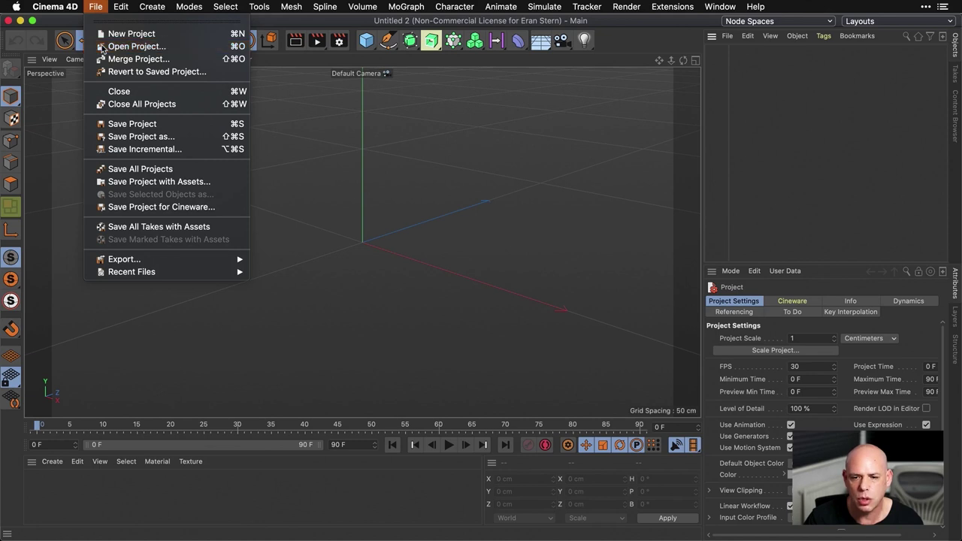
click(128, 45)
click(350, 106)
click(714, 422)
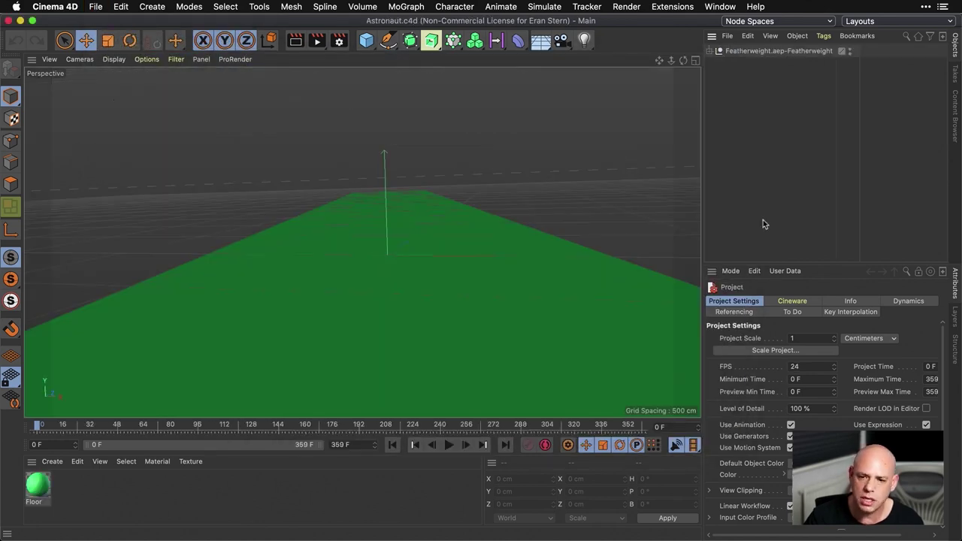
click(709, 51)
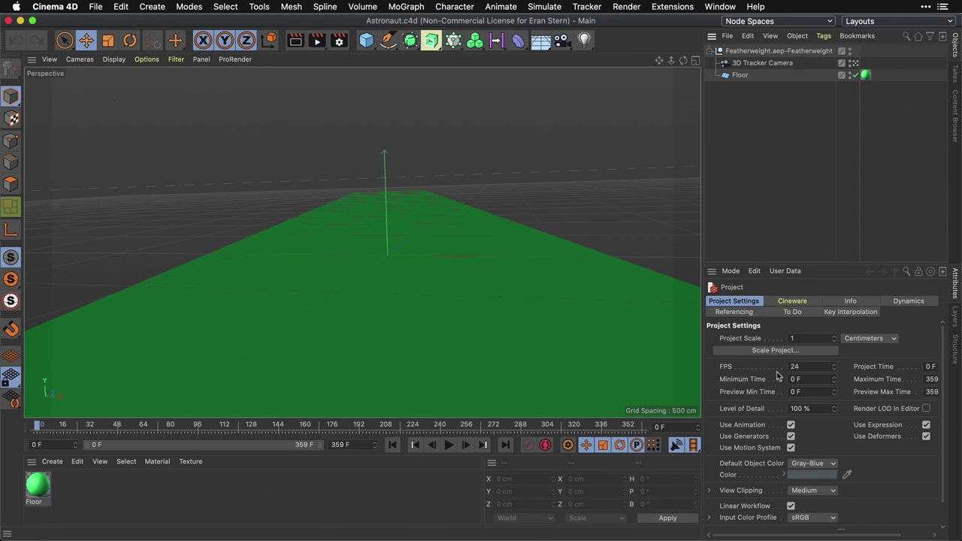
click(740, 76)
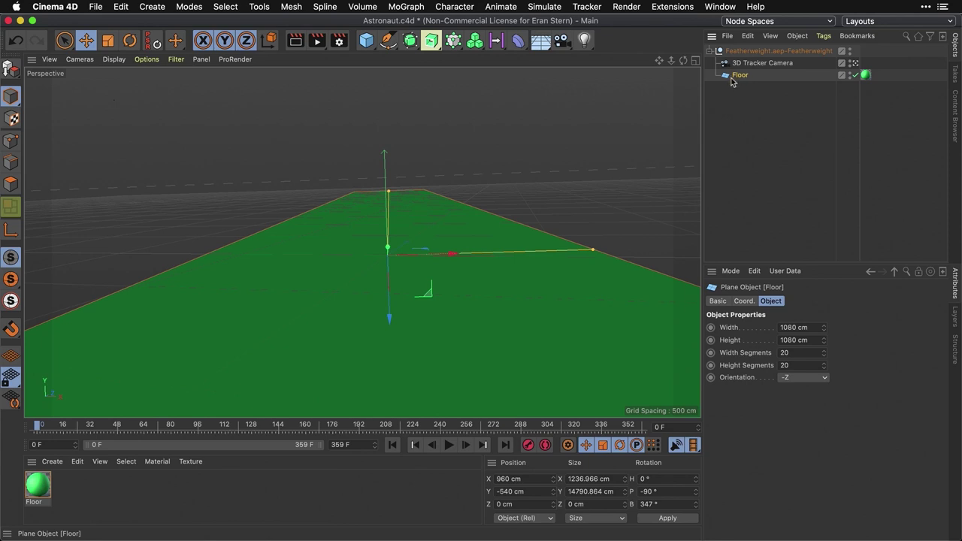
Enable X-Ray on Floor and drain the Floor material's saturation to about 2%
click(724, 302)
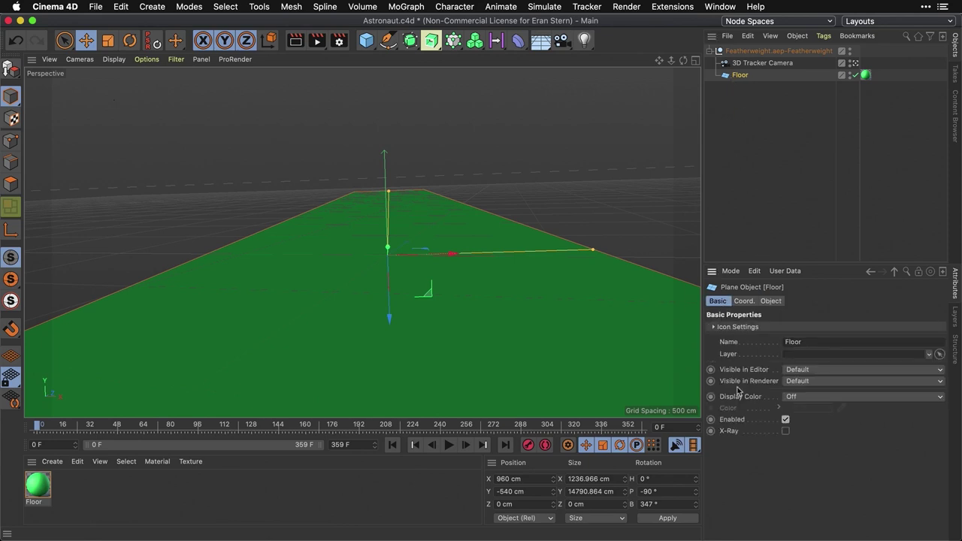
click(785, 432)
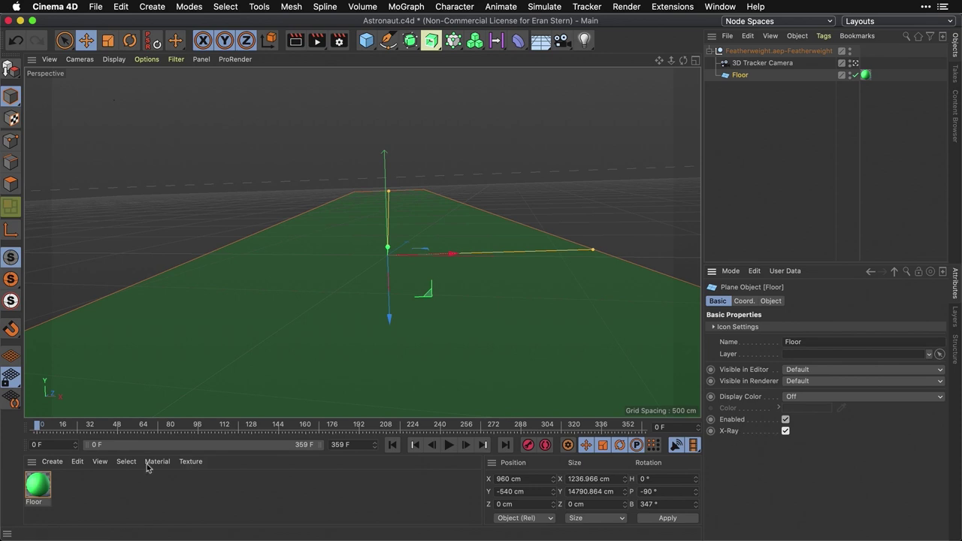
double_click(36, 487)
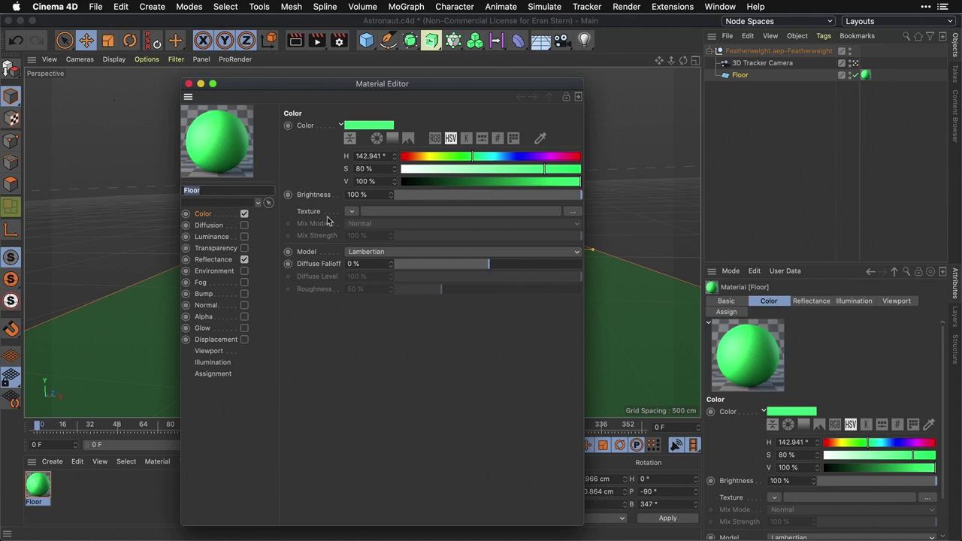
drag(477, 168, 402, 175)
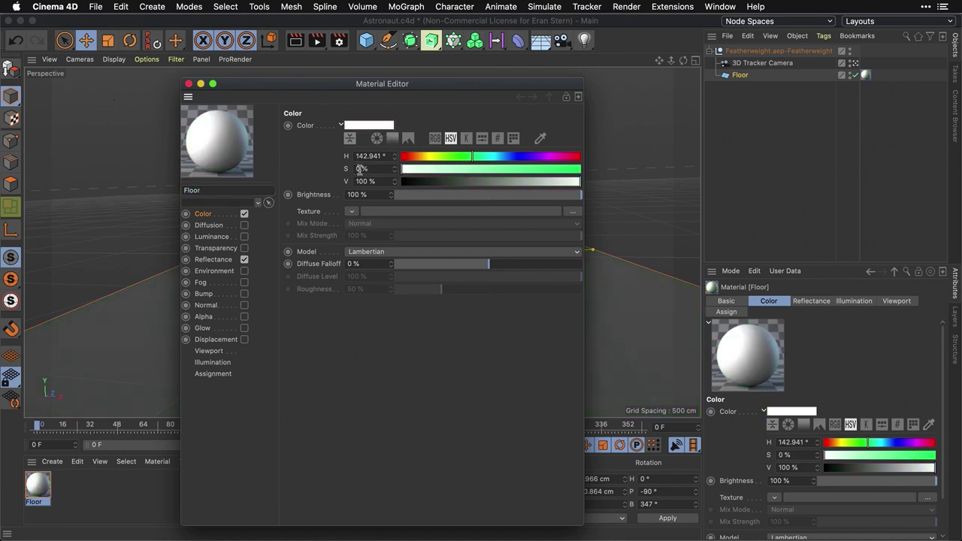
click(189, 83)
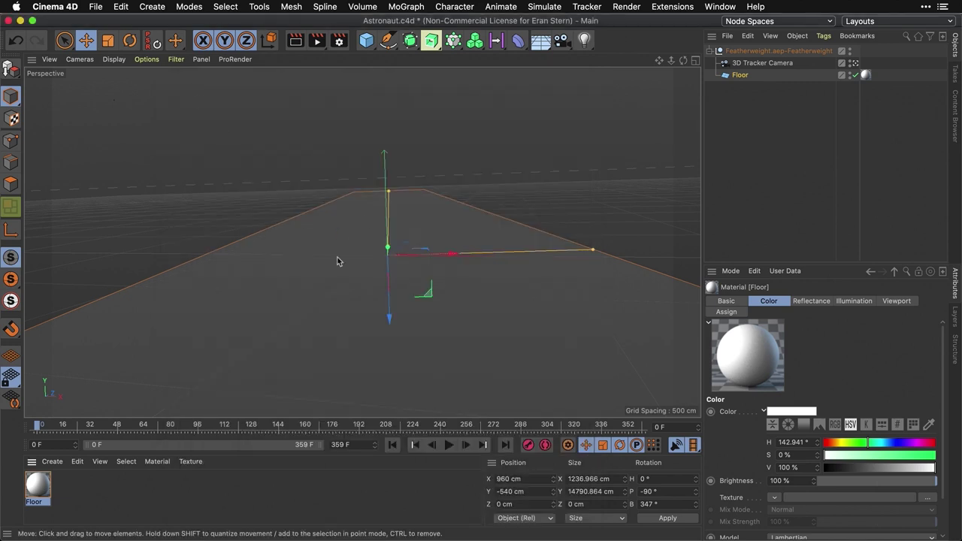
Rename the tracker null to Featherweight and widen the right-hand panels
double_click(755, 50)
drag(772, 51, 837, 51)
key(BackSpace)
click(812, 110)
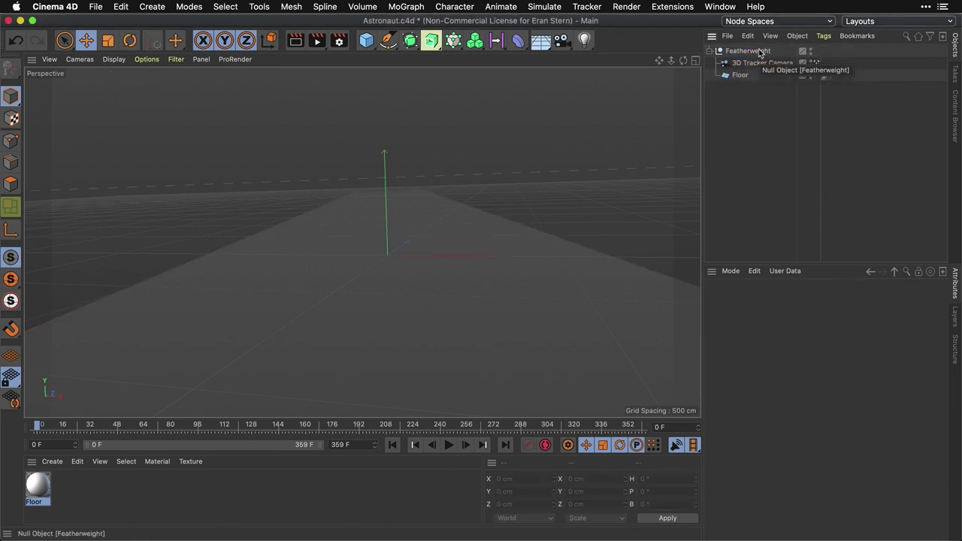
drag(702, 265, 666, 265)
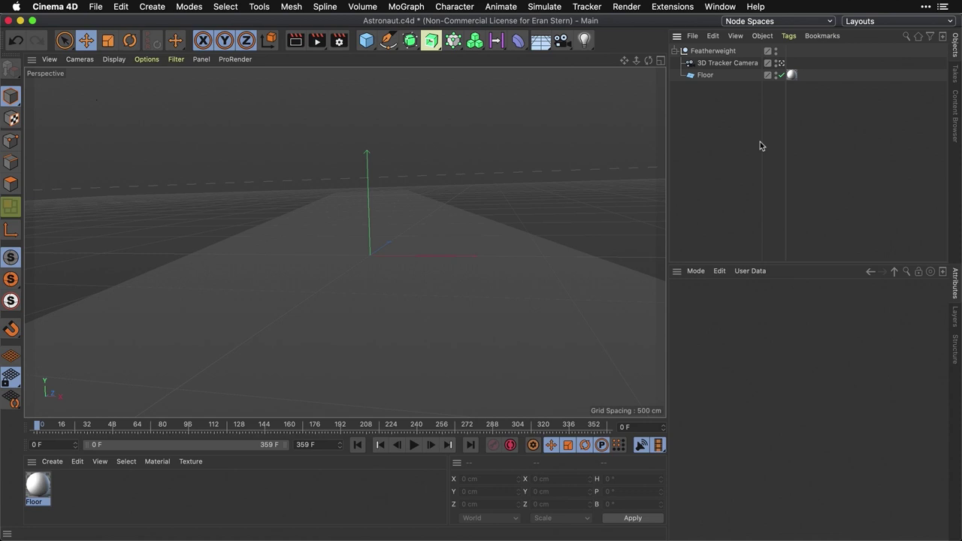
Add a Background object and create a BG material with Reflectance turned off
click(541, 40)
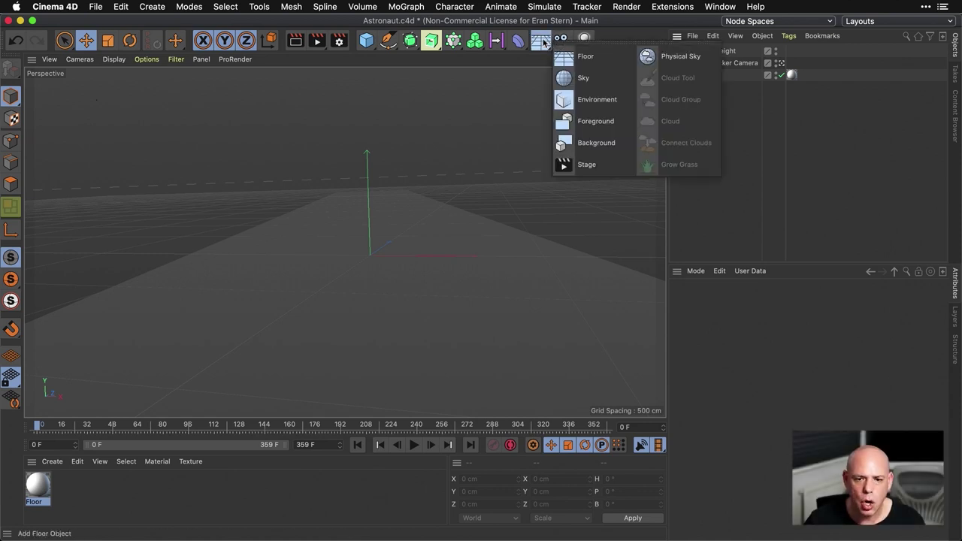
click(605, 145)
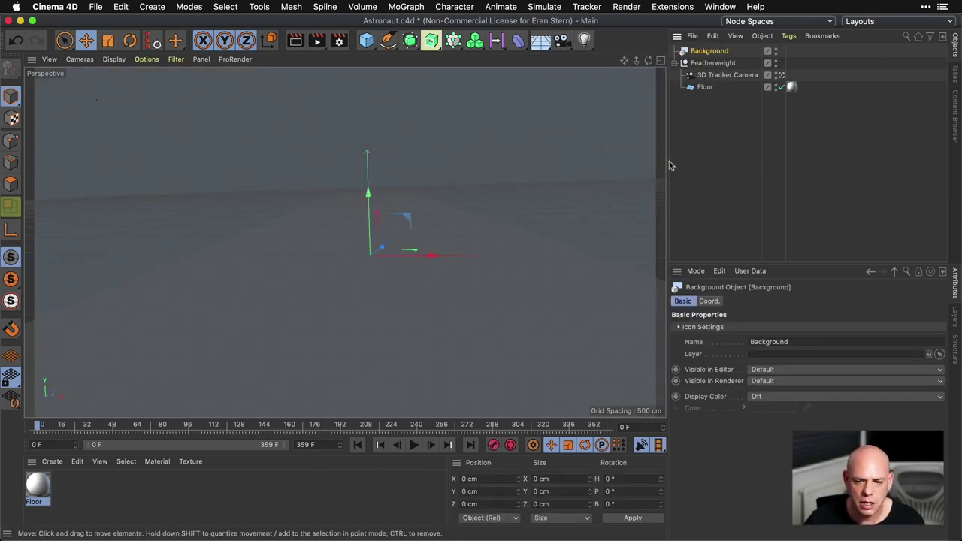
double_click(73, 485)
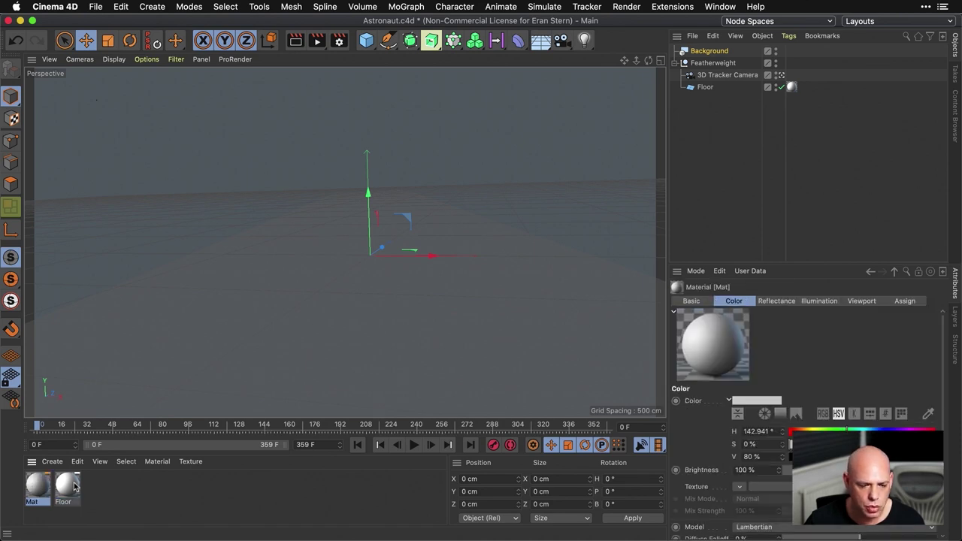
double_click(35, 502)
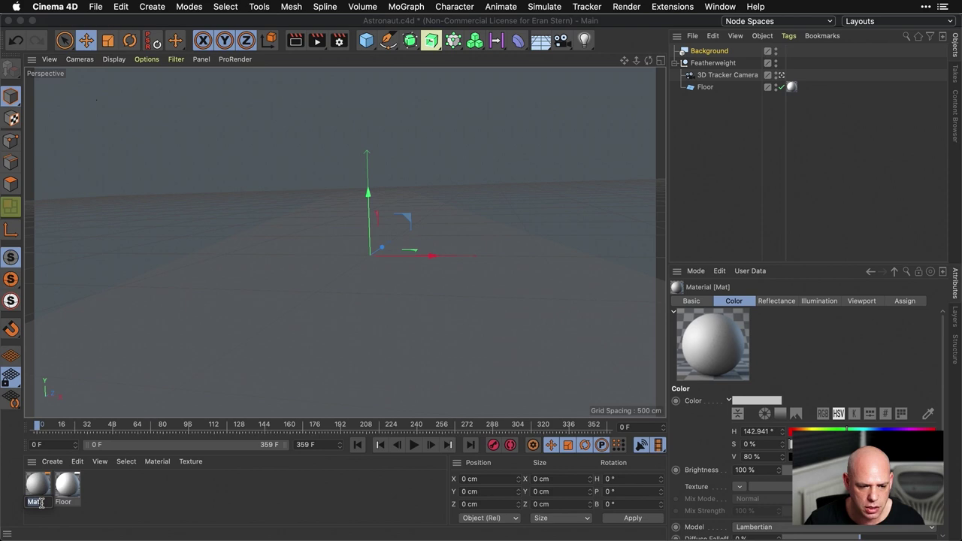
text(BG)
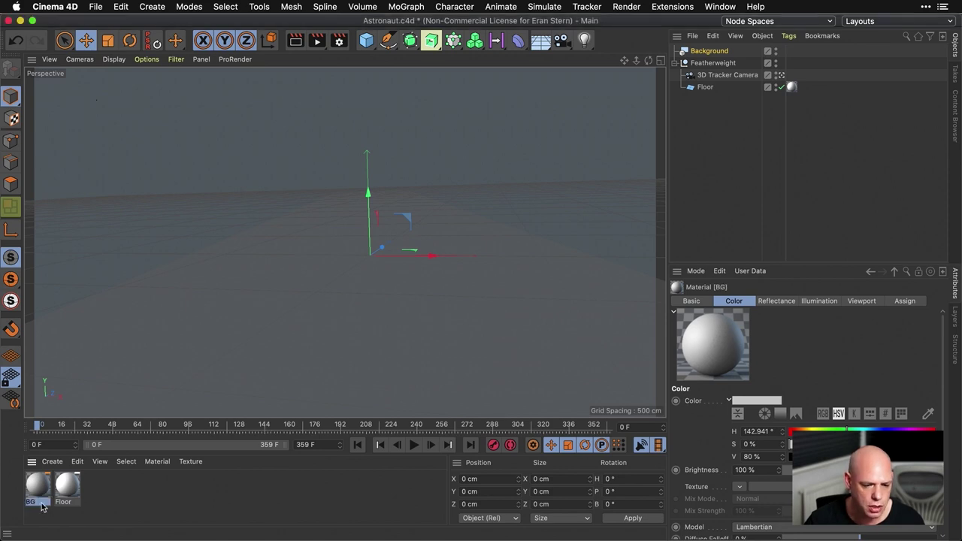
double_click(39, 489)
drag(391, 89, 425, 73)
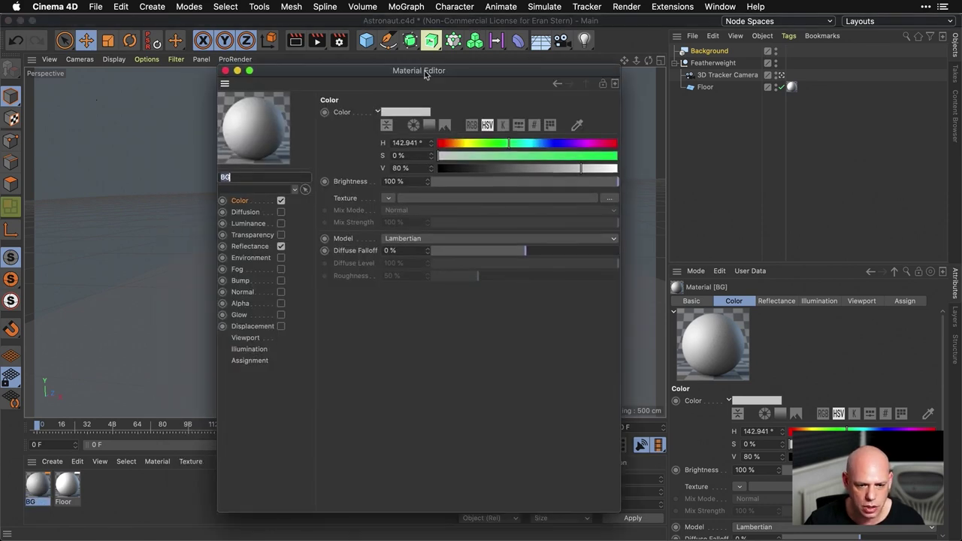
click(280, 246)
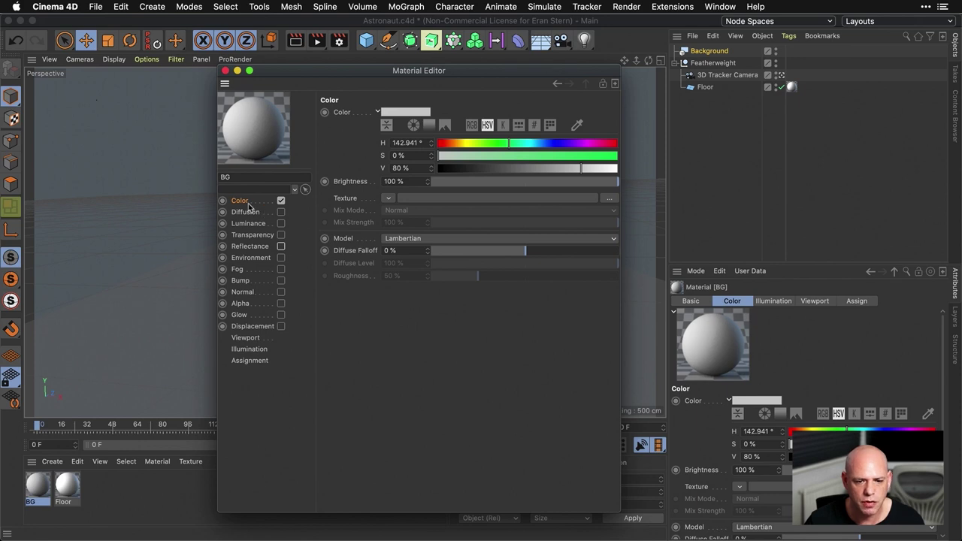
Load Sarratt HD.mov from the 3D/tex folder as the BG colour texture
click(608, 199)
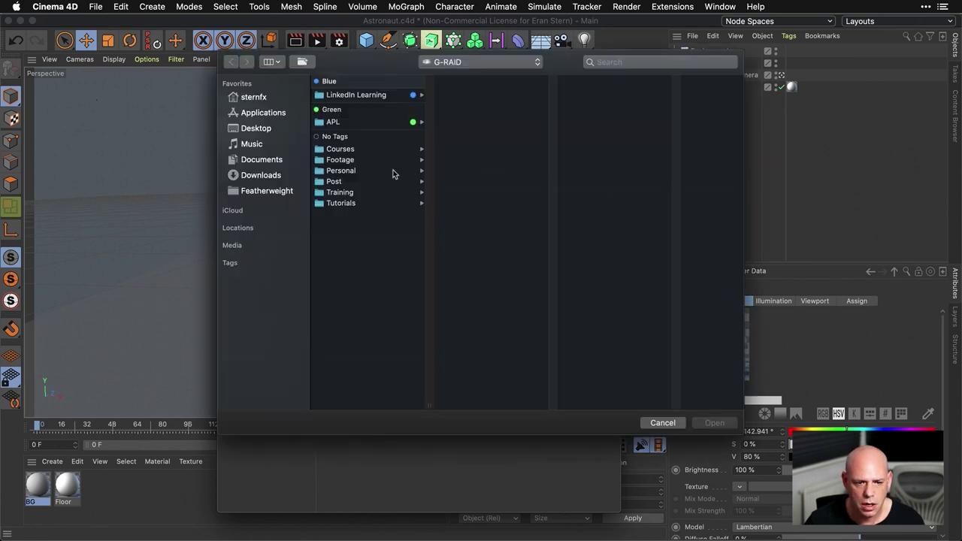
click(264, 191)
click(361, 106)
click(458, 95)
click(590, 96)
click(646, 118)
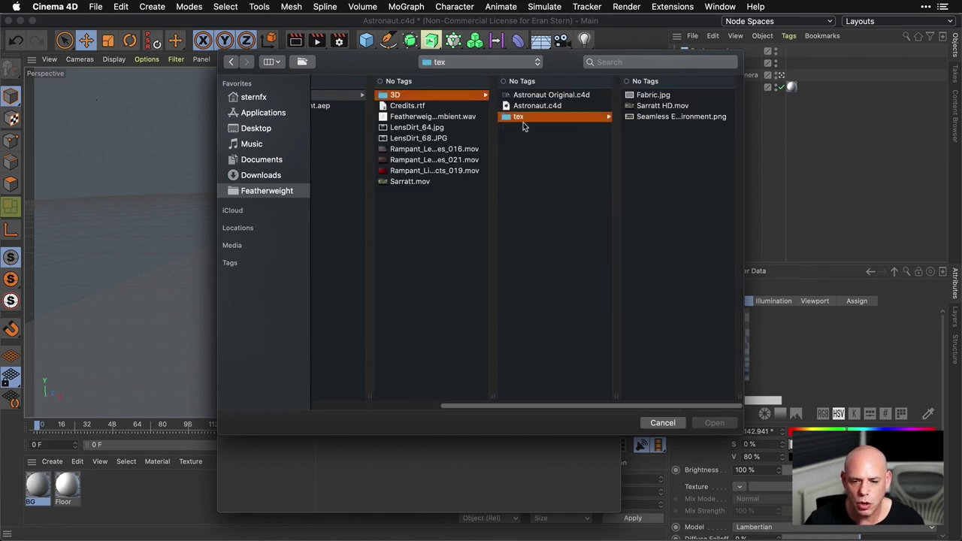
click(666, 107)
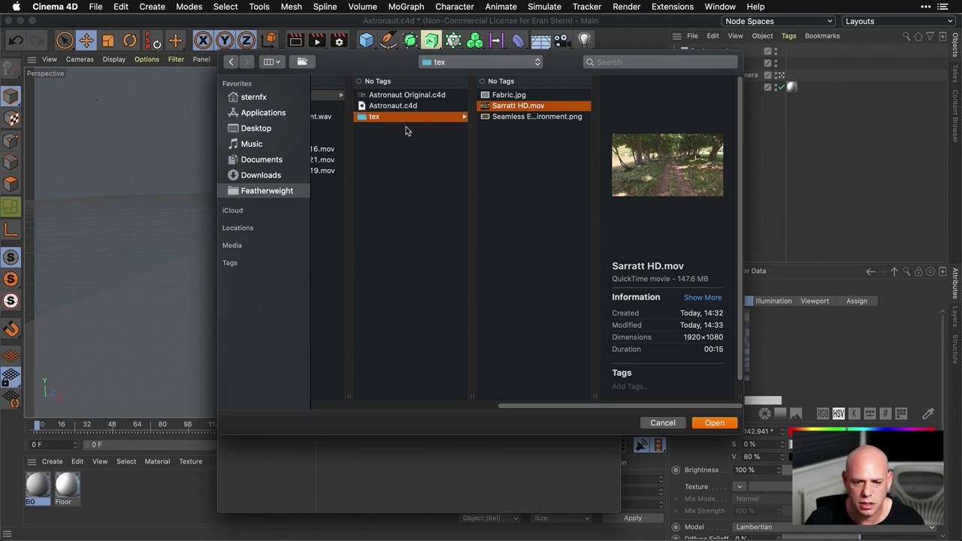
click(720, 424)
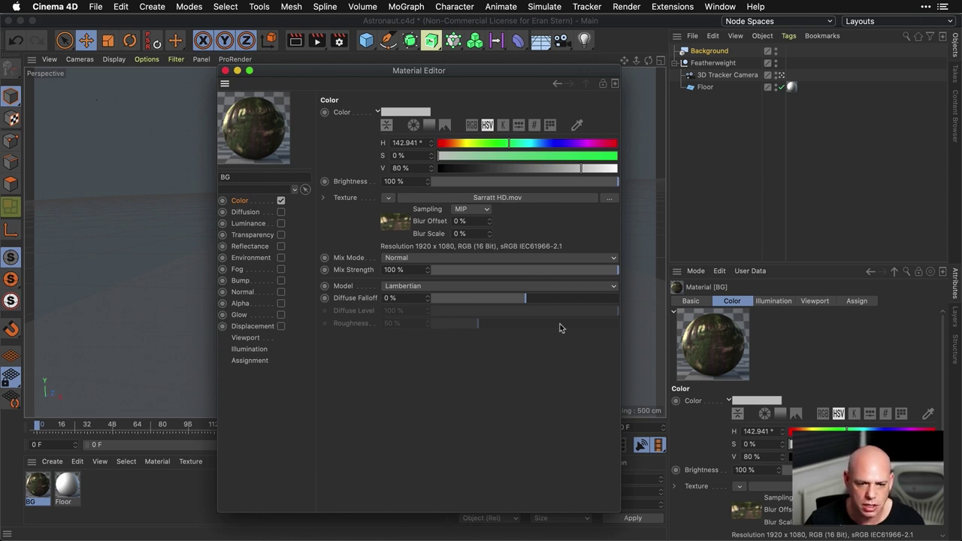
Enable Animate Preview with No Scaling, apply BG to Background, and play back
click(245, 337)
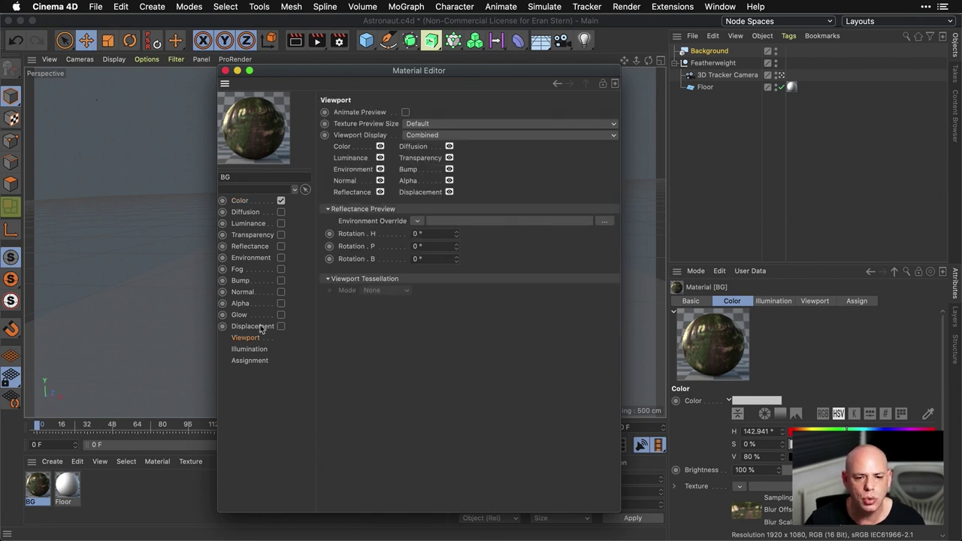
click(405, 112)
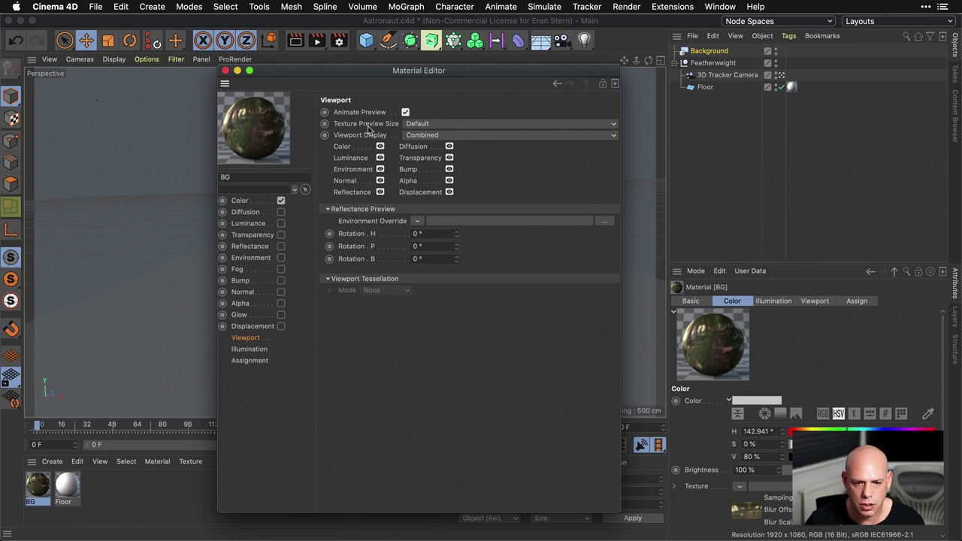
click(440, 124)
click(440, 147)
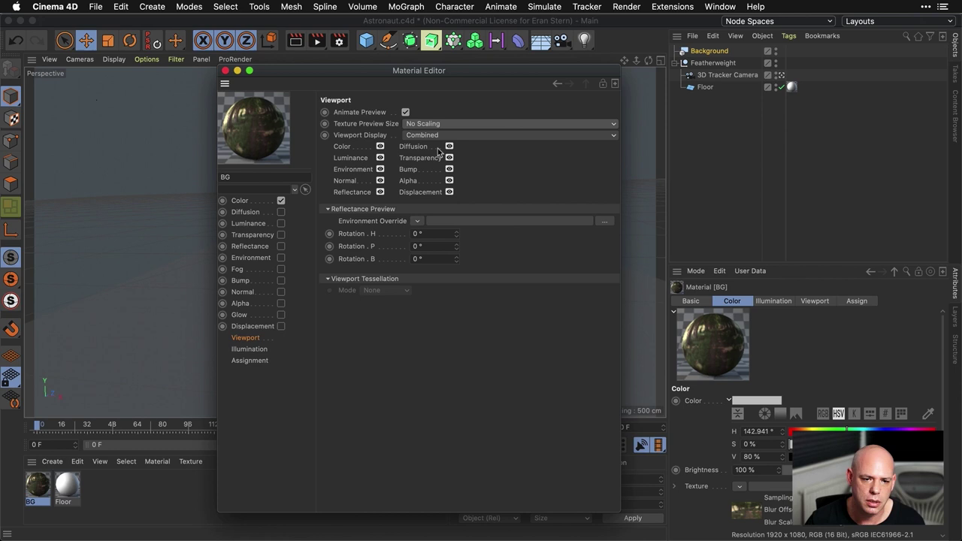
click(224, 70)
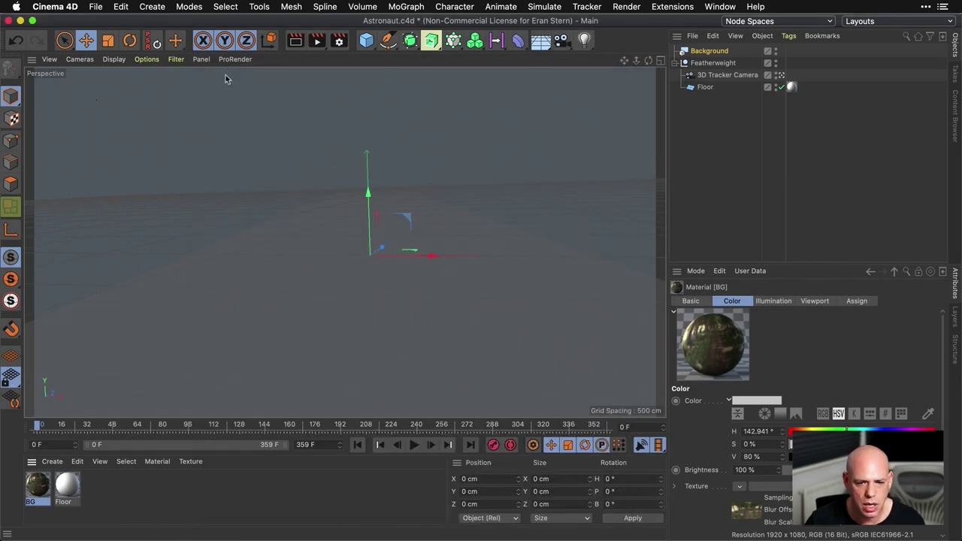
drag(36, 484, 706, 52)
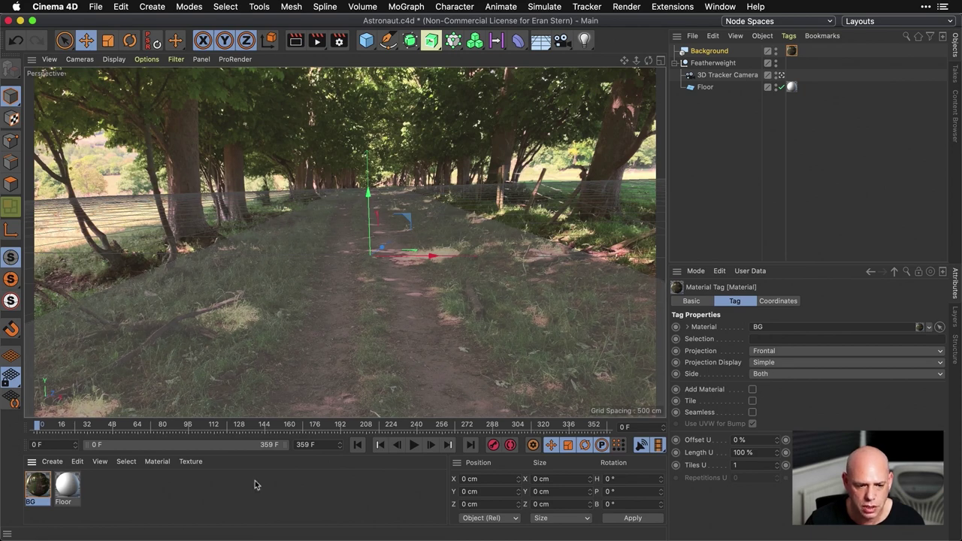
click(413, 444)
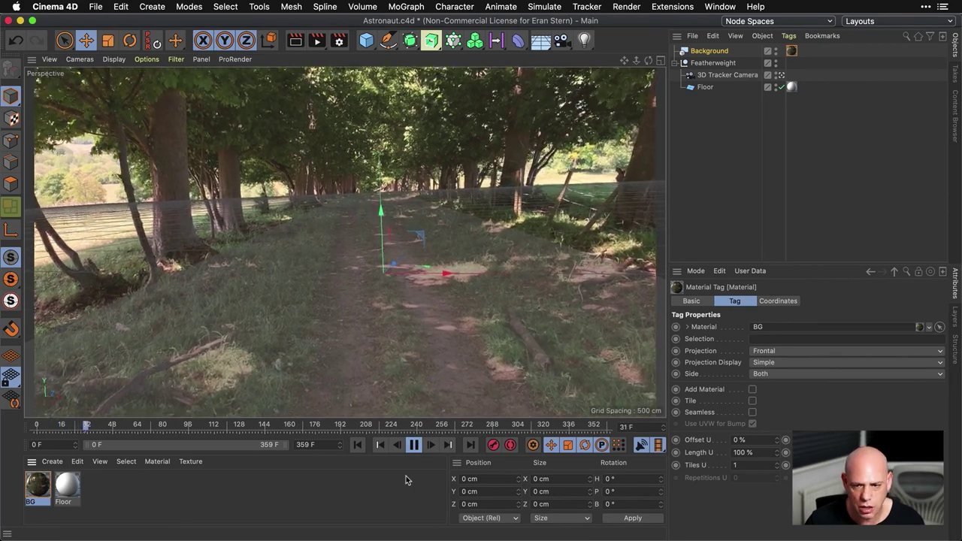
Stop playback, uncheck Workplane in the viewport Filter, and scrub from frame 80 to 271
click(730, 146)
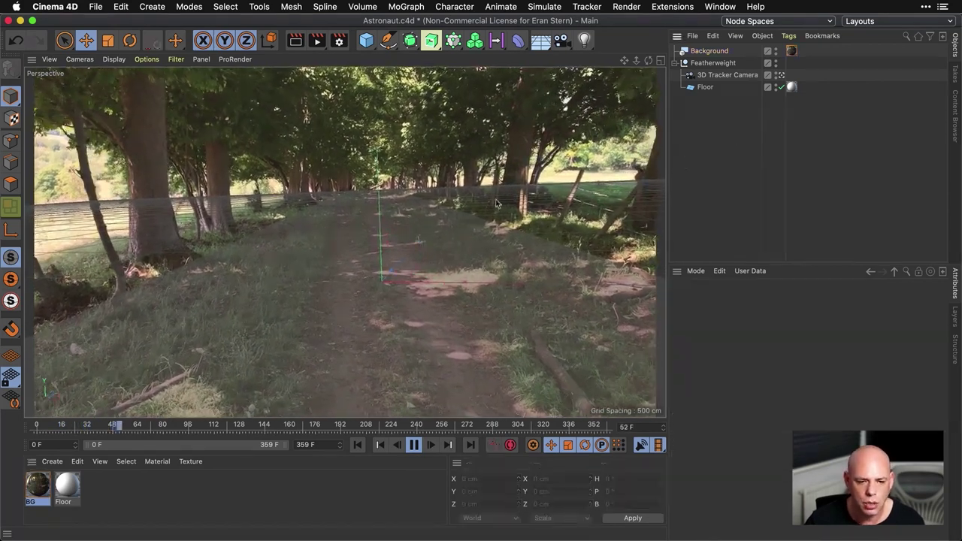
click(414, 445)
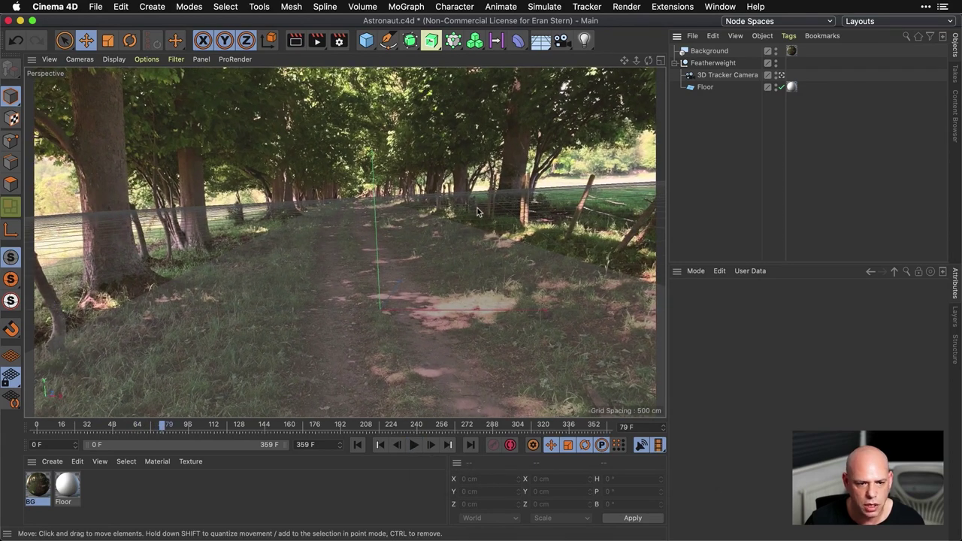
click(176, 60)
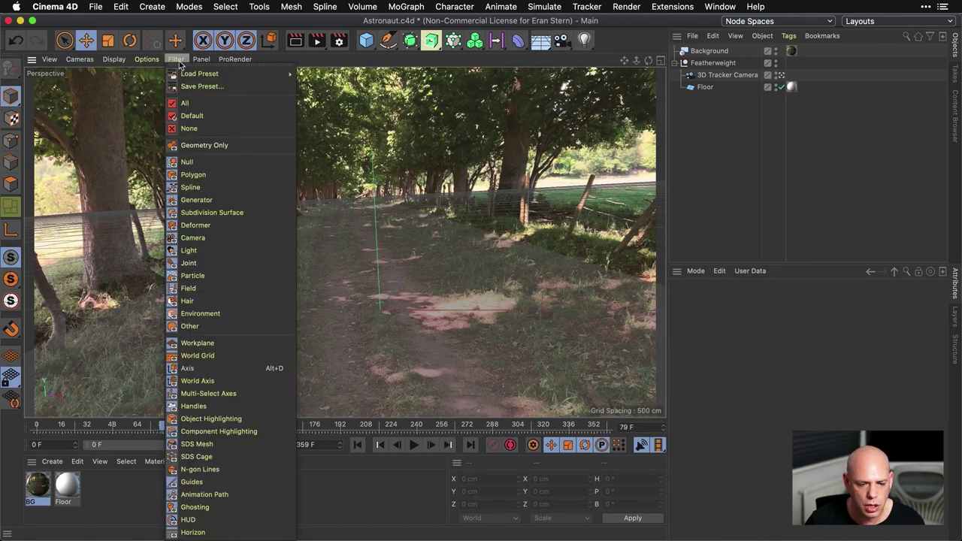
click(191, 342)
click(165, 426)
drag(178, 427, 36, 427)
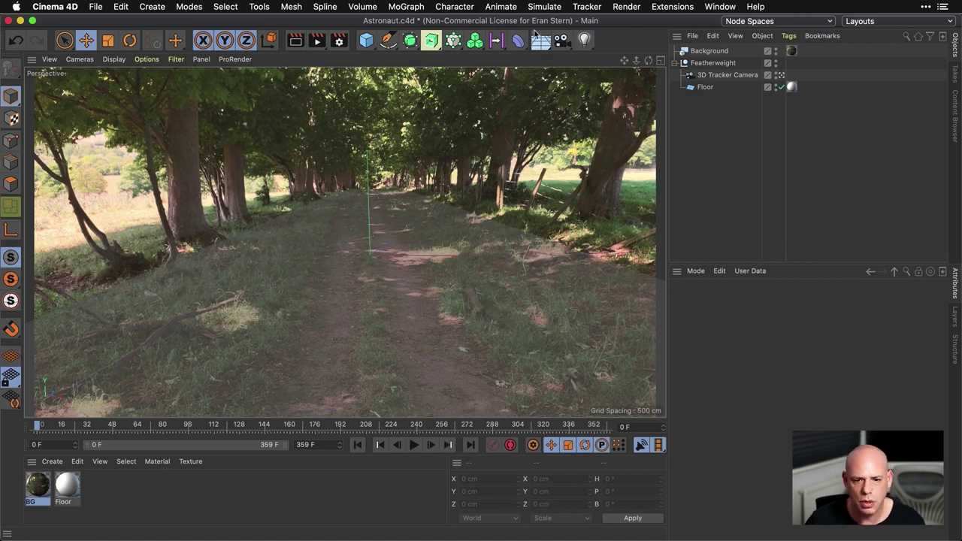
click(546, 43)
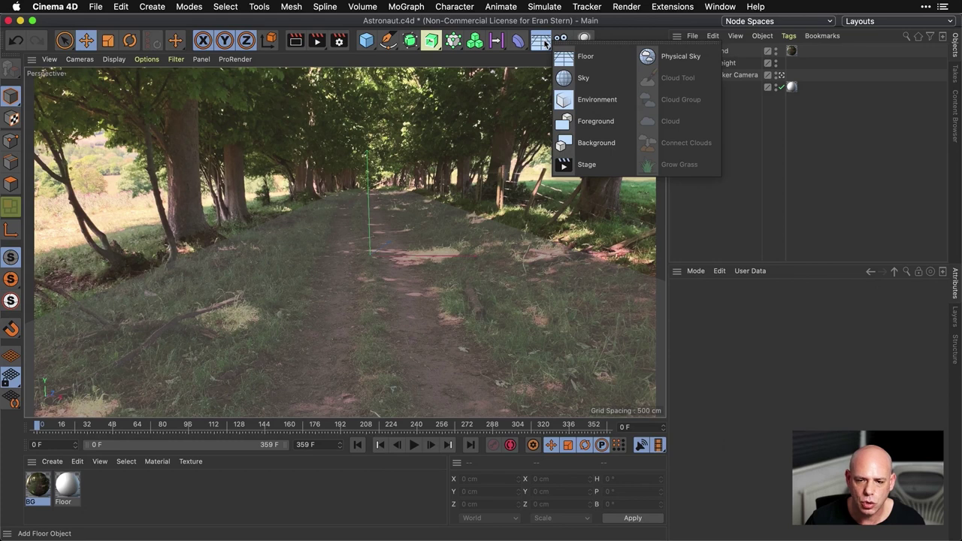
Add a Sky object and create a new material named Reflection
click(572, 77)
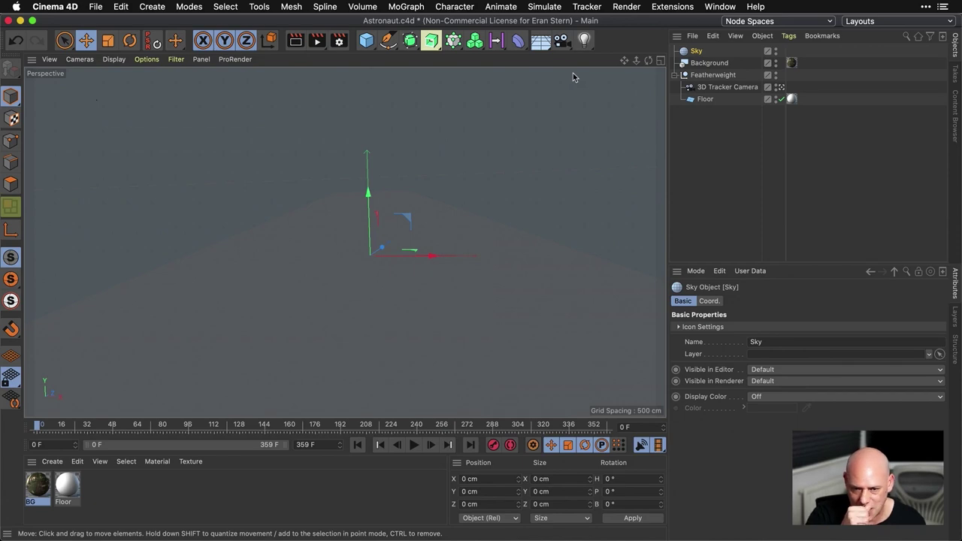
double_click(104, 488)
double_click(33, 501)
text(Reflec)
text(tion)
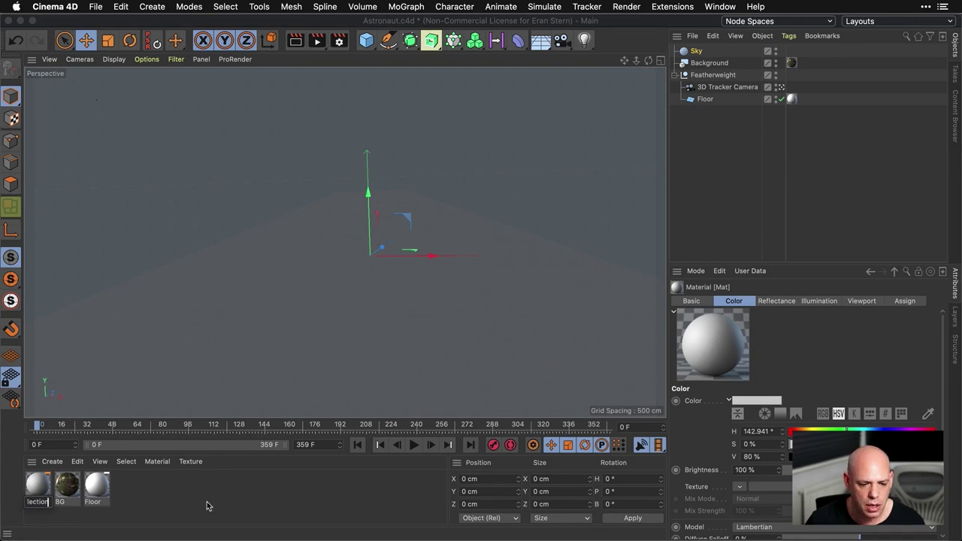
key(Return)
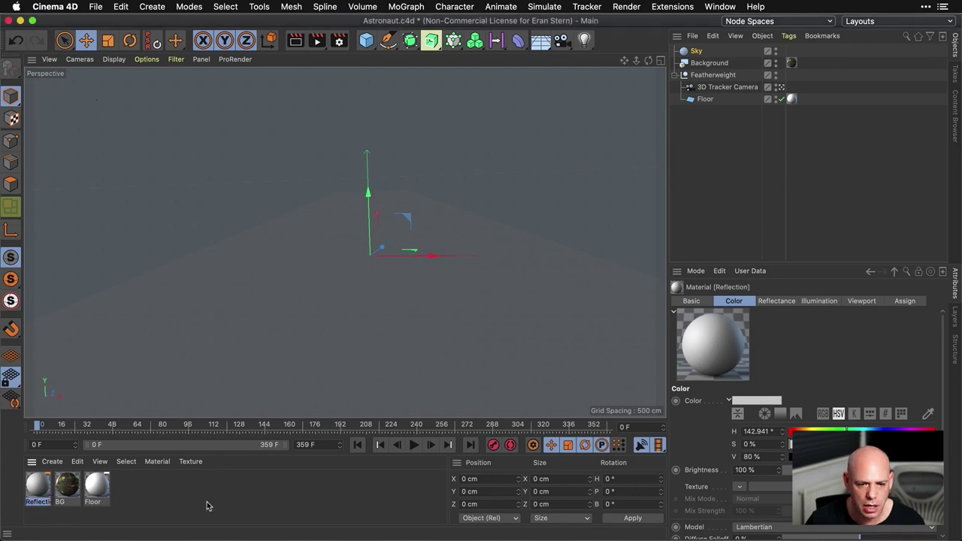
Turn off Reflection's reflectance and load Seamless Environment.png as its colour texture
double_click(39, 487)
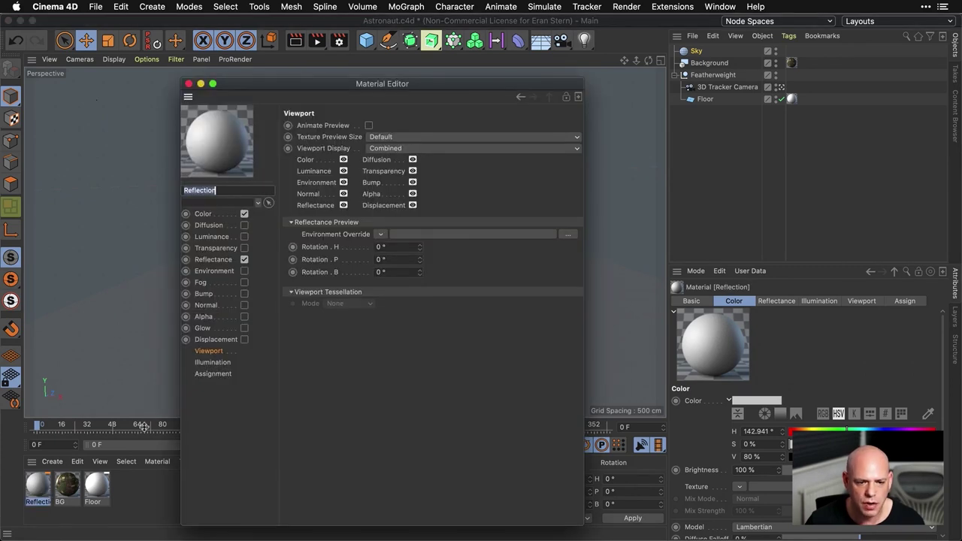
click(244, 260)
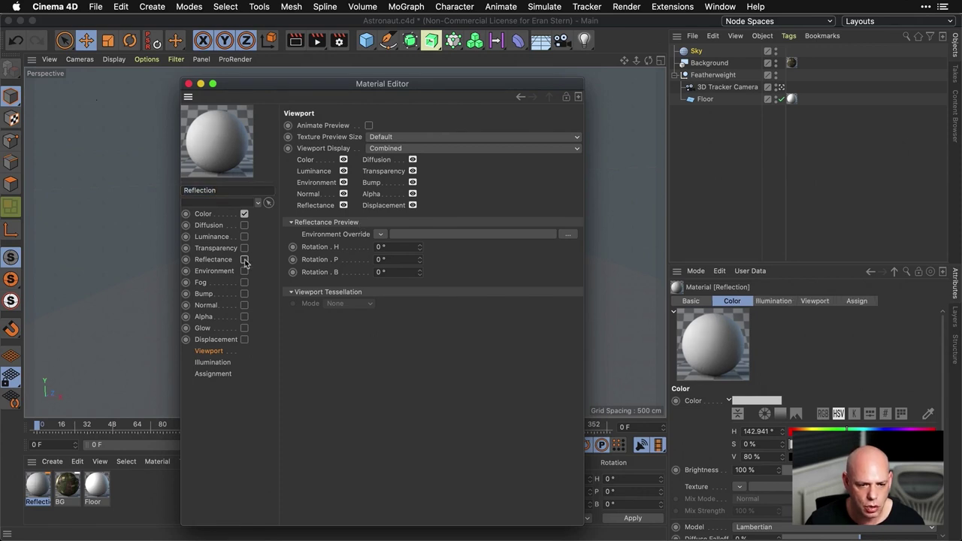
click(203, 216)
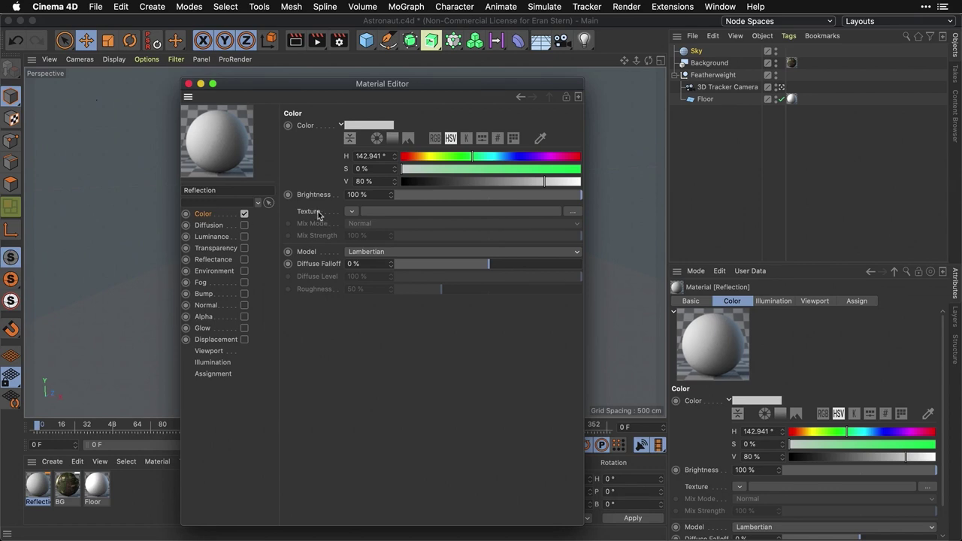
click(575, 213)
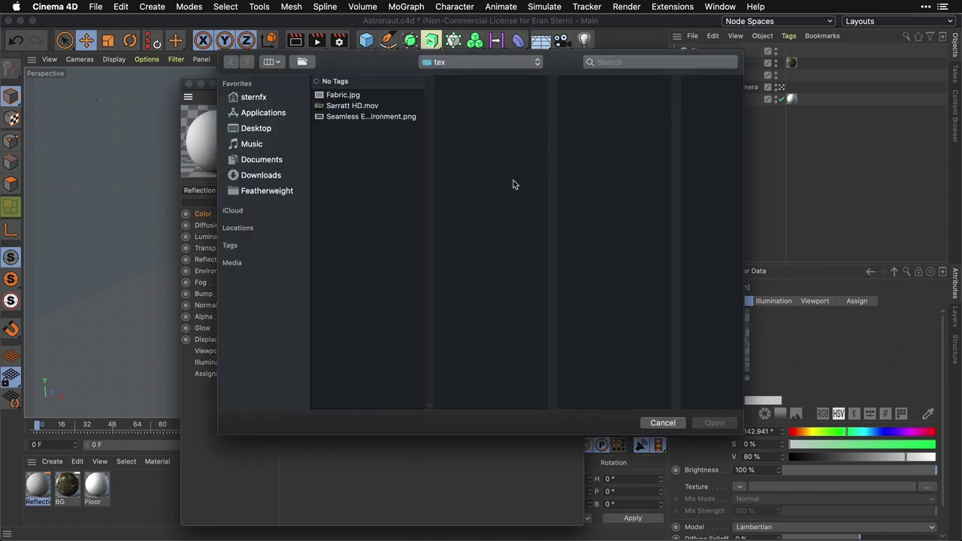
click(375, 118)
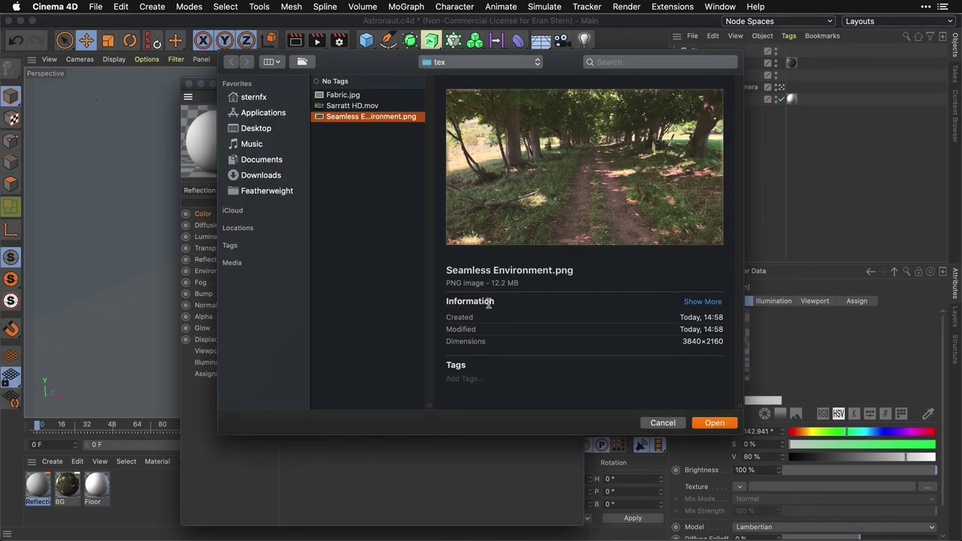
click(731, 426)
Apply the Reflection material to Sky, hide Sky in the viewport, and pick Floating.fbx to open
click(189, 84)
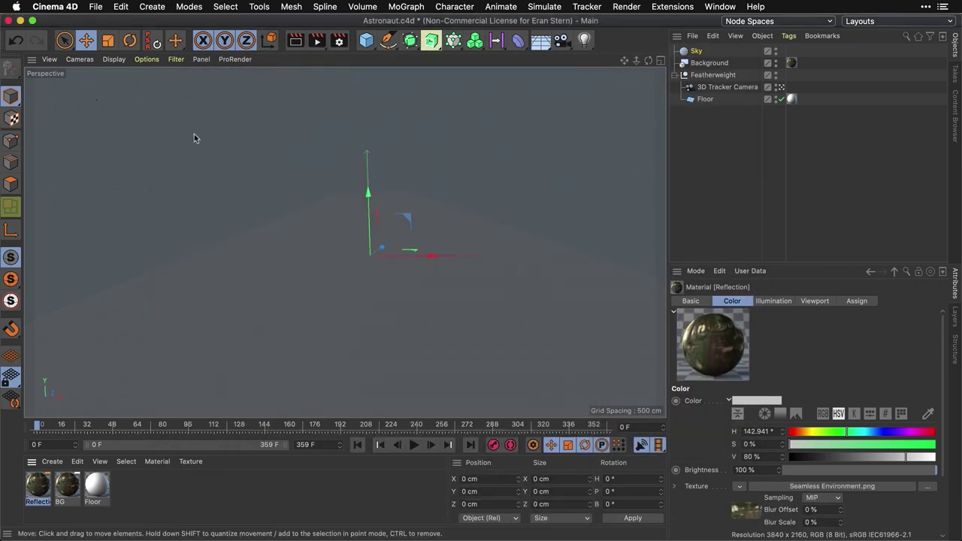
drag(41, 486, 699, 53)
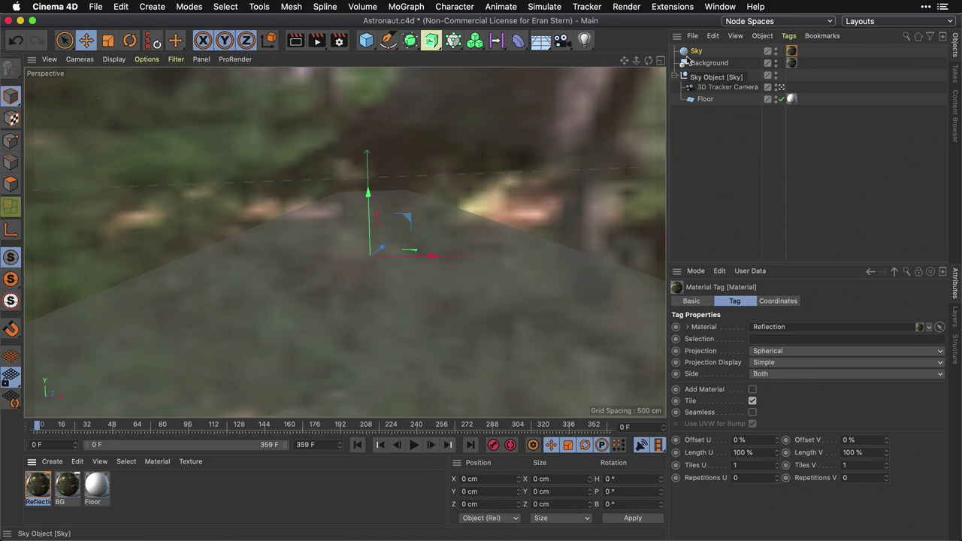
click(776, 50)
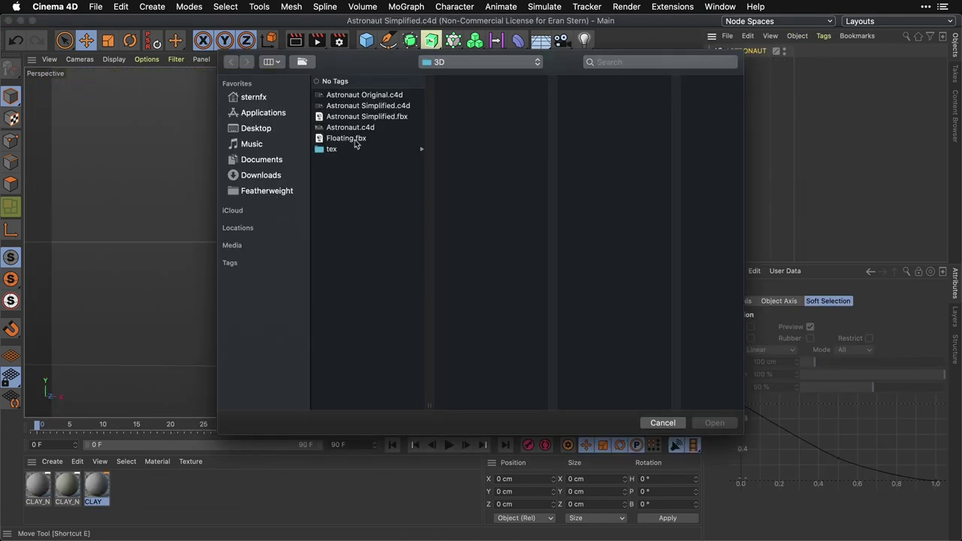
click(349, 140)
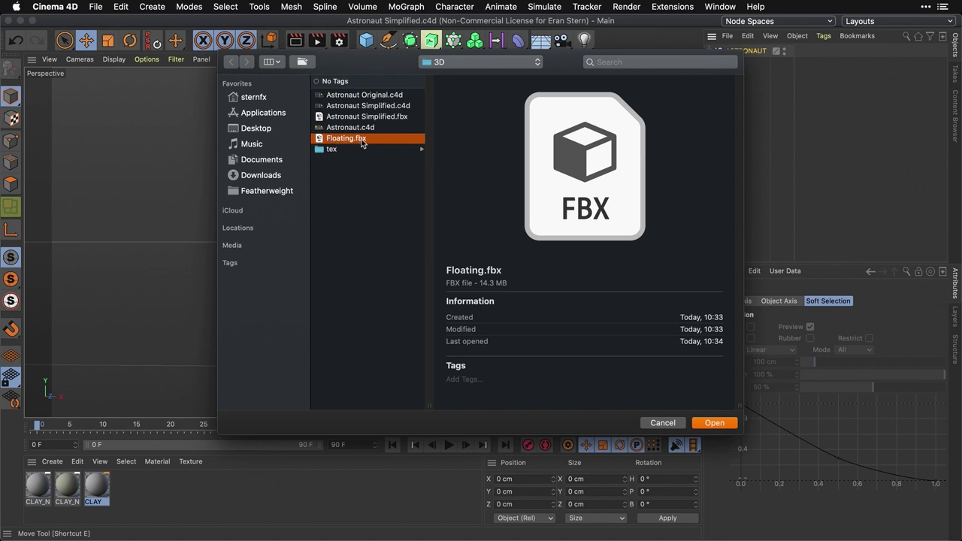
Open Floating.fbx, accepting the FBX import settings
click(720, 424)
drag(678, 164, 411, 39)
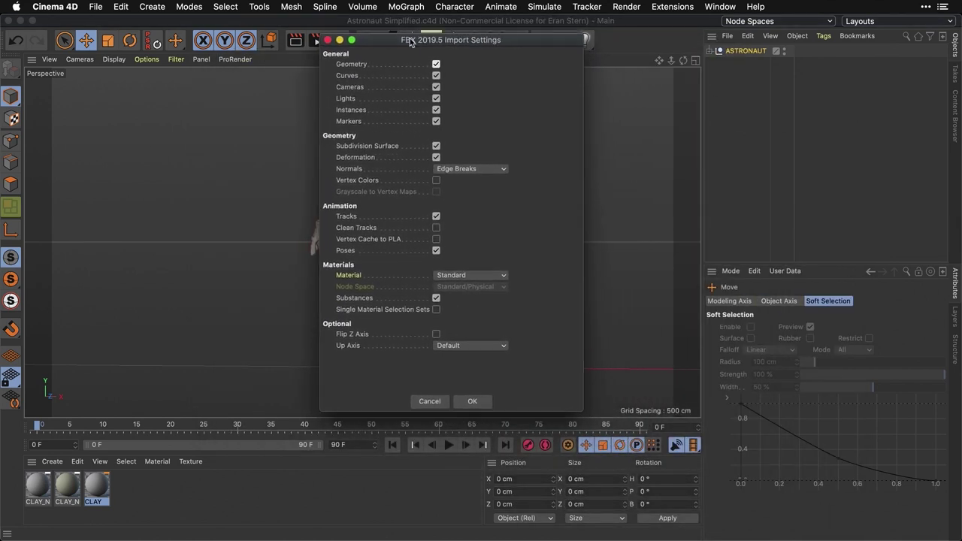
click(472, 400)
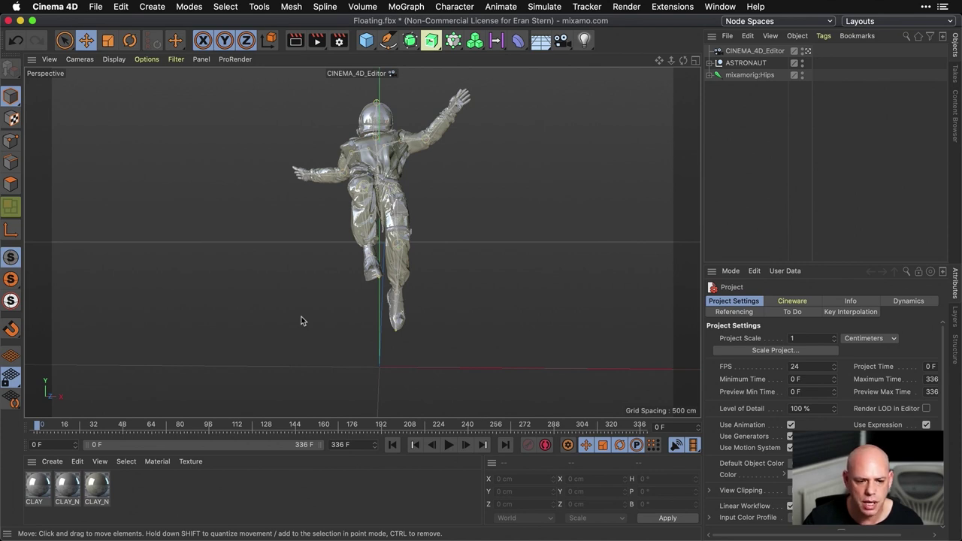
Preview the floating astronaut animation, then select the ASTRONAUT null
click(447, 447)
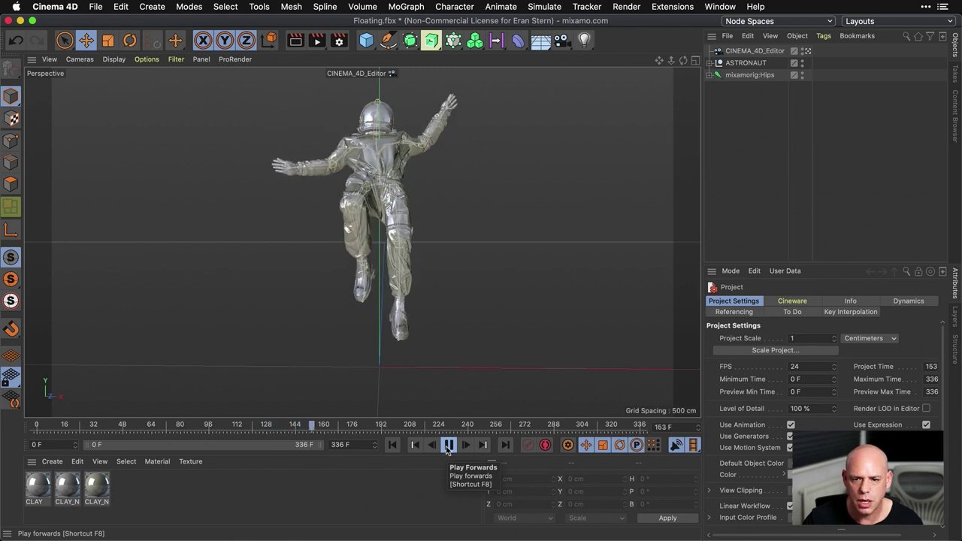
click(449, 445)
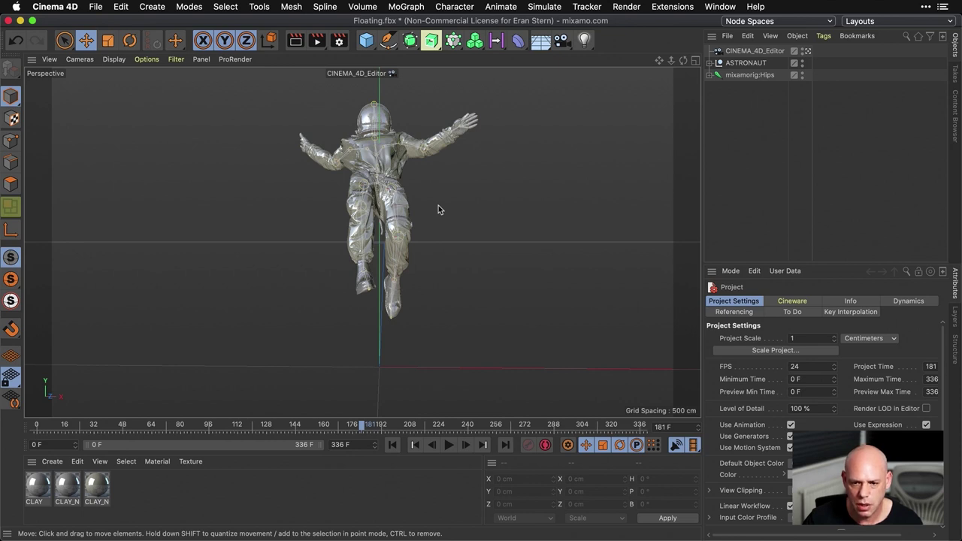
click(745, 63)
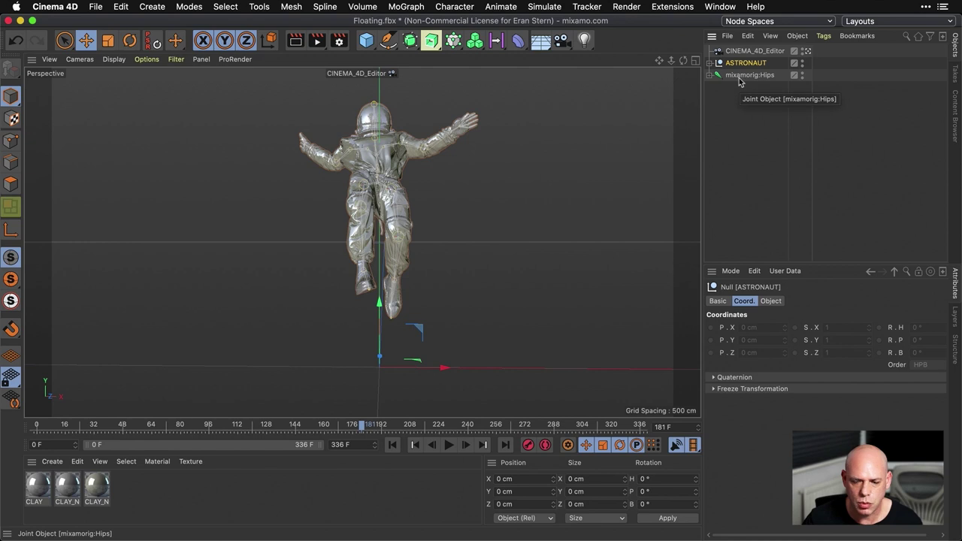
Try scaling the astronaut up from its Hips joint, then undo the enlargement
click(743, 65)
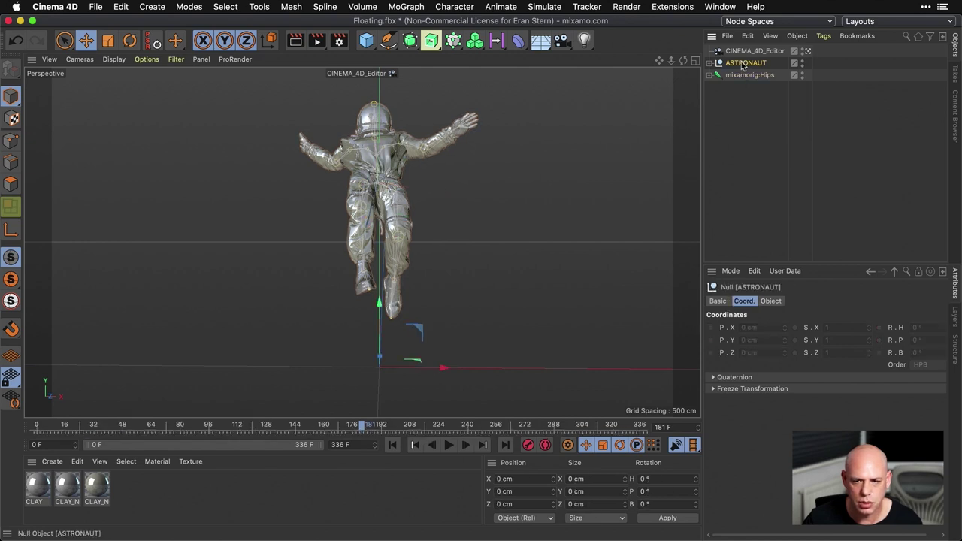
click(747, 75)
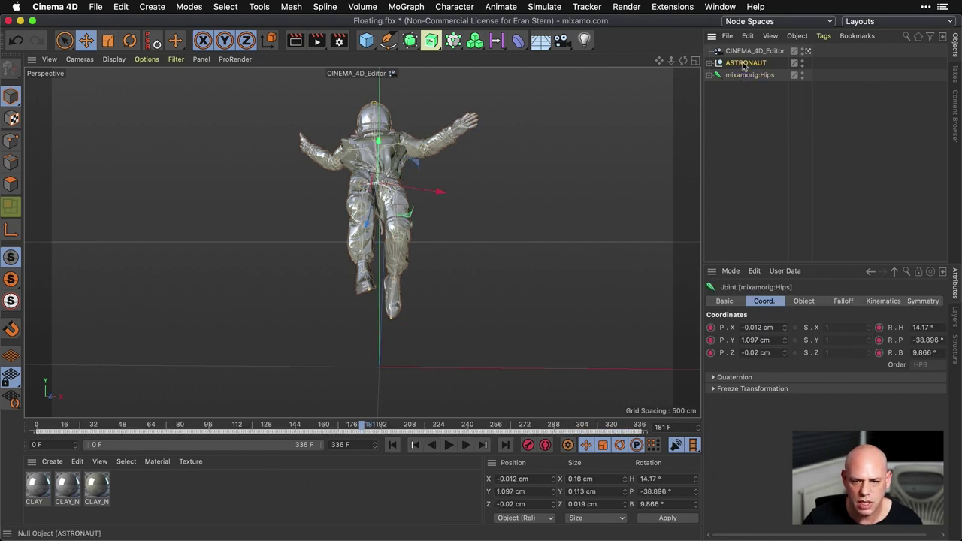
click(743, 65)
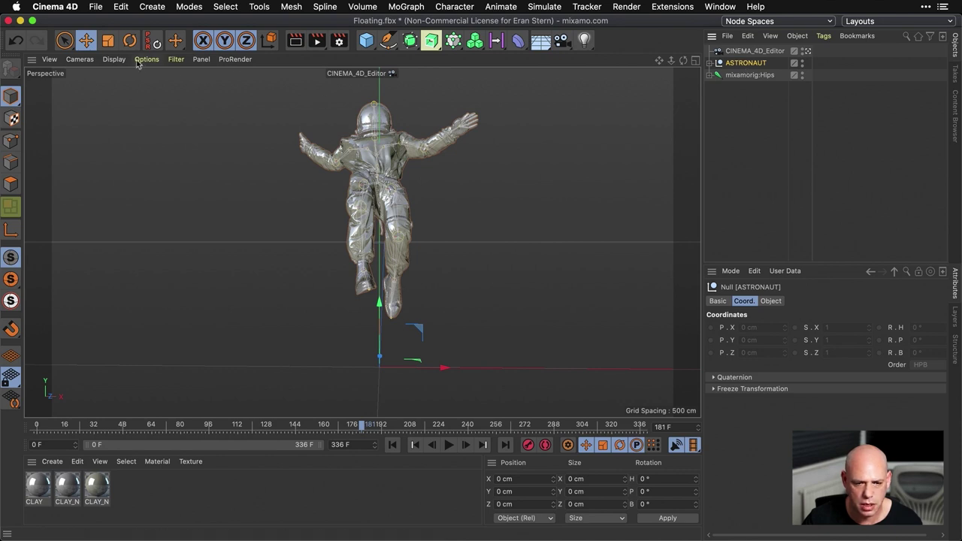
click(107, 41)
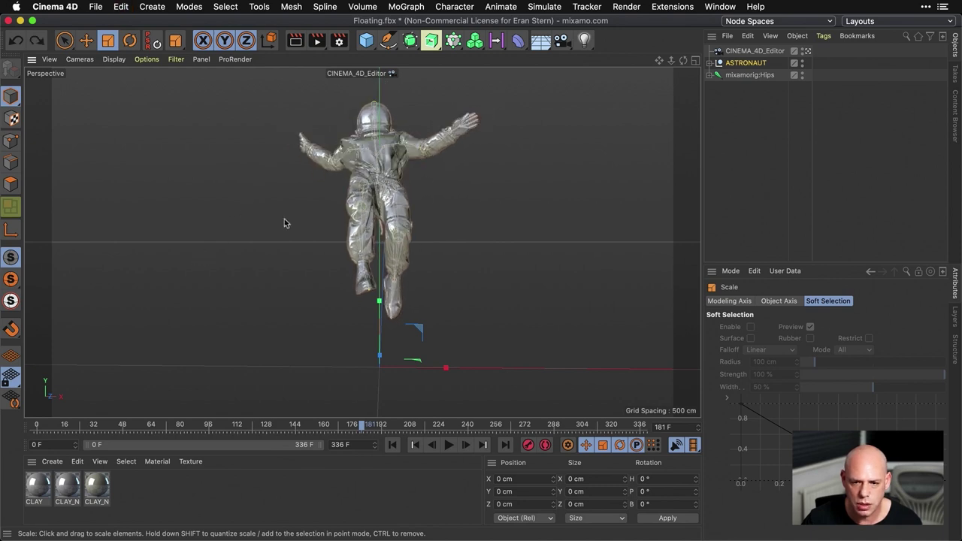
click(741, 76)
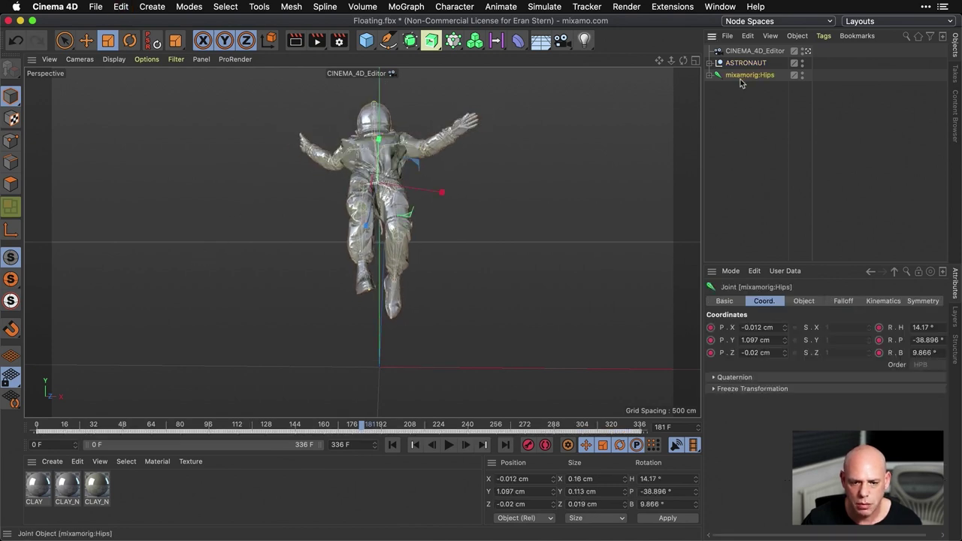
drag(260, 208, 590, 76)
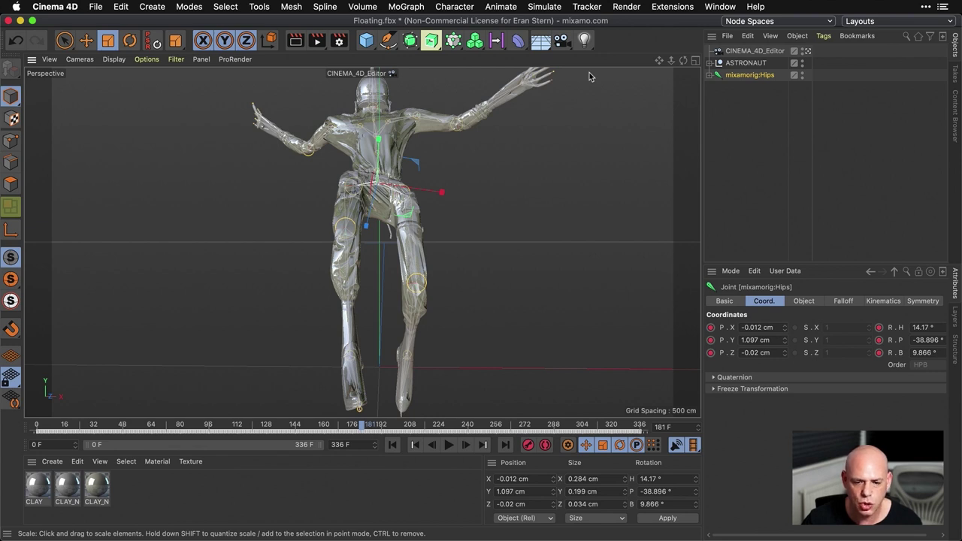
key(super+z)
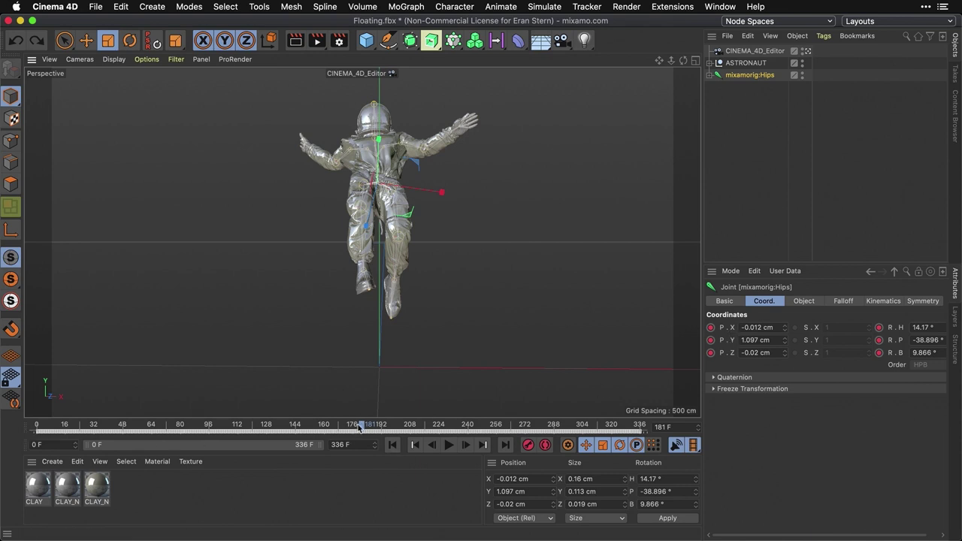
Rewind to frame 0 and select both ASTRONAUT and mixamorig:Hips
drag(361, 427, 35, 432)
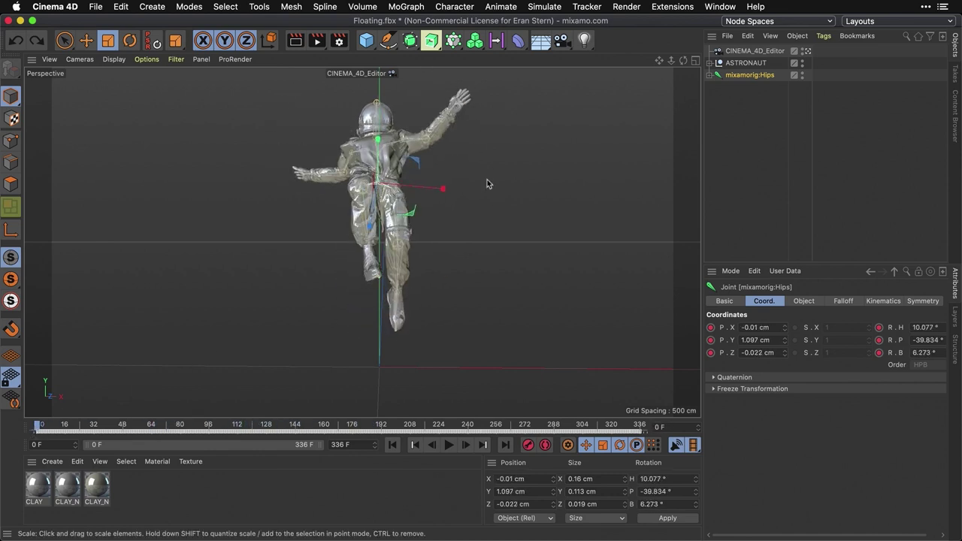
click(745, 64)
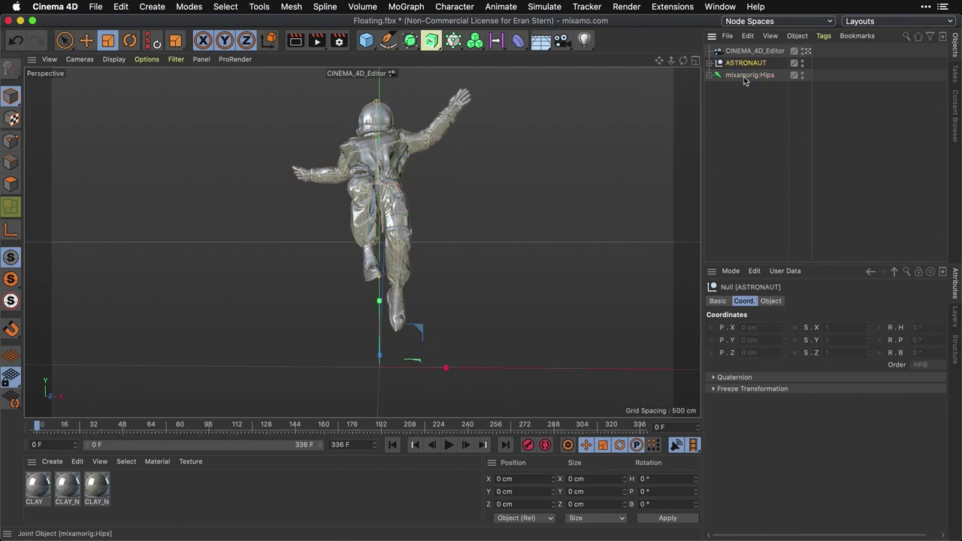
shift+click(745, 75)
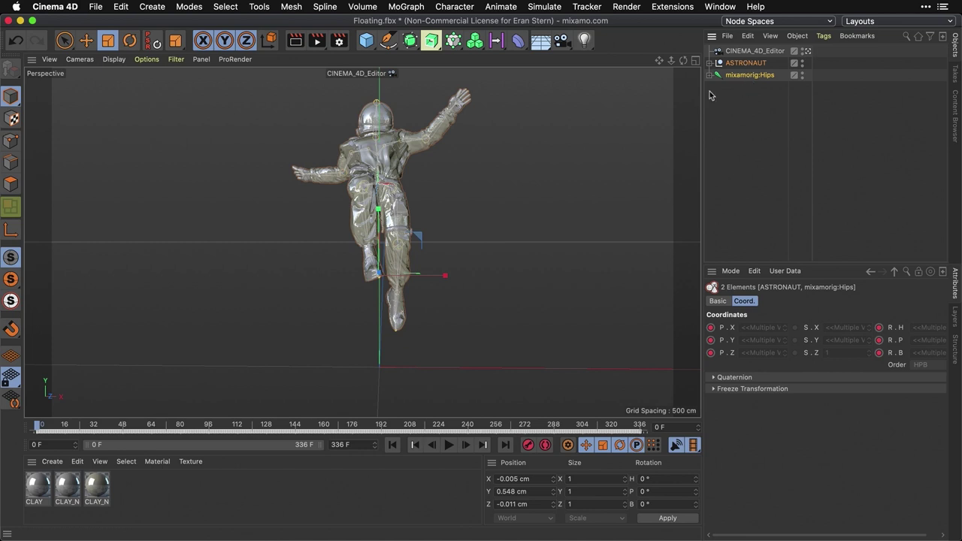
Copy ASTRONAUT and mixamorig:Hips, then switch to the Astronaut.c4d forest-path project
click(120, 7)
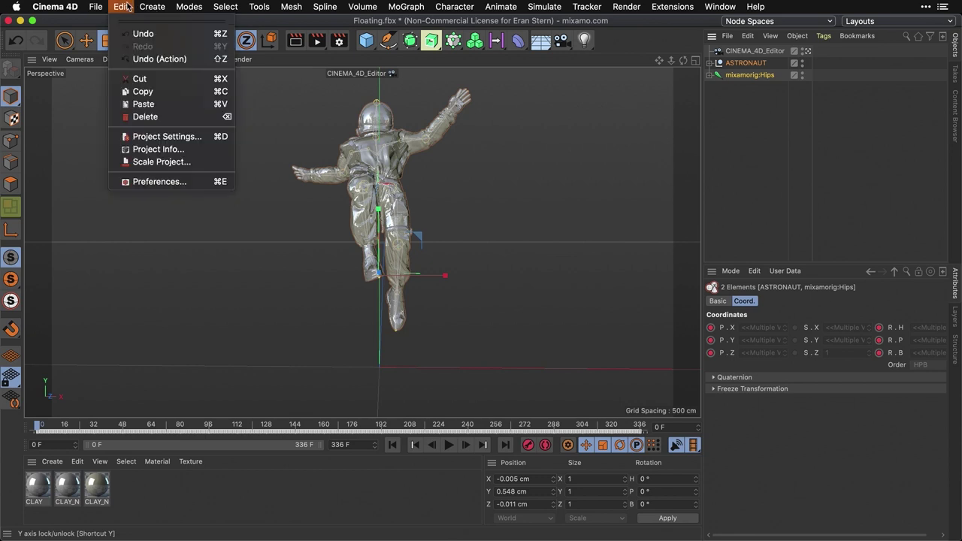
click(134, 91)
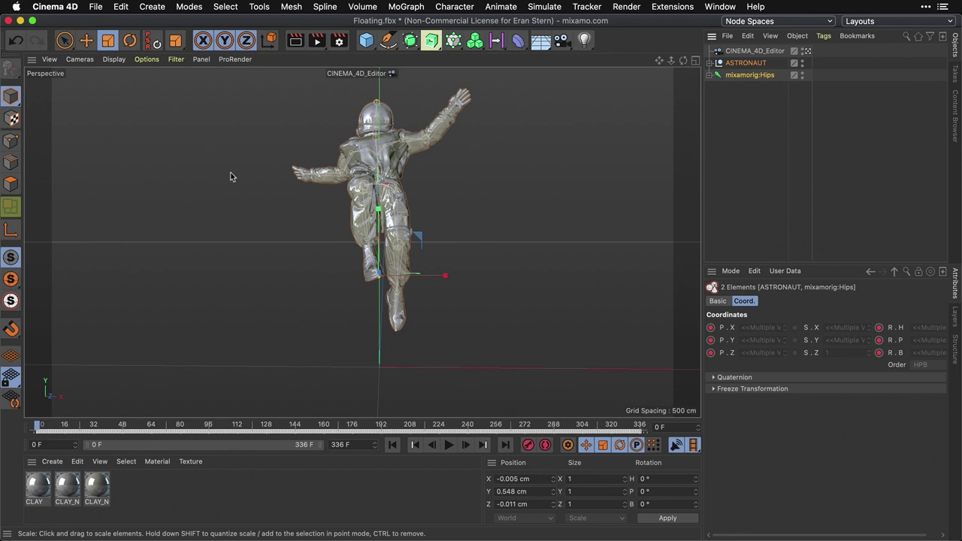
key(v)
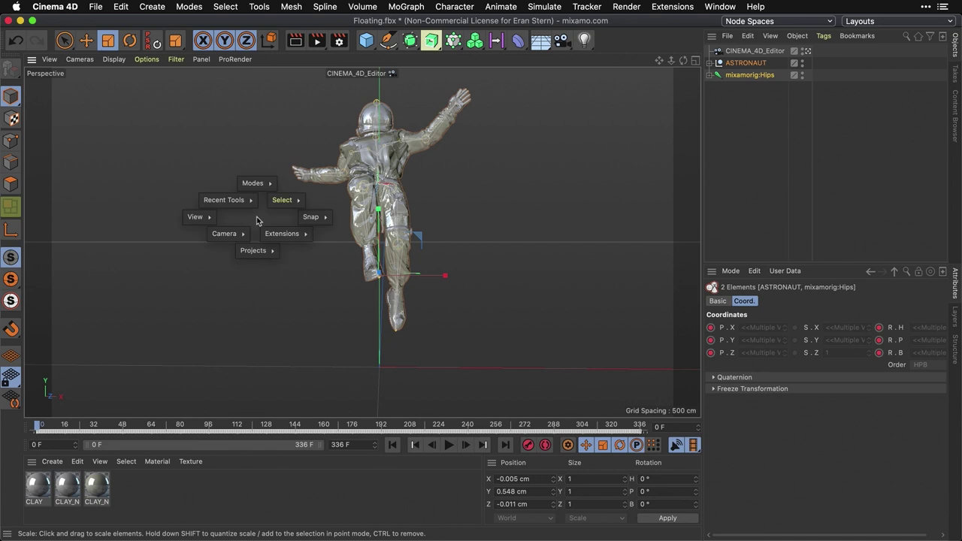
mouse_move(259, 253)
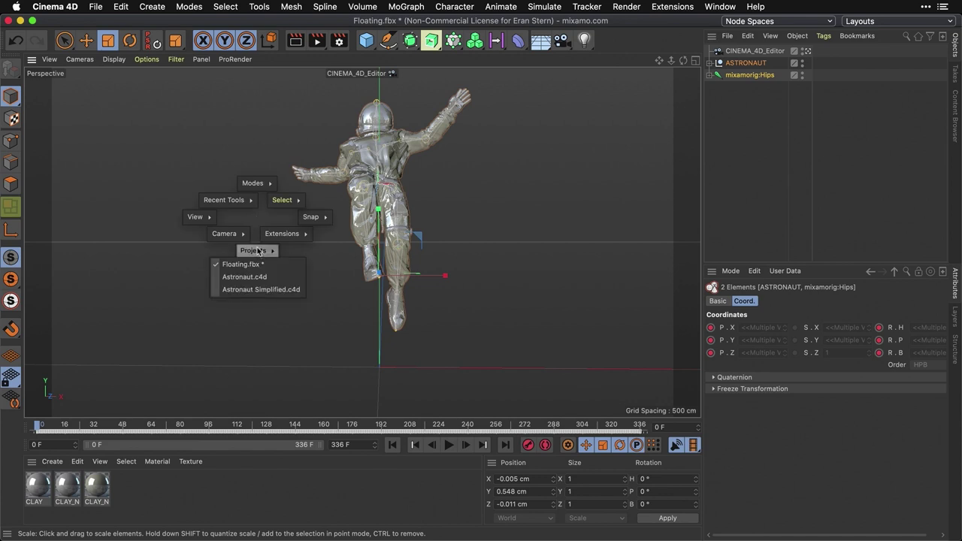
click(239, 282)
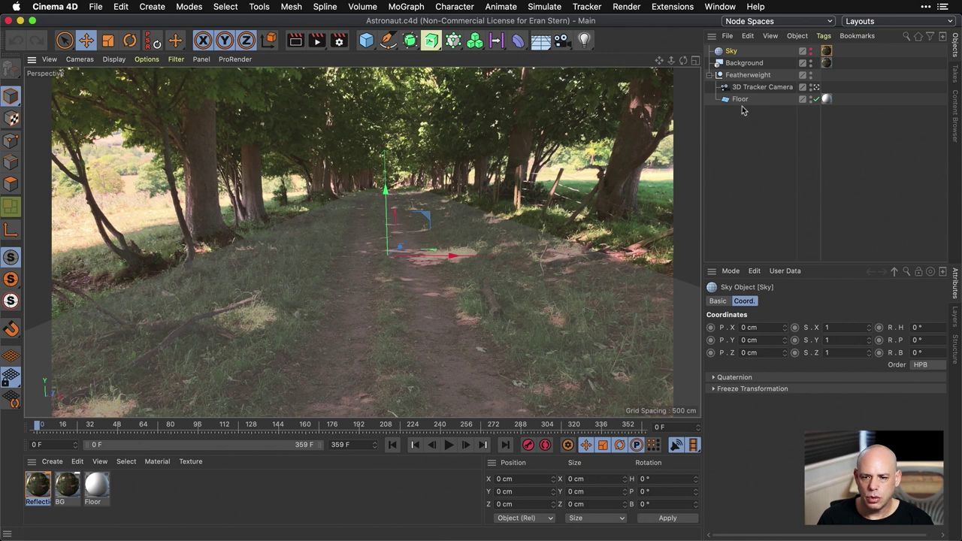
Paste the copied astronaut and its rig into Astronaut.c4d, then select mixamorig:Hips
click(709, 75)
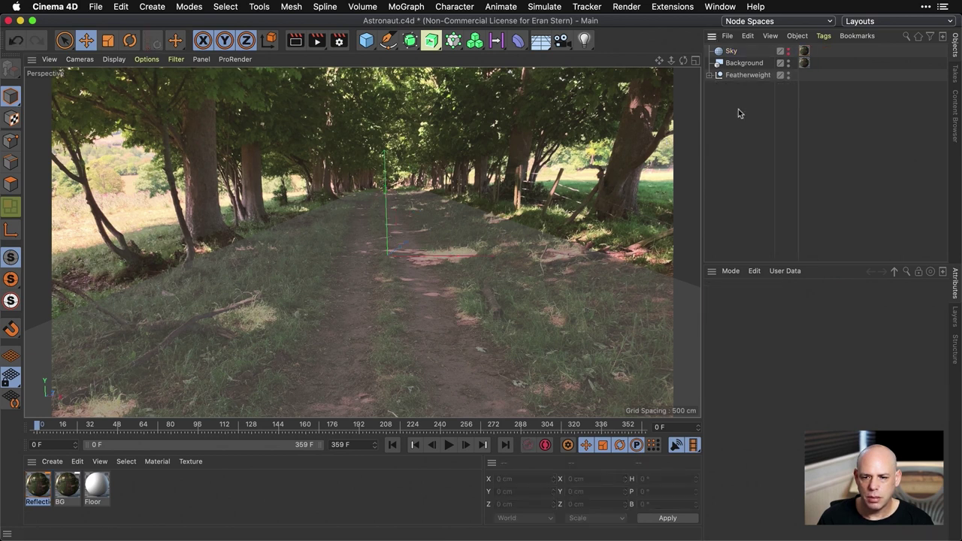
key(super+v)
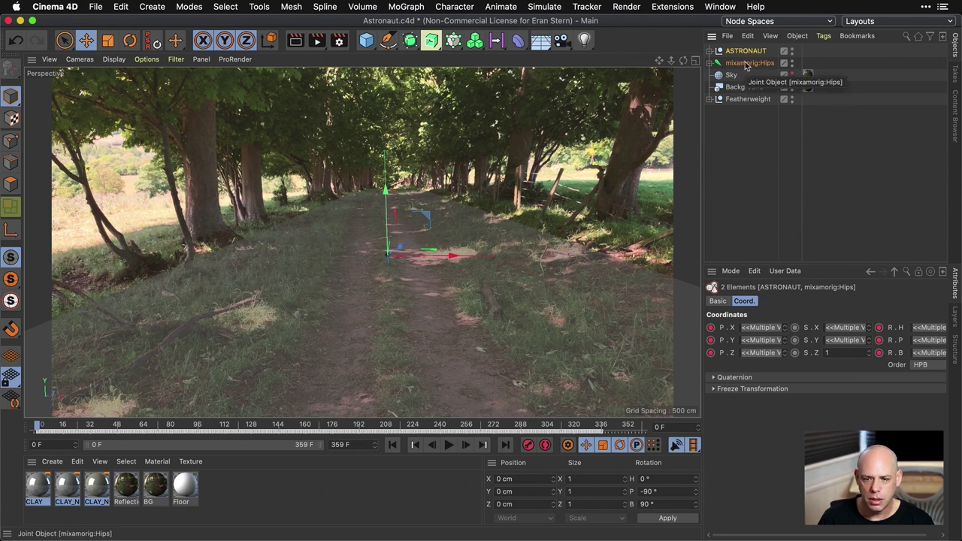
click(748, 140)
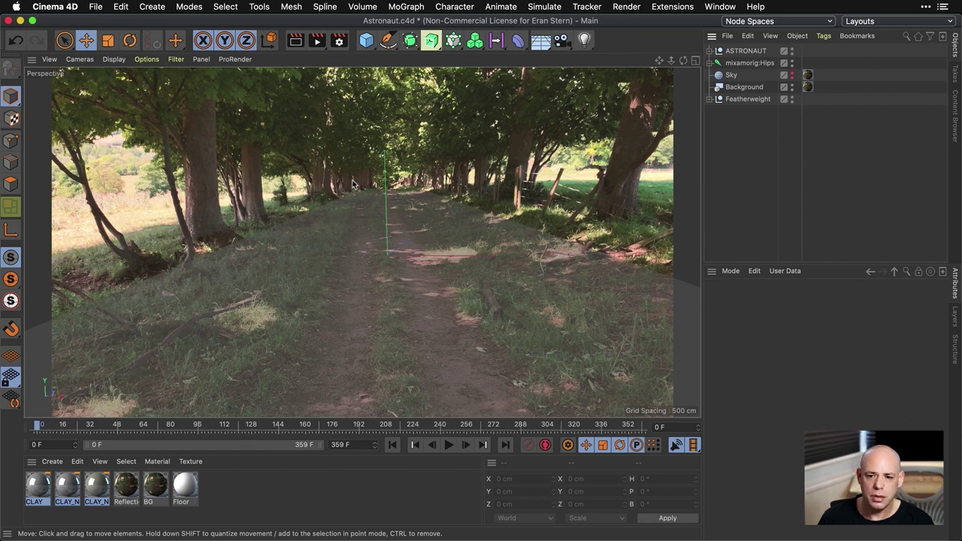
click(738, 65)
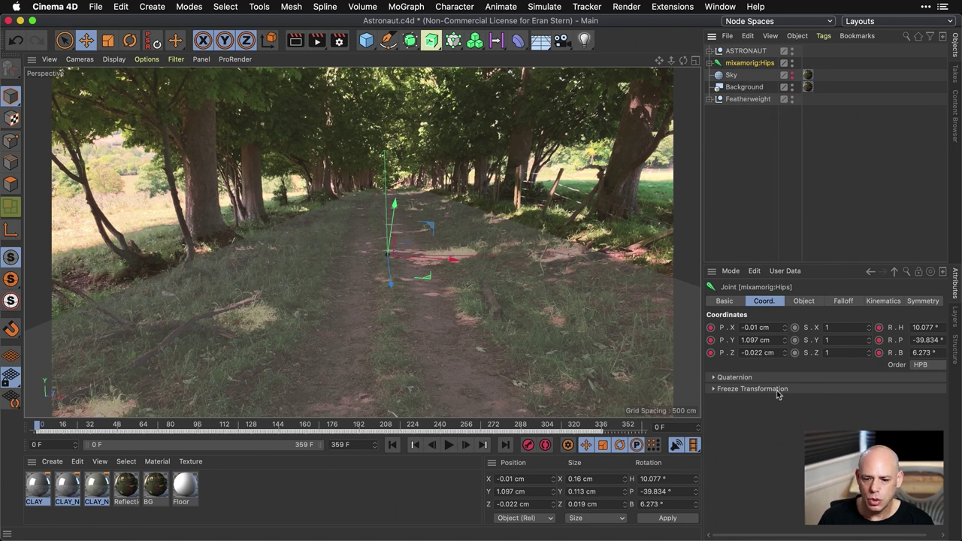
Set the Hips joint's frozen scale to 300 on X, Y and Z
click(713, 390)
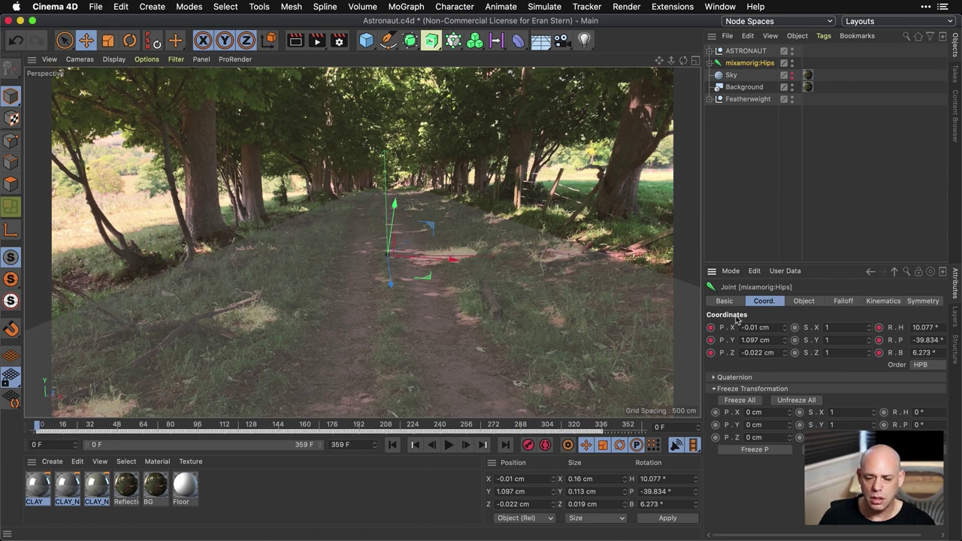
drag(702, 313, 678, 316)
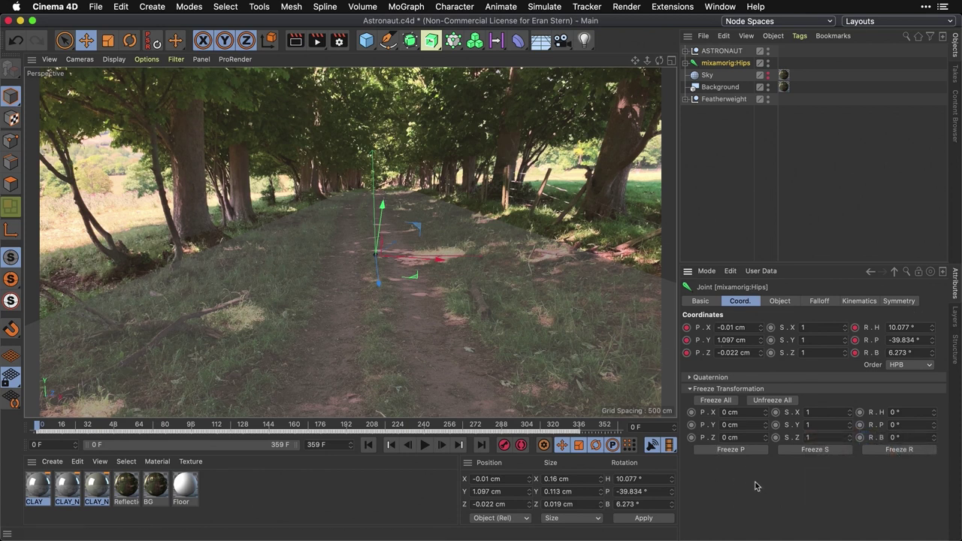
double_click(825, 413)
text(300)
key(Tab)
text(300)
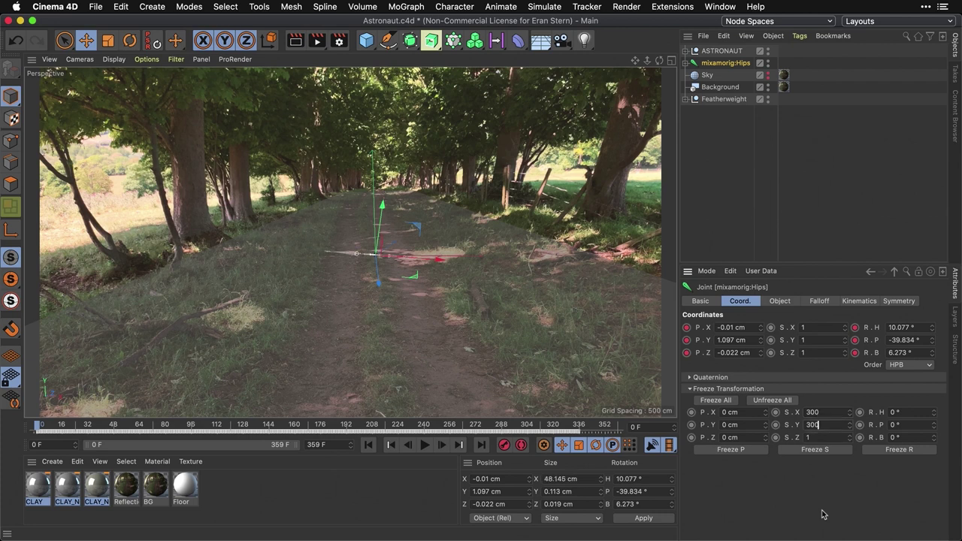
key(Tab)
text(3)
key(Return)
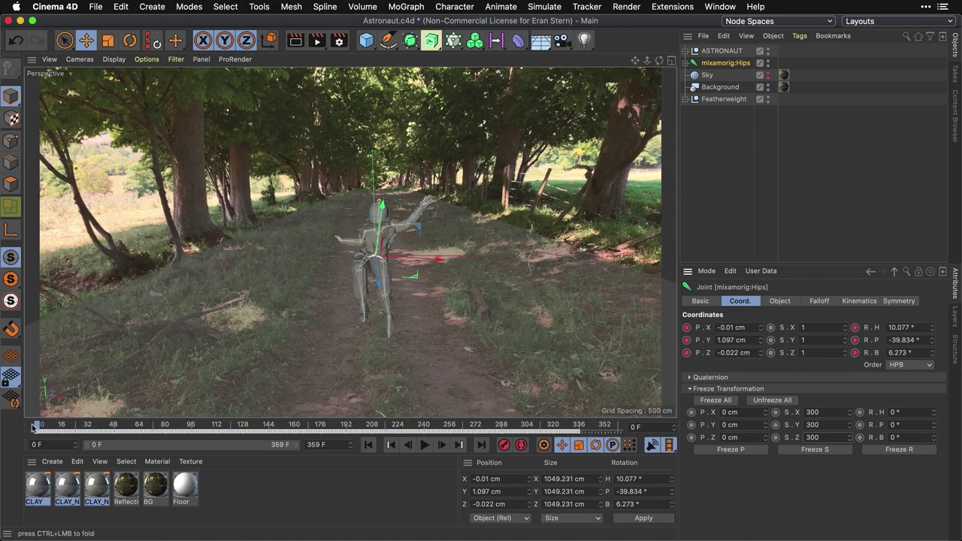
Scrub and play the timeline to check the astronaut, returning to frame 0
drag(39, 427, 279, 451)
key(F8)
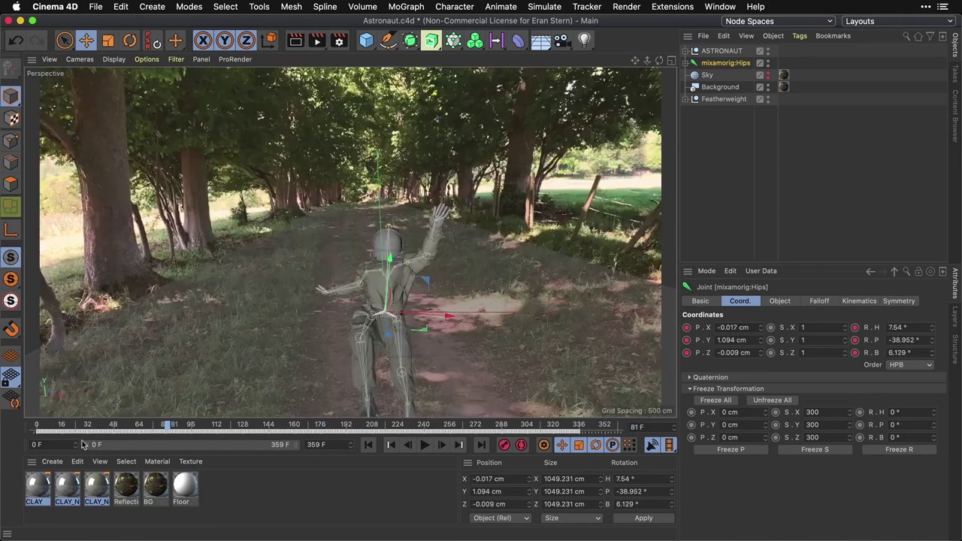
click(38, 429)
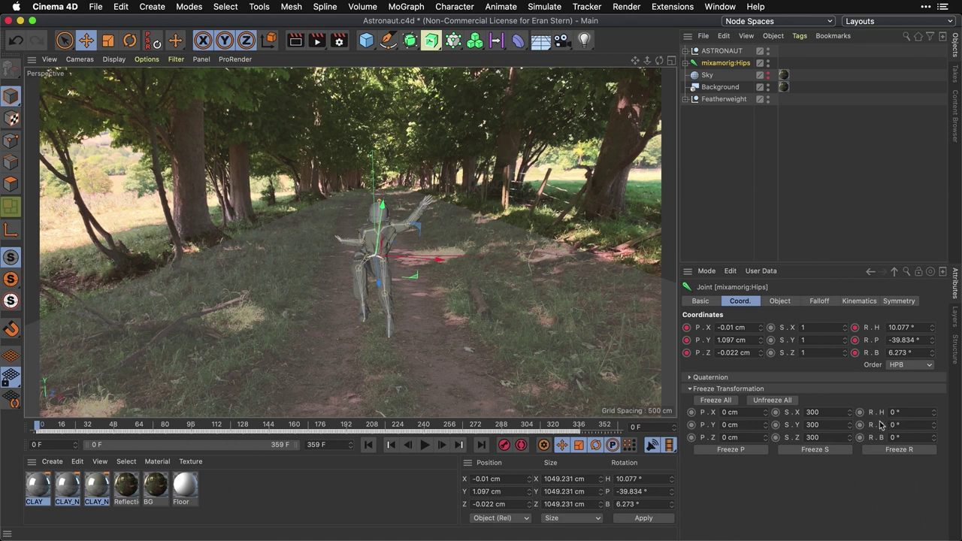
Set the Hips joint's frozen rotation to H -90°, P -50°, B 10°
double_click(913, 412)
text(-90)
key(Tab)
text(-50)
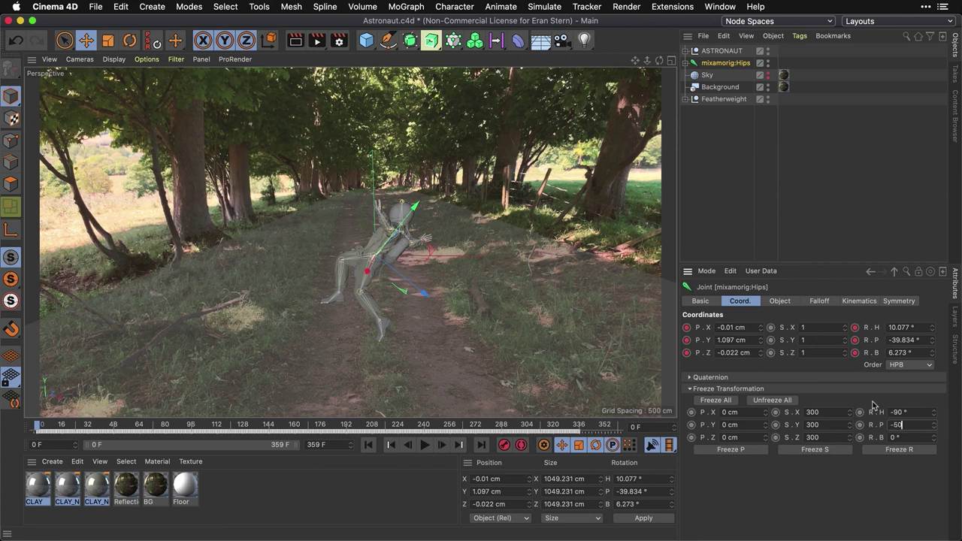
key(Tab)
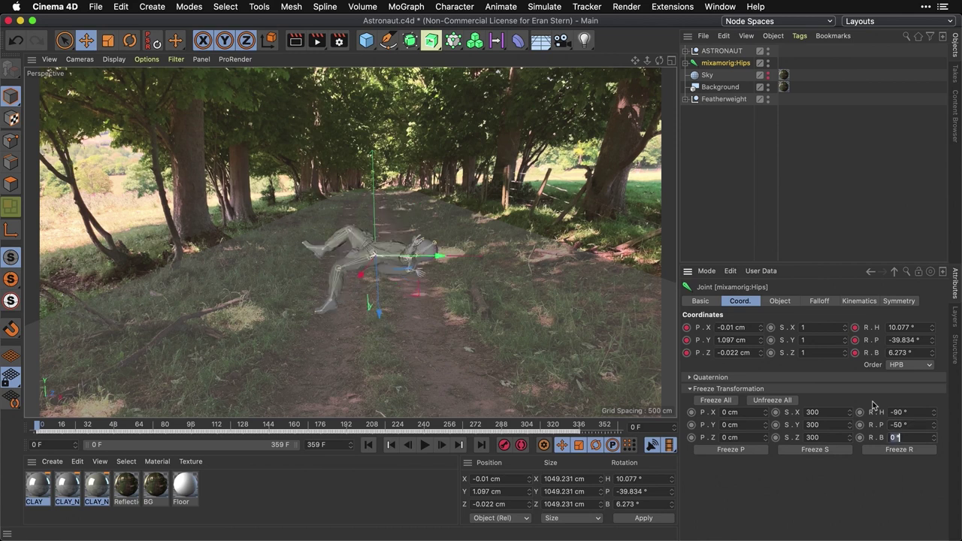
text(10)
key(Return)
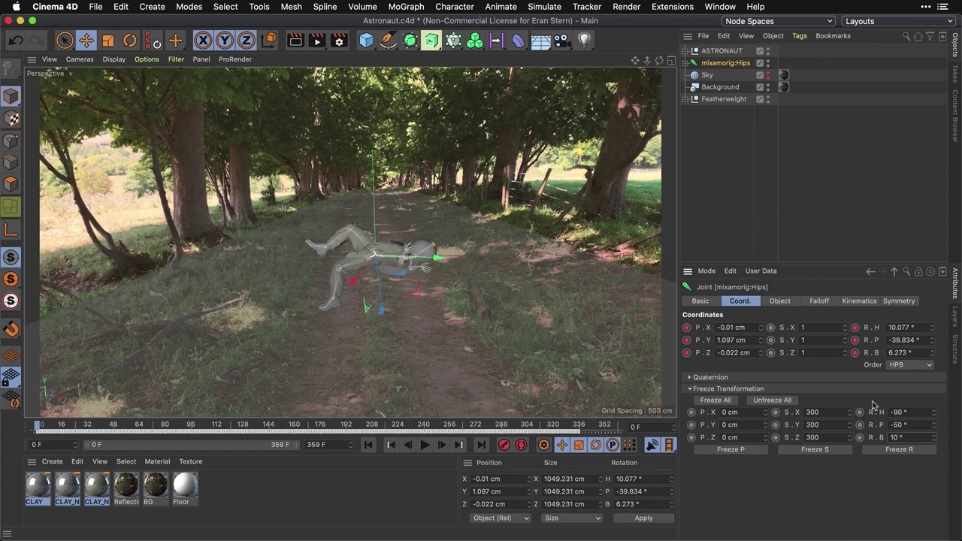
Push the astronaut down the path to a frozen Z offset of 750 cm
drag(766, 438, 831, 420)
drag(36, 430, 454, 431)
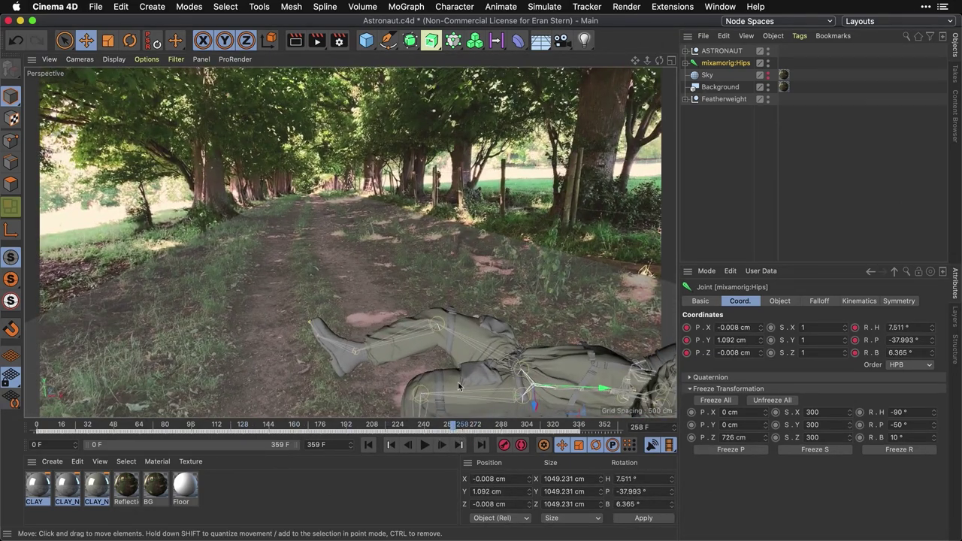
click(765, 435)
drag(766, 438, 771, 423)
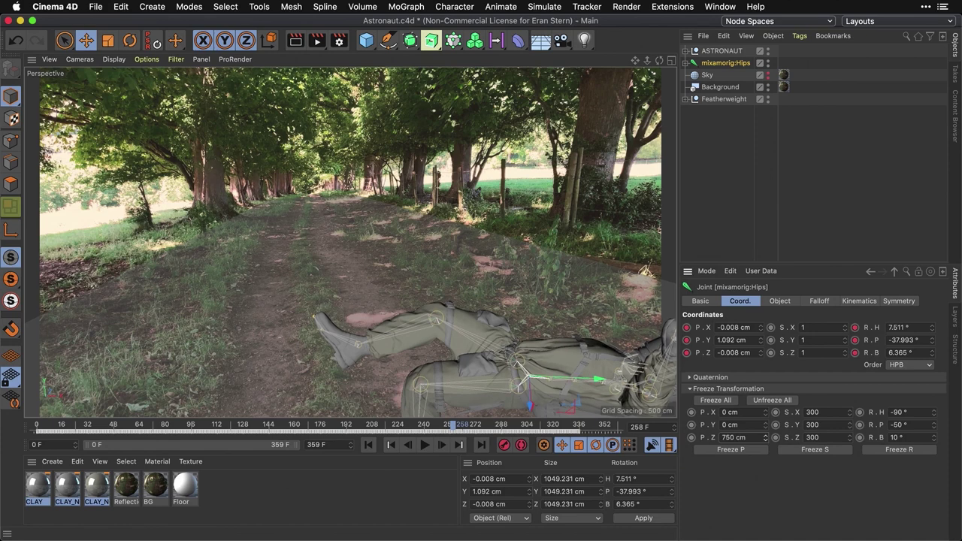
mouse_move(467, 428)
mouse_down()
mouse_move(492, 427)
mouse_move(450, 428)
mouse_up()
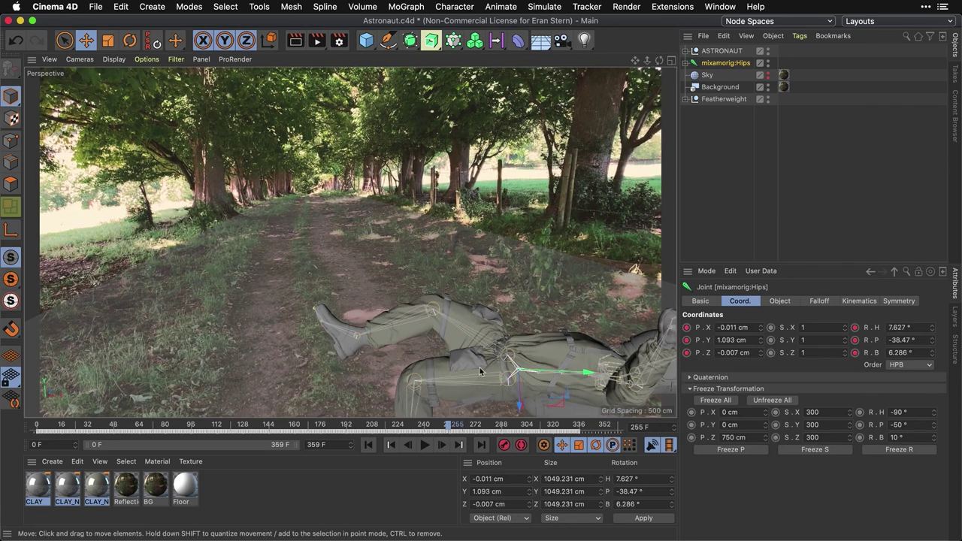
Raise the astronaut to 200 cm height and shift it sideways to -200 cm
drag(765, 425, 765, 361)
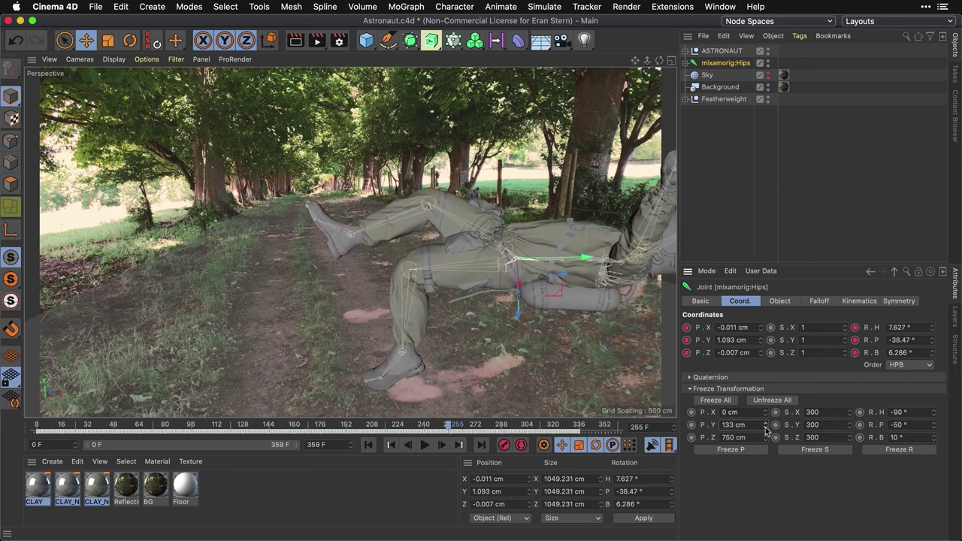
click(733, 424)
key(Return)
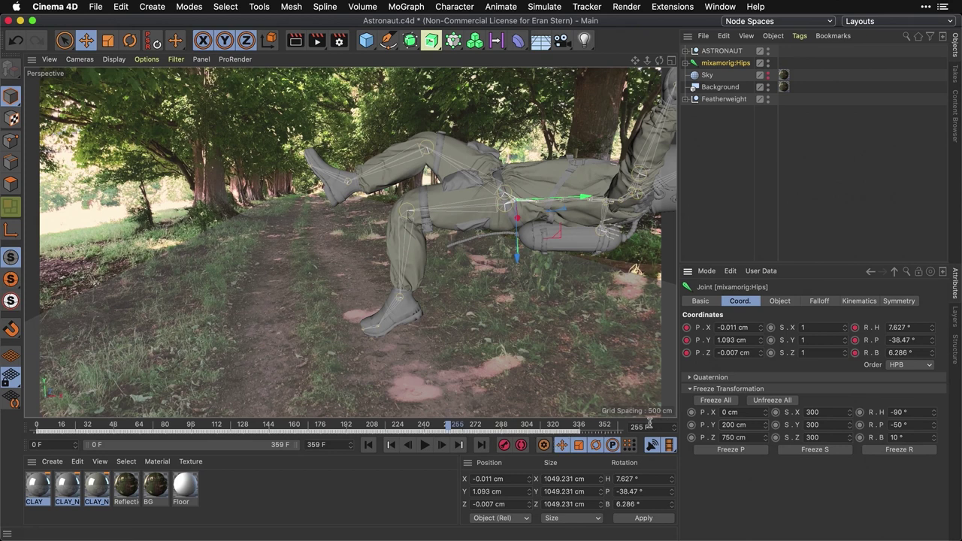
drag(766, 412, 766, 454)
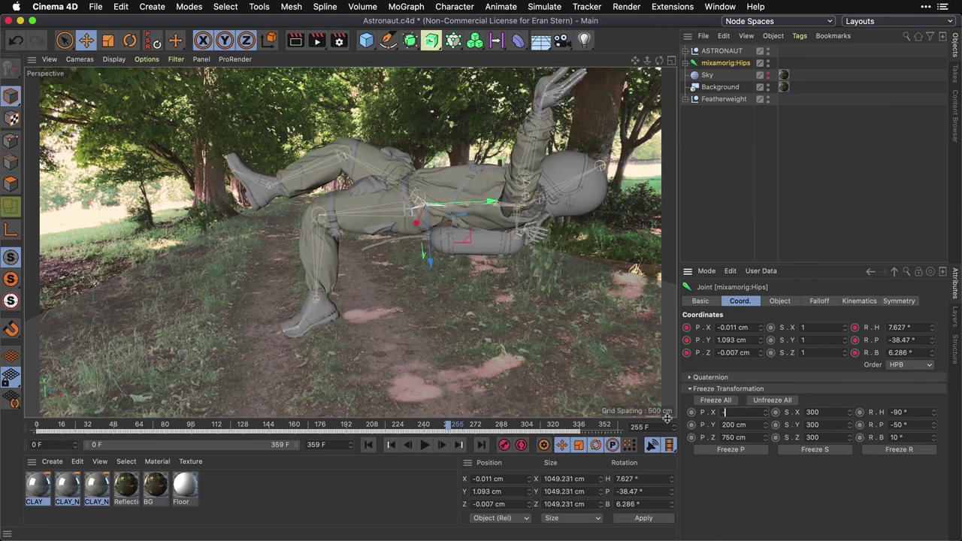
text(-200)
key(Return)
drag(457, 425, 18, 429)
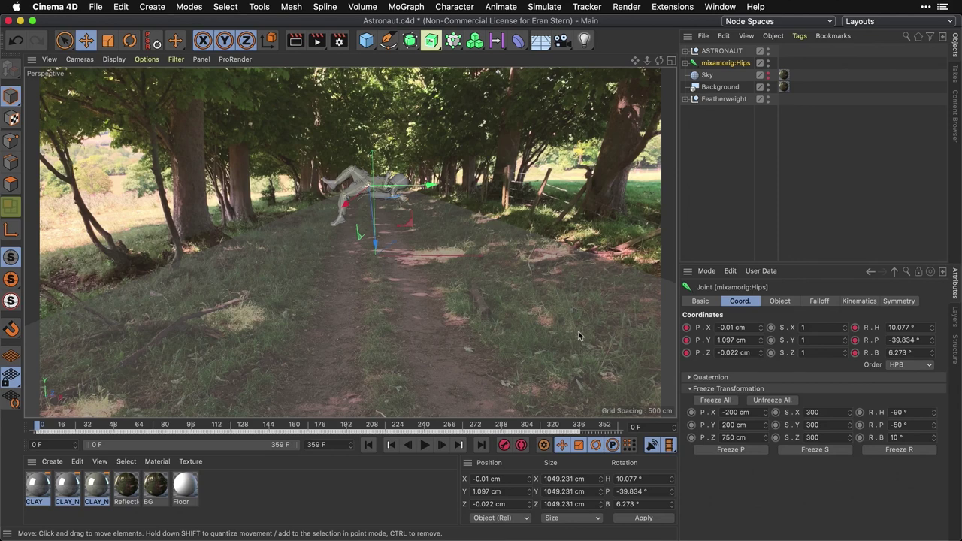
Play the animation, reselect mixamorig:Hips and inspect frames near the end
click(425, 445)
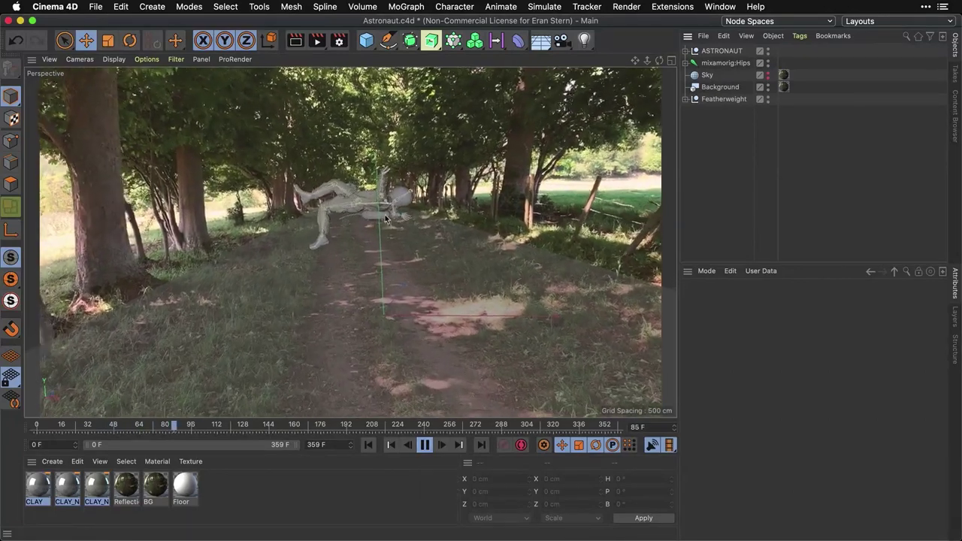
click(716, 64)
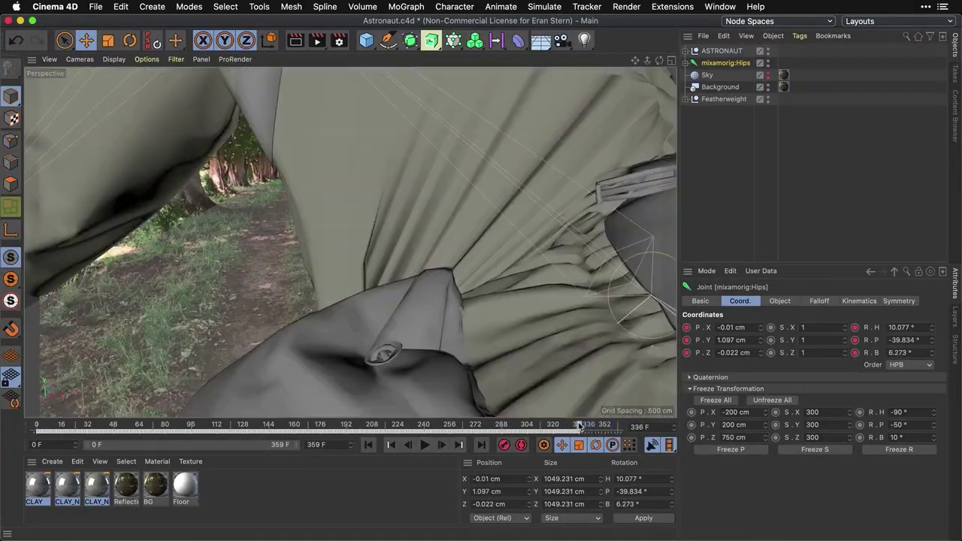
drag(579, 427, 36, 426)
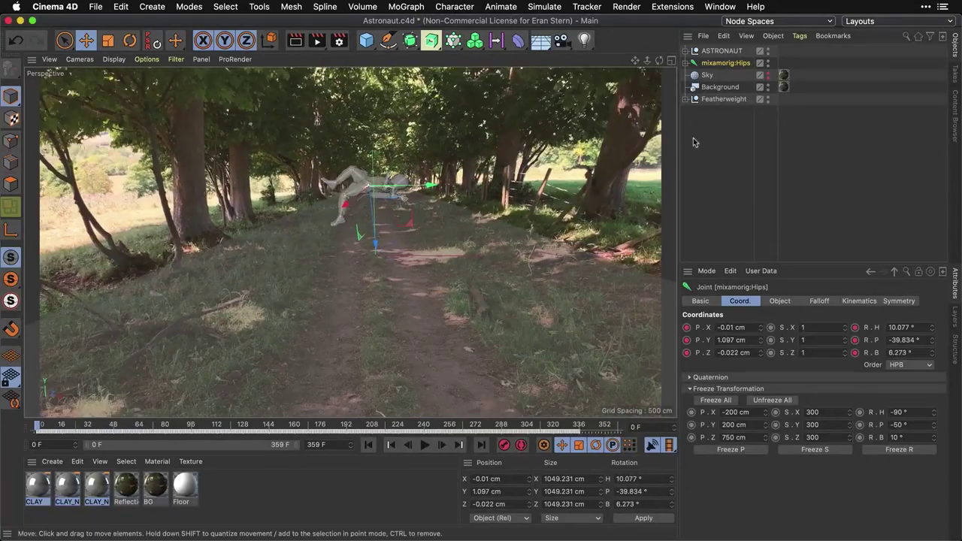
Hide the Floor plane inside Featherweight in the viewport, then collapse the group
click(686, 99)
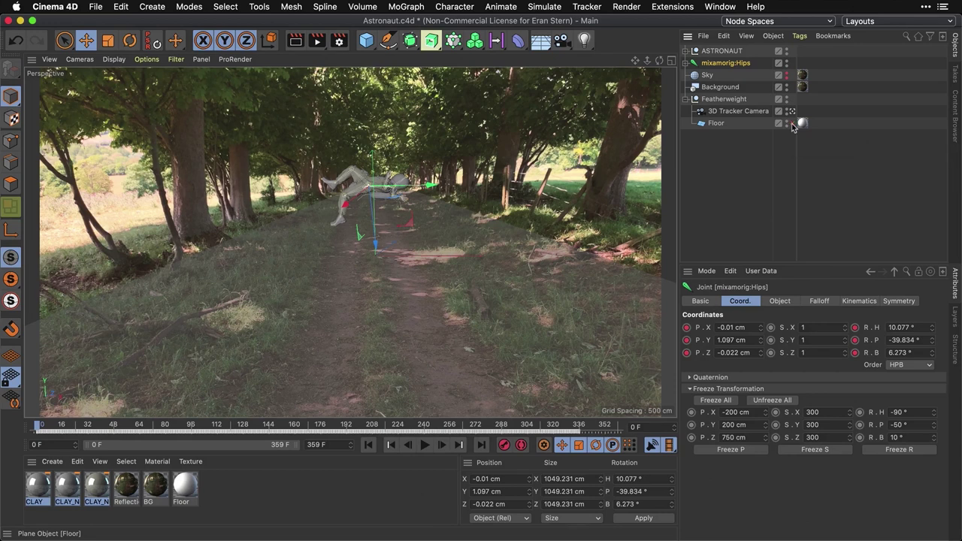
click(789, 123)
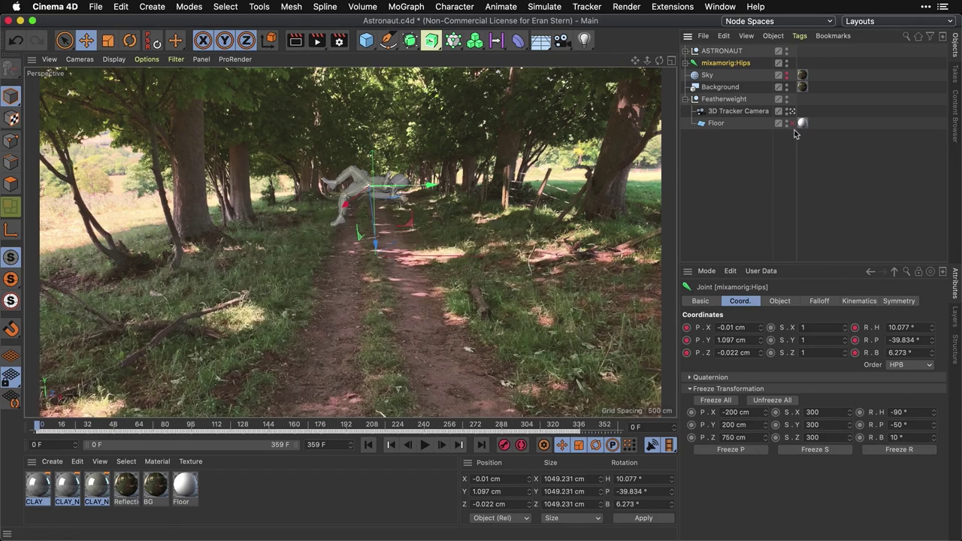
click(684, 99)
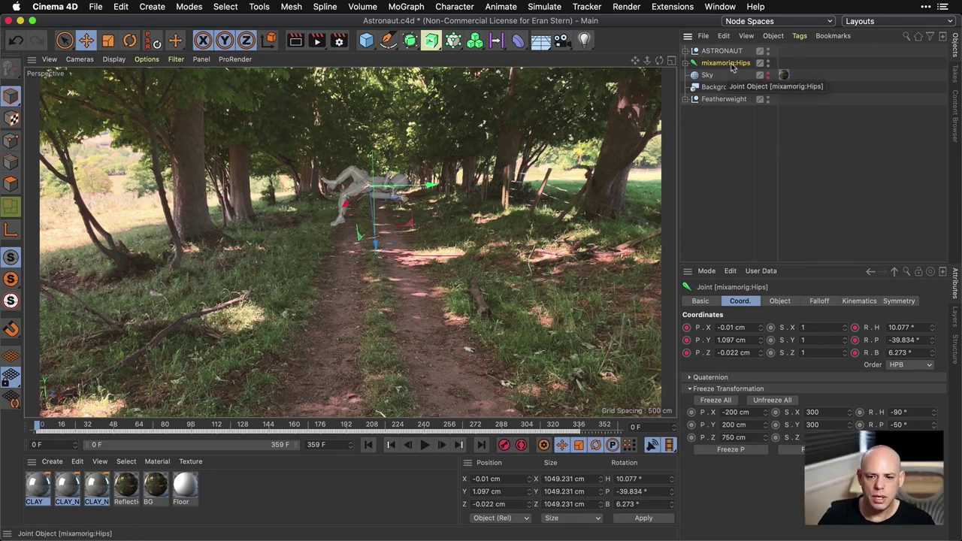
Add a motion clip from the hips animation, naming the motion source Astronaut
click(503, 7)
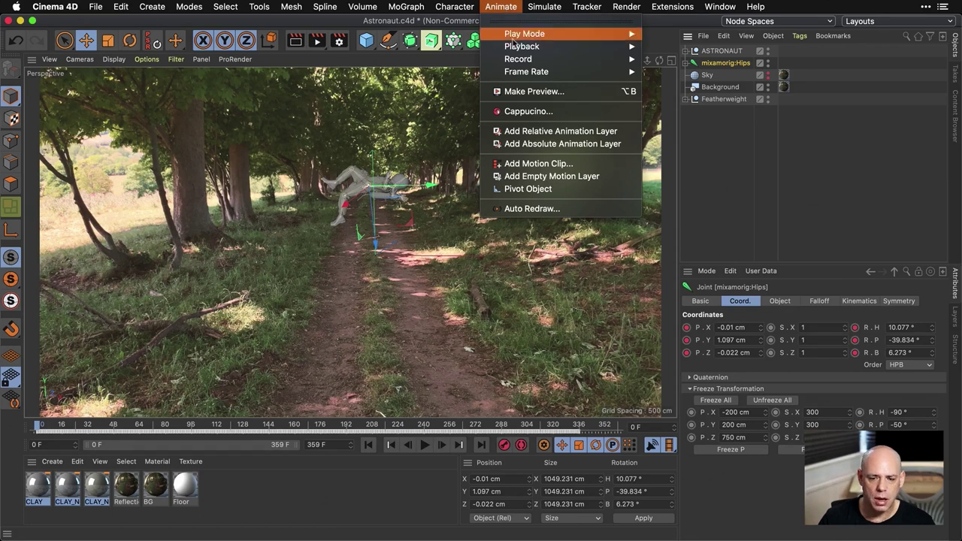
click(533, 165)
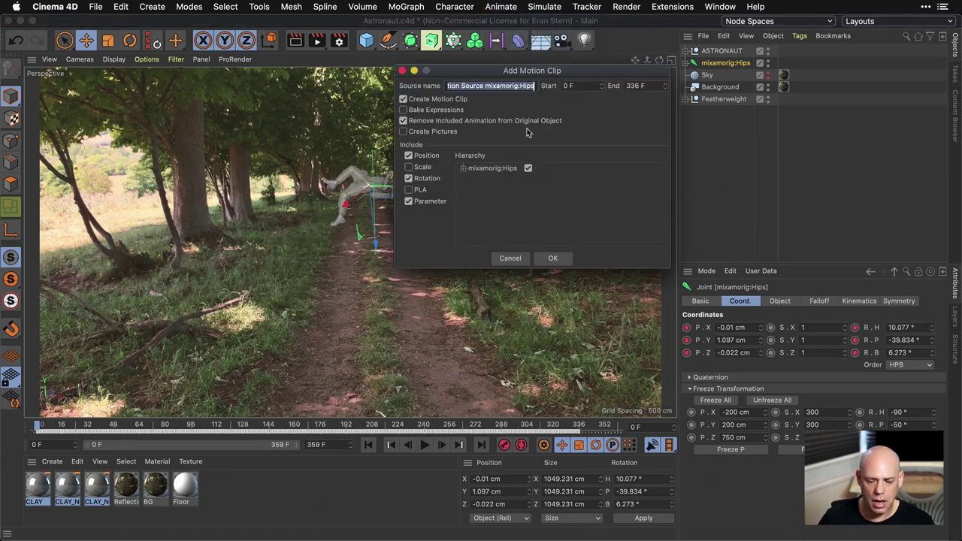
text(Astronaut)
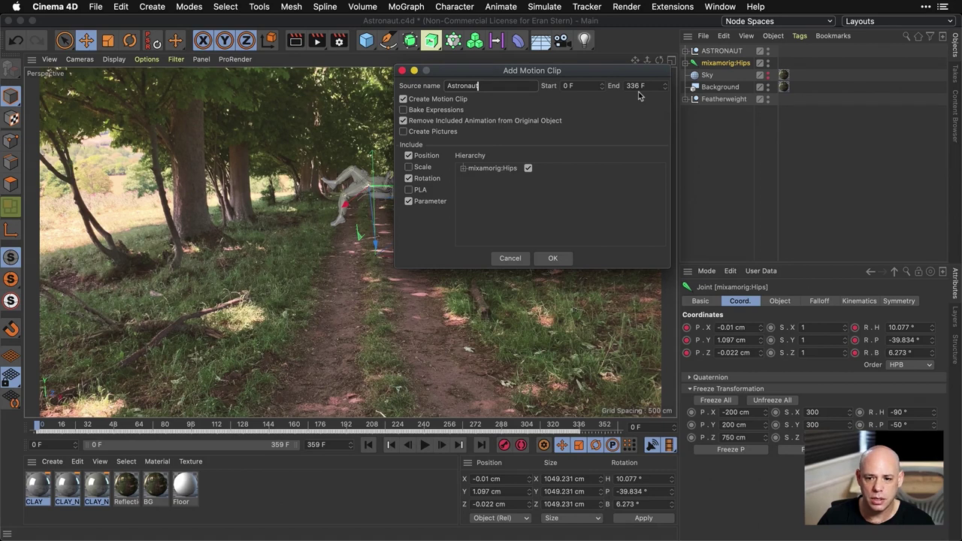
click(553, 259)
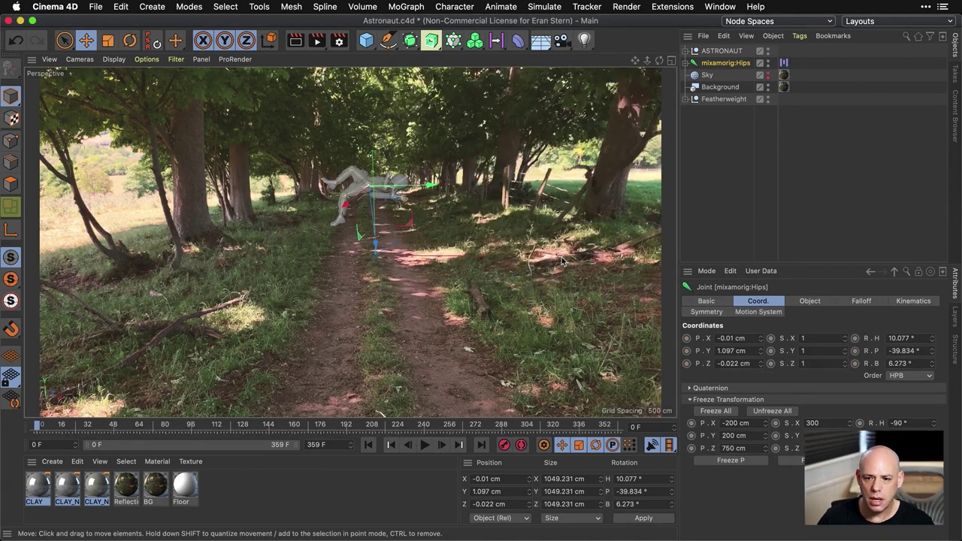
Show the Motion System tag's clips in an enlarged timeline window over the viewport
click(784, 63)
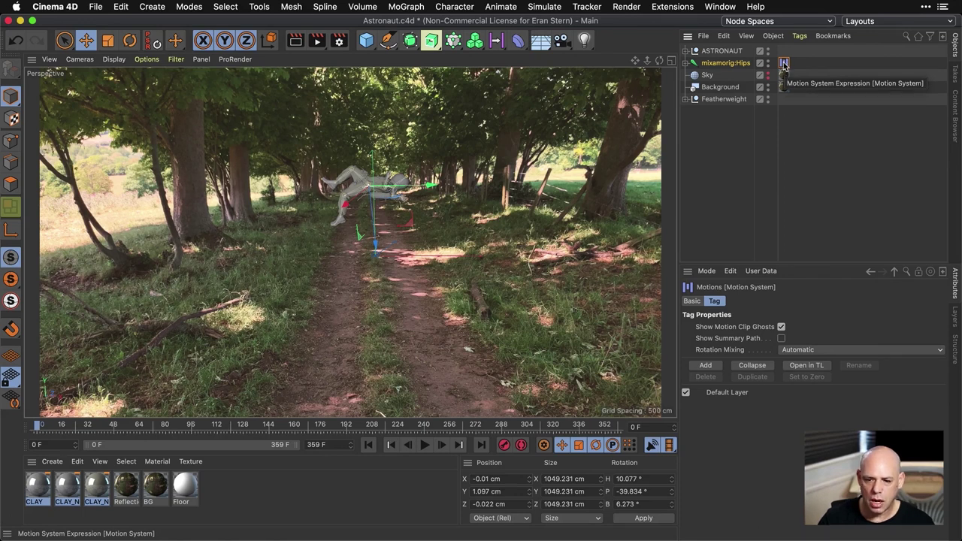
click(807, 366)
drag(678, 204, 369, 160)
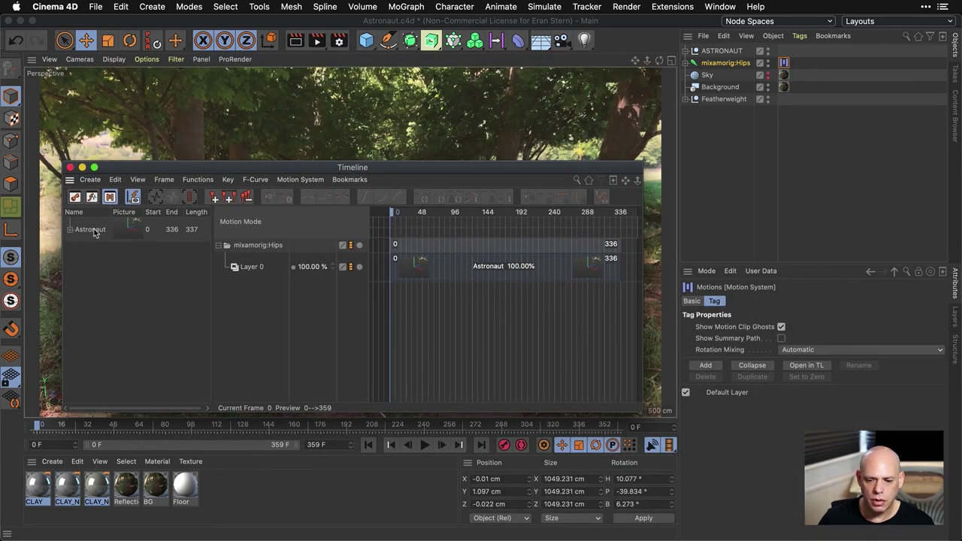
drag(642, 412, 830, 444)
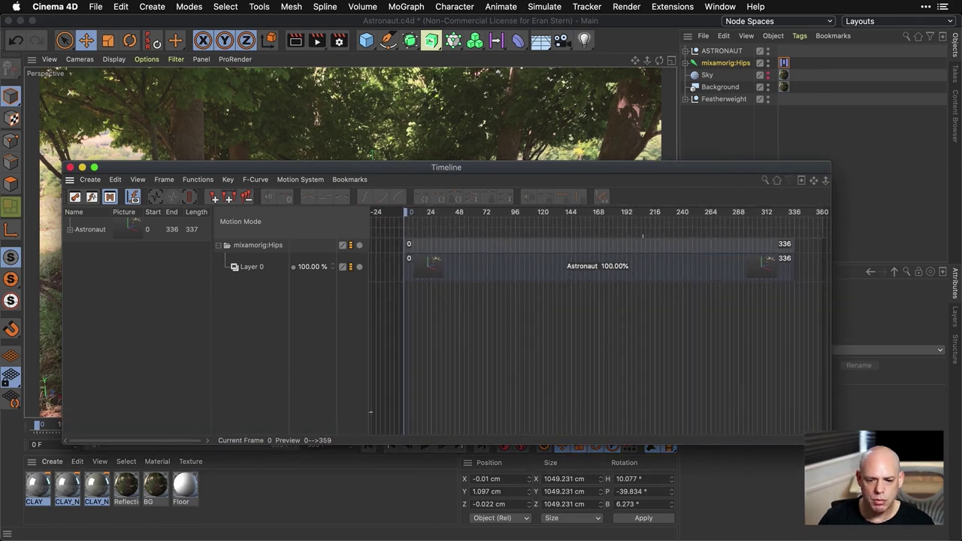
scroll(601, 235, down, 5)
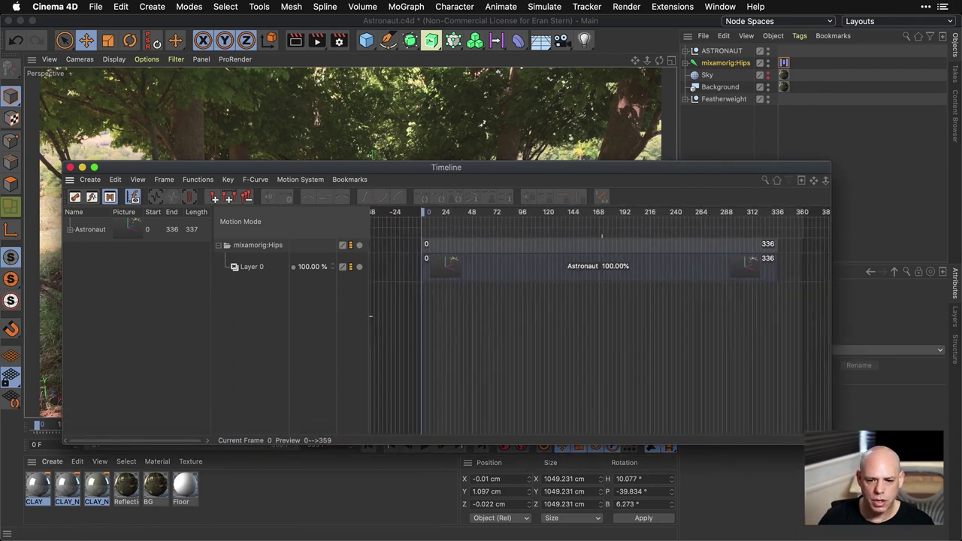
scroll(718, 235, right, 3)
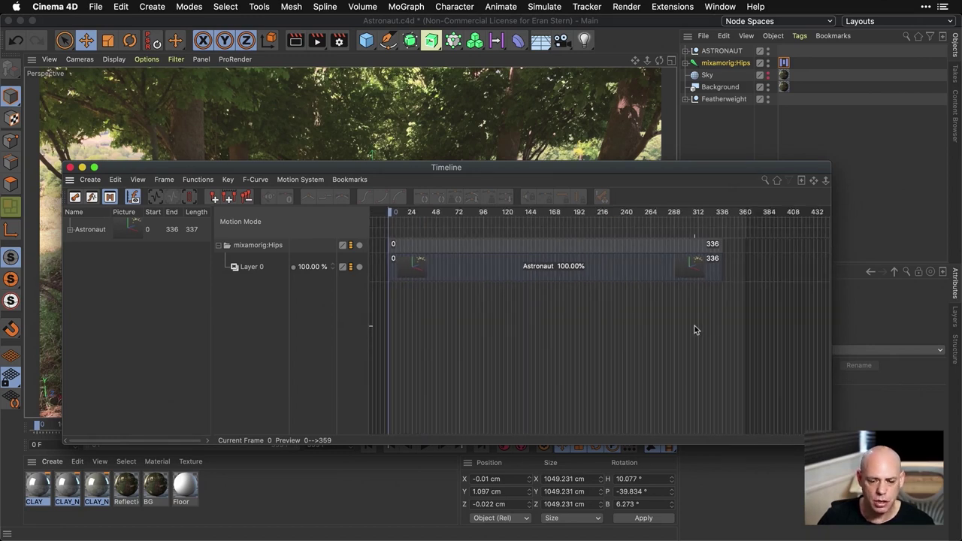
Stretch the Astronaut clip to end at frame 360 (107.14%)
click(687, 267)
click(683, 245)
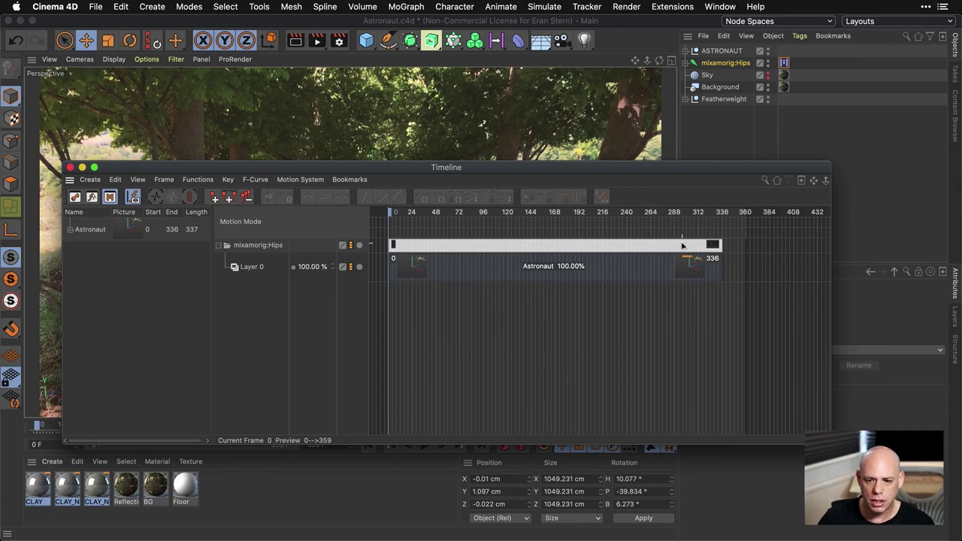
click(682, 245)
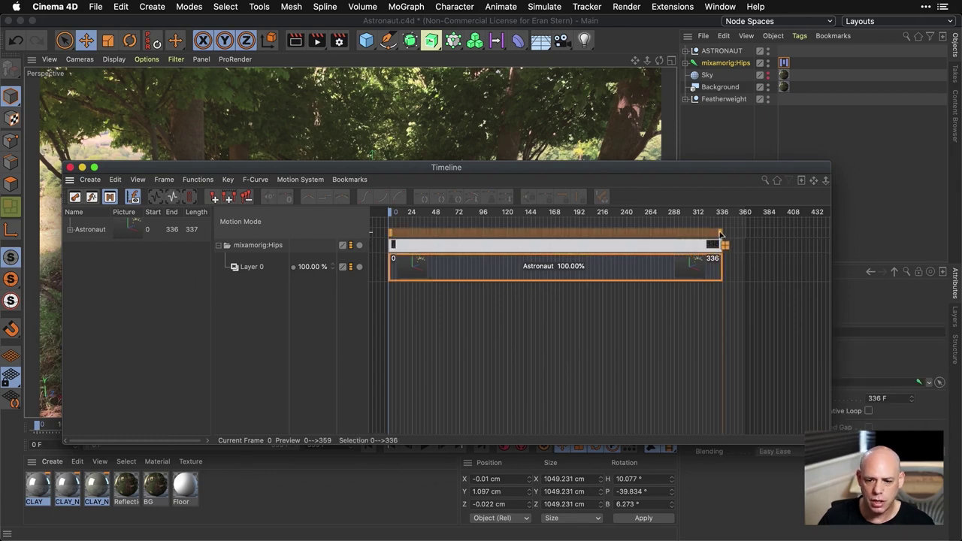
drag(719, 235, 743, 235)
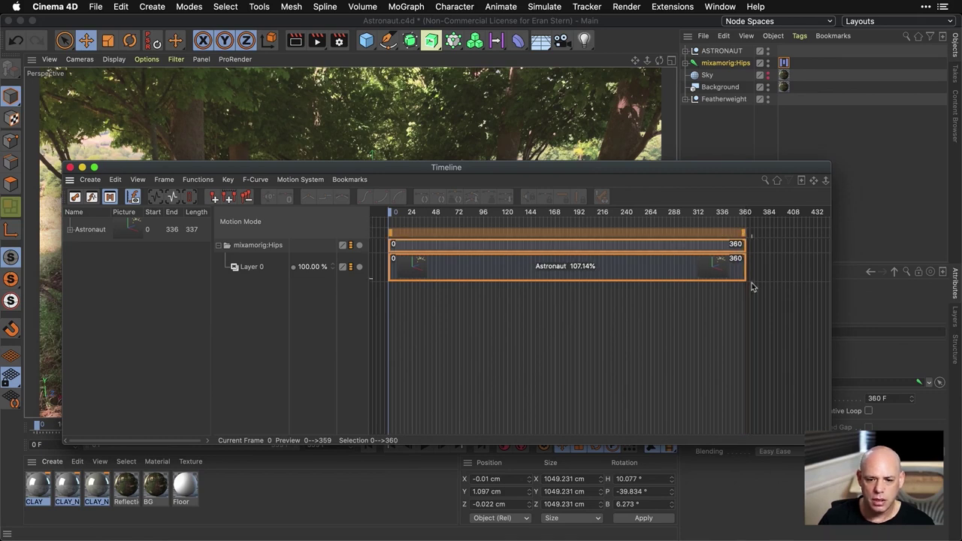
click(582, 279)
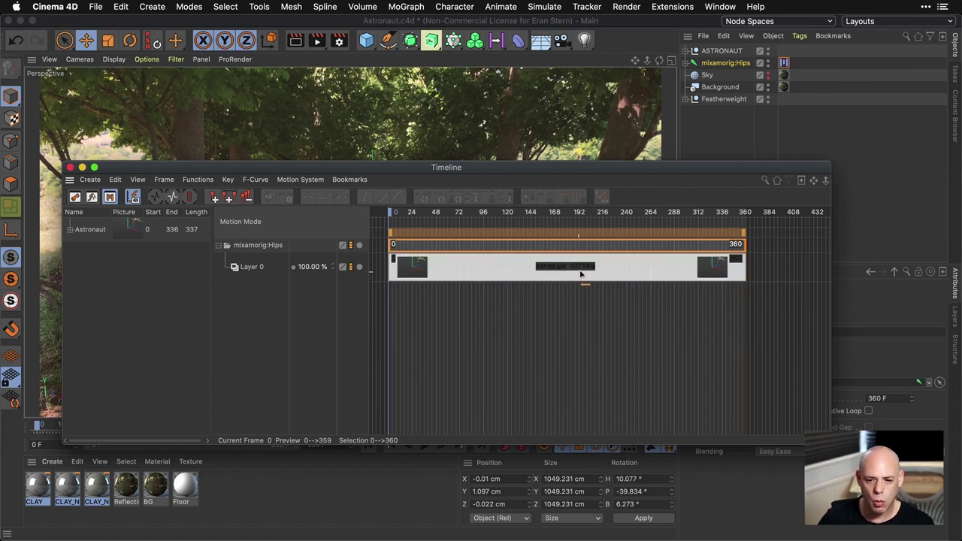
drag(113, 170, 88, 479)
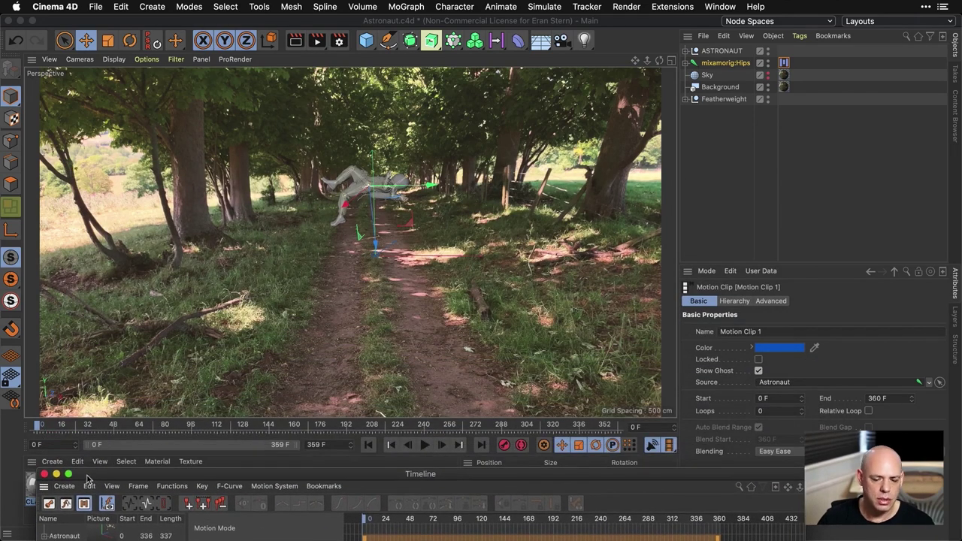
Review playback, then stretch the Astronaut clip's end out to about frame 412
click(425, 445)
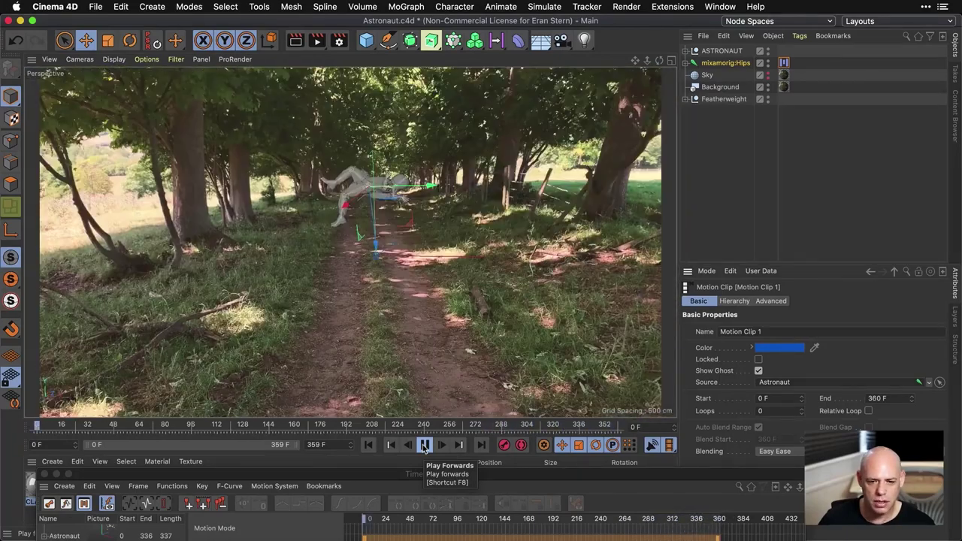
click(425, 445)
drag(581, 428, 268, 427)
drag(434, 476, 403, 293)
drag(687, 362, 748, 359)
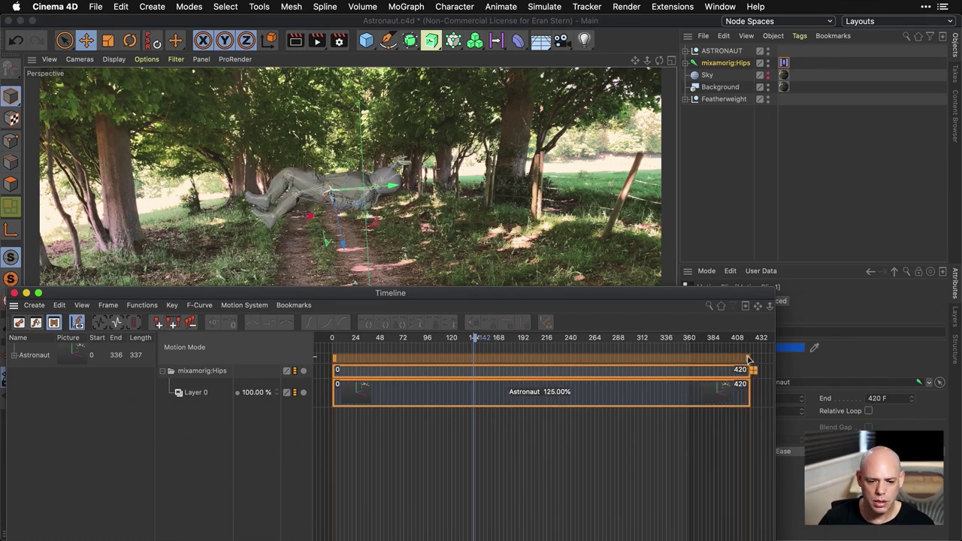
drag(635, 296, 635, 471)
drag(284, 430, 24, 425)
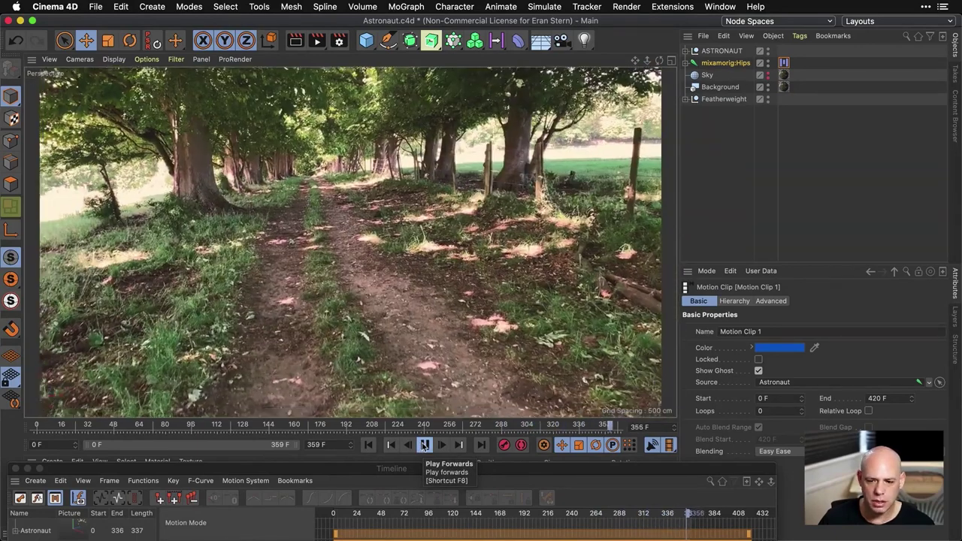
Shorten the Astronaut clip back to frame 360, close the Timeline, rewind to frame 0, and deselect
click(425, 445)
drag(564, 469, 581, 265)
drag(765, 331, 706, 336)
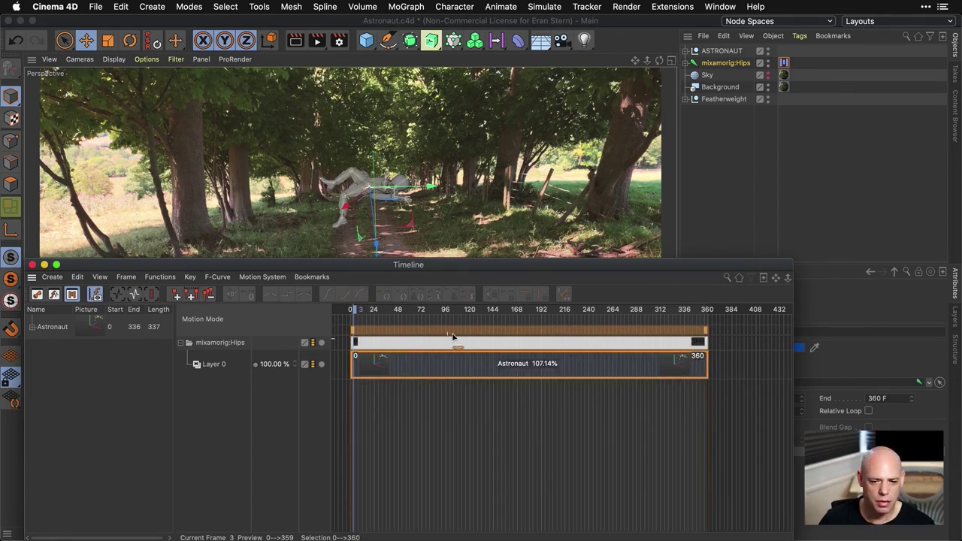
click(33, 264)
click(40, 426)
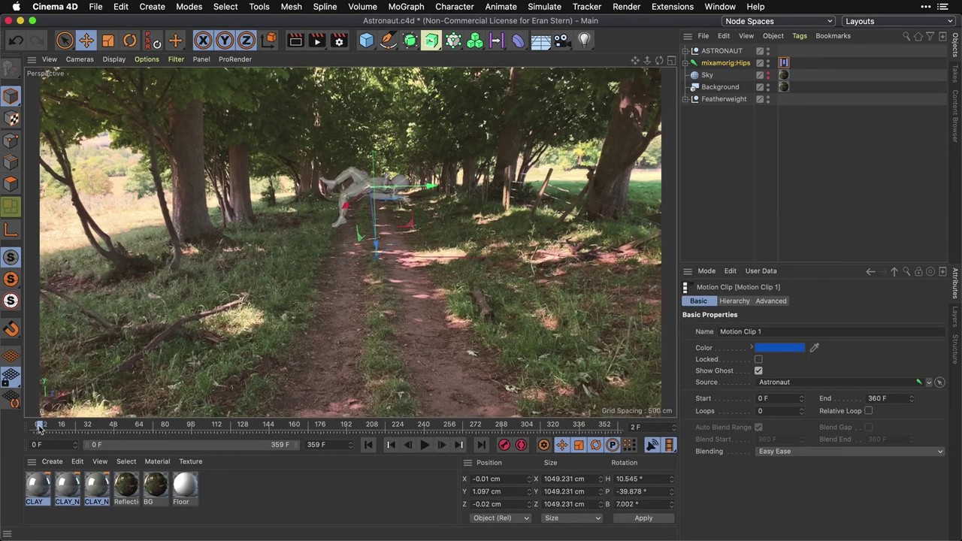
drag(40, 425, 35, 426)
click(164, 348)
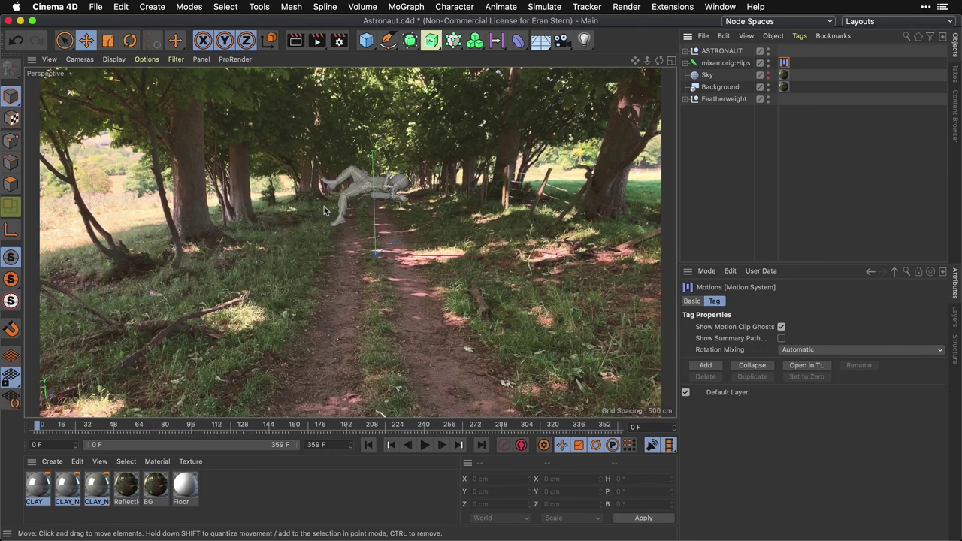
Add a Vibrate animation tag to the mixamorig:Hips joint
click(723, 63)
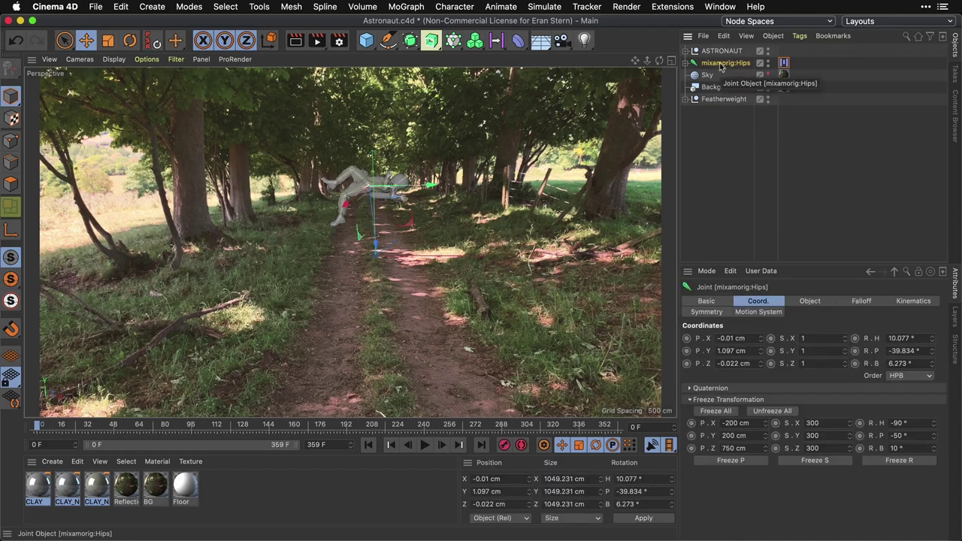
click(799, 36)
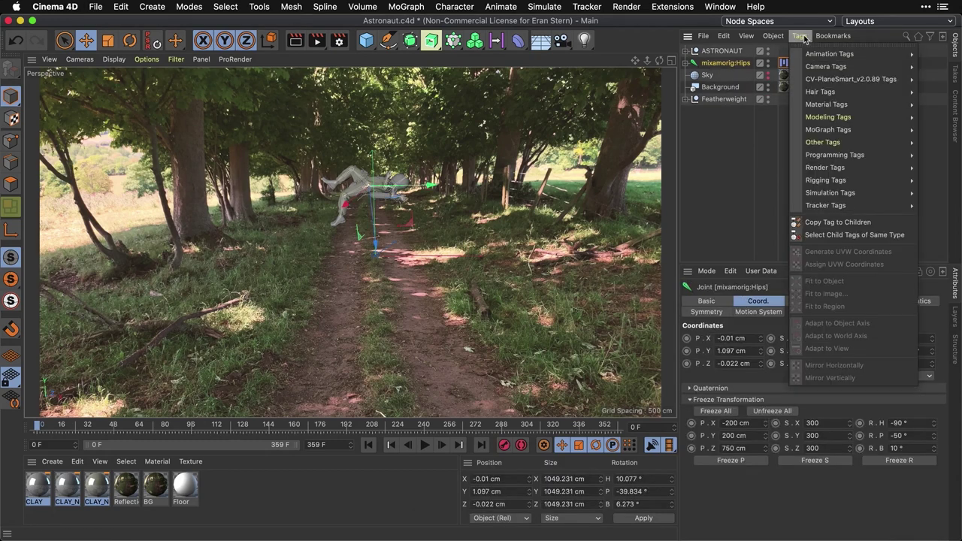
mouse_move(809, 60)
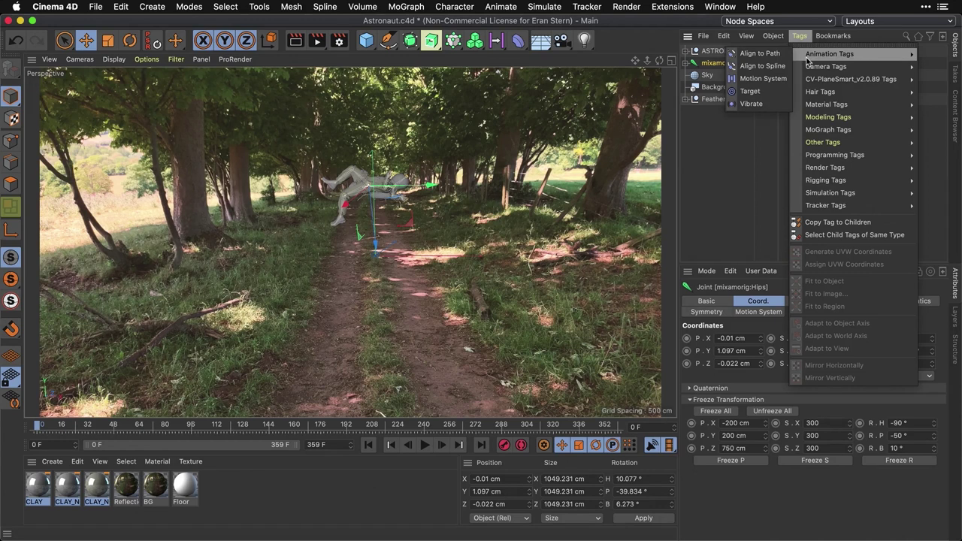
click(752, 104)
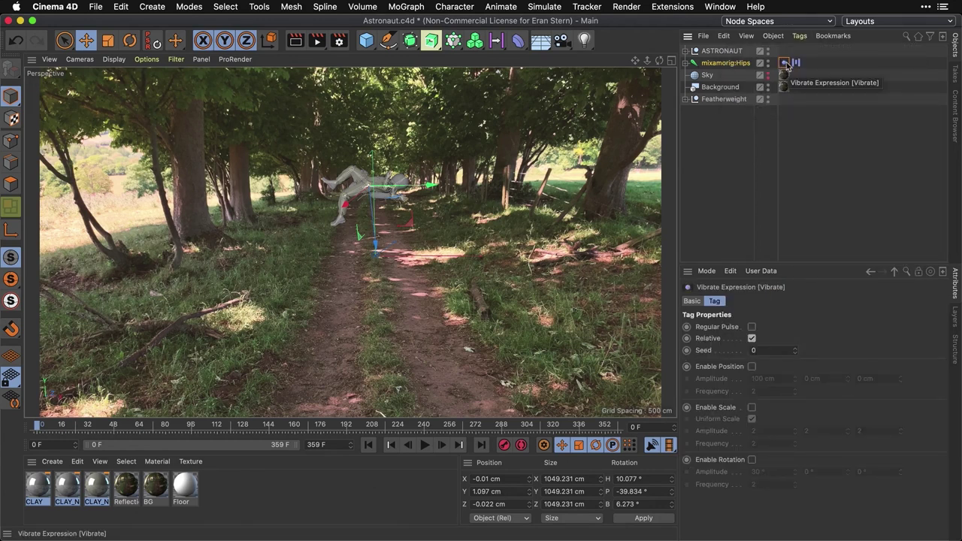
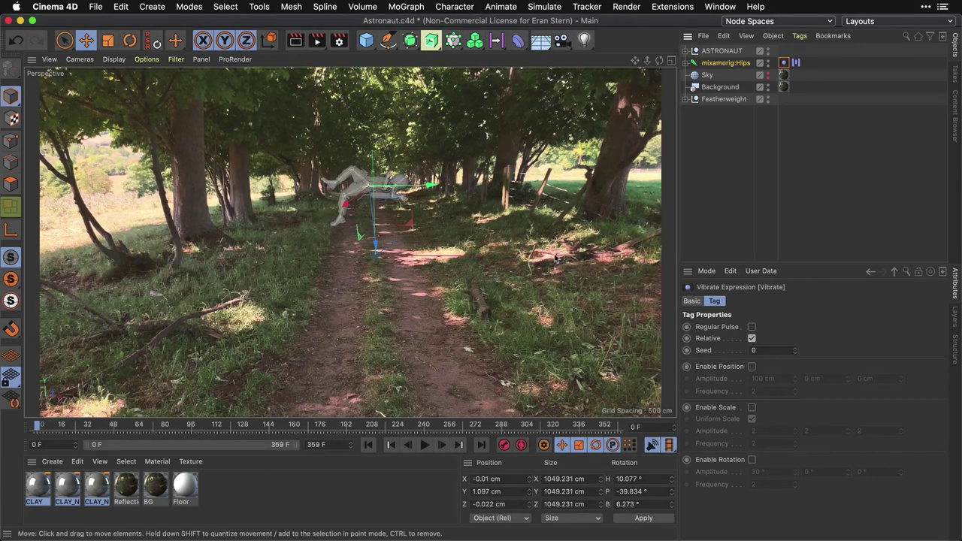
Hide the skeleton joints and object axis gizmos in the viewport, then scrub to a later frame
click(177, 59)
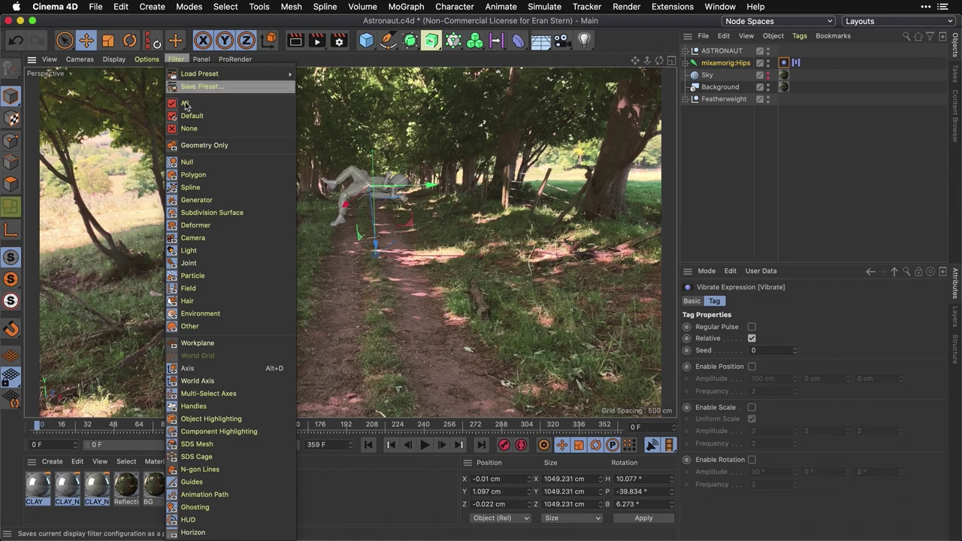
click(186, 264)
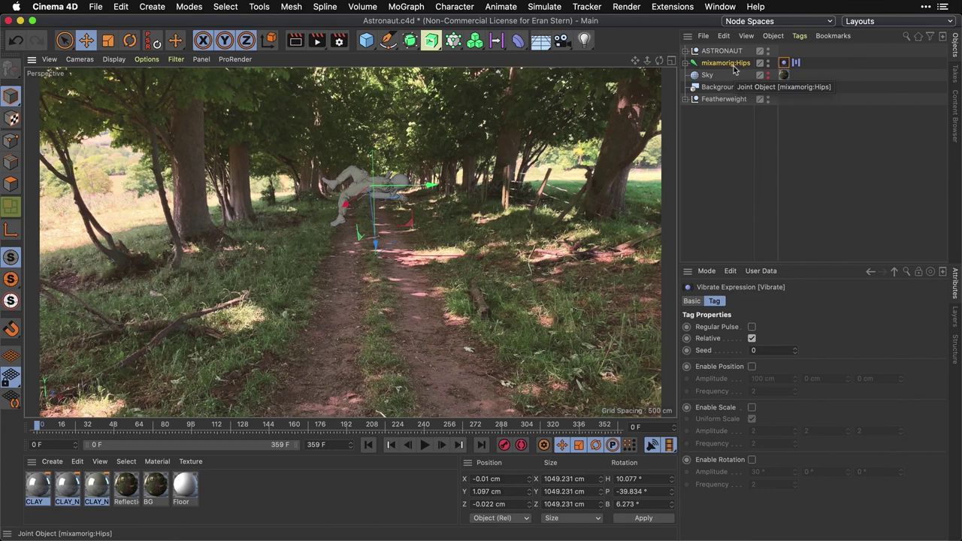
click(174, 62)
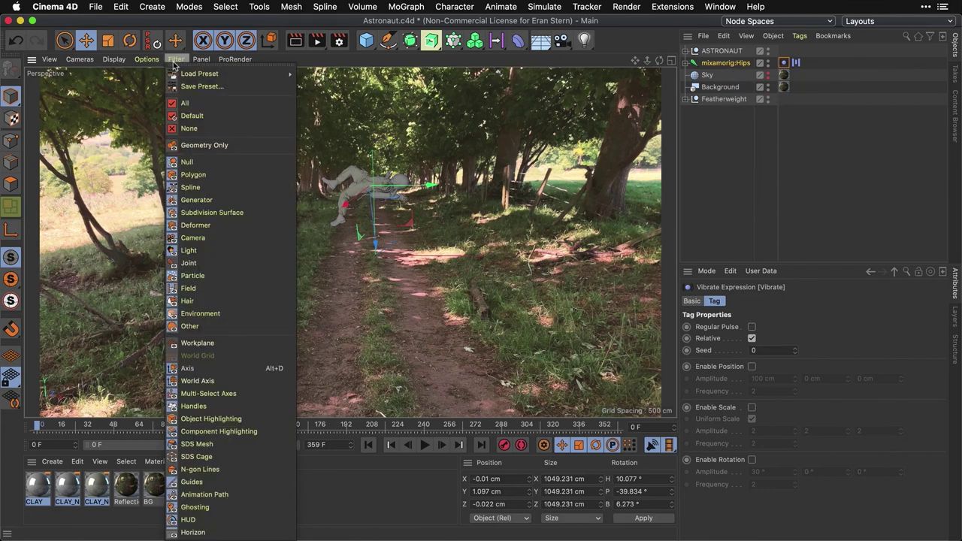
click(194, 372)
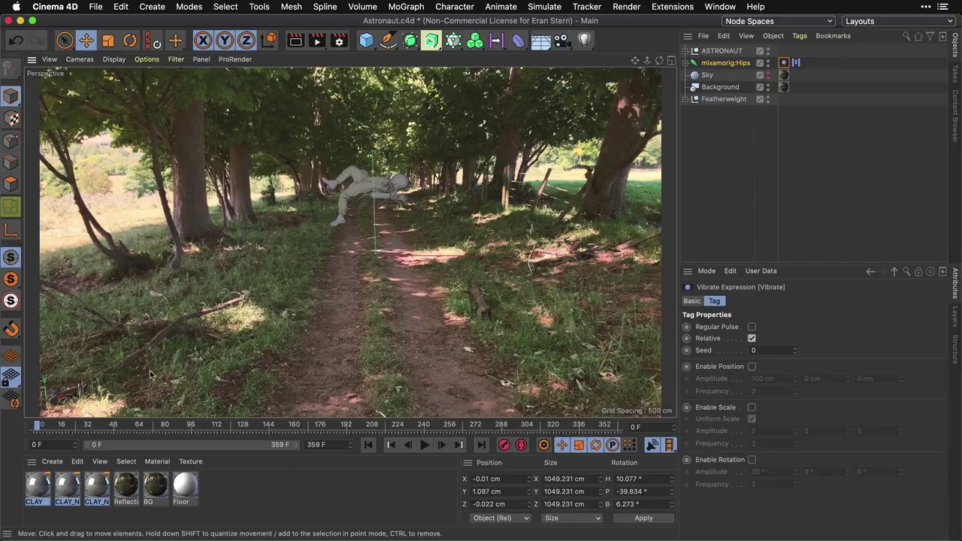
drag(39, 426, 365, 436)
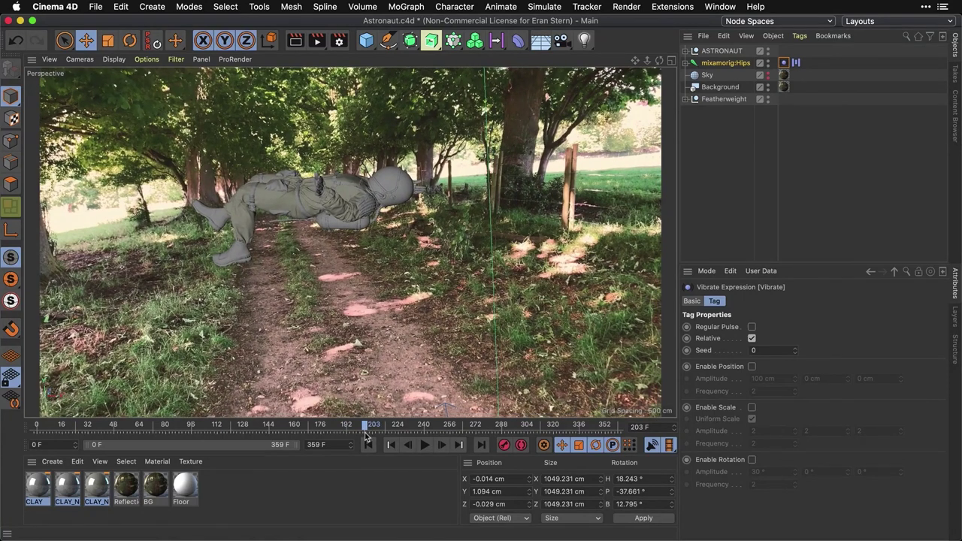
Enable position vibration with amplitude 50 cm X and 100 cm Y, and preview it
click(752, 366)
drag(777, 379, 752, 378)
text(50)
key(Tab)
text(100)
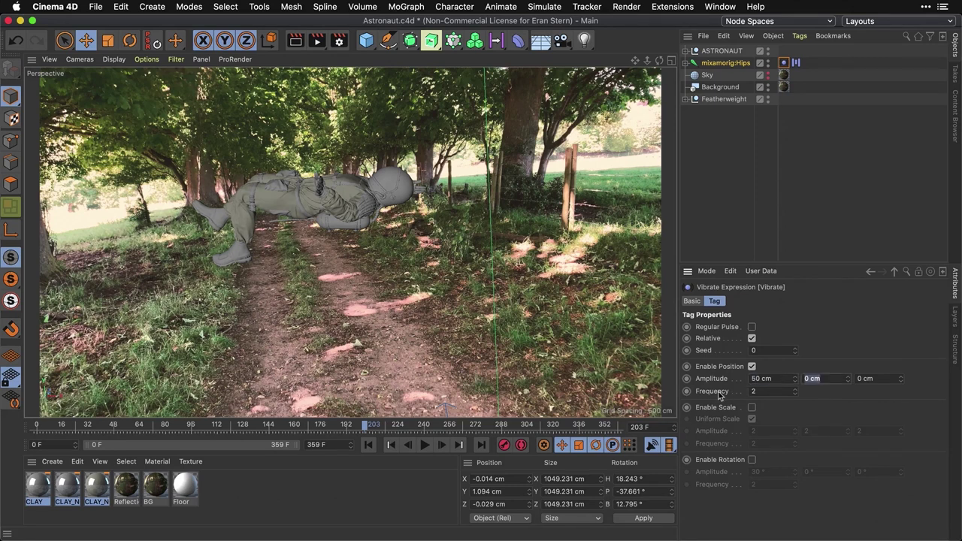
click(426, 445)
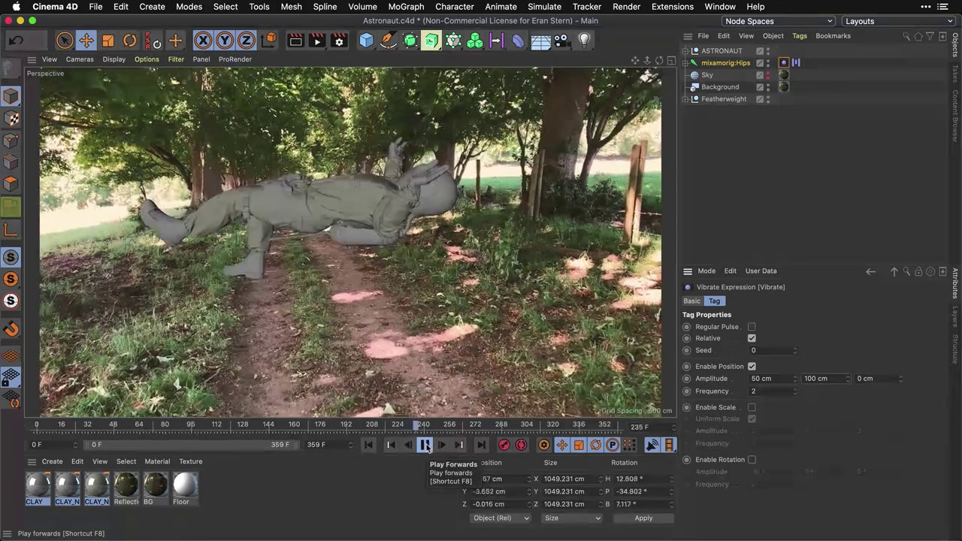
click(426, 444)
Set the position vibration frequency to 0.2 and preview the slower drift
drag(450, 424, 374, 424)
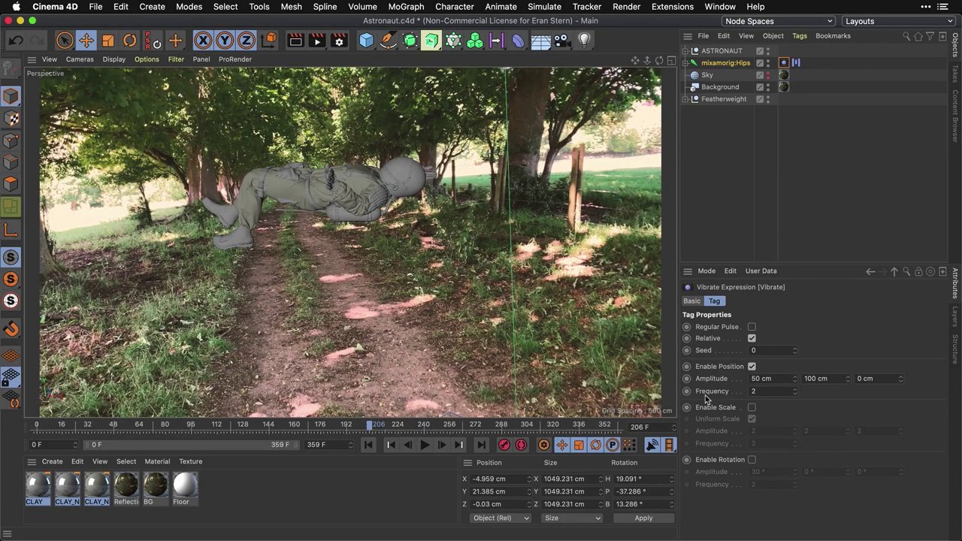
double_click(761, 391)
click(426, 445)
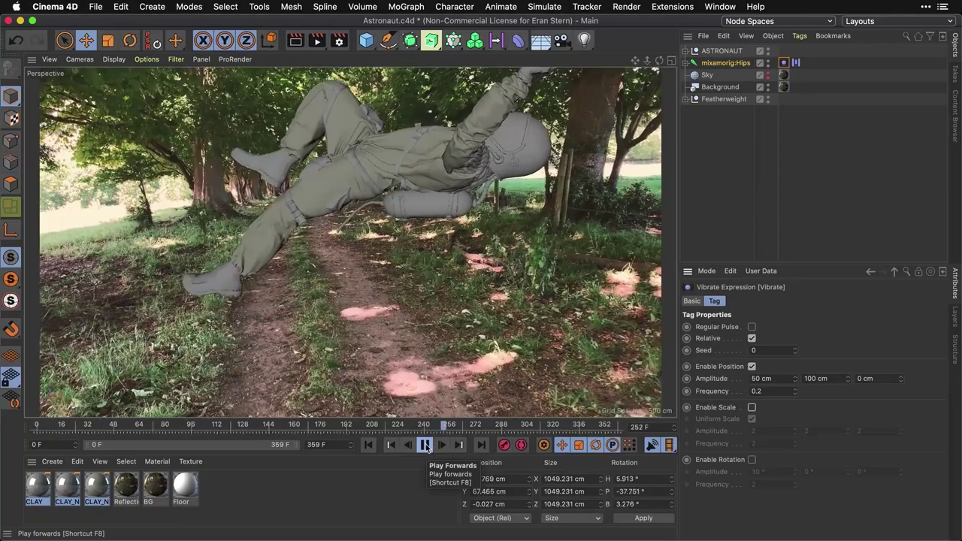
click(468, 426)
drag(468, 425, 276, 429)
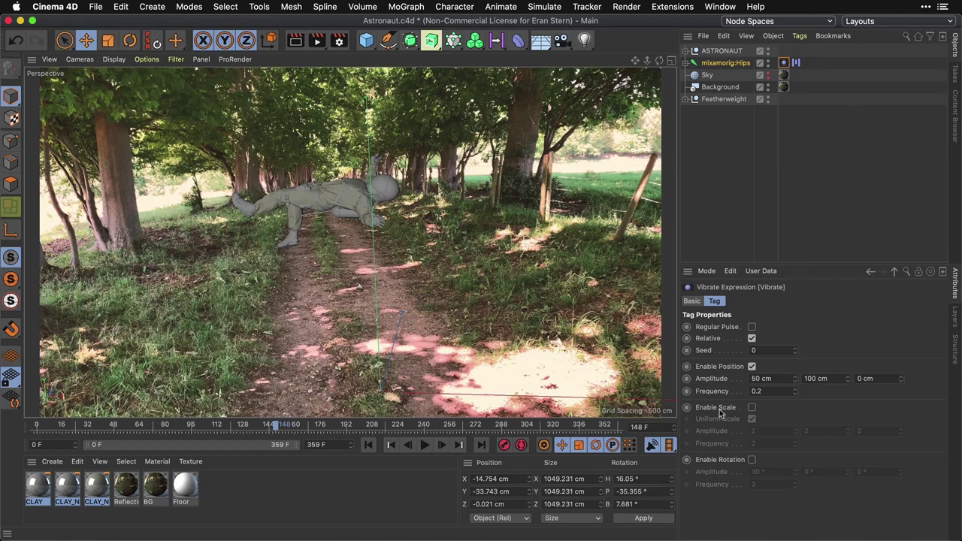
Enable rotation vibration with amplitude 0°, 20°, 0° and preview it
click(752, 460)
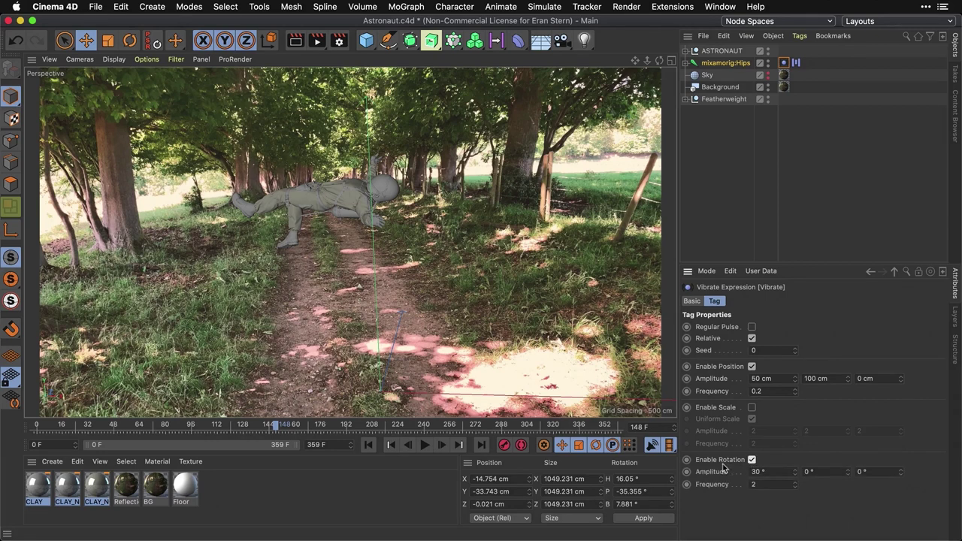
key(Tab)
key(Tab)
key(Tab)
click(425, 445)
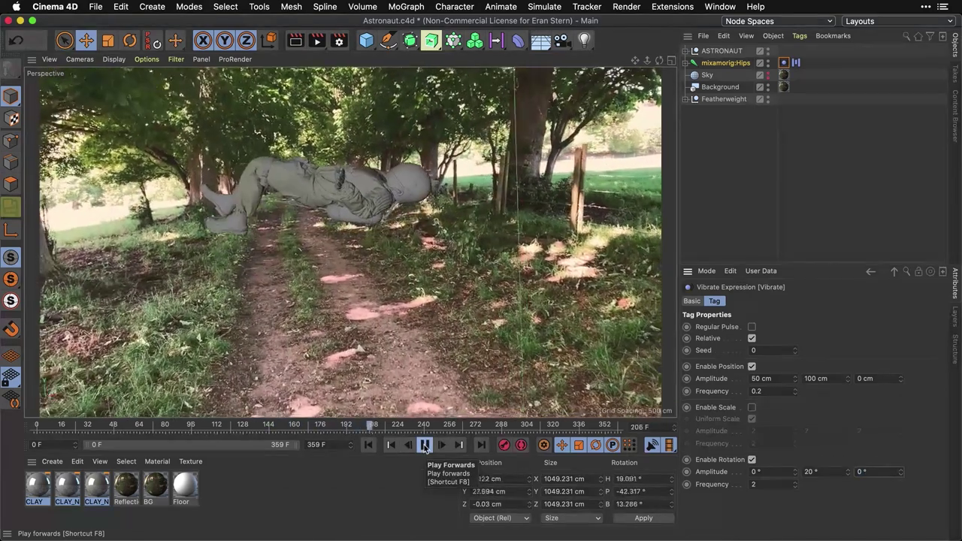
click(424, 445)
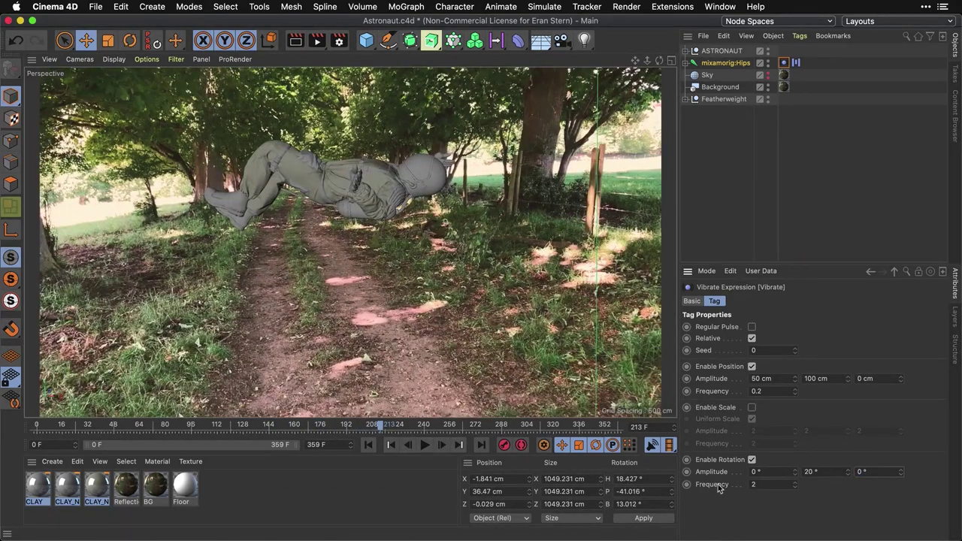
Set the rotation vibration frequency to 0.1 and play the shot from frame 0 to the end
click(753, 485)
text(0.1)
key(Return)
drag(380, 426, 12, 426)
click(424, 445)
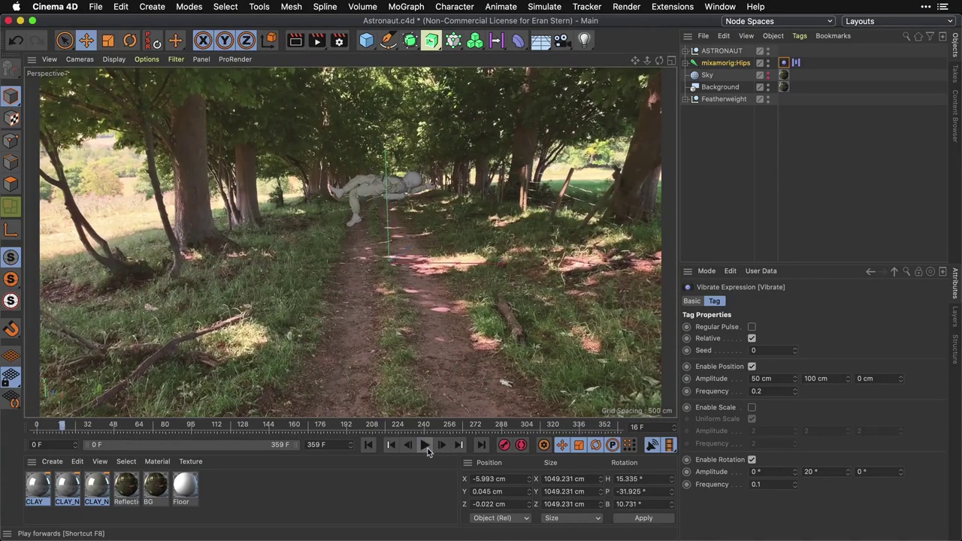
click(575, 426)
drag(575, 430, 613, 430)
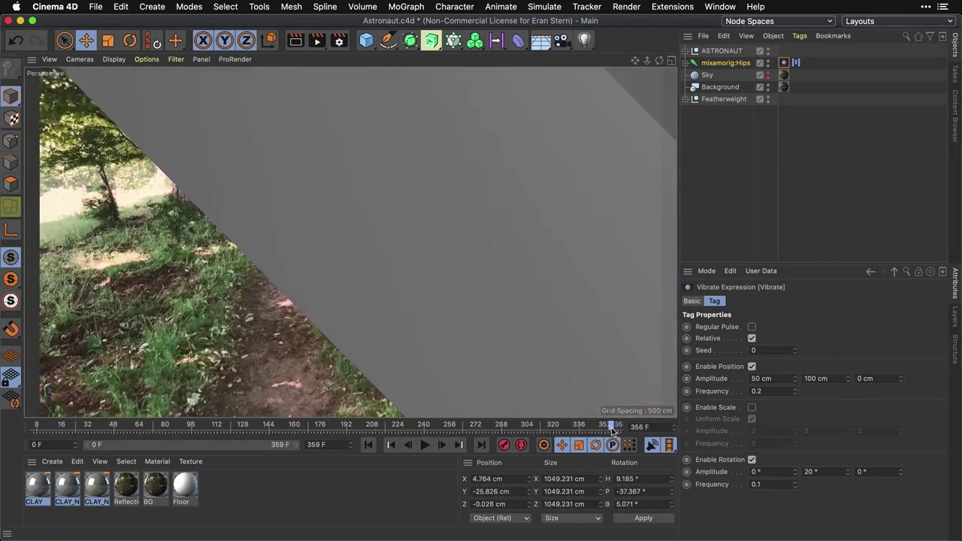
Offset the hips joint's frozen position to -286 cm X and 183 cm Y, checking clearance across frames
click(723, 64)
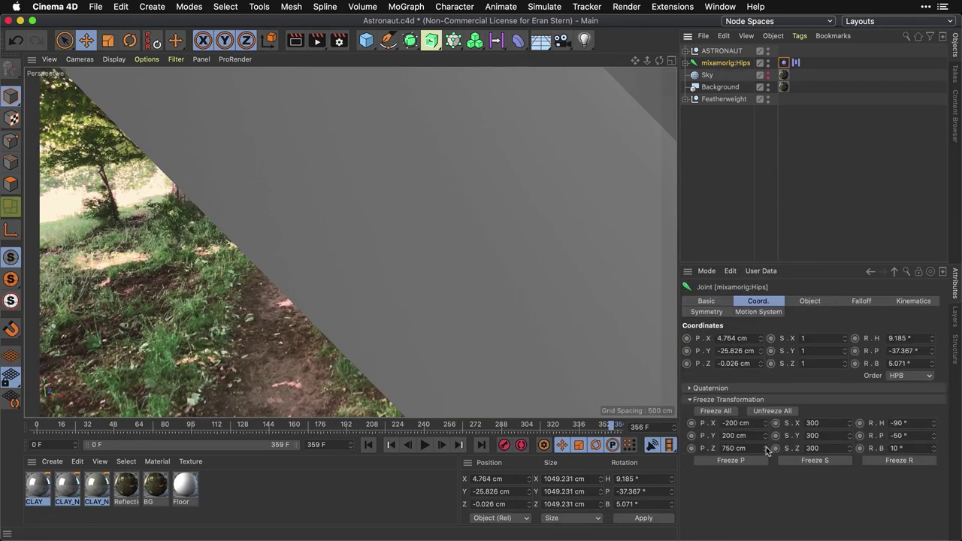
drag(767, 425, 767, 423)
drag(613, 427, 583, 433)
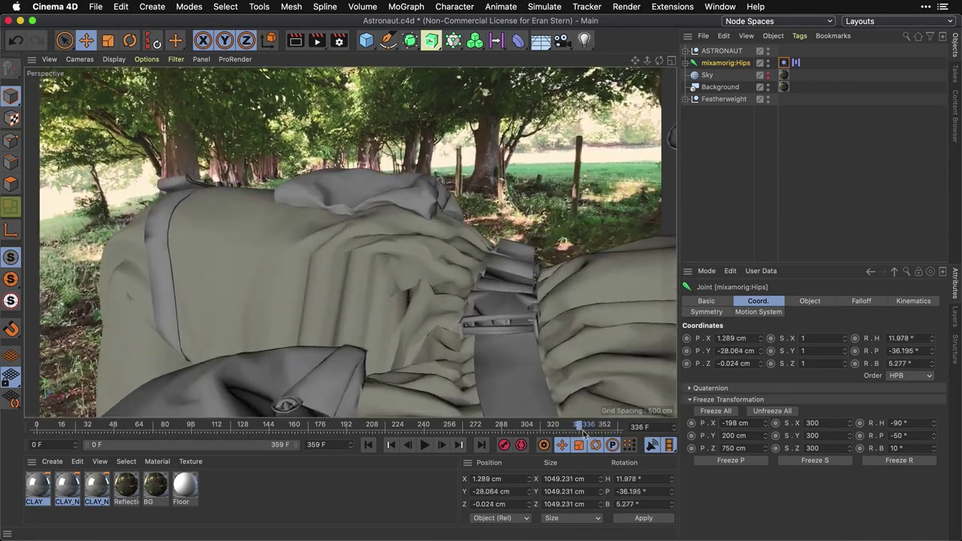
drag(767, 423, 768, 428)
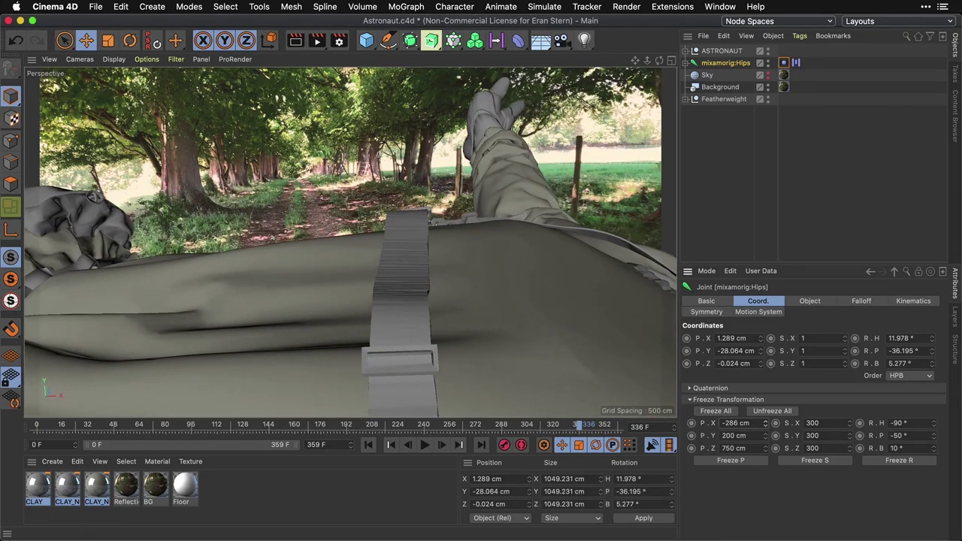
drag(586, 430, 499, 430)
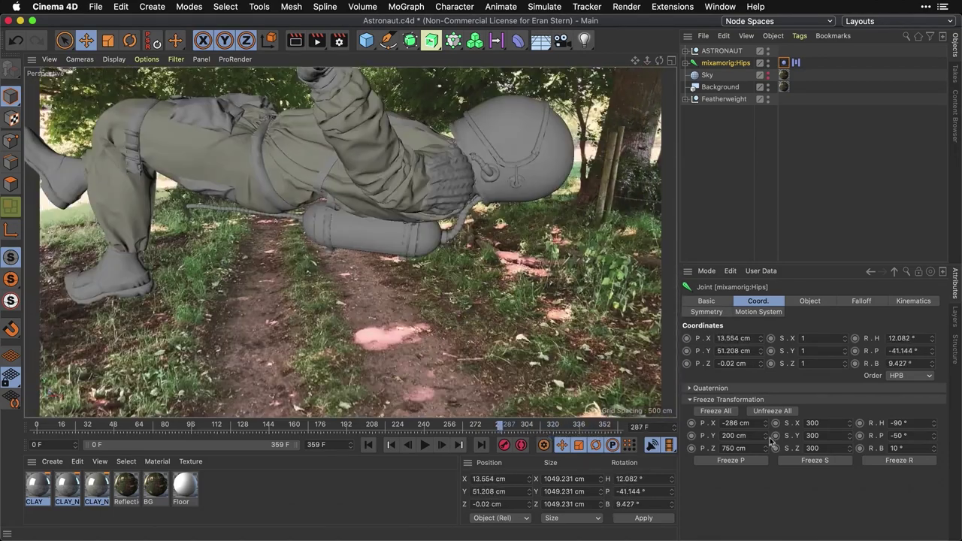
drag(766, 437, 766, 444)
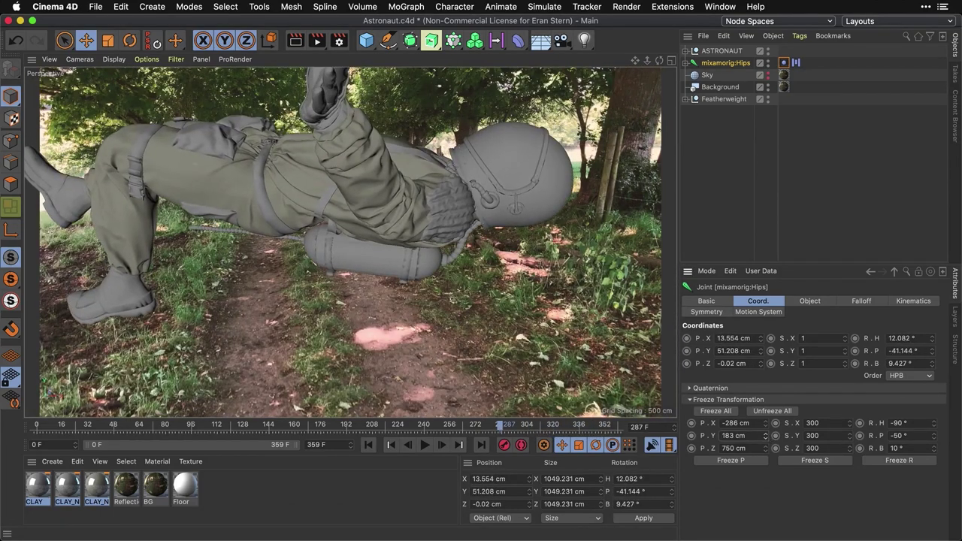
drag(503, 430, 593, 433)
Play the whole animation from the start and return to an early frame
click(369, 445)
click(426, 445)
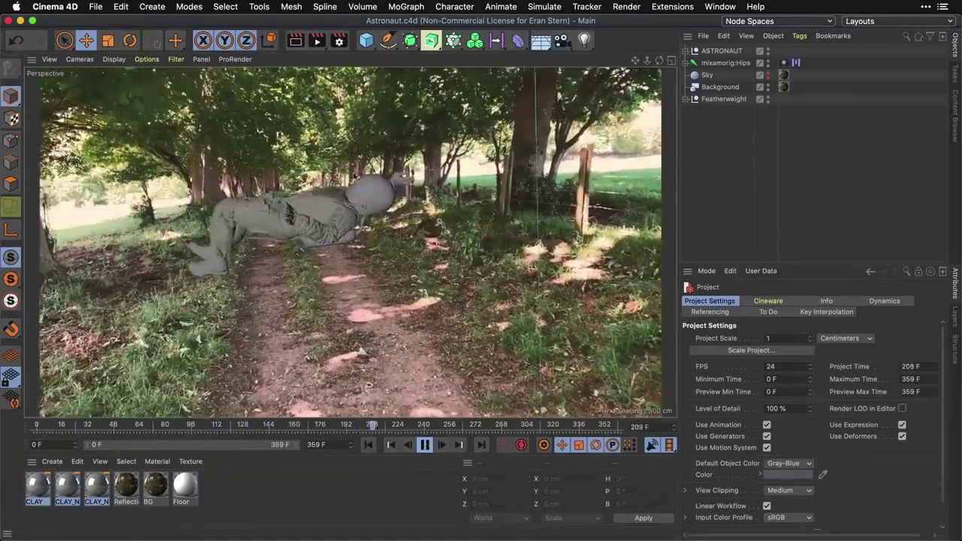
click(424, 444)
drag(475, 426, 36, 424)
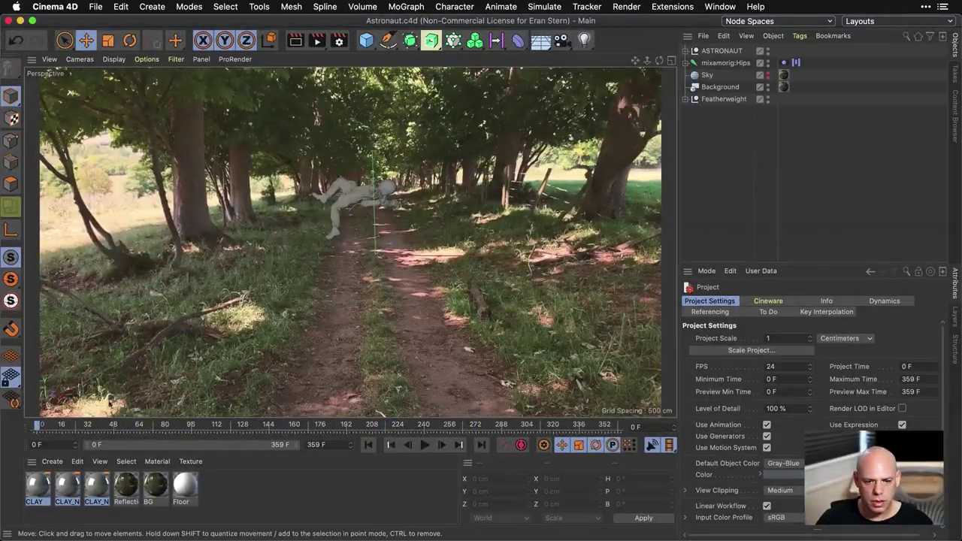
Add a light to the scene and raise it to 1000 cm on Y
click(585, 41)
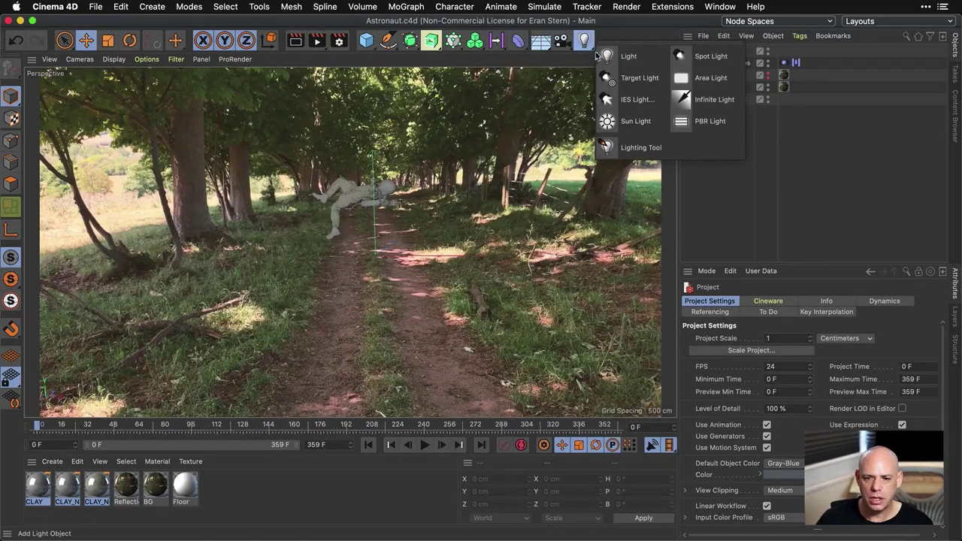
click(605, 56)
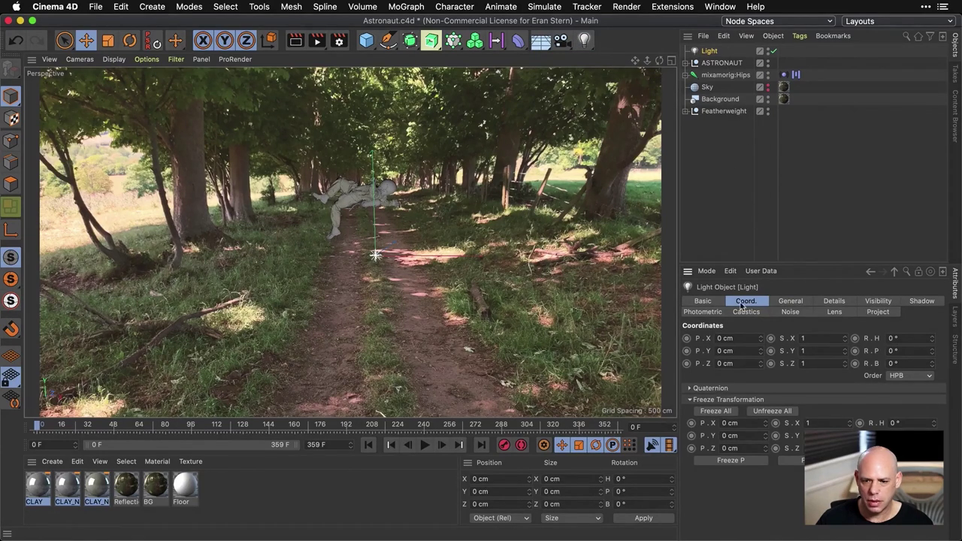
click(689, 400)
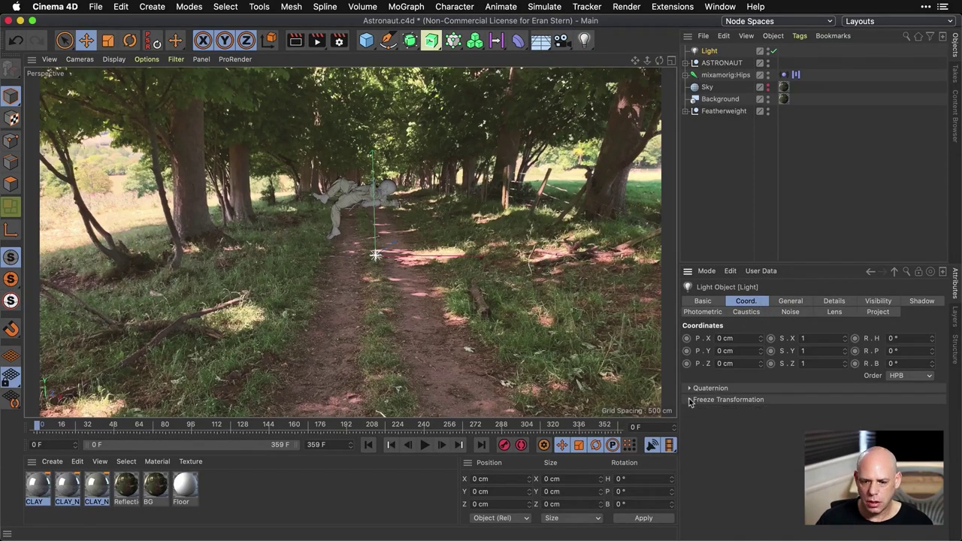
click(741, 350)
text(1000)
key(Return)
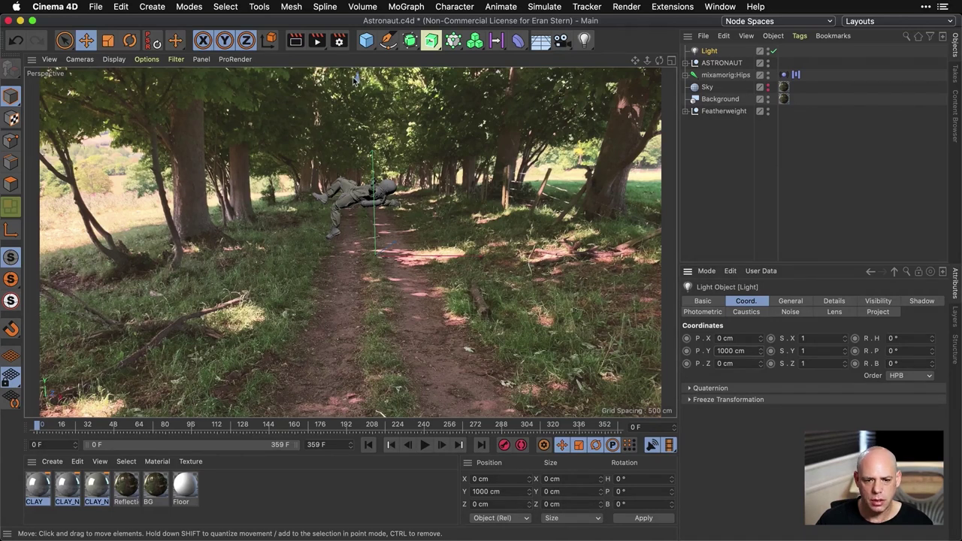
Give the light soft shadow maps at 1250x1250 and expand the Featherweight group
click(923, 302)
click(751, 339)
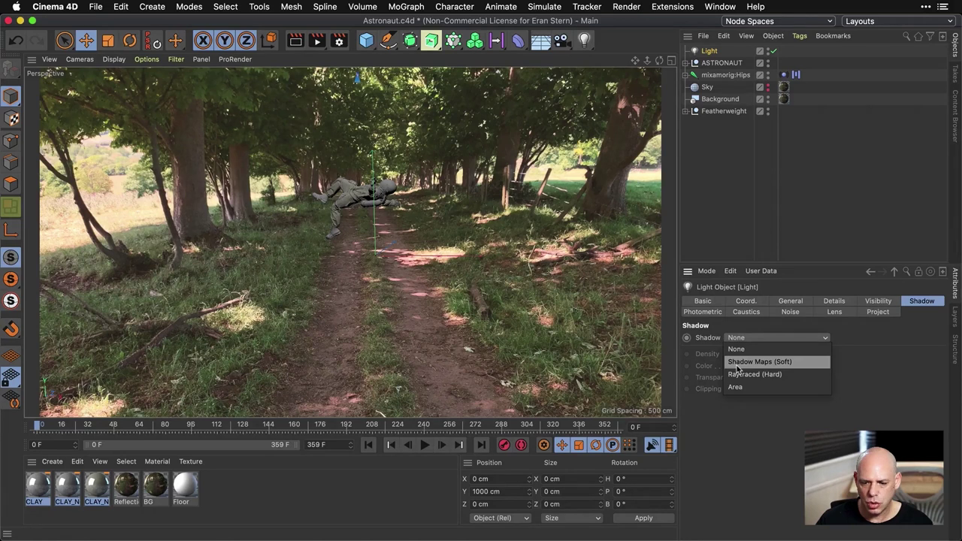
click(759, 361)
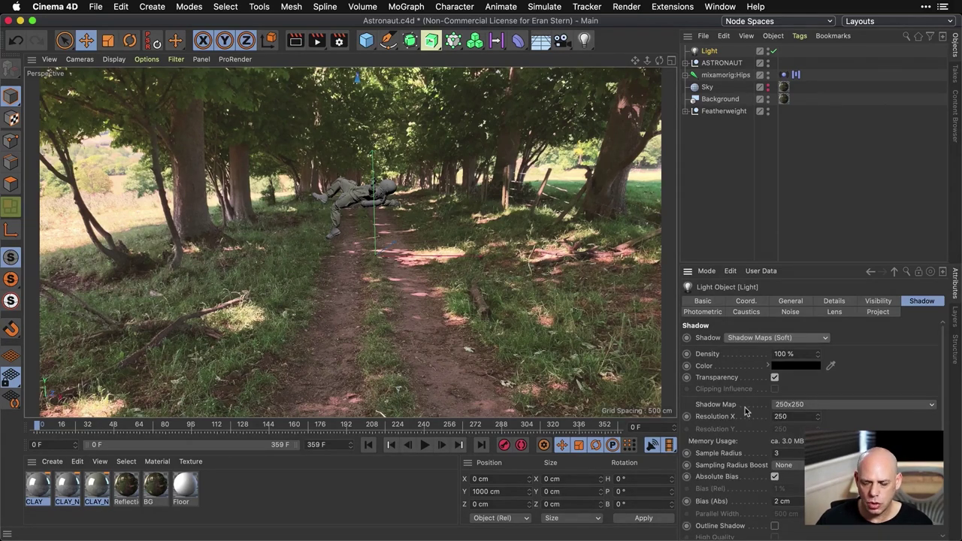
click(815, 406)
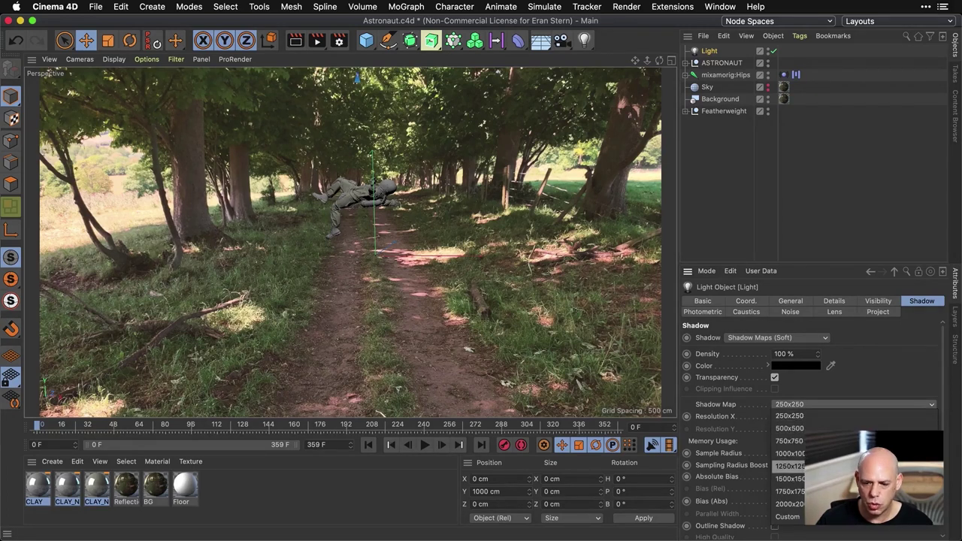
click(789, 466)
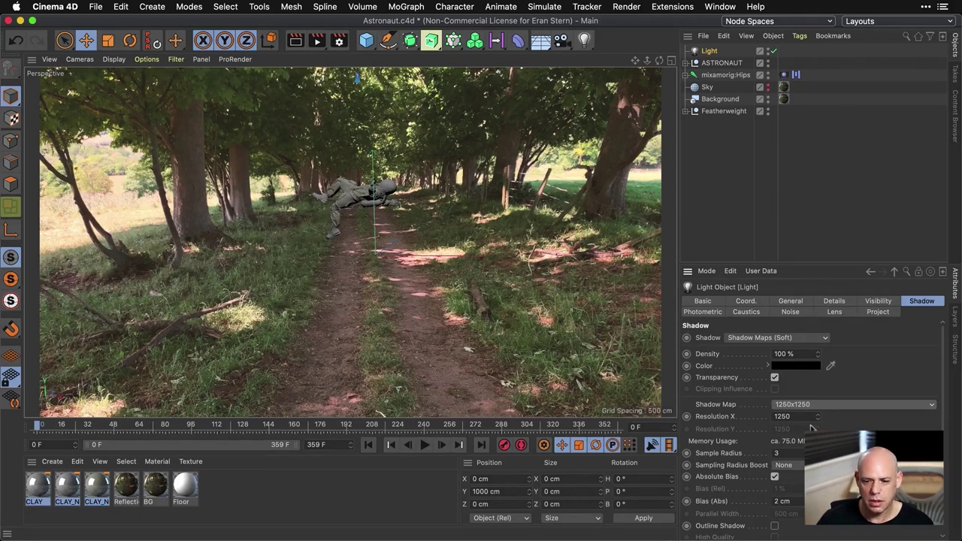
click(685, 111)
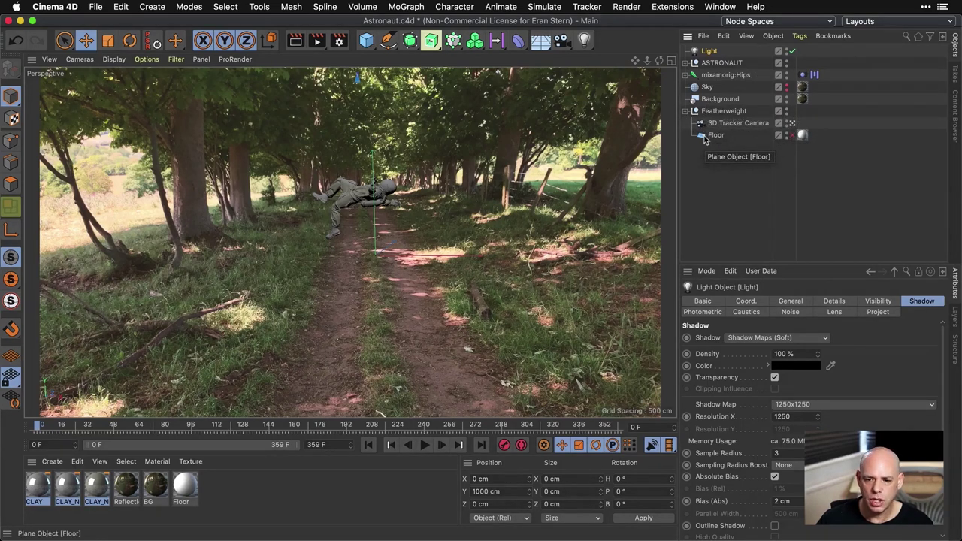
Enable the Floor plane and lower it along Y beneath the astronaut
click(791, 136)
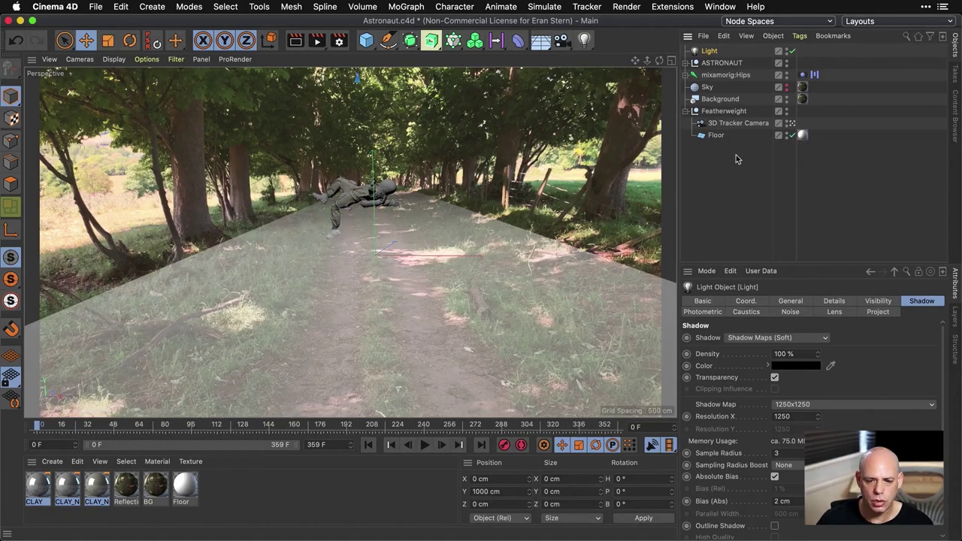
click(715, 135)
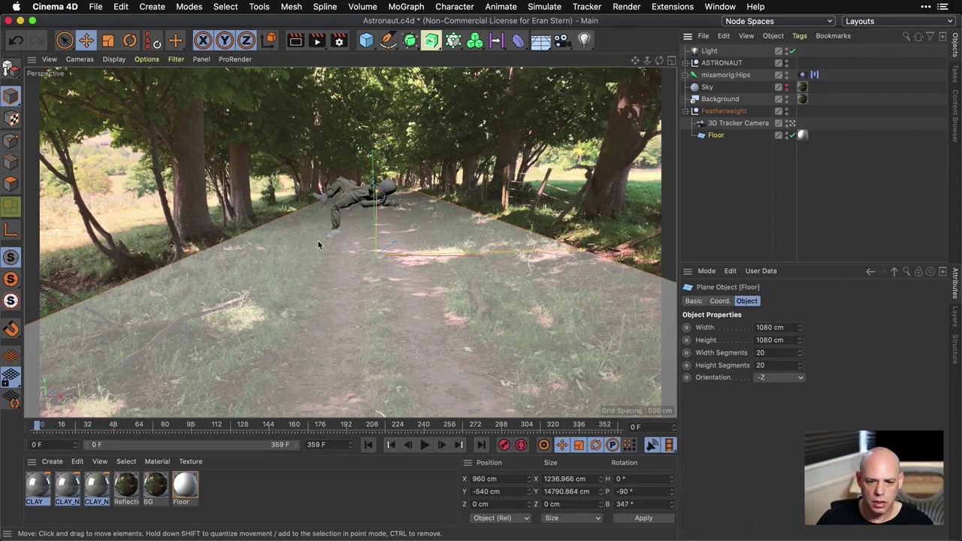
click(353, 226)
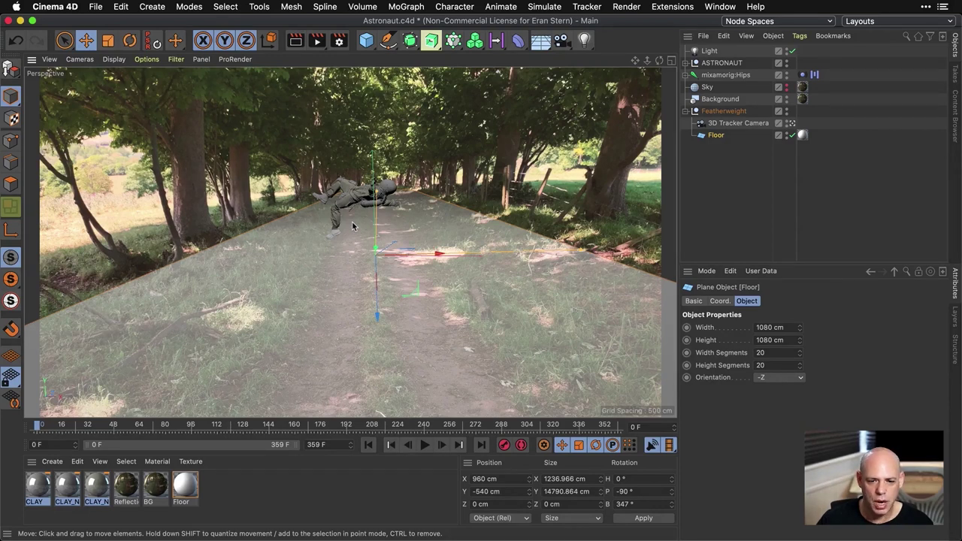
click(176, 59)
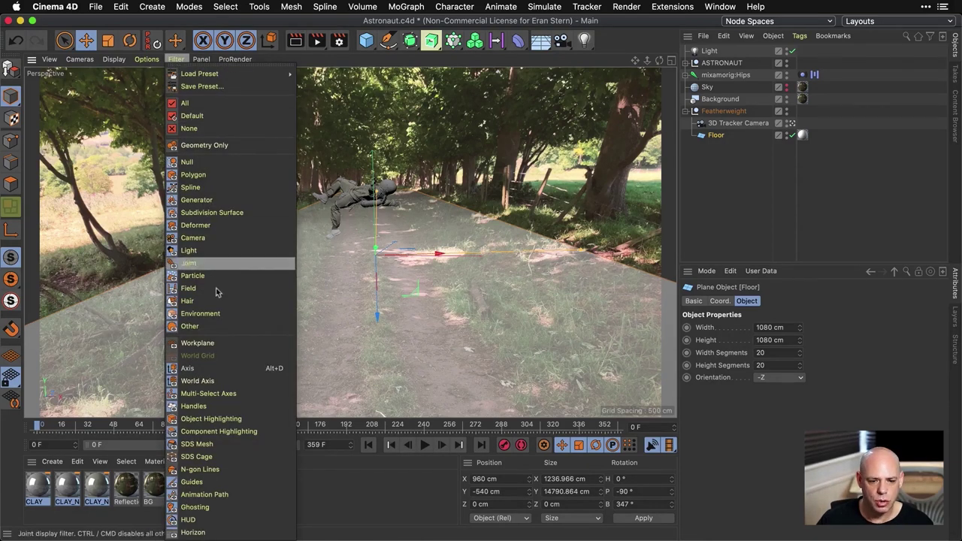
click(228, 368)
drag(377, 319, 376, 341)
drag(54, 433, 35, 425)
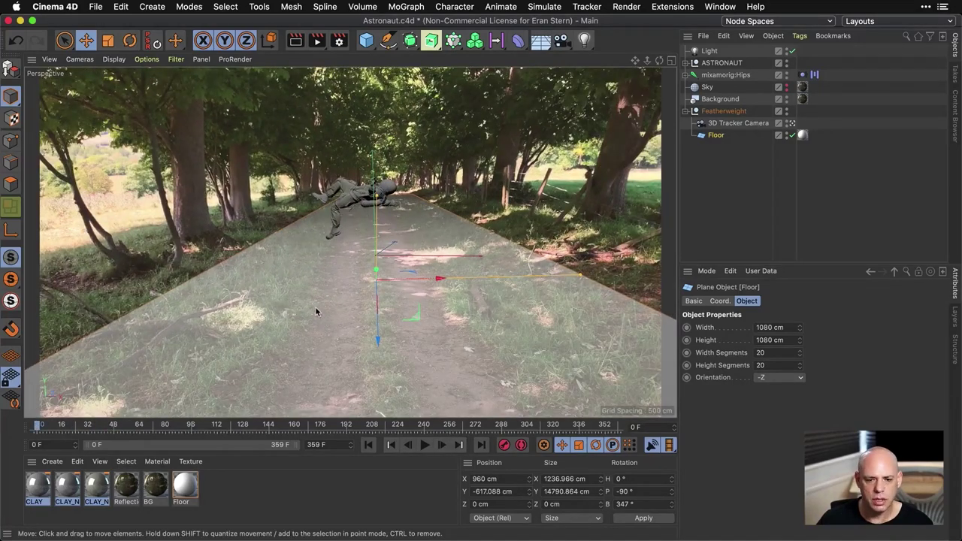
Render viewport previews at several frames around 175-193 to check the floor shadow
key(super+r)
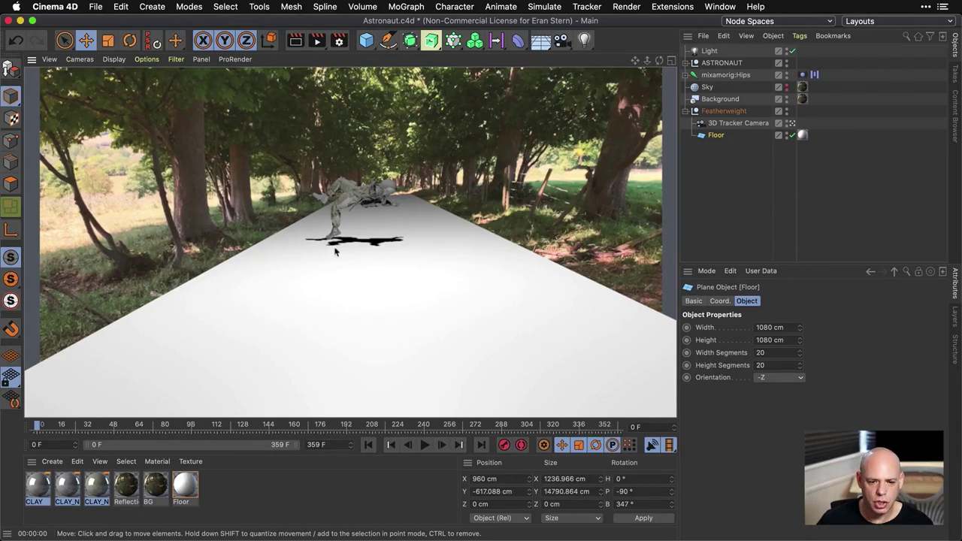
drag(87, 427, 319, 435)
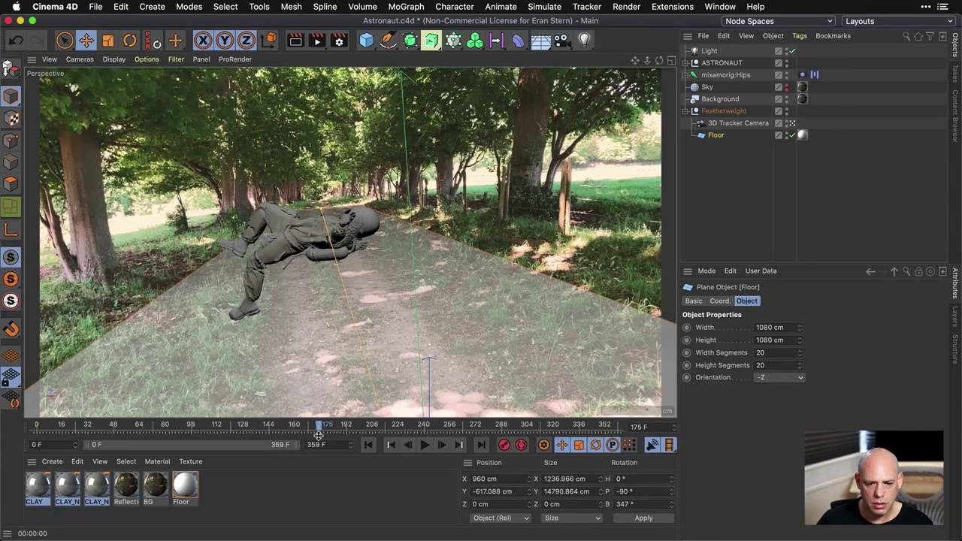
key(super+r)
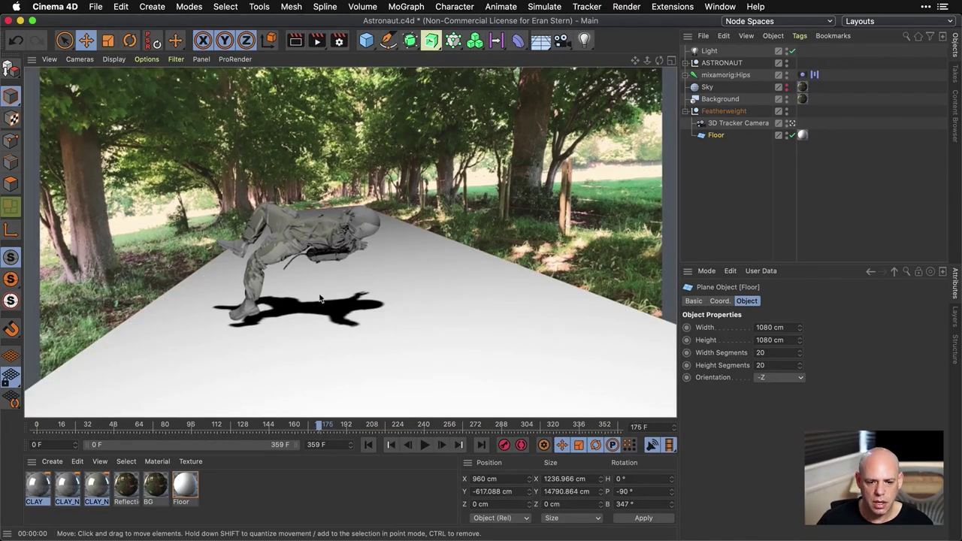
click(321, 427)
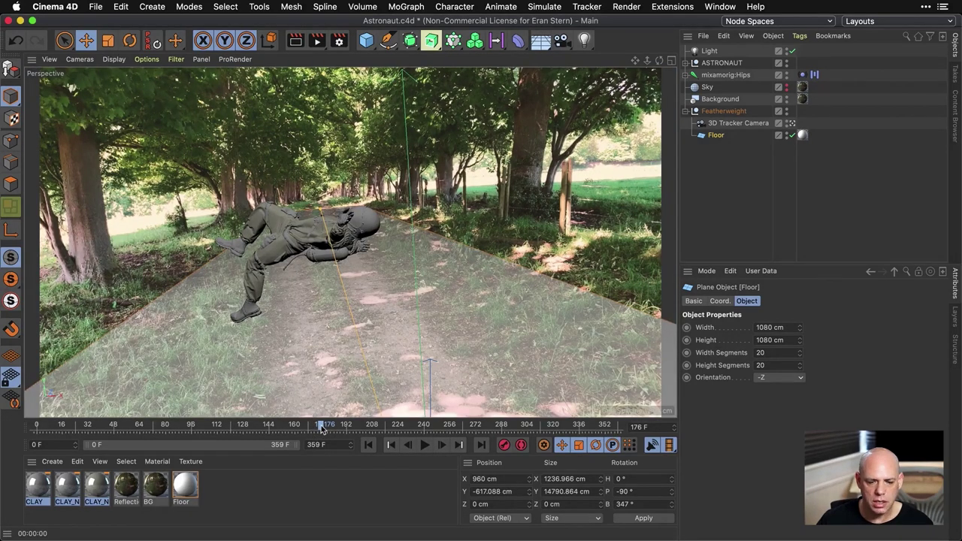
click(319, 427)
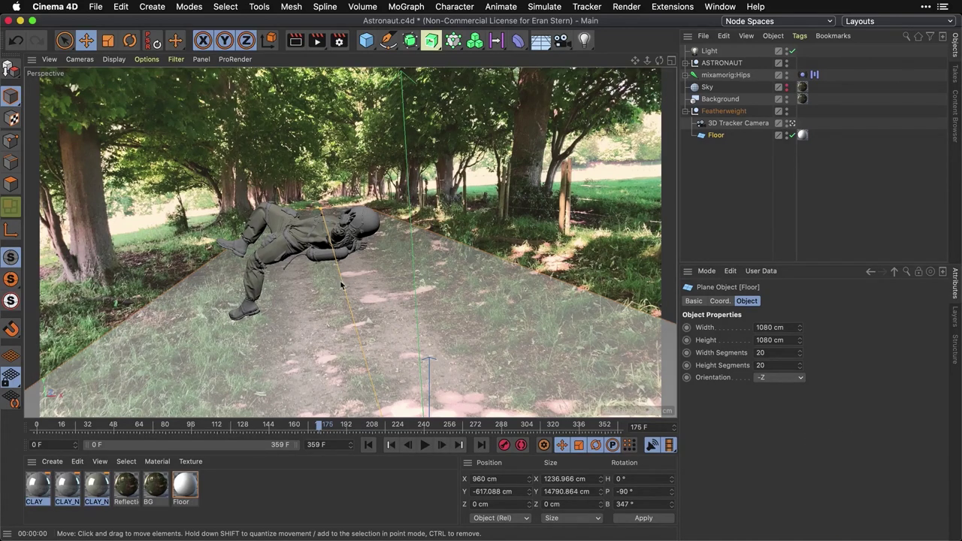
click(323, 427)
drag(323, 427, 395, 428)
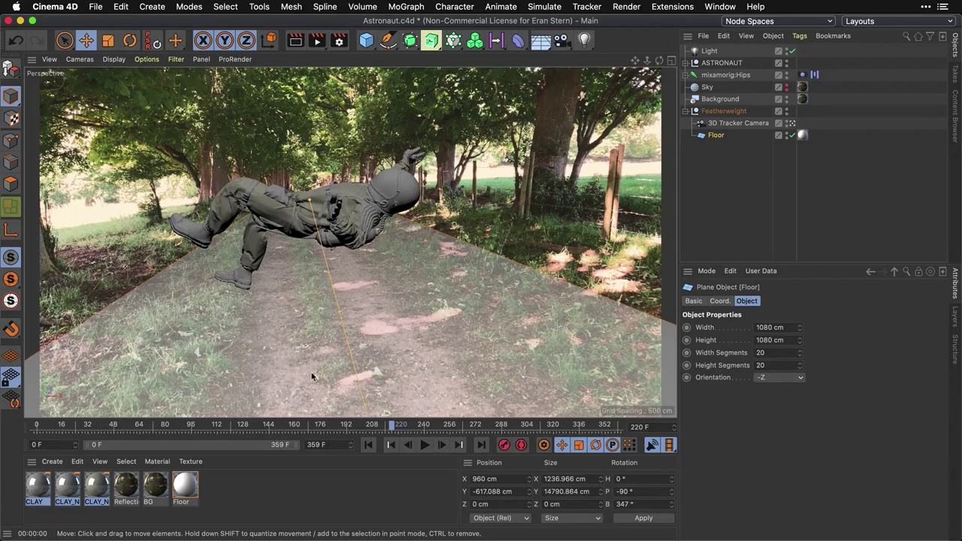
key(super+r)
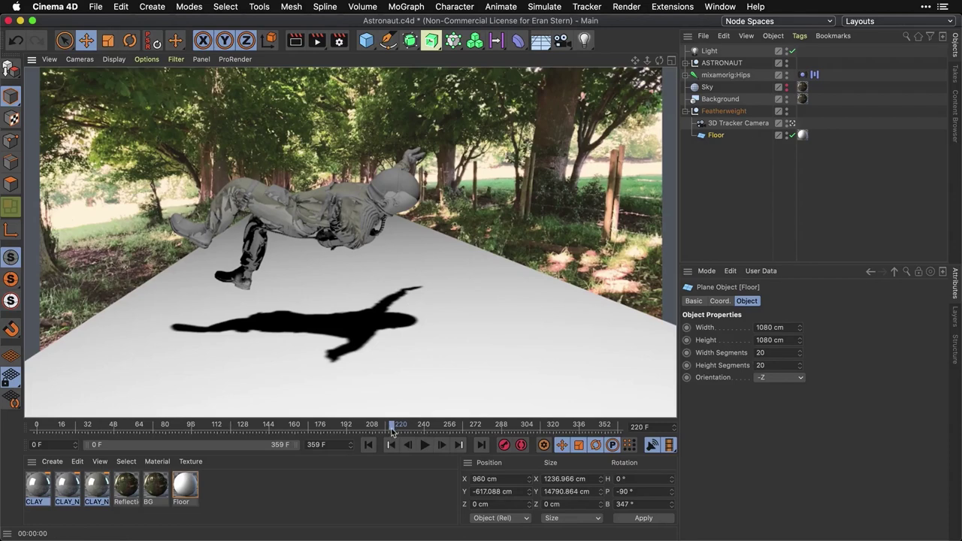
drag(392, 426, 426, 427)
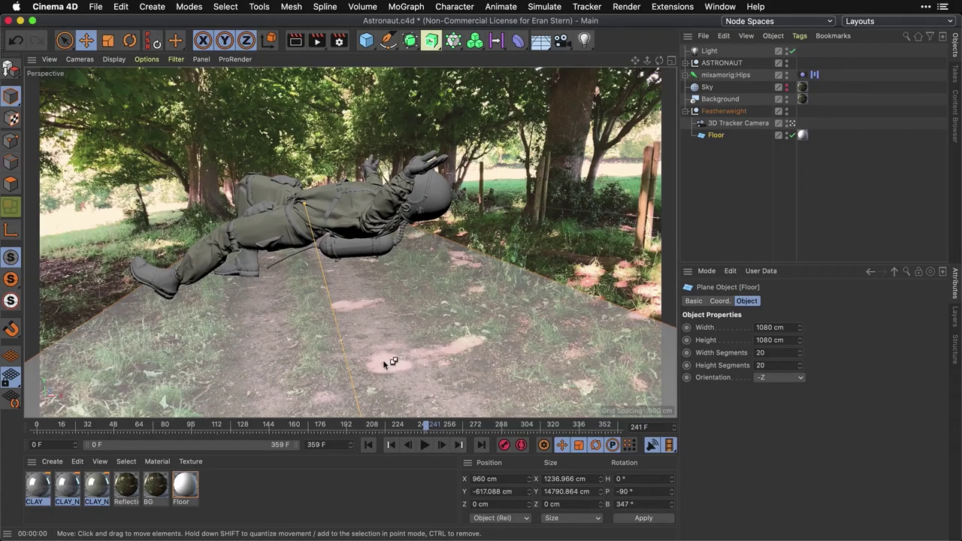
key(super+r)
drag(426, 426, 24, 428)
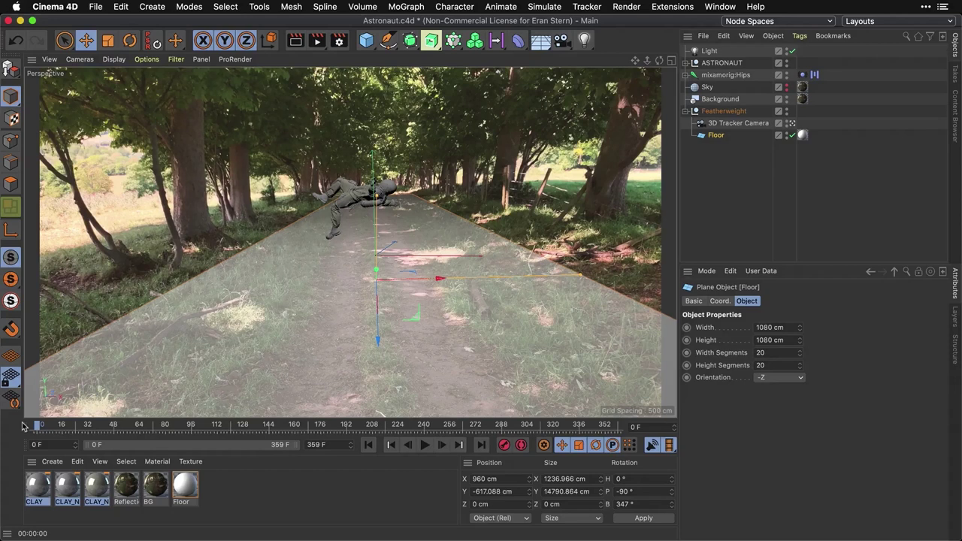
Hide the Background photo from the viewports and render a preview without it
key(F5)
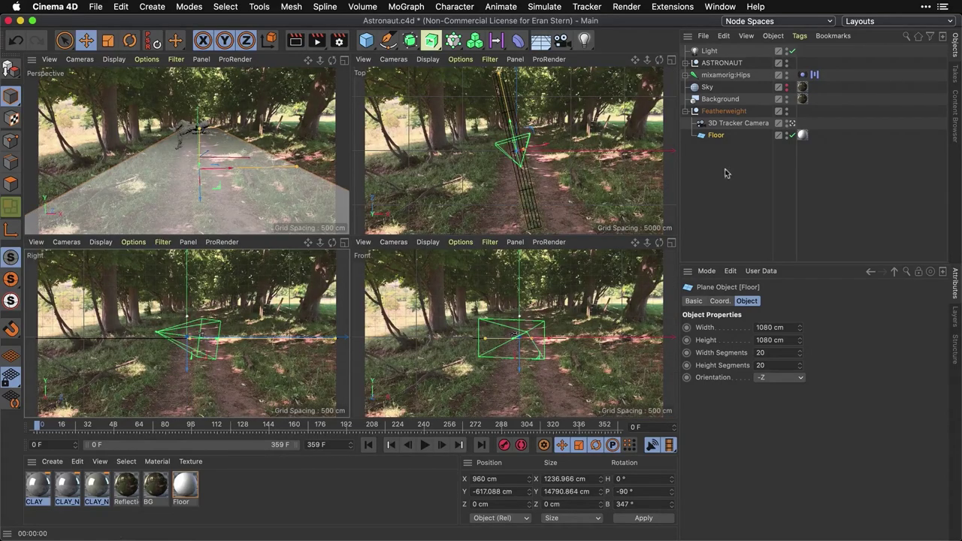
click(786, 98)
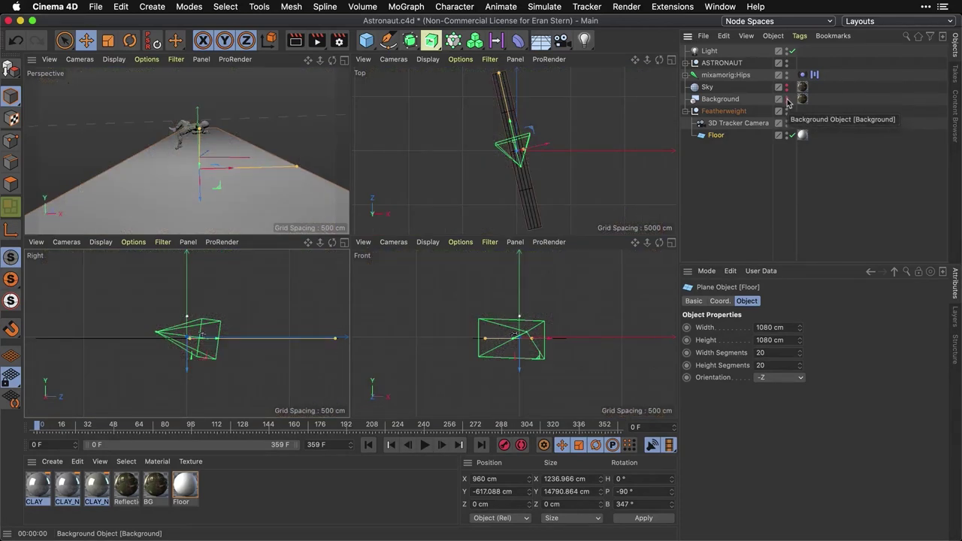
key(F1)
key(super+r)
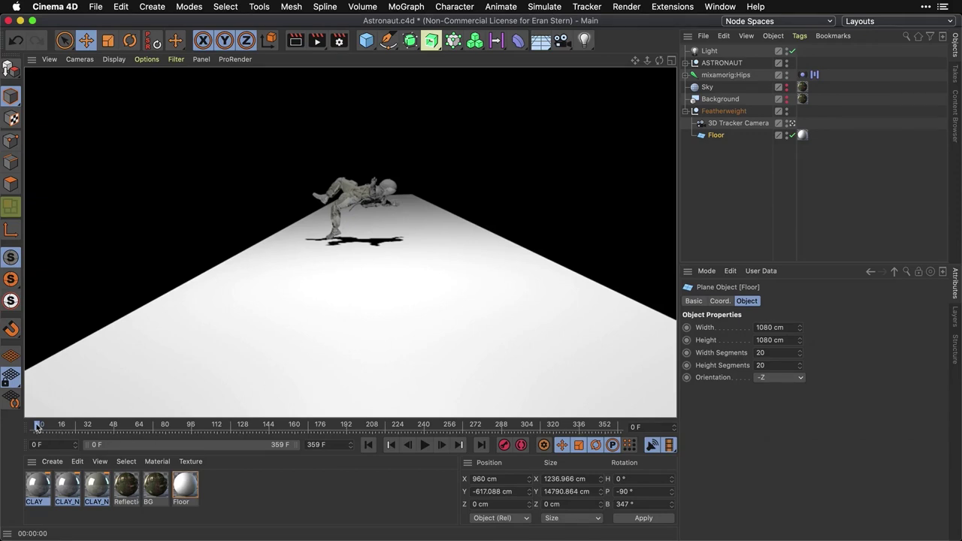
Move the animation to frame 250
drag(38, 426, 390, 430)
text(250)
key(Return)
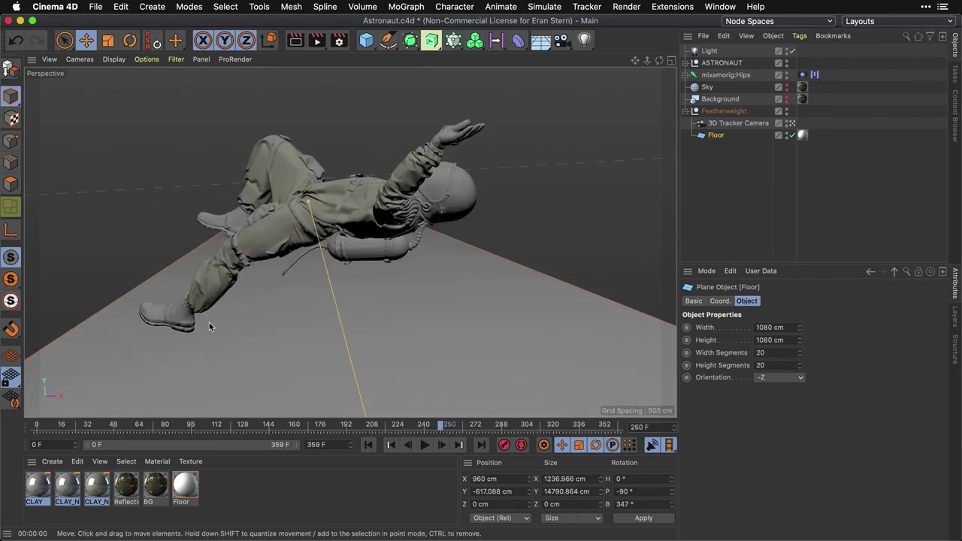
Add an area light at 50% intensity with 5% saturation and render a preview
click(584, 40)
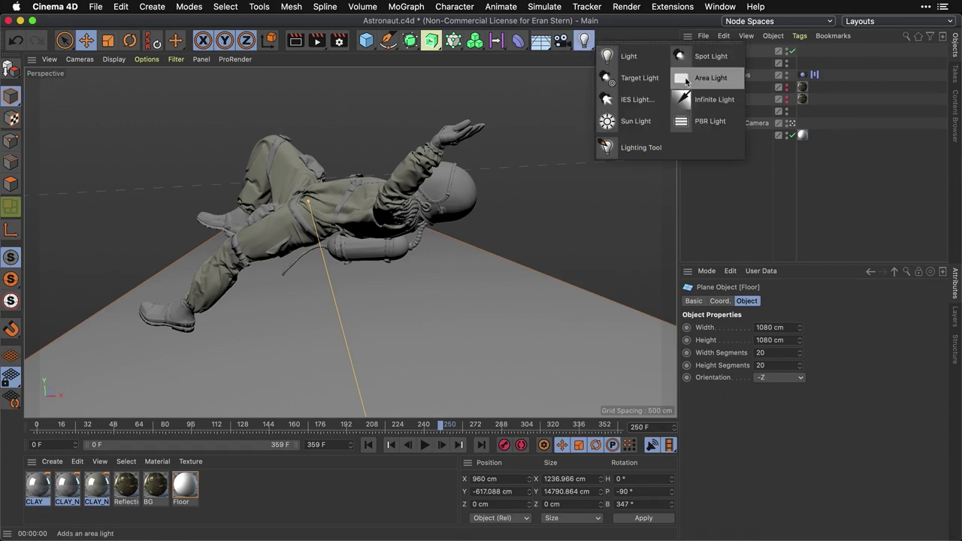
click(686, 80)
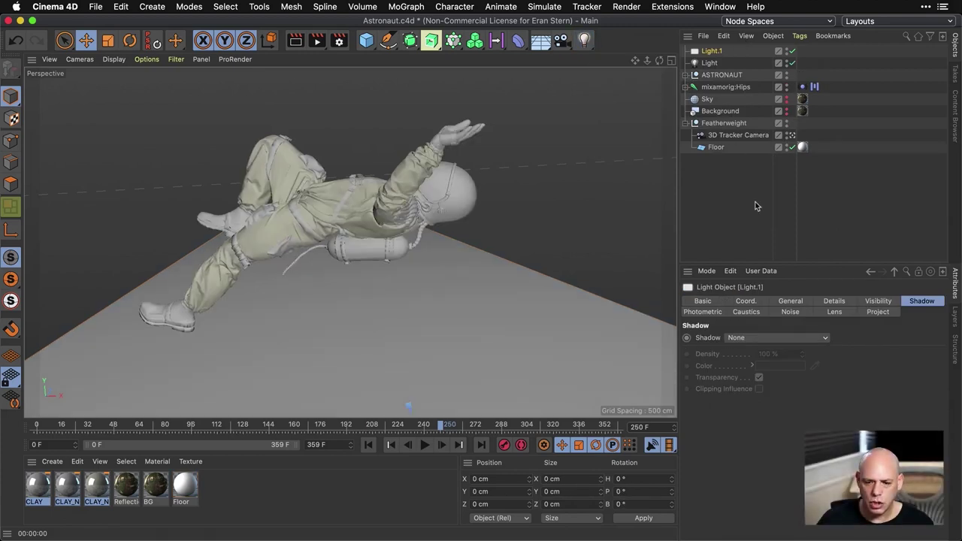
click(799, 301)
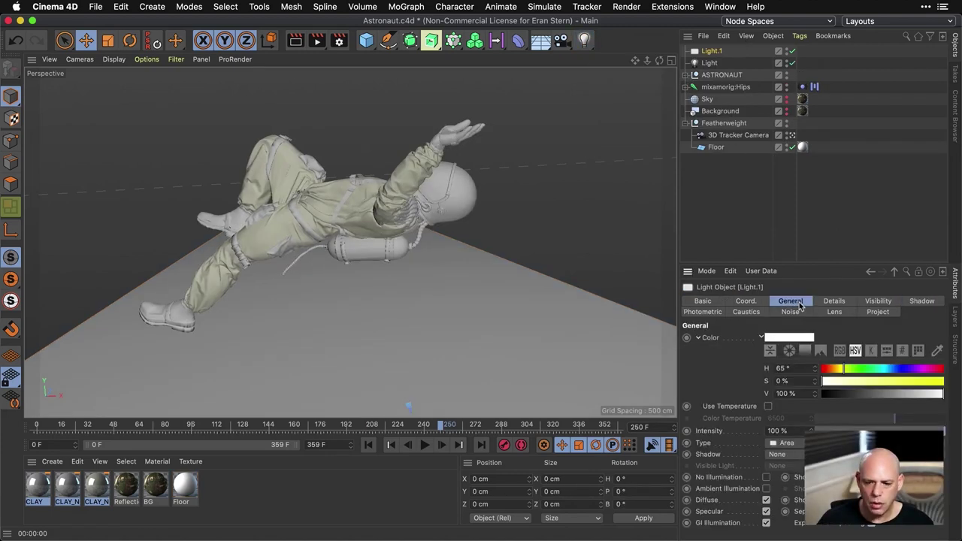
click(789, 431)
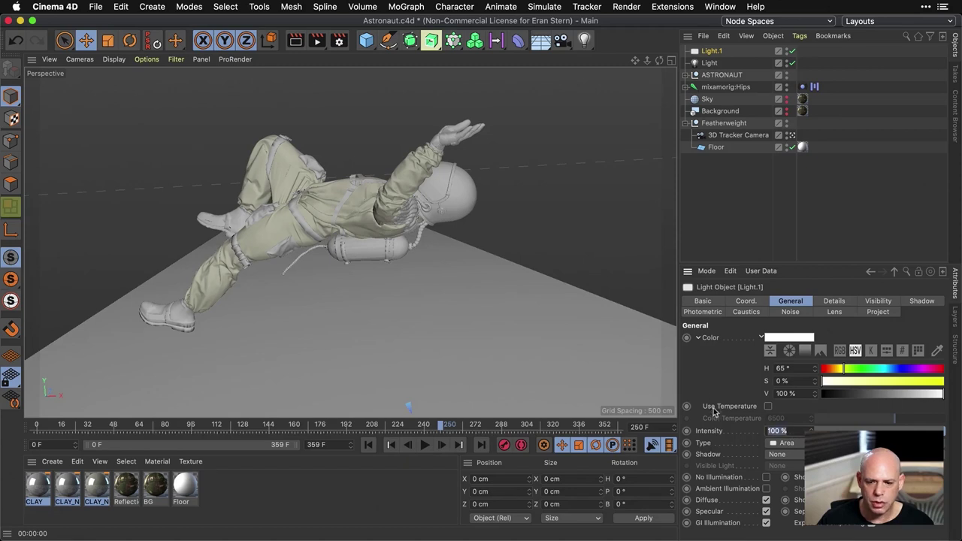
text(50)
key(Return)
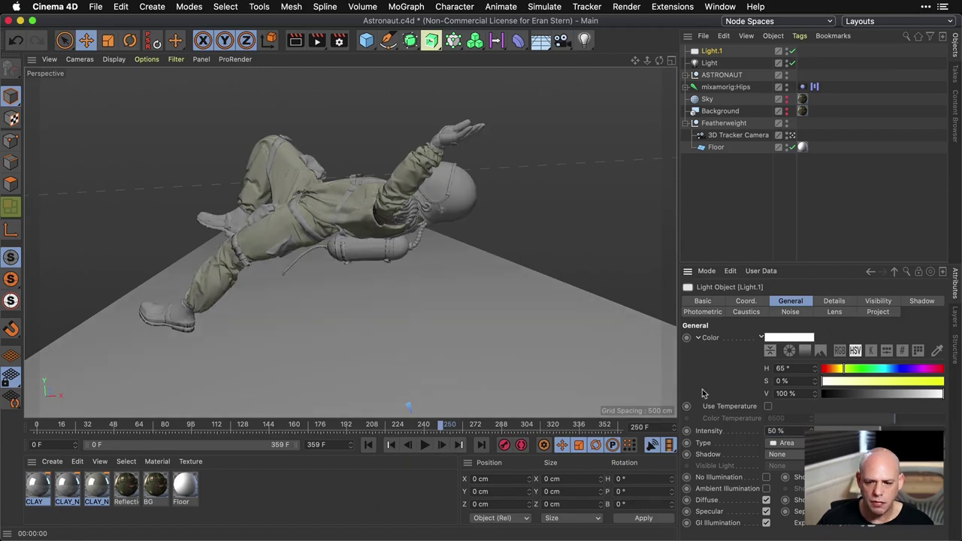
click(783, 381)
text(5)
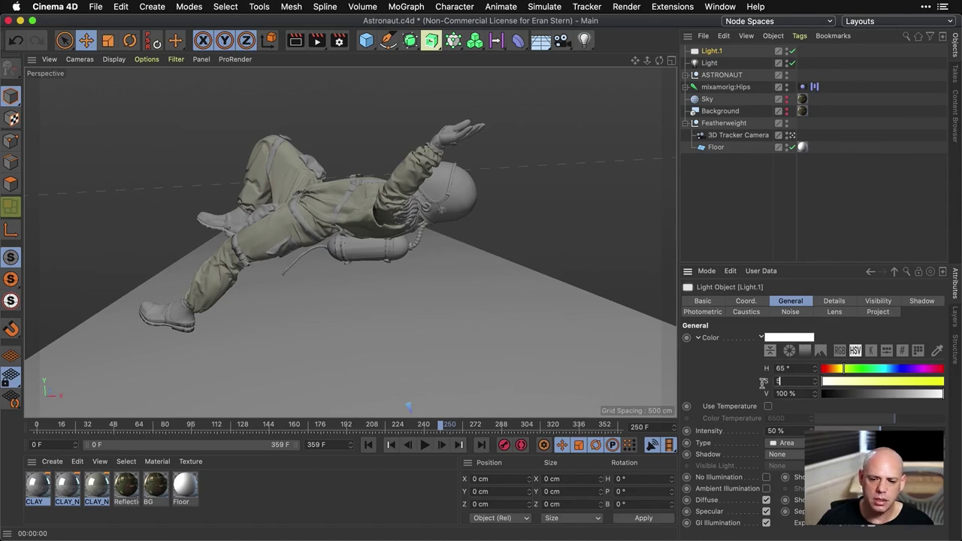
key(Return)
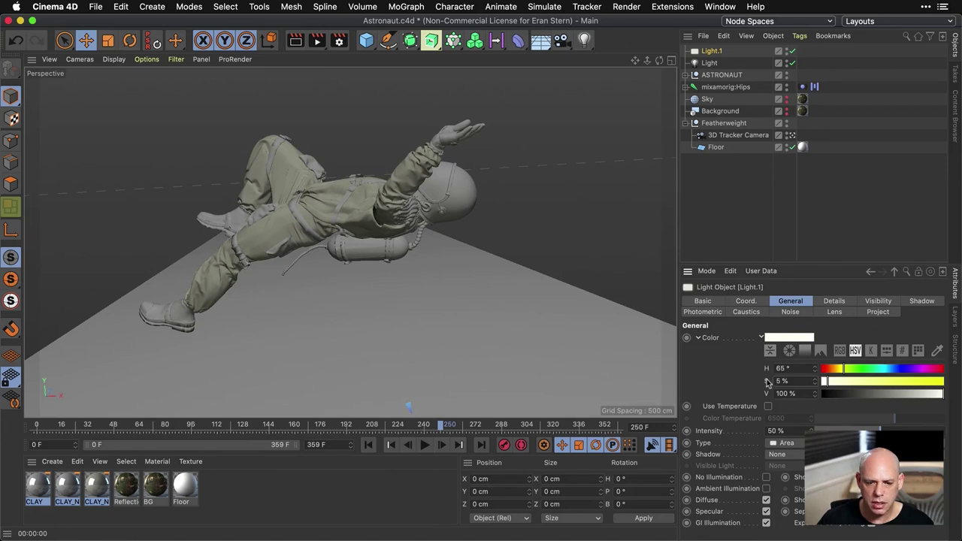
key(ctrl+r)
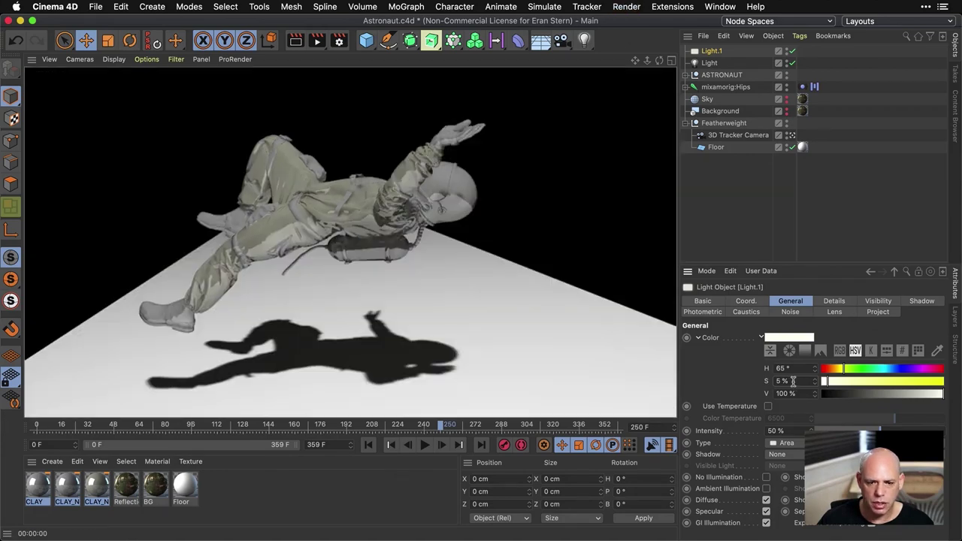
Raise Light.1 to Y 200 cm and render a test frame to check the floor shadow
click(745, 302)
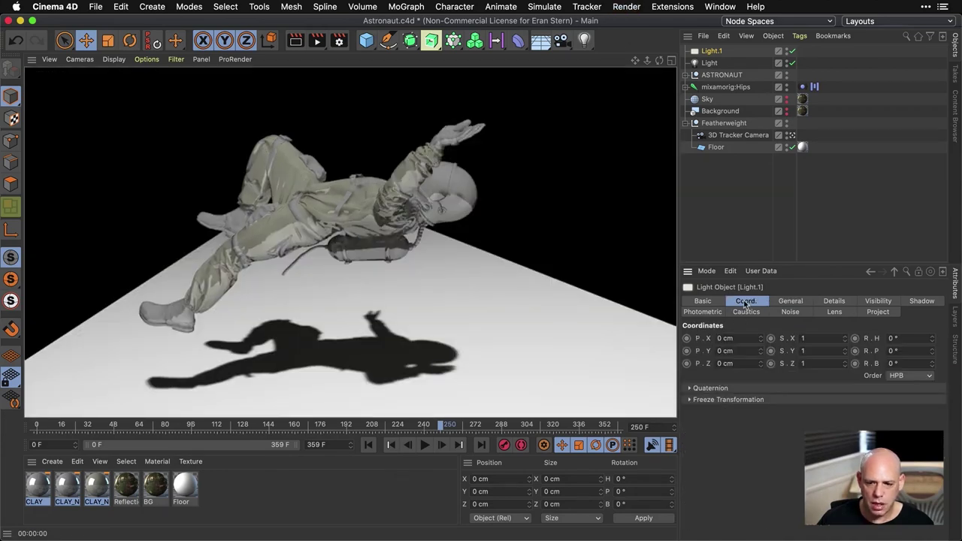
click(762, 349)
drag(762, 351, 762, 331)
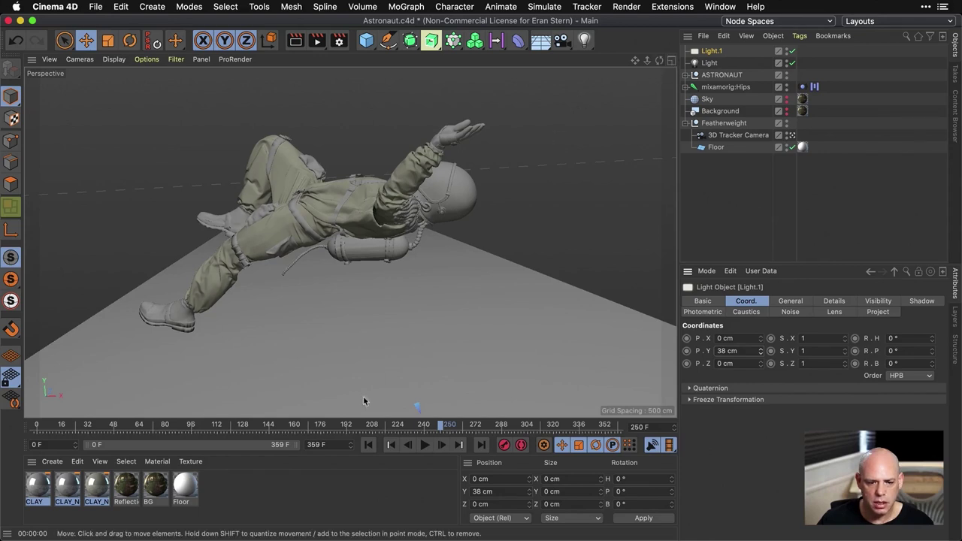
drag(438, 427, 122, 427)
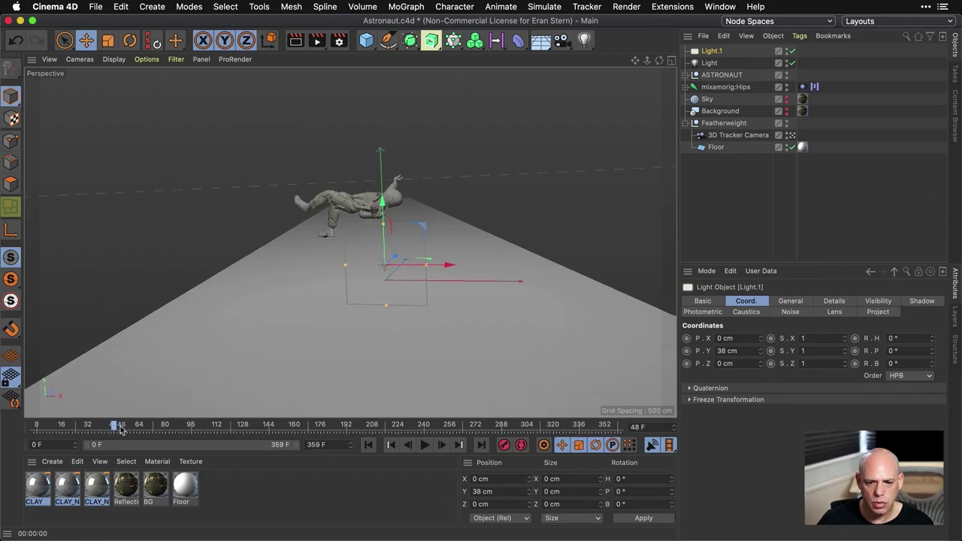
drag(385, 210, 386, 142)
click(756, 351)
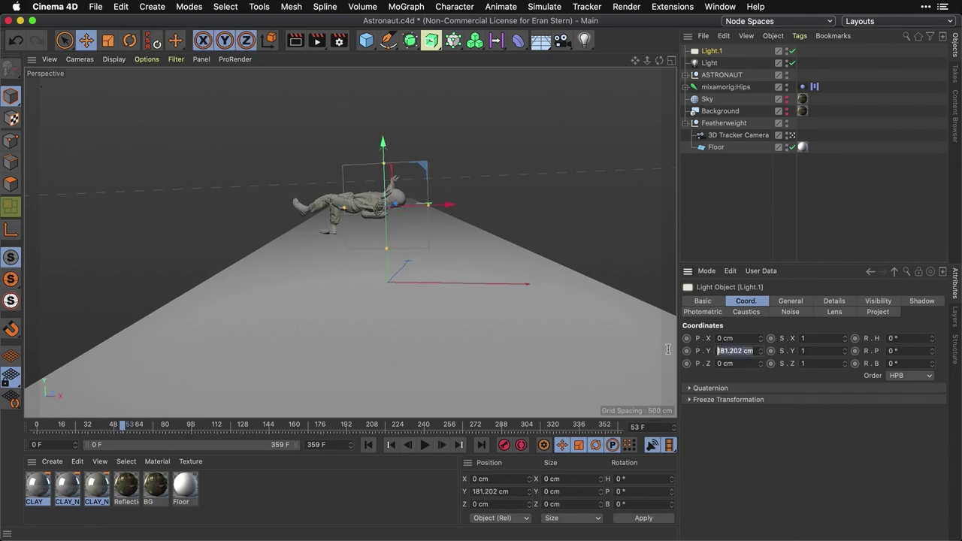
text(200)
key(Return)
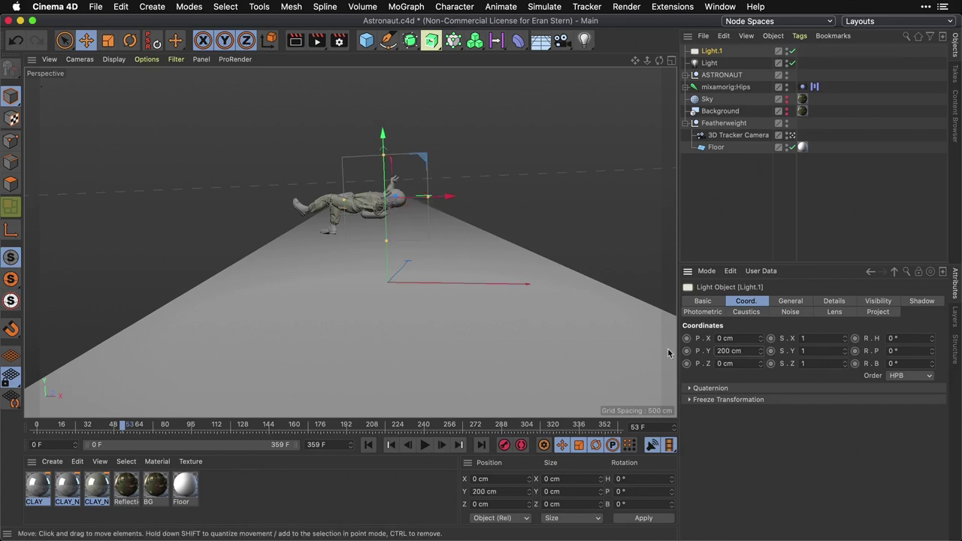
drag(121, 426, 356, 447)
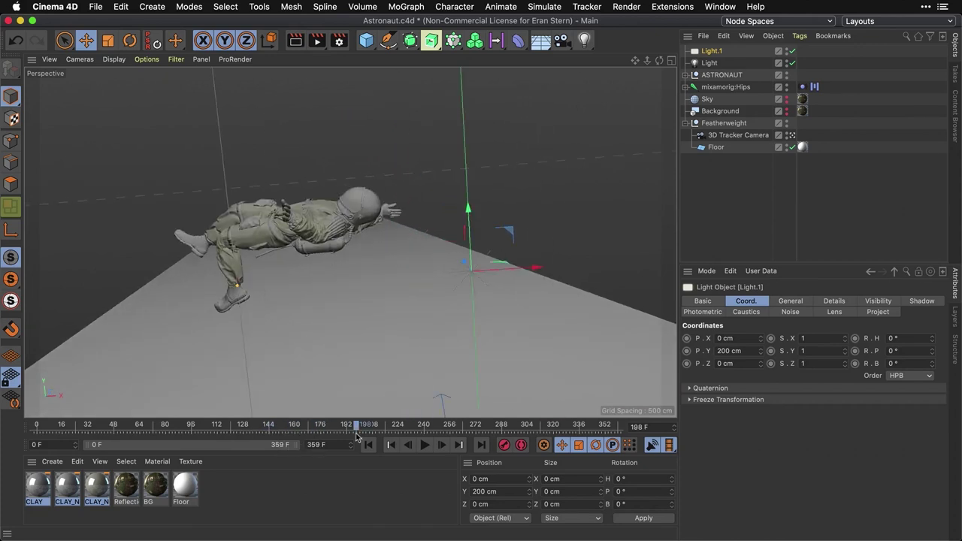
key(ctrl+r)
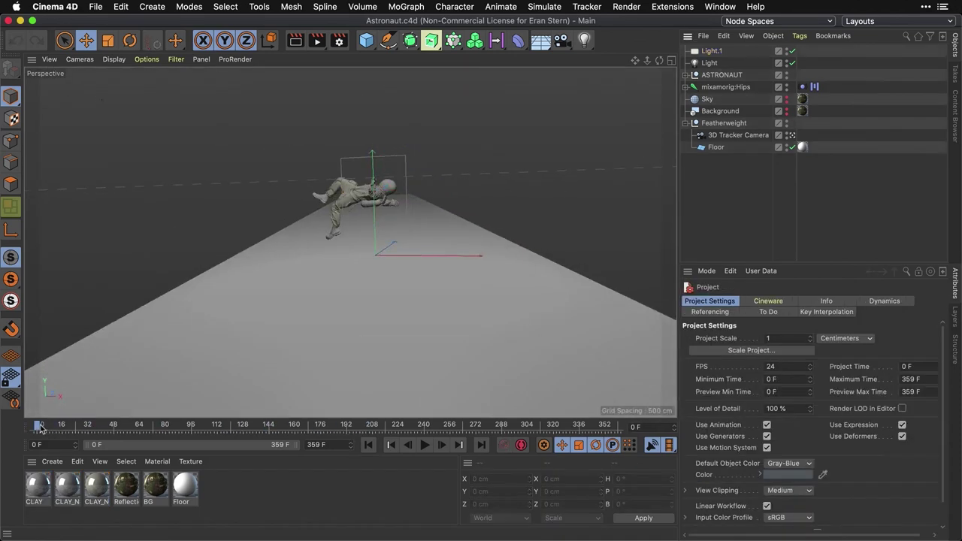
drag(329, 429, 448, 431)
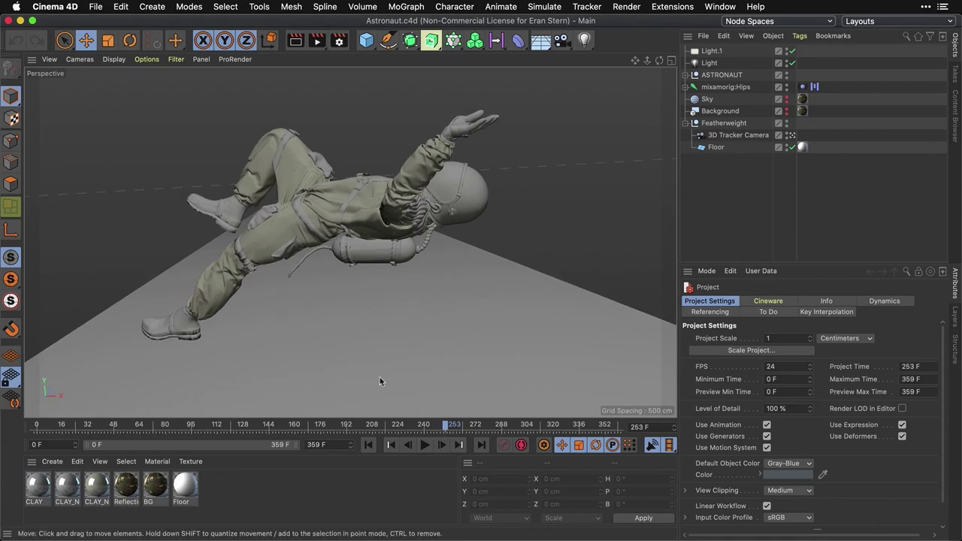
At frame 242, delete the CLAY, CLAY_NORMAL_MAP and CLAY_NORMAL_MAP_2 materials
drag(448, 430, 428, 428)
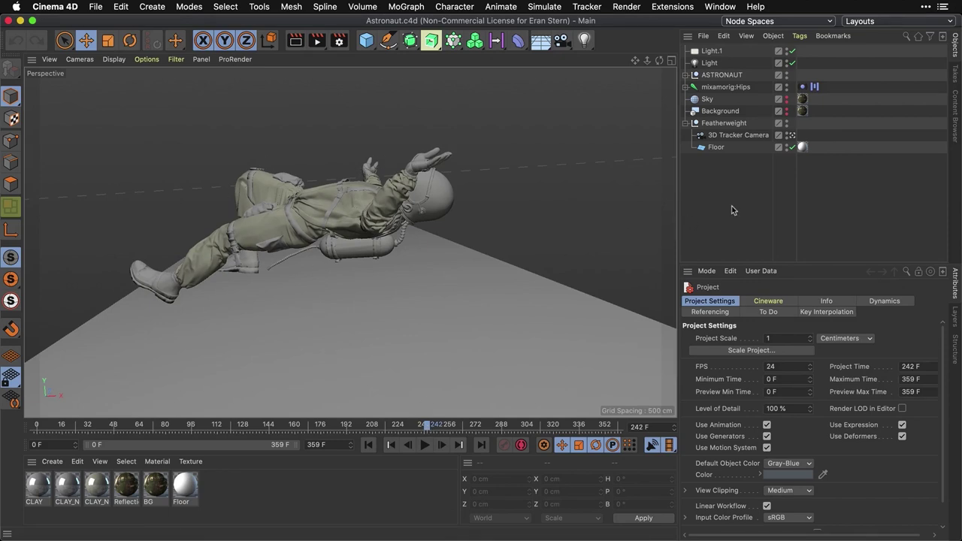
click(686, 124)
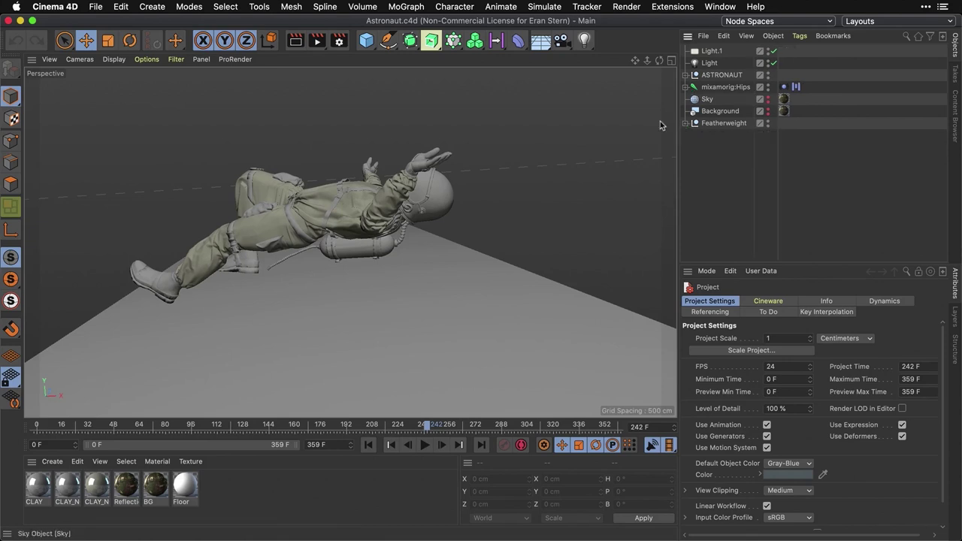
click(97, 487)
shift+click(68, 487)
shift+click(36, 488)
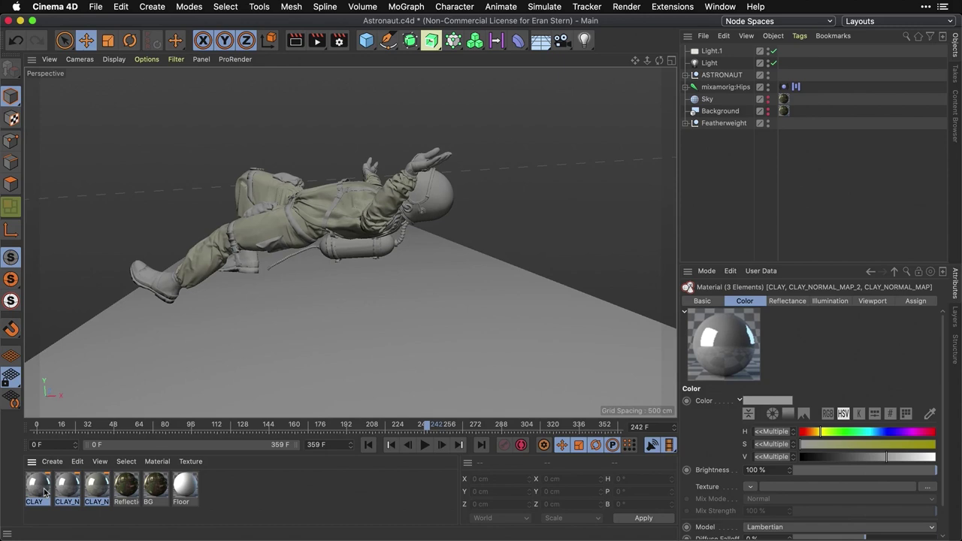
key(Delete)
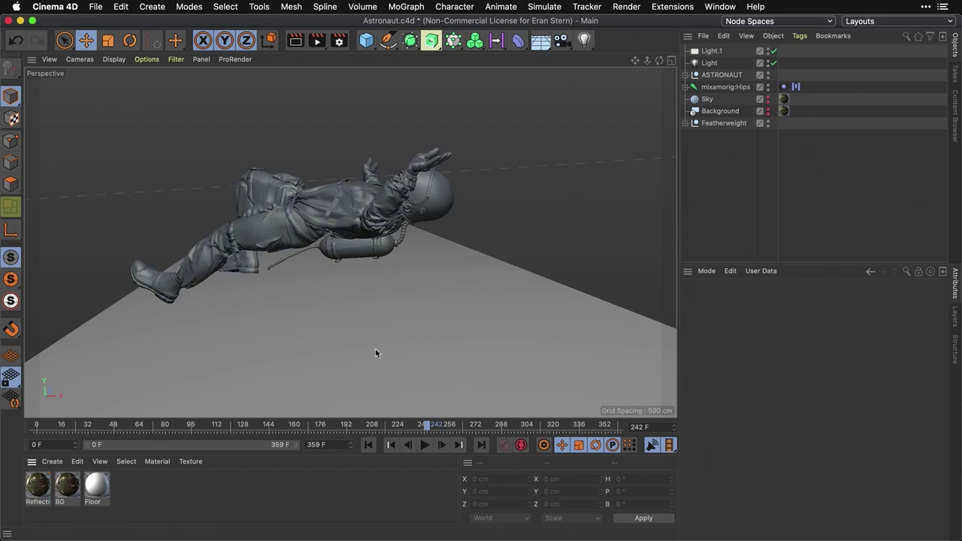
Delete all leftover material tags on the ASTRONAUT group's meshes
click(686, 75)
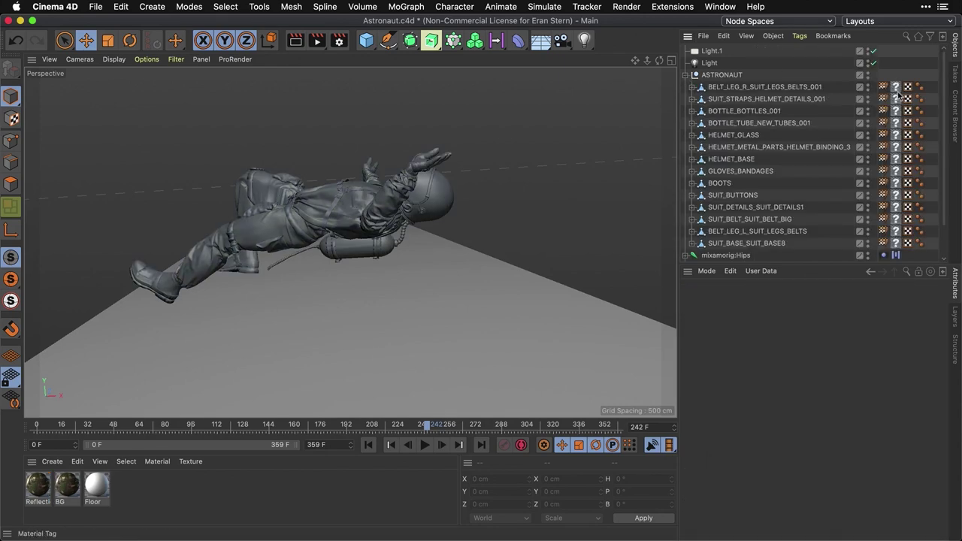
click(896, 243)
drag(899, 236, 896, 101)
key(Delete)
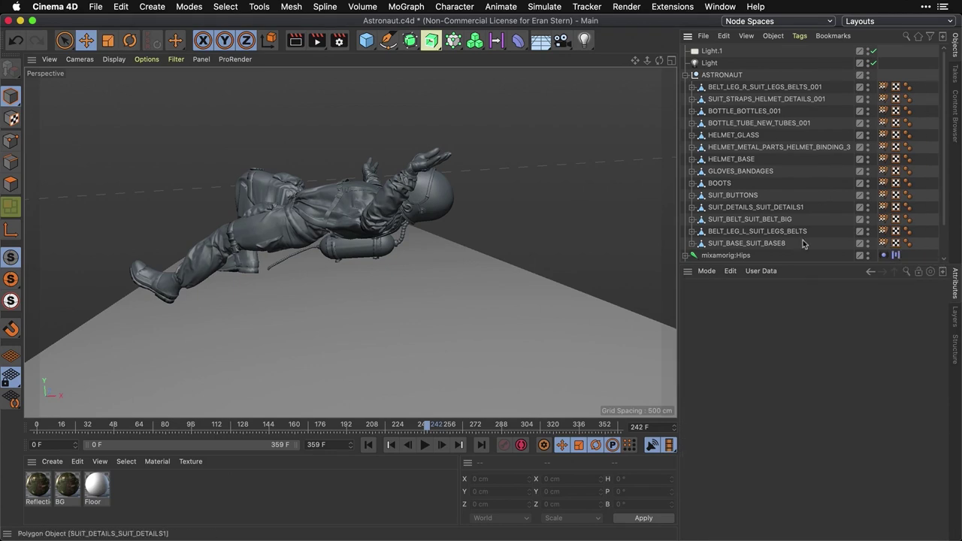
Create a new material named 'Glass' with 5% saturation
double_click(131, 483)
click(31, 501)
double_click(31, 502)
text(Glass)
key(Return)
double_click(39, 485)
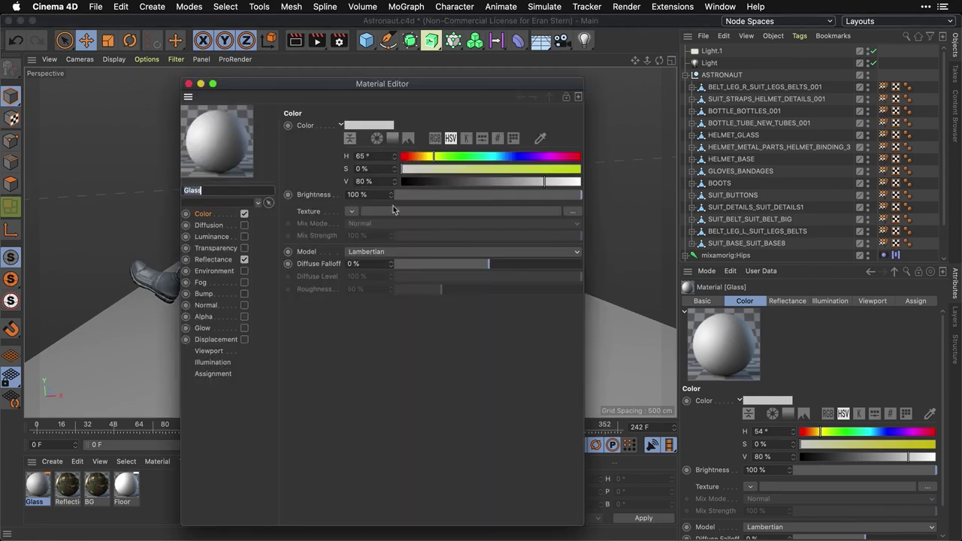
drag(373, 81, 529, 57)
drag(526, 142, 482, 144)
text(5)
key(Tab)
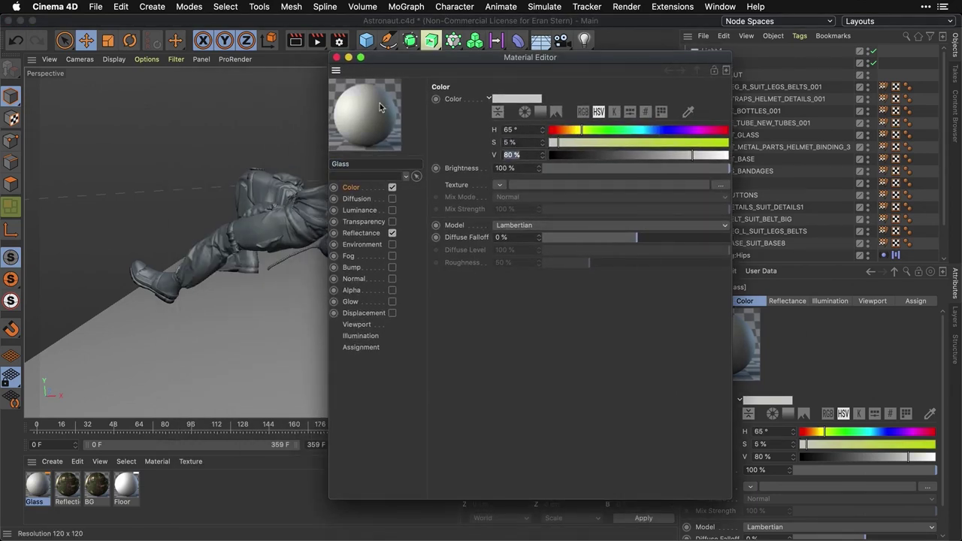
Replace the Glass material's default specular with a GGX reflection layer at 60%
click(359, 233)
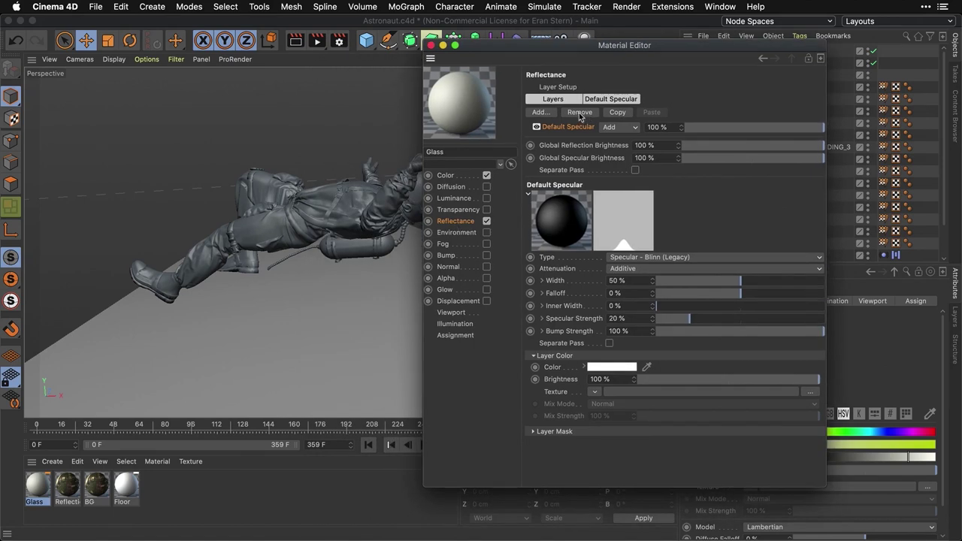
click(580, 112)
click(541, 113)
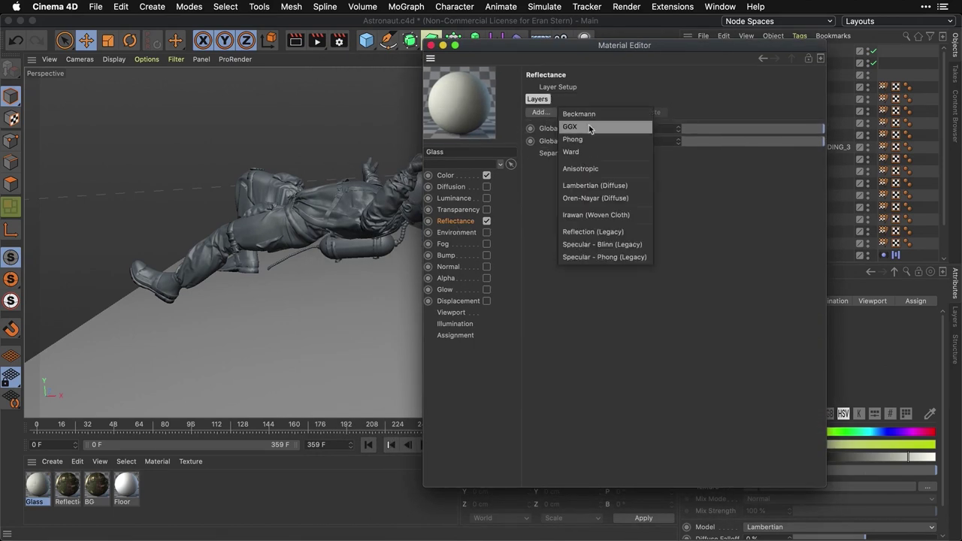
click(568, 128)
double_click(626, 127)
text(60)
key(Tab)
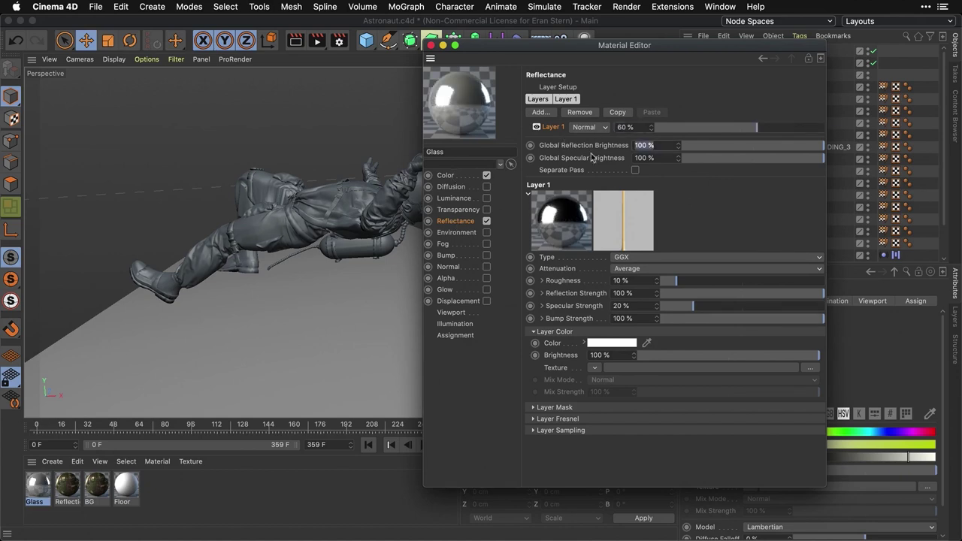
click(431, 46)
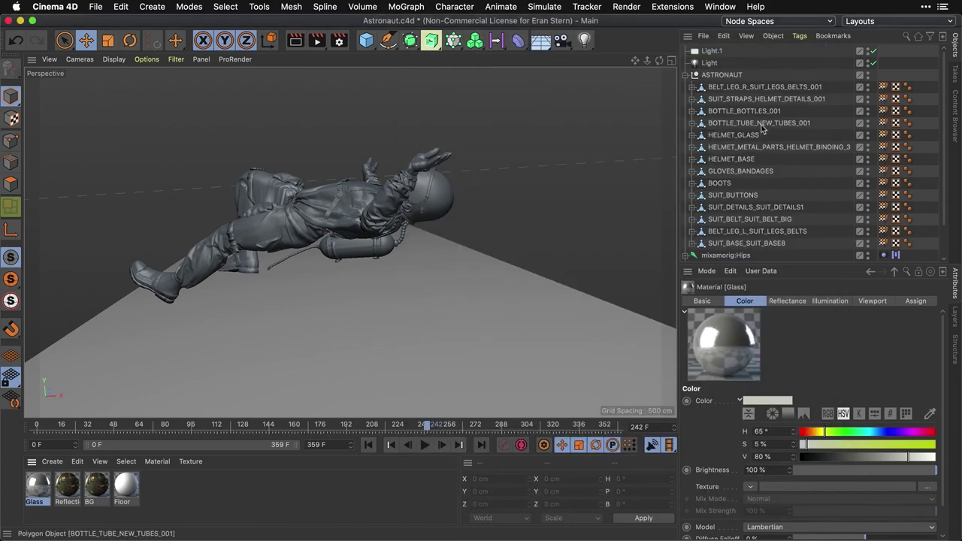
Apply Glass to HELMET_GLASS, BOTTLE_BOTTLES_001, BOTTLE_TUBE_NEW_TUBES_001 and SUIT_BUTTONS
click(735, 136)
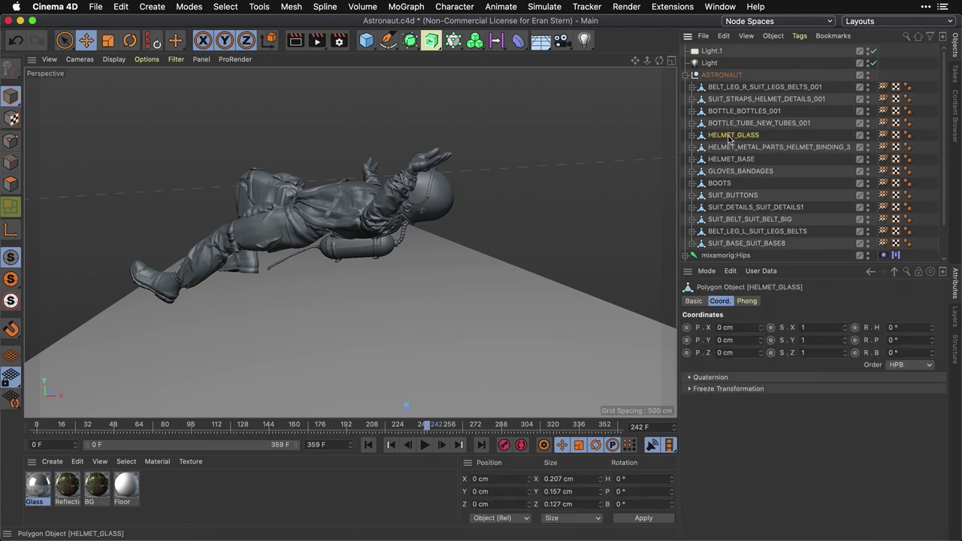
drag(38, 484, 739, 135)
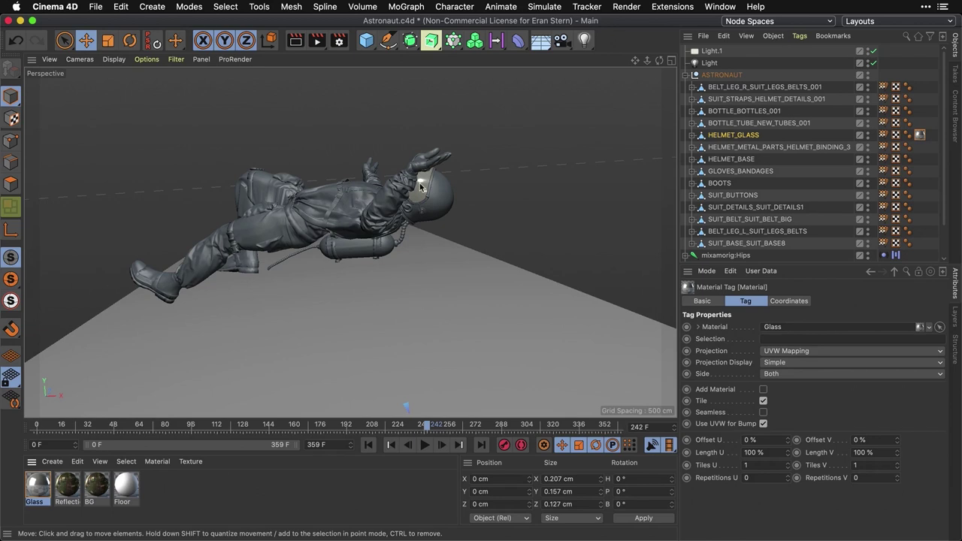
click(741, 111)
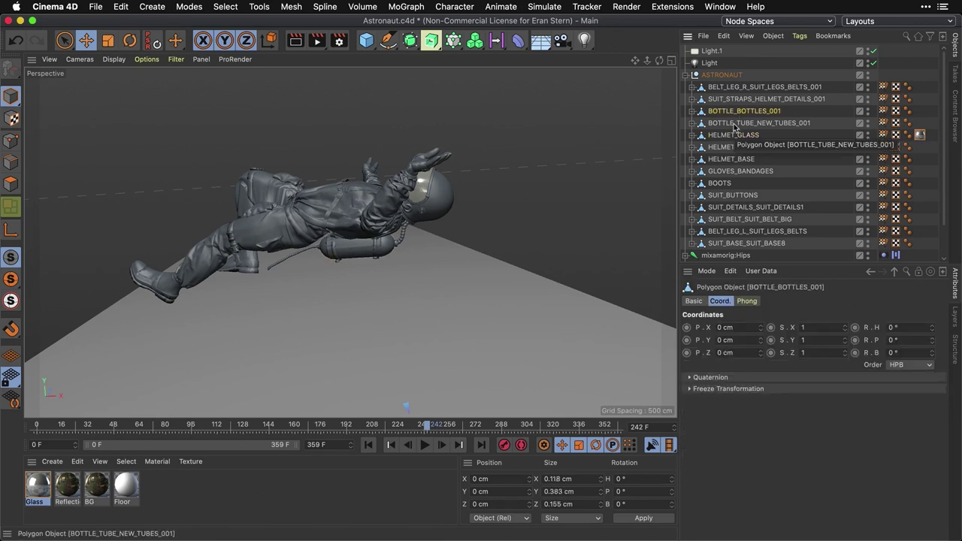
ctrl+click(733, 123)
ctrl+click(733, 195)
right_click(36, 485)
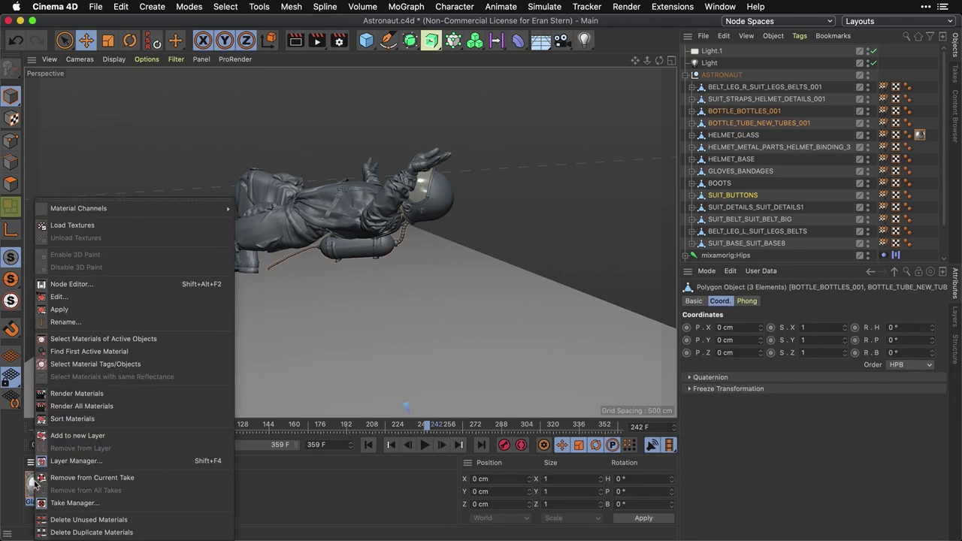
click(75, 312)
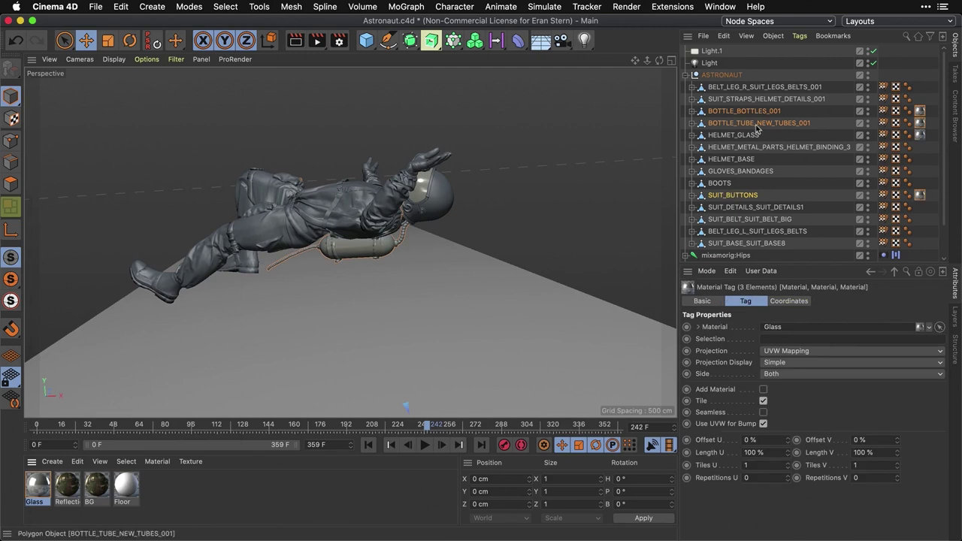
Select the leg belts, suit straps and SUIT_BELT_SUIT_BELT_BIG meshes
click(758, 88)
ctrl+click(756, 99)
ctrl+click(755, 232)
ctrl+click(752, 243)
ctrl+click(753, 243)
ctrl+click(749, 219)
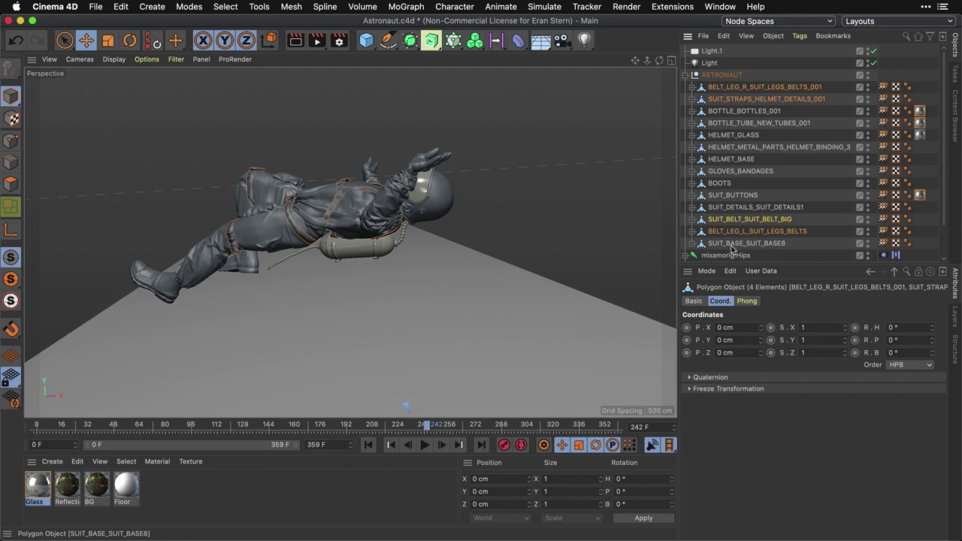
Create a 'Stripes' material with reflectance off, colour value 96% and luminance at 30%
double_click(158, 489)
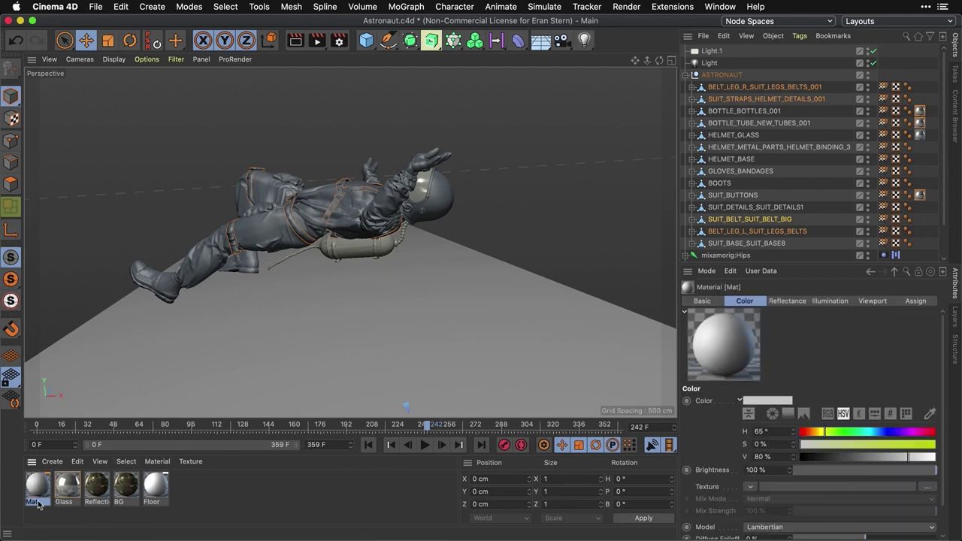
double_click(35, 502)
text(Stripes)
key(Return)
double_click(37, 484)
click(243, 259)
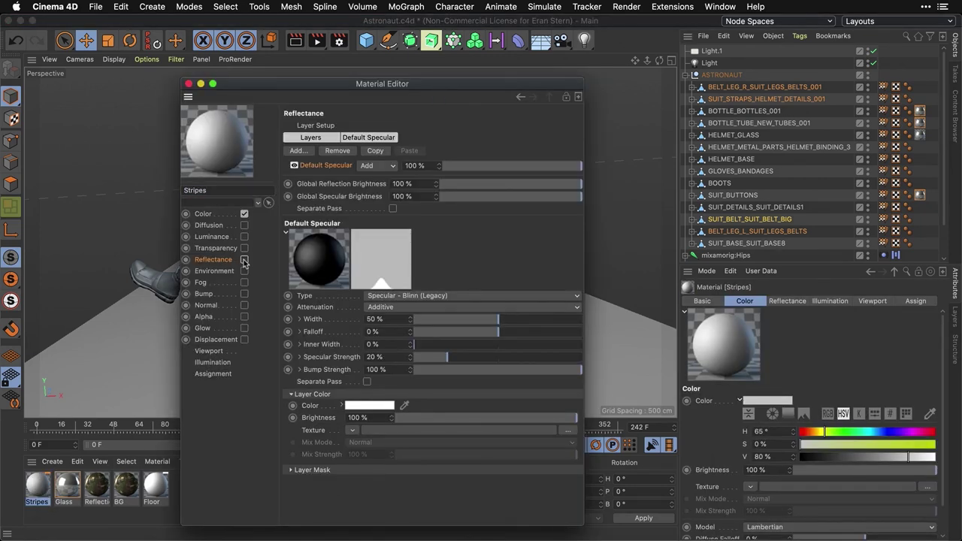
click(203, 214)
drag(560, 182, 573, 183)
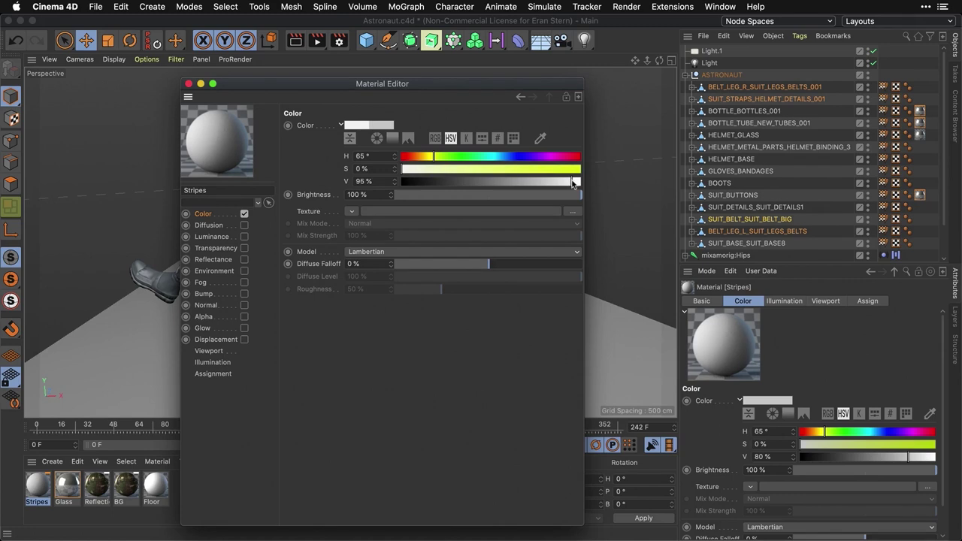
click(208, 239)
drag(579, 196, 448, 197)
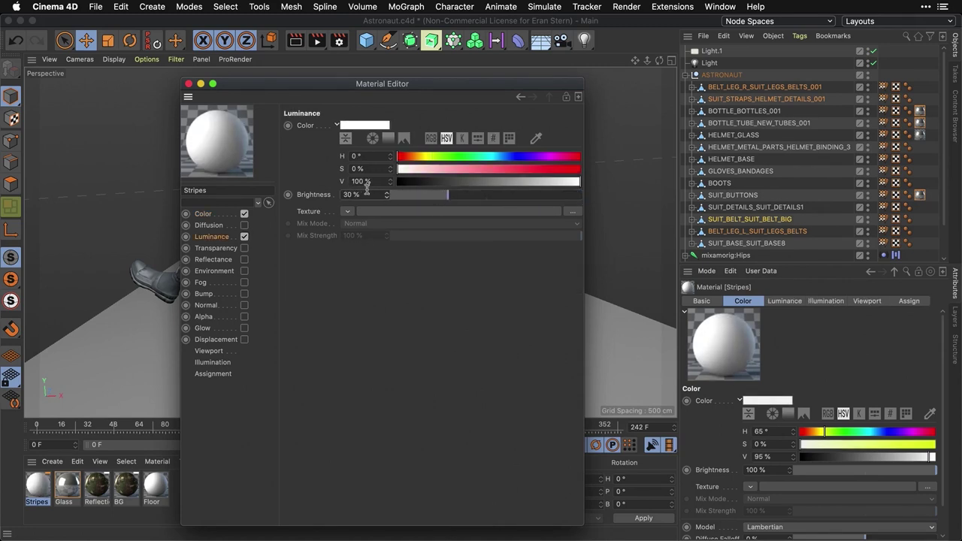
Apply the Stripes material to the four selected belt and strap meshes
click(188, 85)
right_click(38, 485)
click(64, 313)
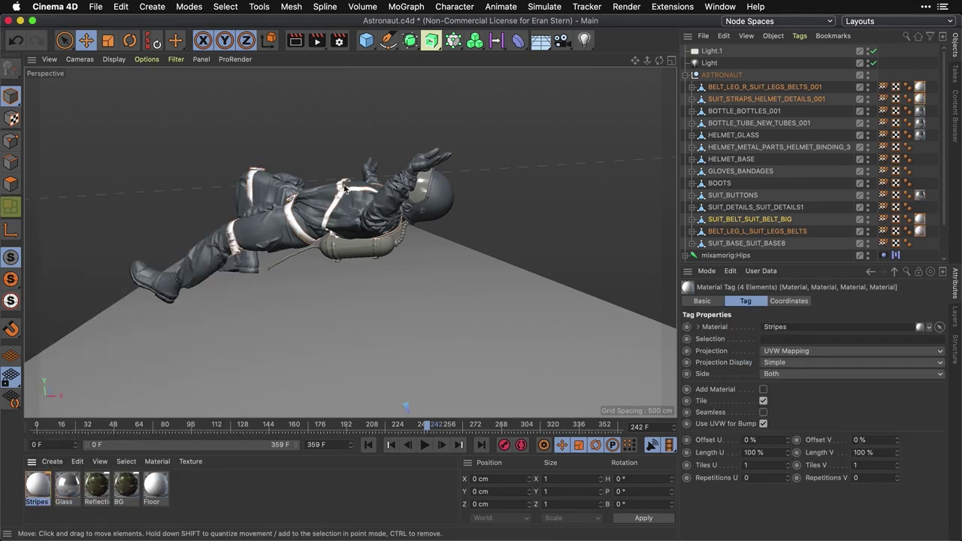
Add a 'Pockets' material with specular at 20% and assign it to SUIT_DETAILS
key(ctrl+v)
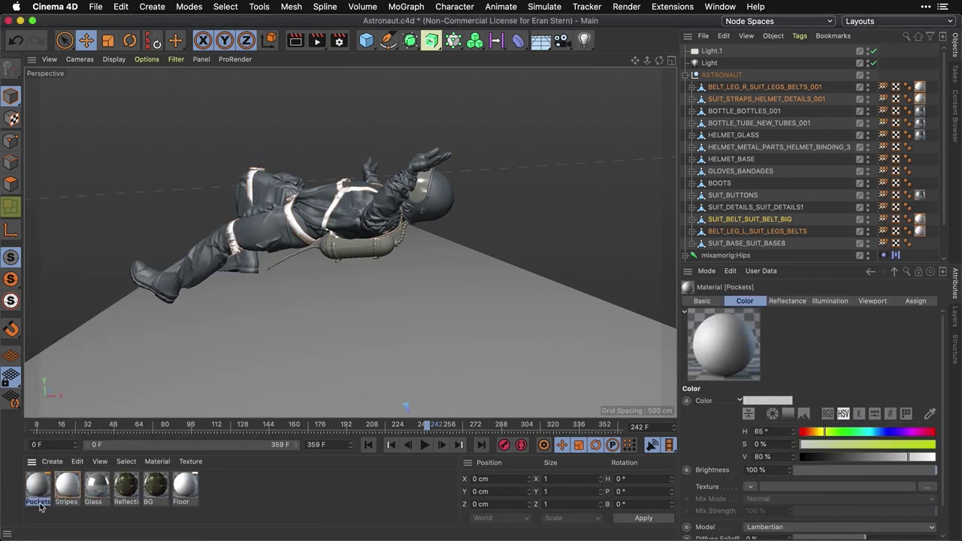
double_click(38, 487)
click(214, 259)
drag(581, 196, 468, 196)
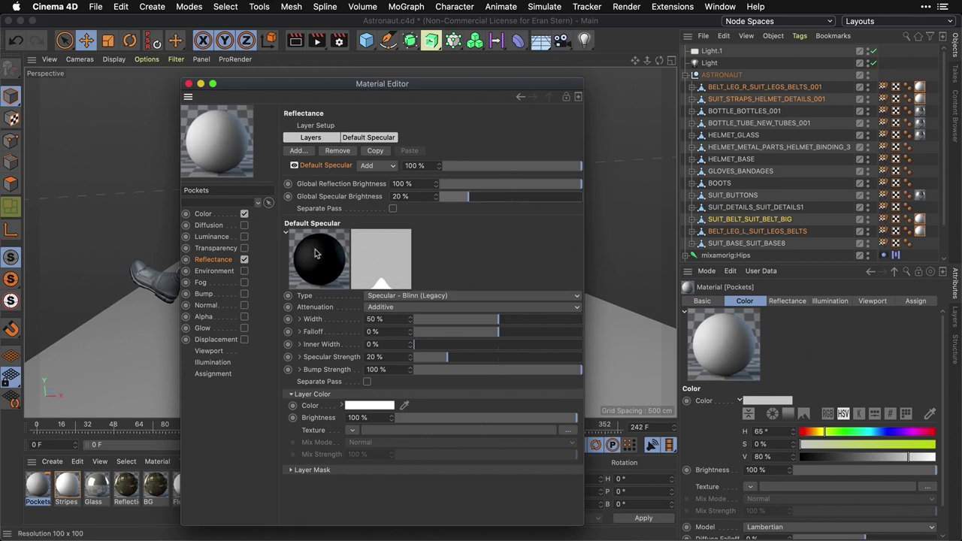
drag(218, 137, 773, 208)
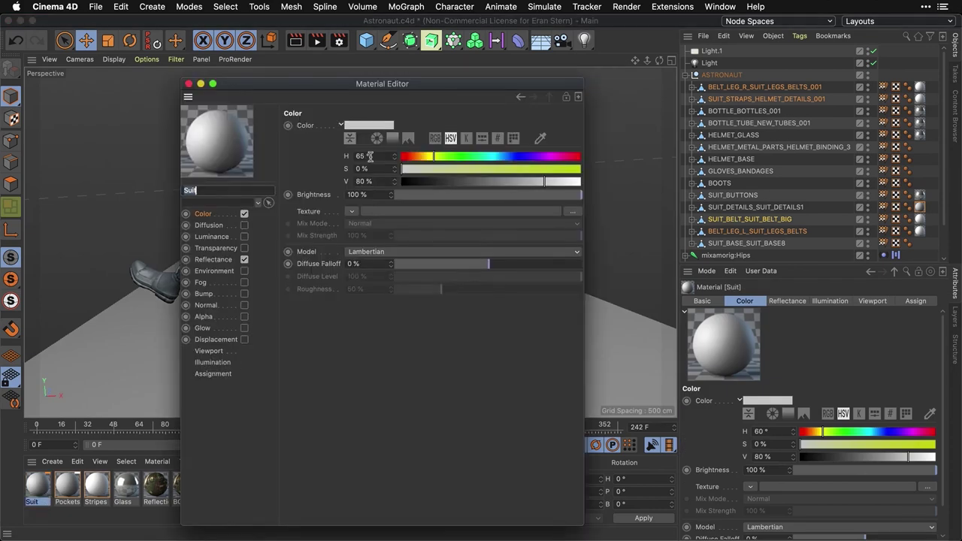
Set the Suit material colour to saturation 10% and value 60%
key(Tab)
text(10)
key(Tab)
text(60)
key(Return)
Enable bump on the Suit material with Fabric.jpg and apply it to SUIT_BASE
click(213, 260)
click(203, 294)
click(245, 294)
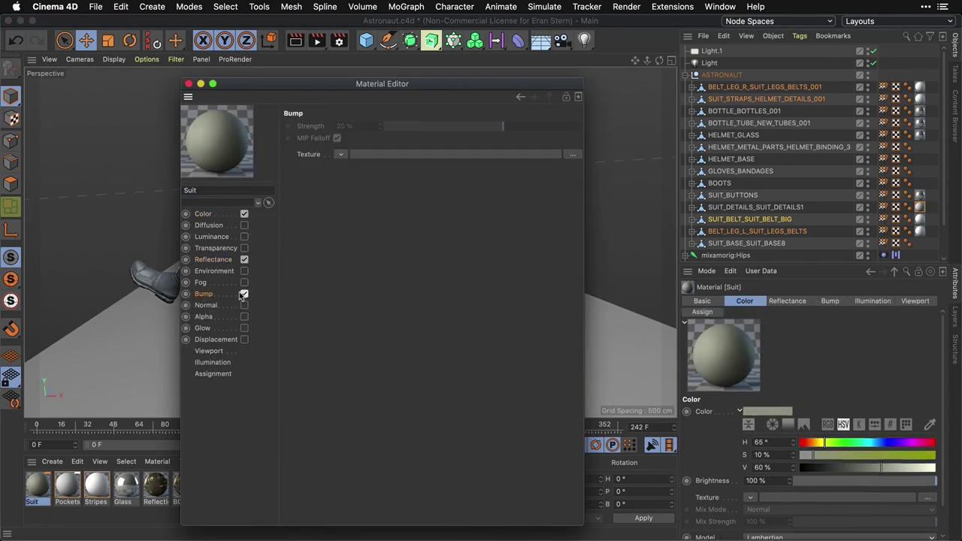
click(573, 154)
click(463, 98)
key(space)
key(space)
key(Return)
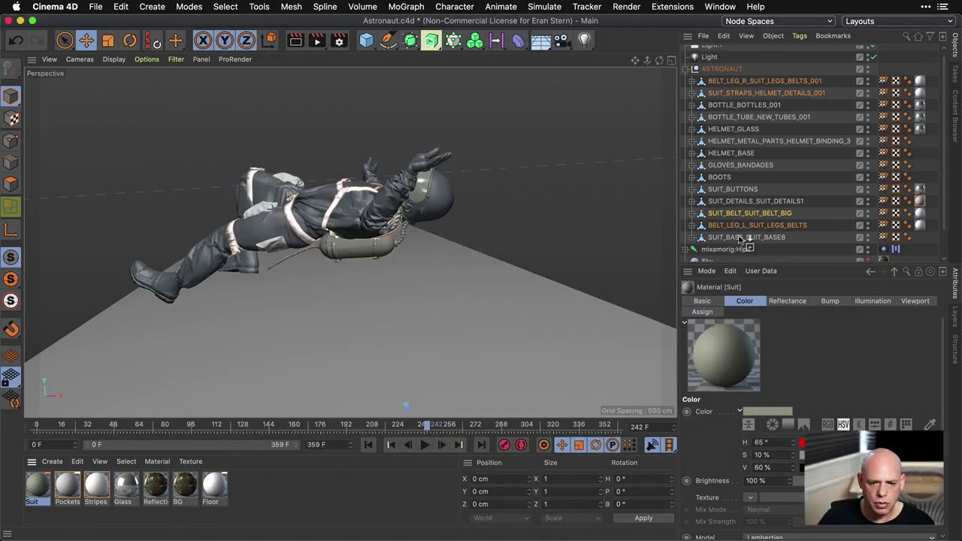
drag(740, 239, 740, 239)
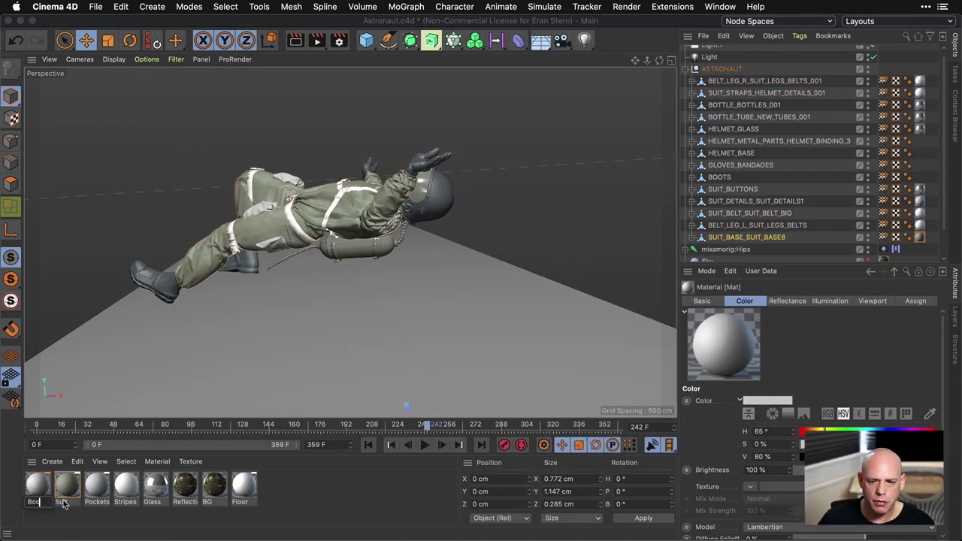
Create a near-black Boots & Gloves material (S 10%, V 10%, GGX layer) and apply it to the boots and gloves
double_click(37, 485)
click(202, 189)
click(203, 214)
click(328, 170)
text(10)
key(Tab)
text(10)
key(Return)
click(214, 260)
click(337, 155)
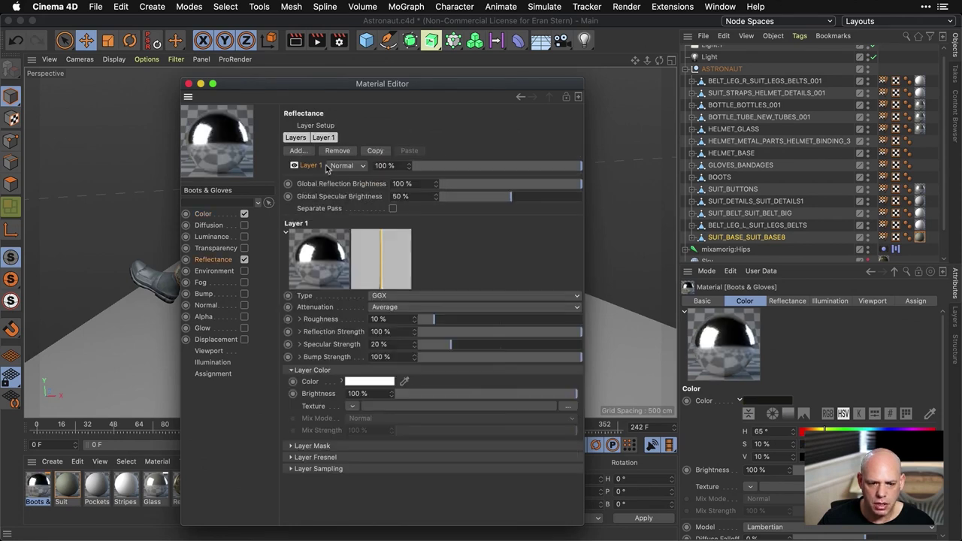
drag(217, 141, 428, 162)
click(740, 141)
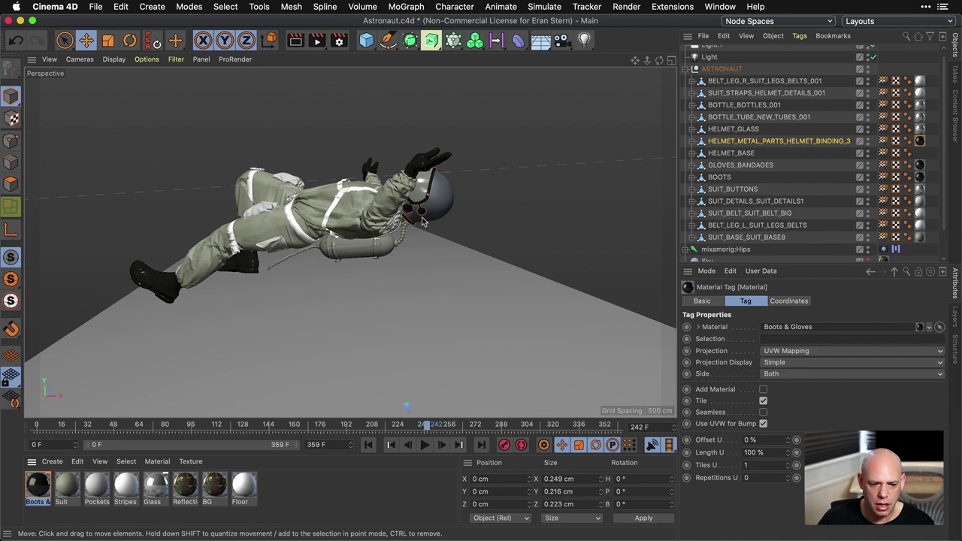
Create a Helmet material with colour HSV 10/90/75
double_click(920, 141)
click(203, 213)
text(10	90	75)
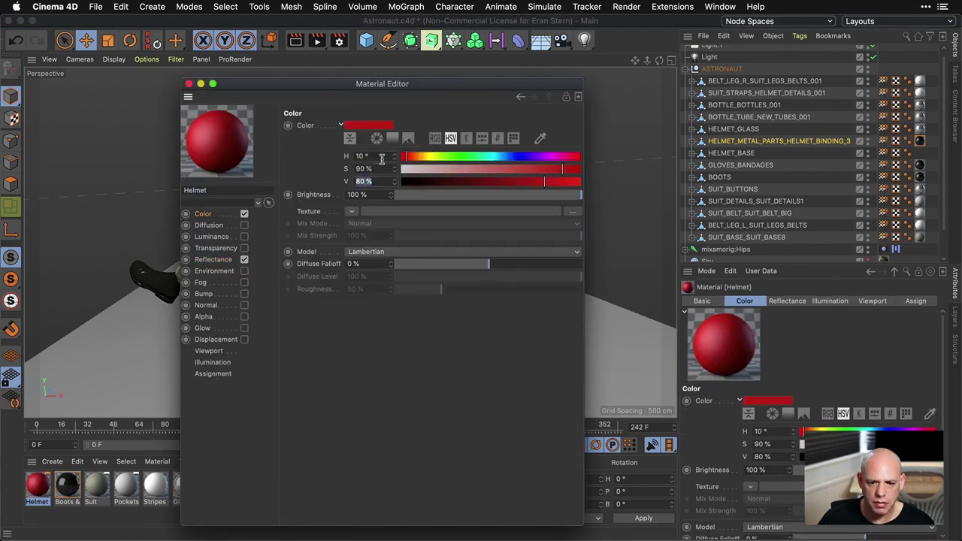
key(Return)
Replace the Helmet's specular with a 15% GGX layer using Conductor Fresnel, then apply it to HELMET_BASE
click(213, 259)
click(338, 150)
click(298, 150)
click(338, 164)
text(15)
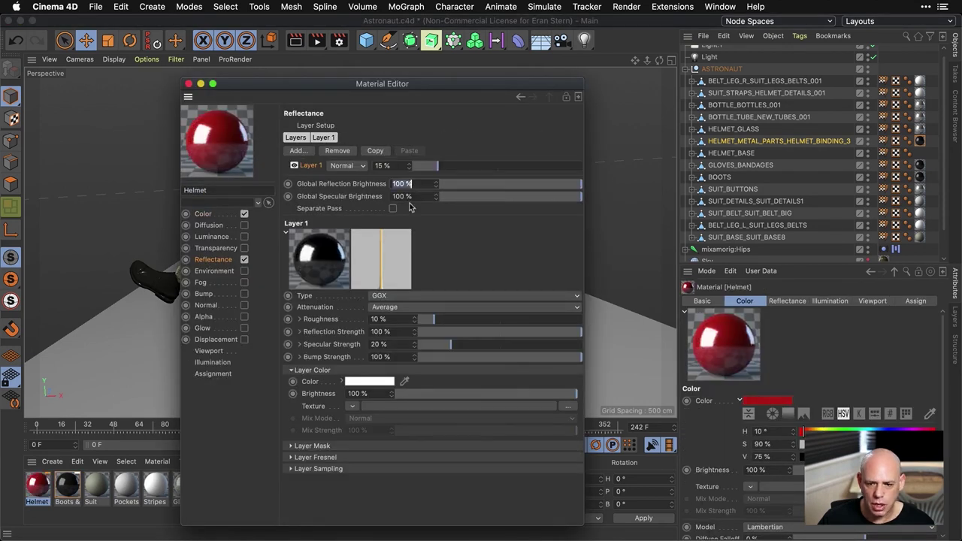
click(292, 457)
click(408, 426)
click(399, 445)
click(399, 438)
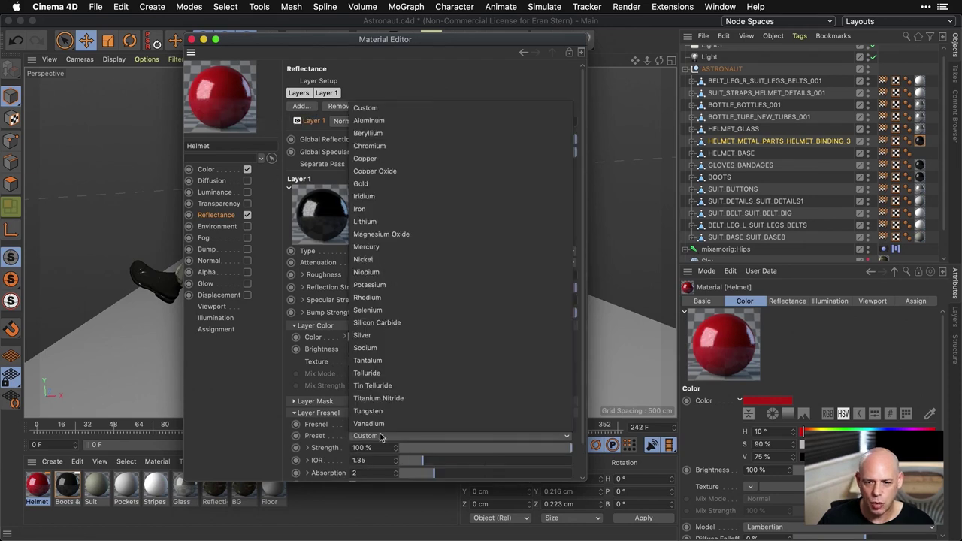
click(376, 188)
click(631, 180)
drag(733, 179, 731, 153)
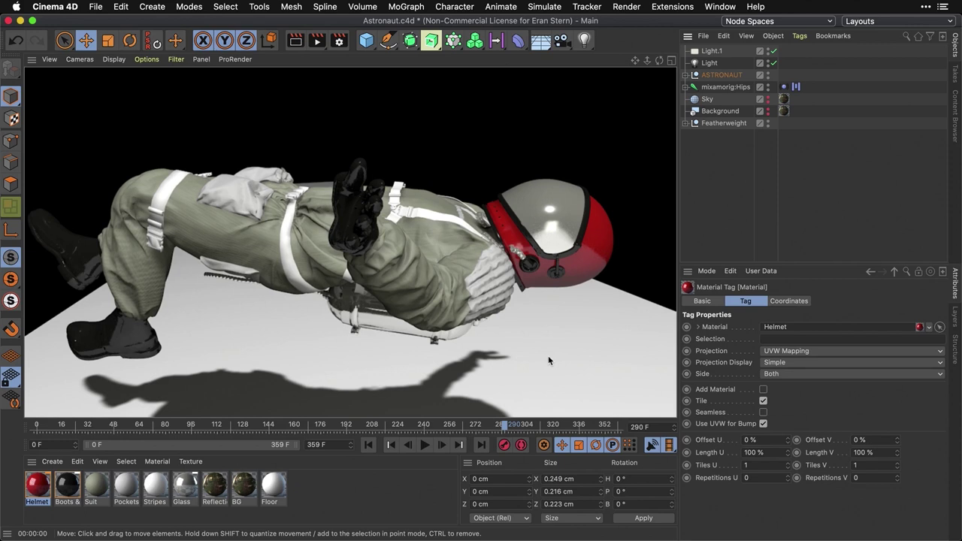
Make the Sky visible and give it a Compositing tag with Seen by Camera turned off
click(768, 97)
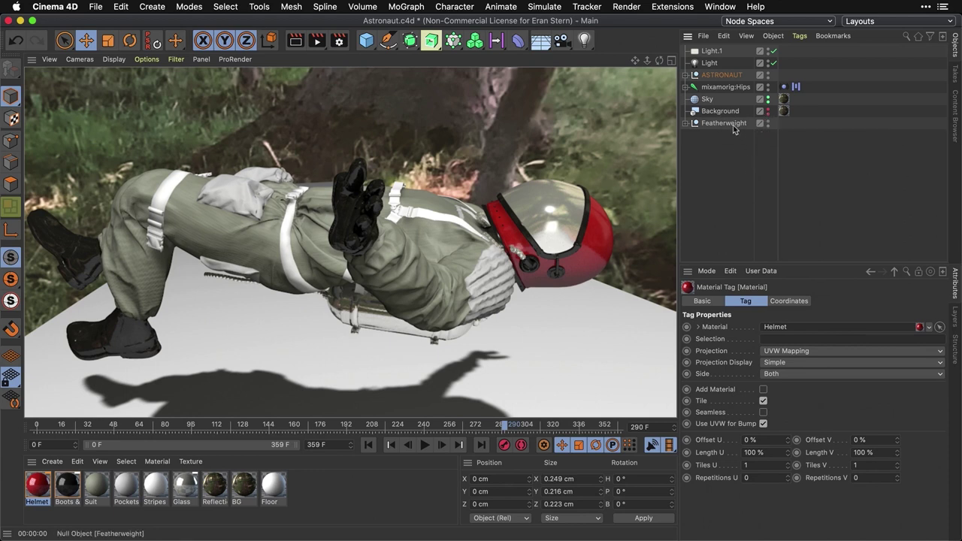
click(709, 100)
click(800, 36)
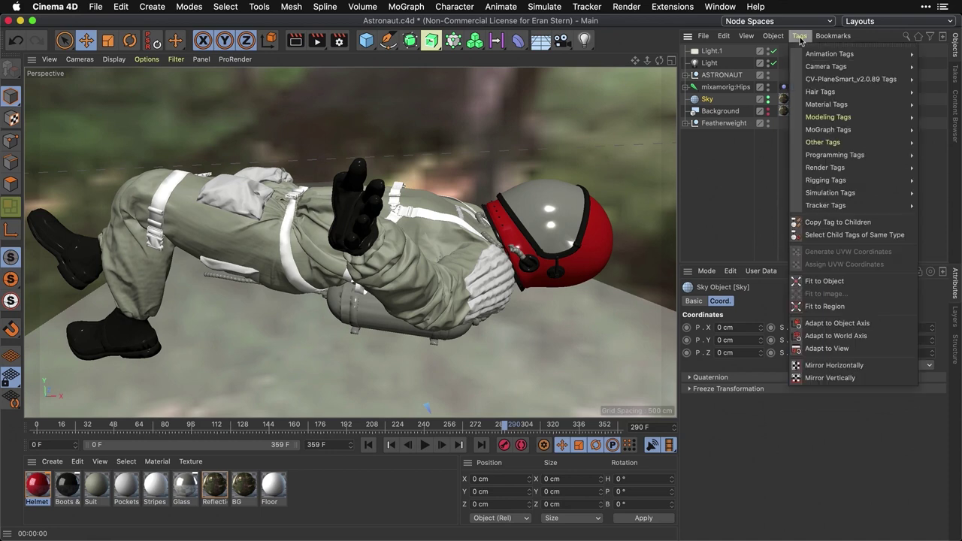
mouse_move(827, 168)
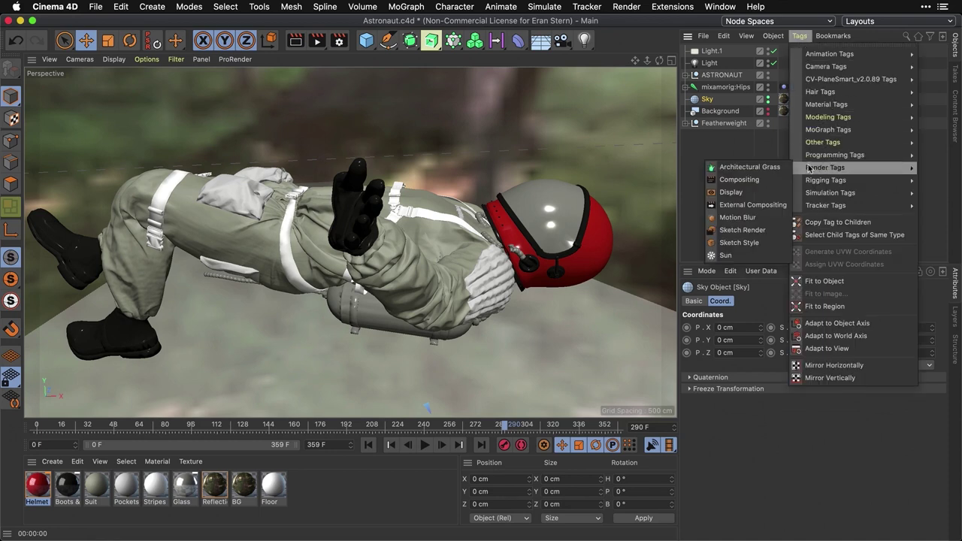
click(759, 181)
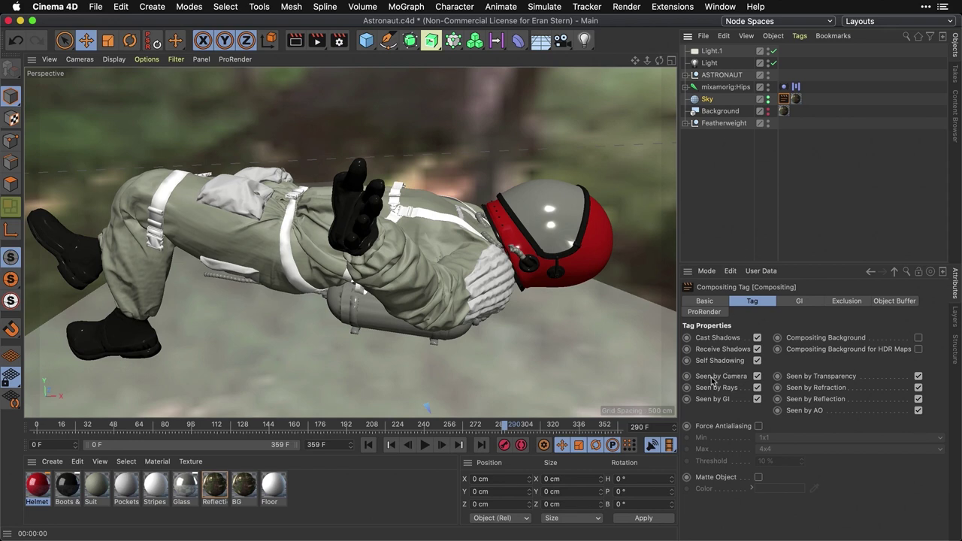
click(757, 376)
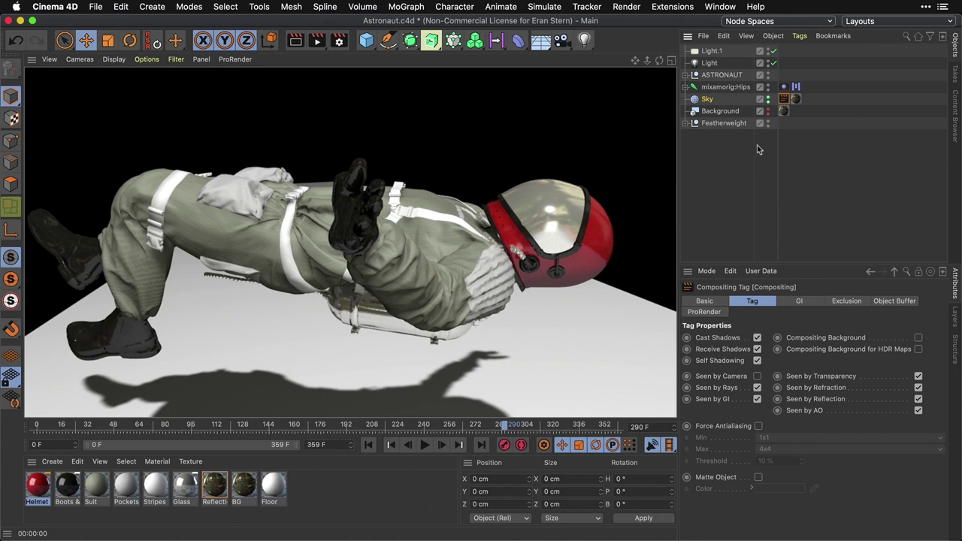
click(723, 77)
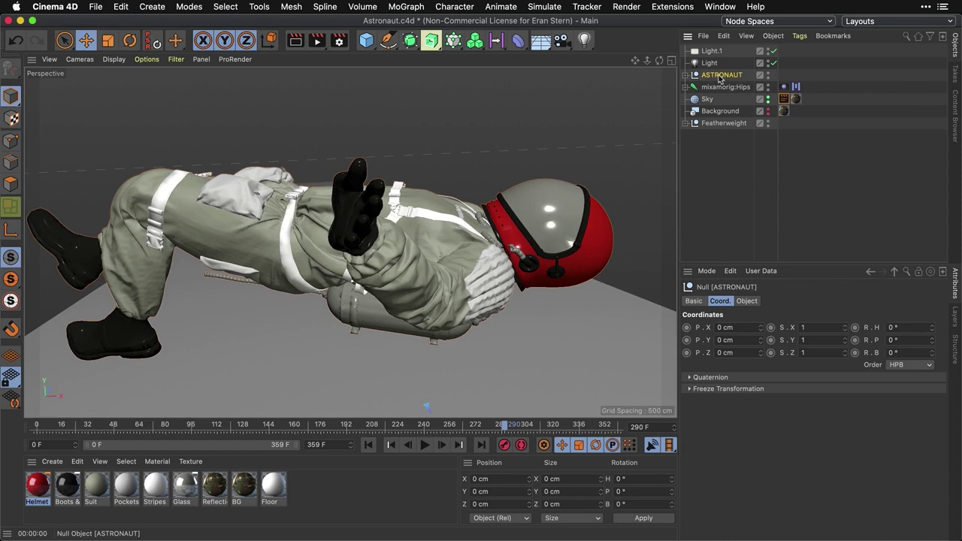
Add a Compositing tag to ASTRONAUT with Object Buffer 1 enabled
click(799, 35)
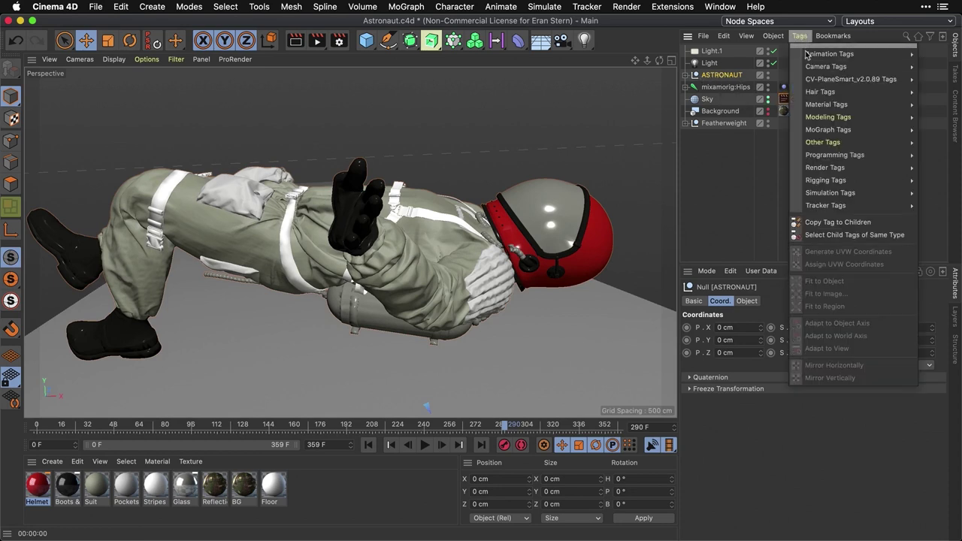
mouse_move(821, 168)
click(760, 183)
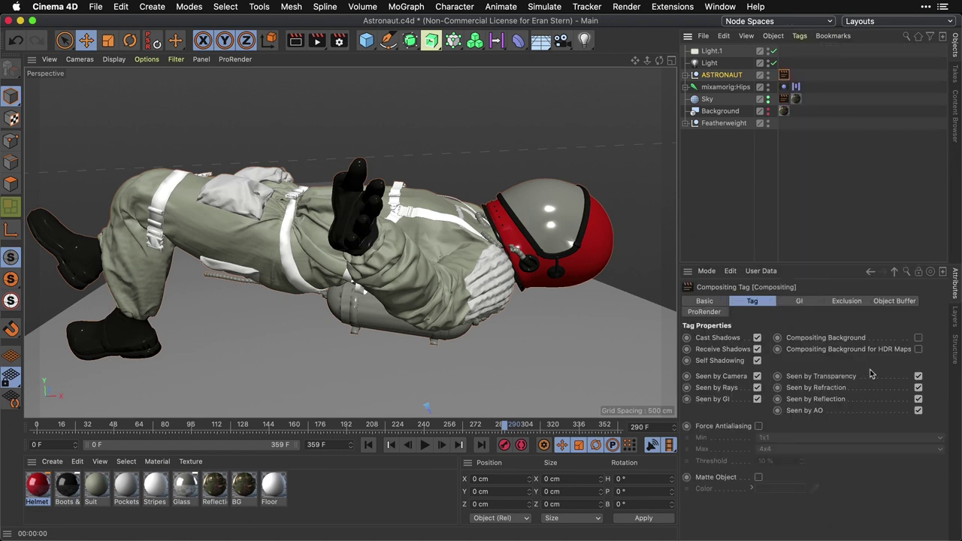
click(894, 301)
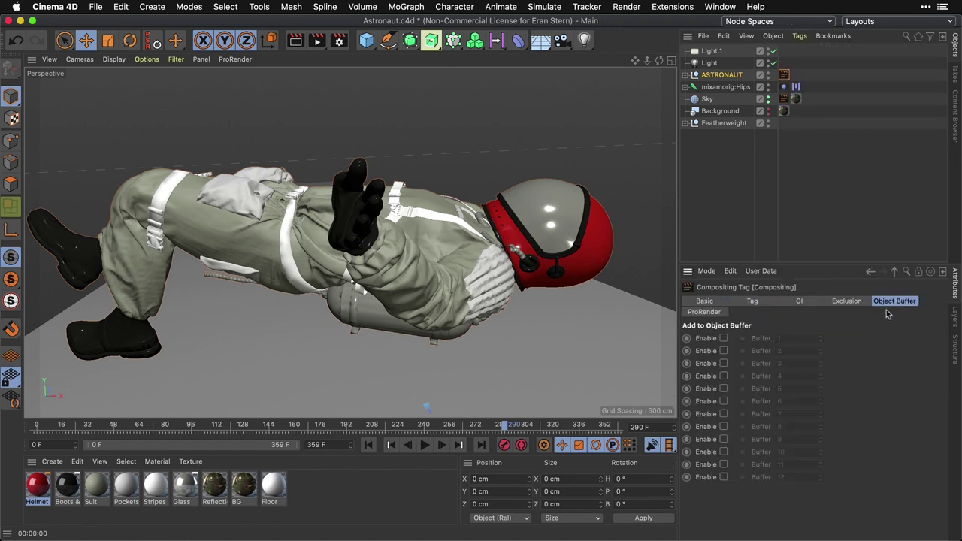
click(723, 339)
Render the viewport preview at frame 196 and bring up the Layers manager
key(ctrl+r)
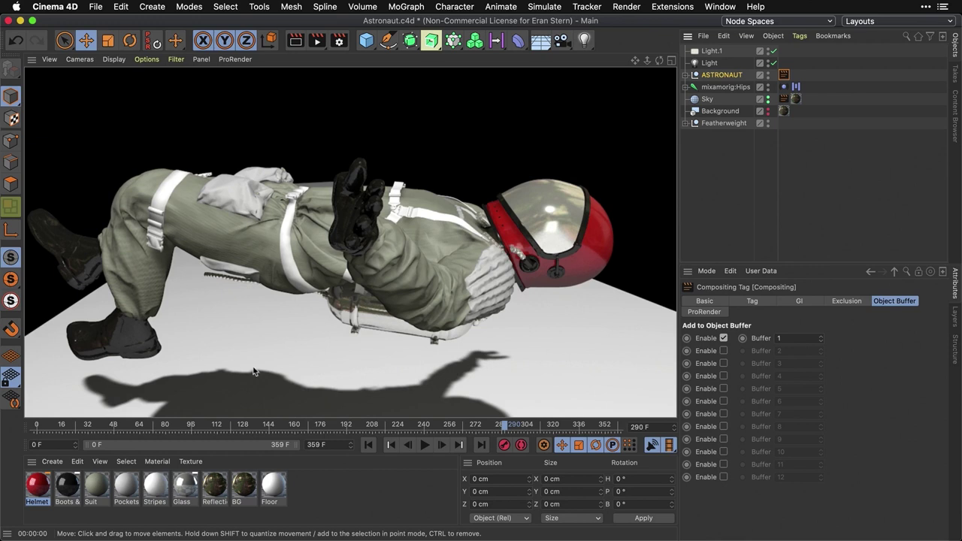
drag(506, 426, 357, 426)
key(ctrl+r)
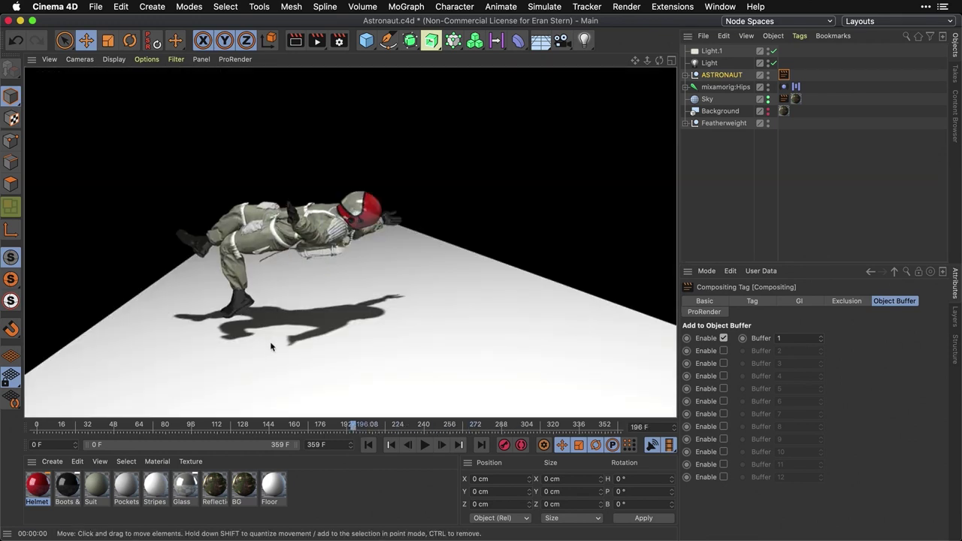
click(955, 315)
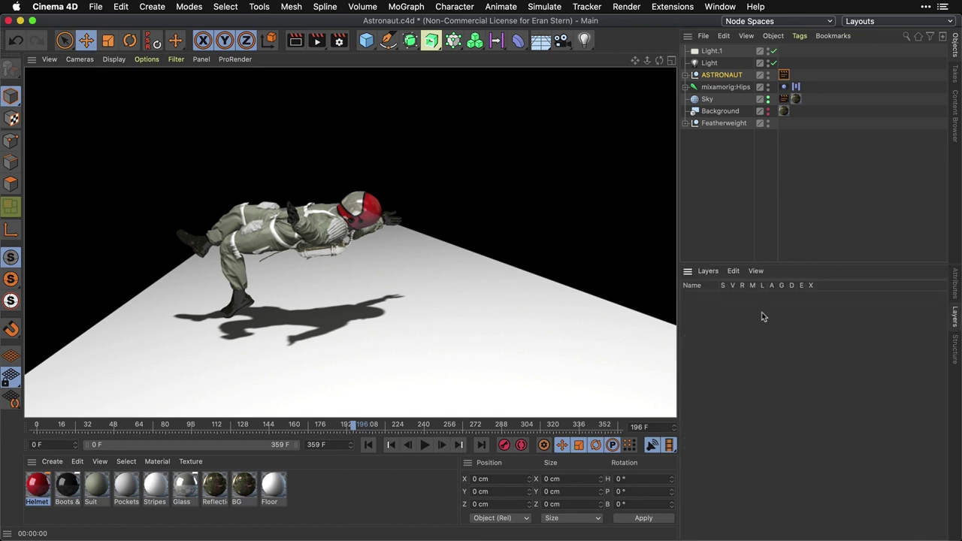
Create a new layer named Astronaut
click(708, 271)
click(714, 292)
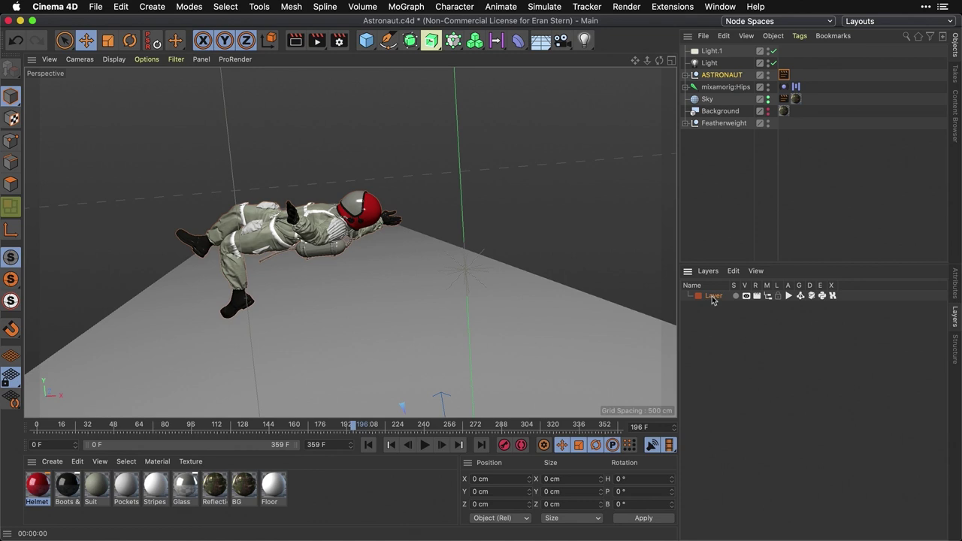
double_click(713, 296)
text(As)
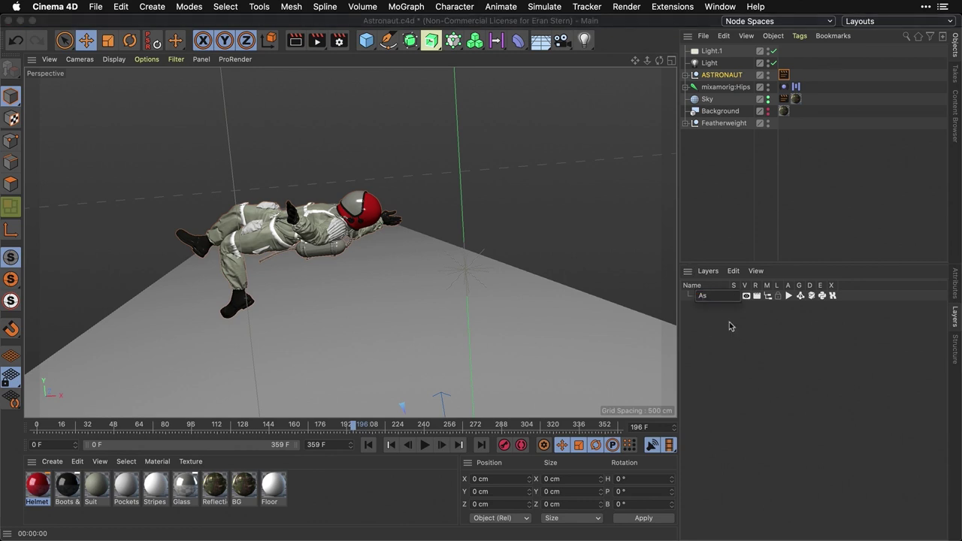
text(tronaut)
key(Return)
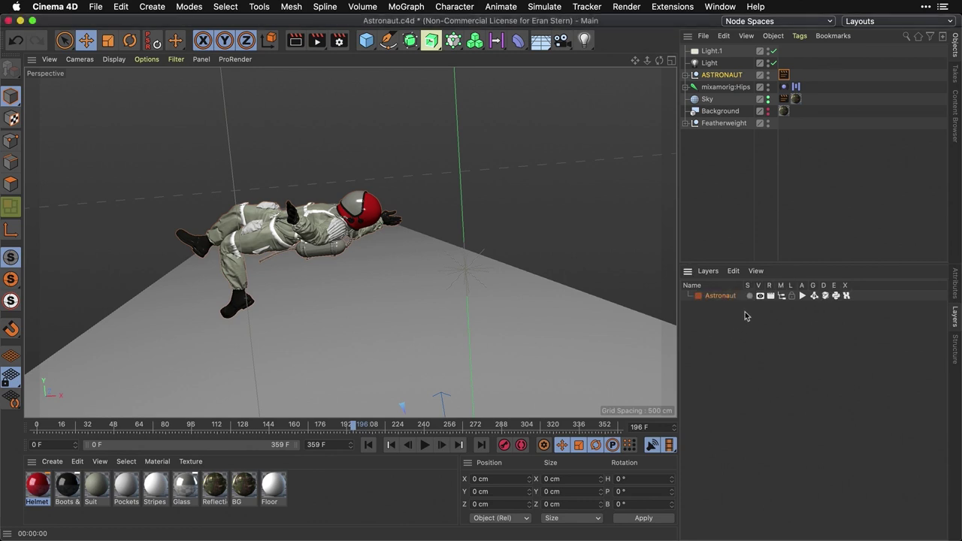
Assign the ASTRONAUT null and all its meshes to the Astronaut layer and colour it blue
right_click(716, 78)
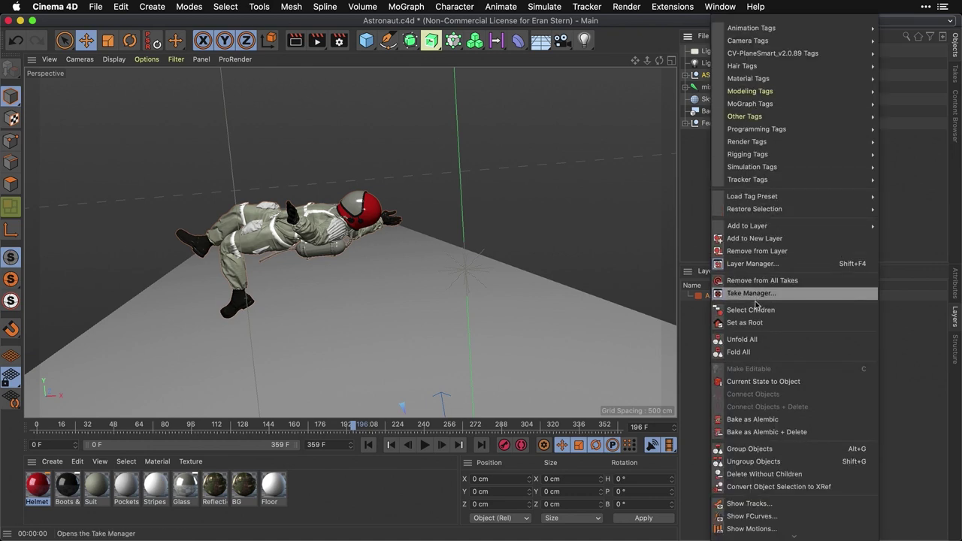
click(758, 209)
click(685, 75)
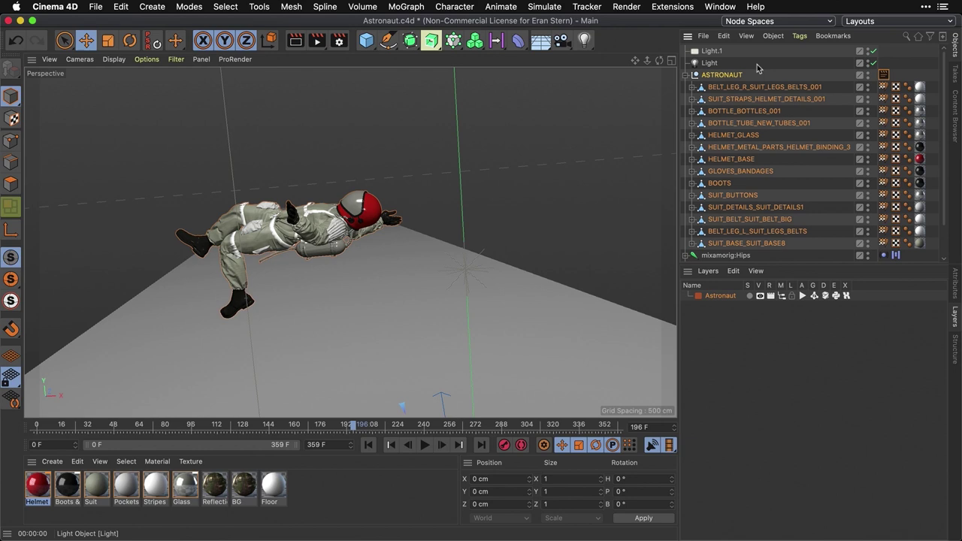
click(731, 77)
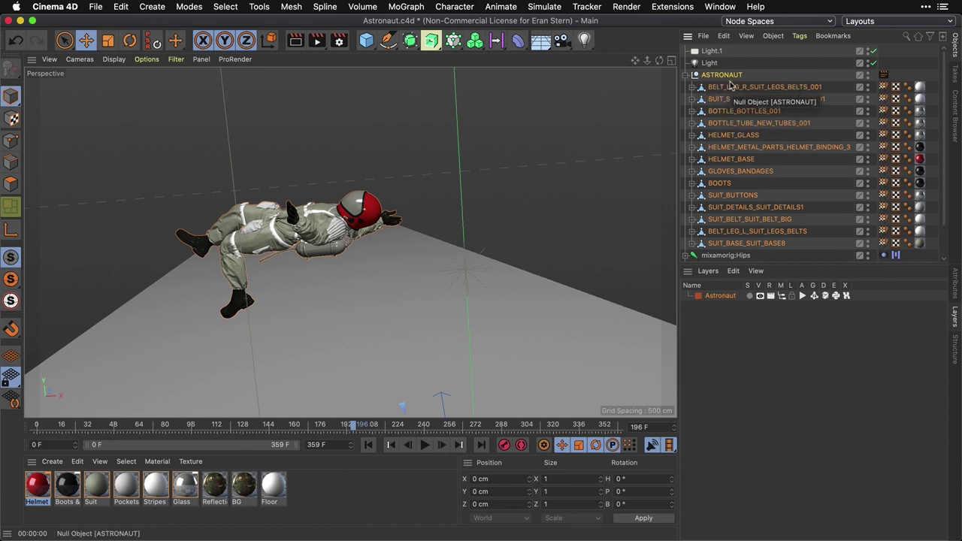
drag(720, 78, 728, 305)
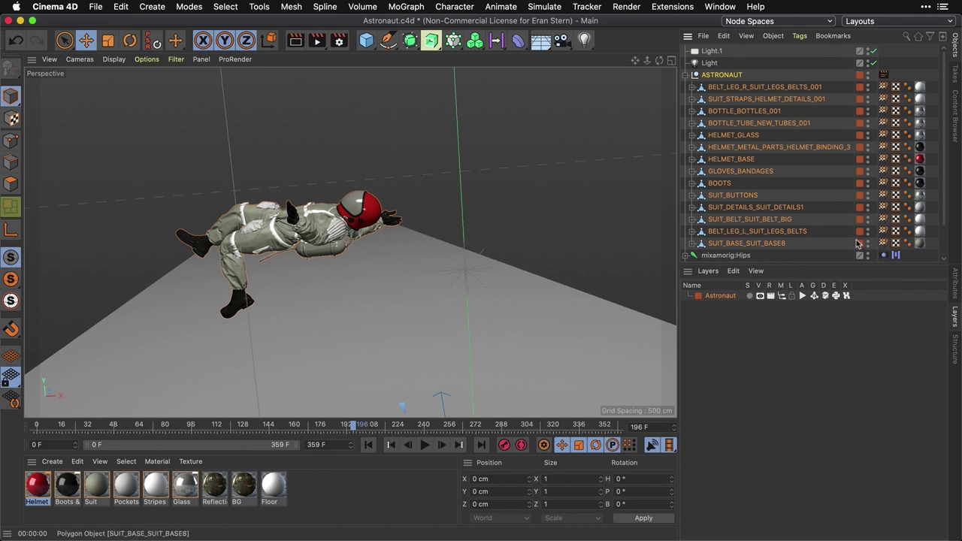
double_click(698, 295)
drag(645, 299, 757, 300)
click(719, 339)
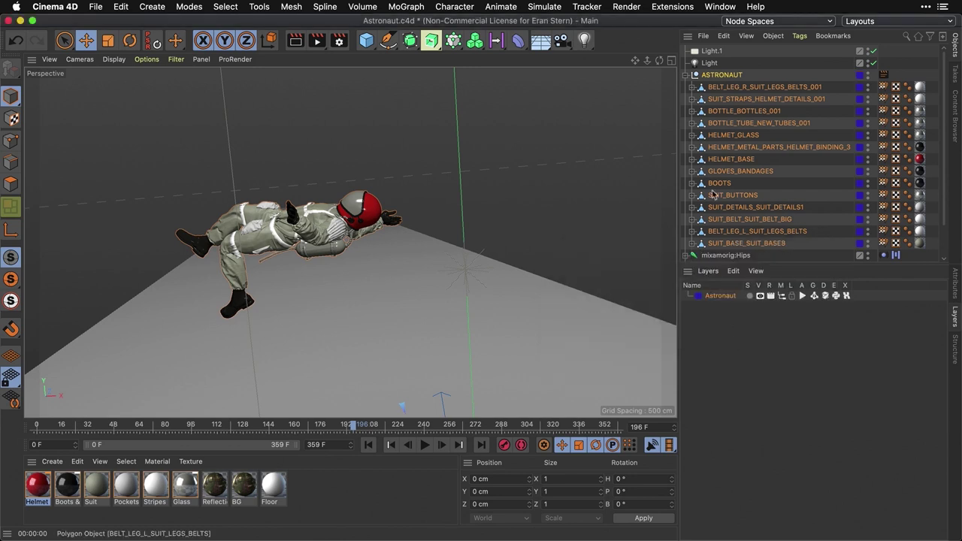
click(692, 75)
Add a second layer named Ground Shadows
click(708, 272)
click(727, 289)
double_click(711, 307)
text(Ground Shadows)
key(Return)
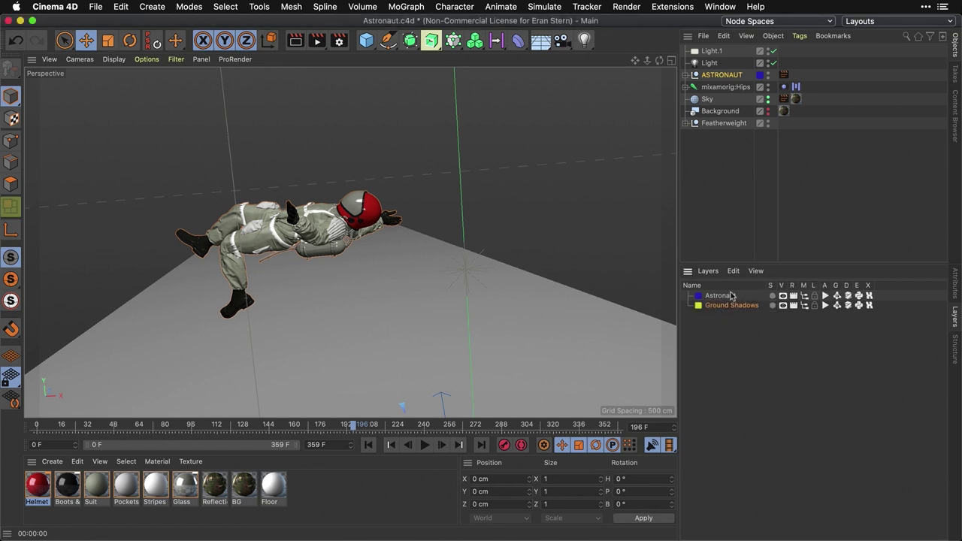
Put the Floor object on the Ground Shadows layer and change its colour from yellow to dark grey
click(686, 123)
drag(718, 156, 745, 316)
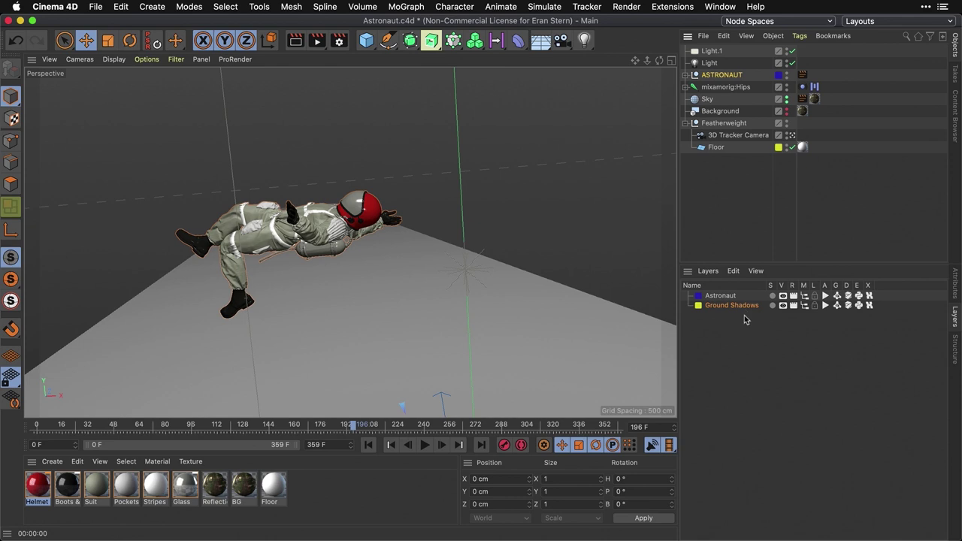
click(699, 307)
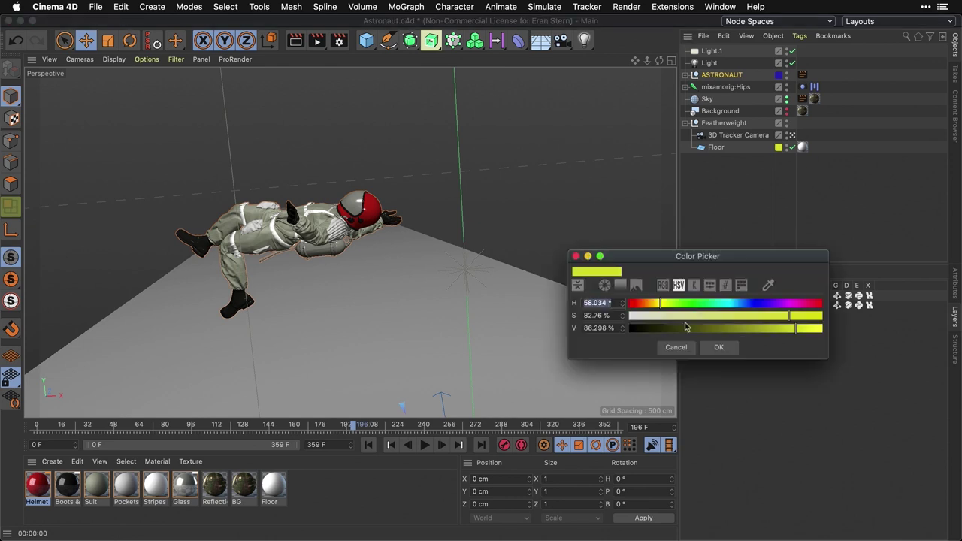
drag(778, 320, 658, 334)
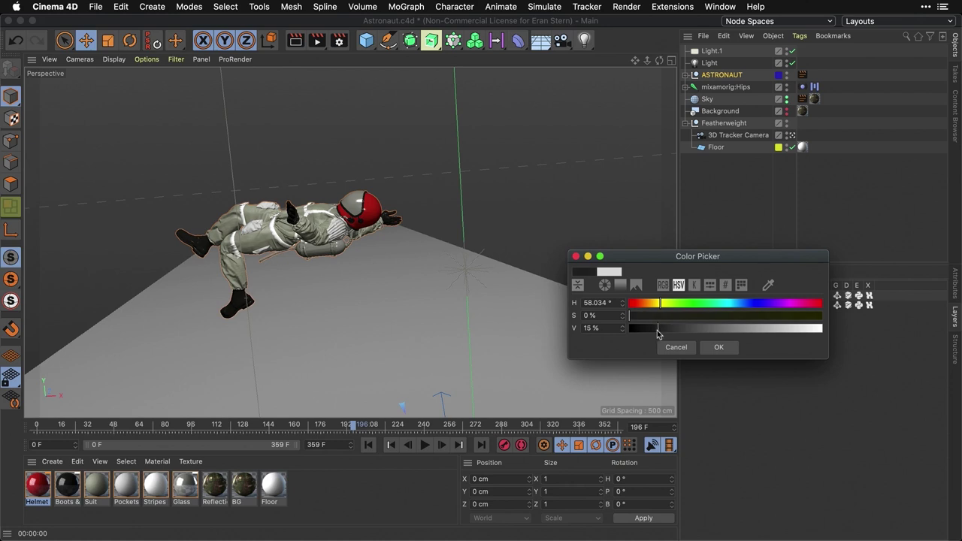
click(702, 347)
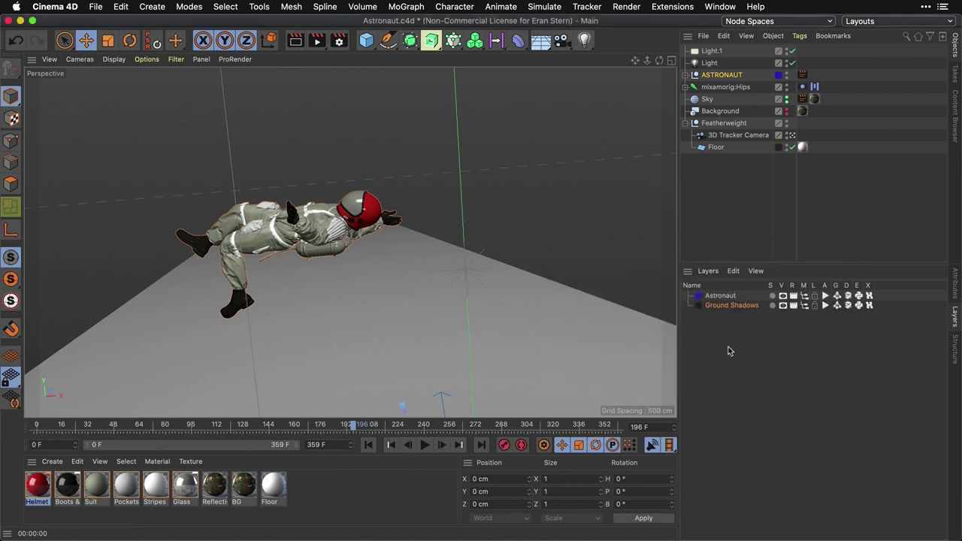
click(686, 123)
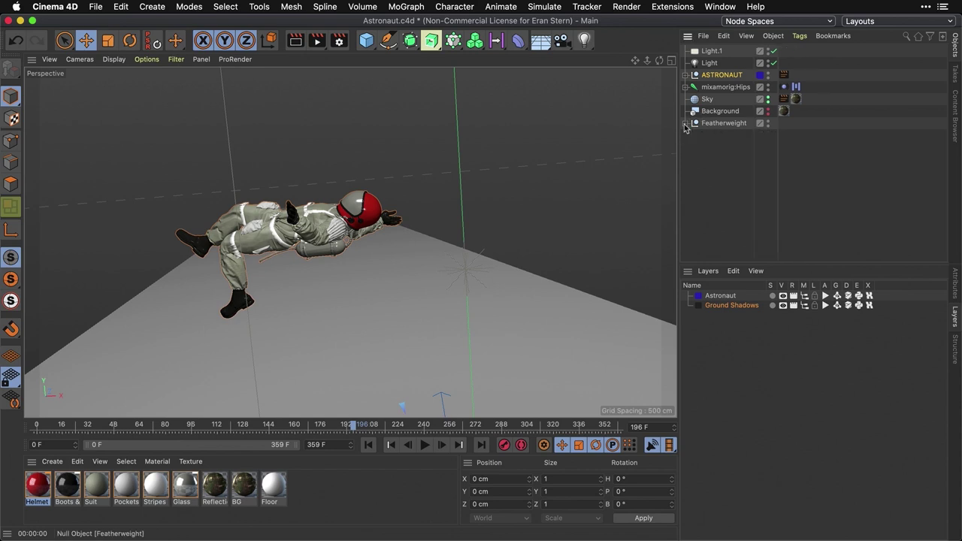
Toggle the Ground Shadows and Astronaut layers' visibility off and back on to check them
click(782, 305)
click(783, 306)
click(783, 297)
click(782, 296)
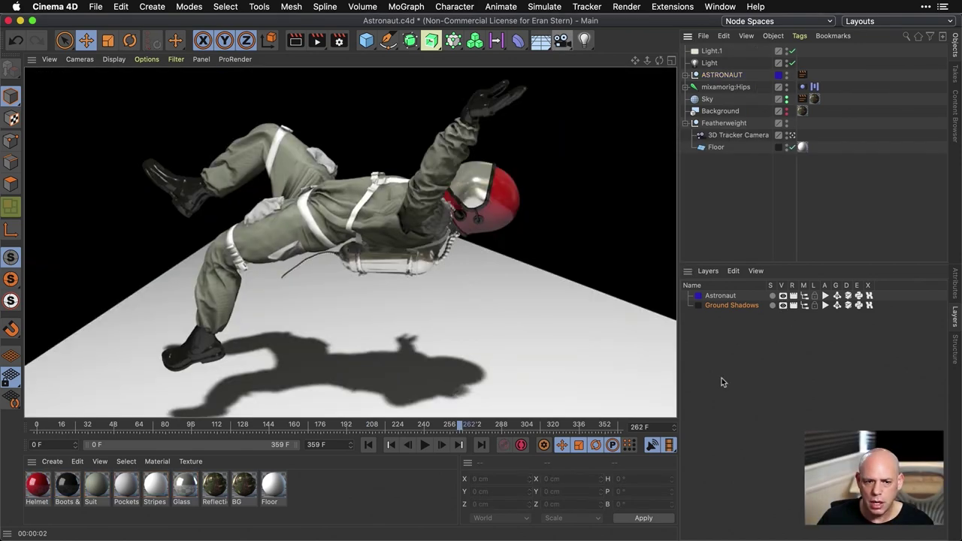
Enable Save Polygon Cache and Save Material Cache in the Cineware project settings, then save Astronaut.c4d
key(super+d)
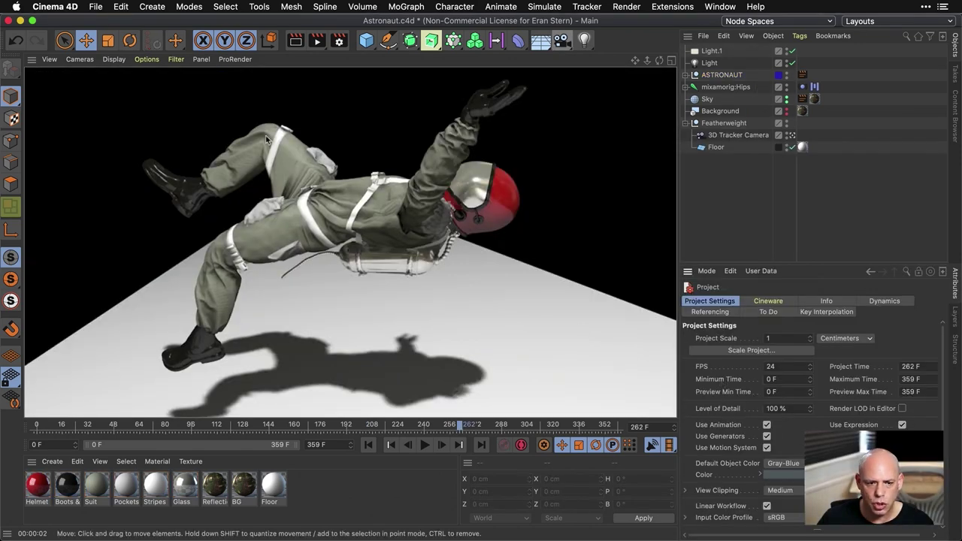
click(120, 6)
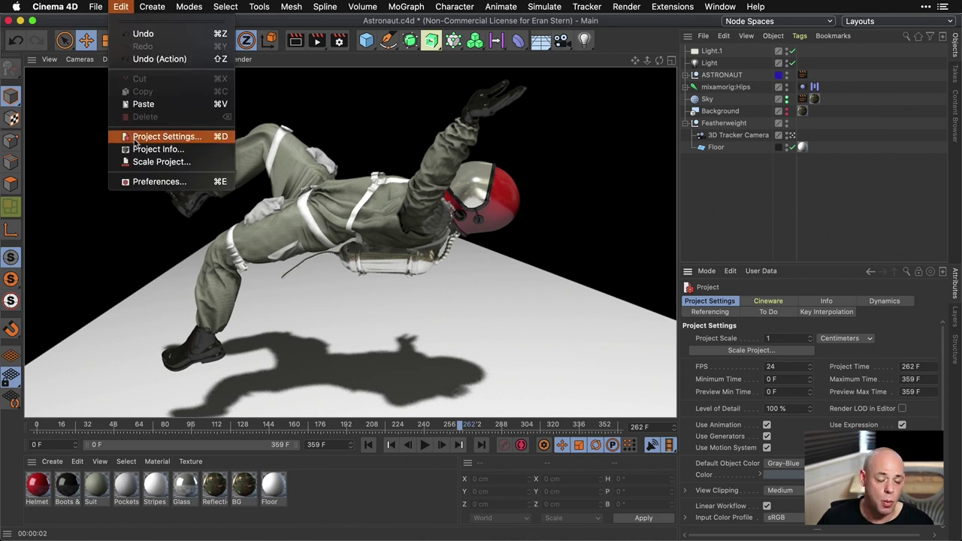
click(136, 139)
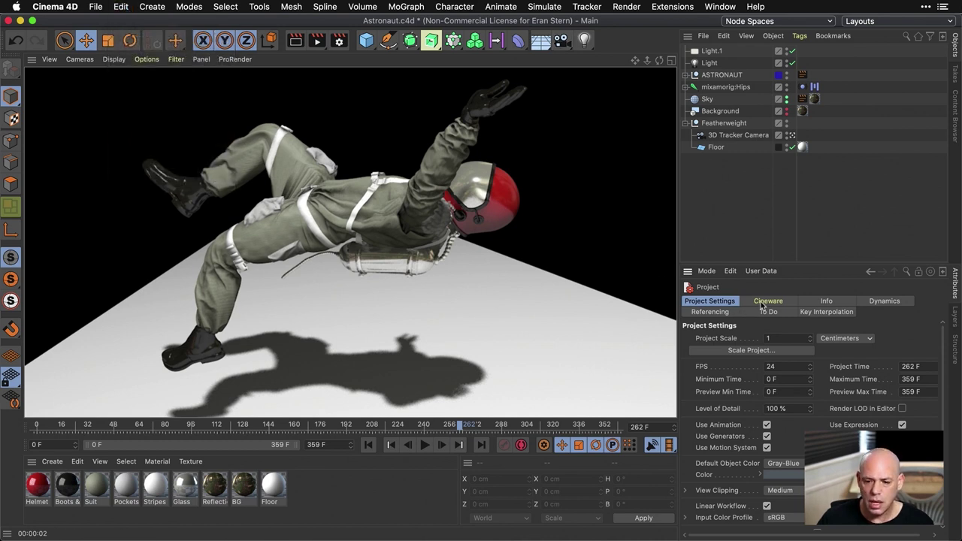
click(759, 303)
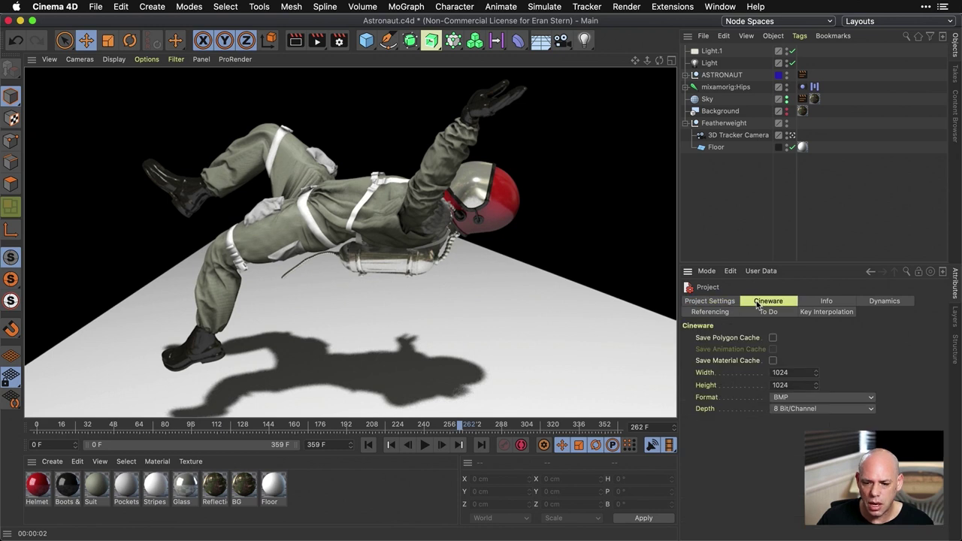
click(773, 339)
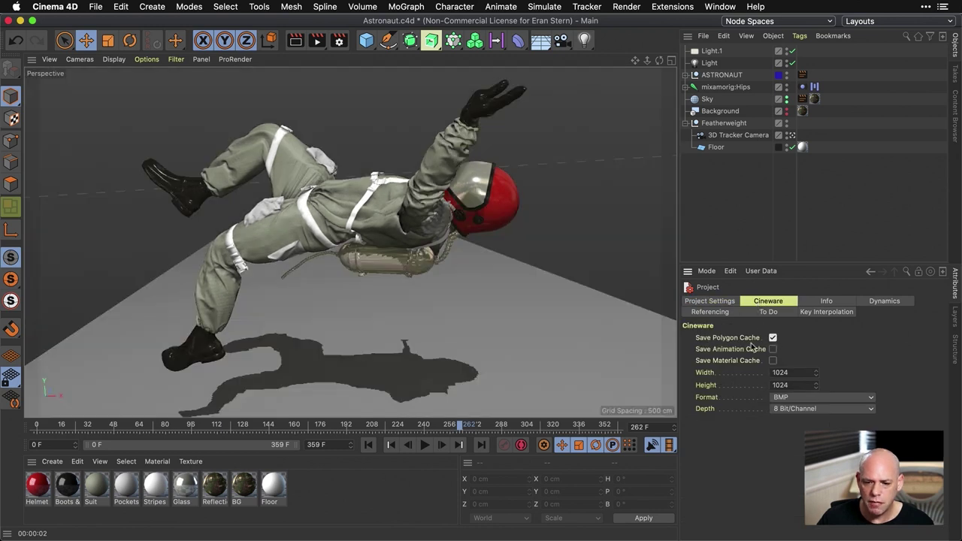
click(773, 361)
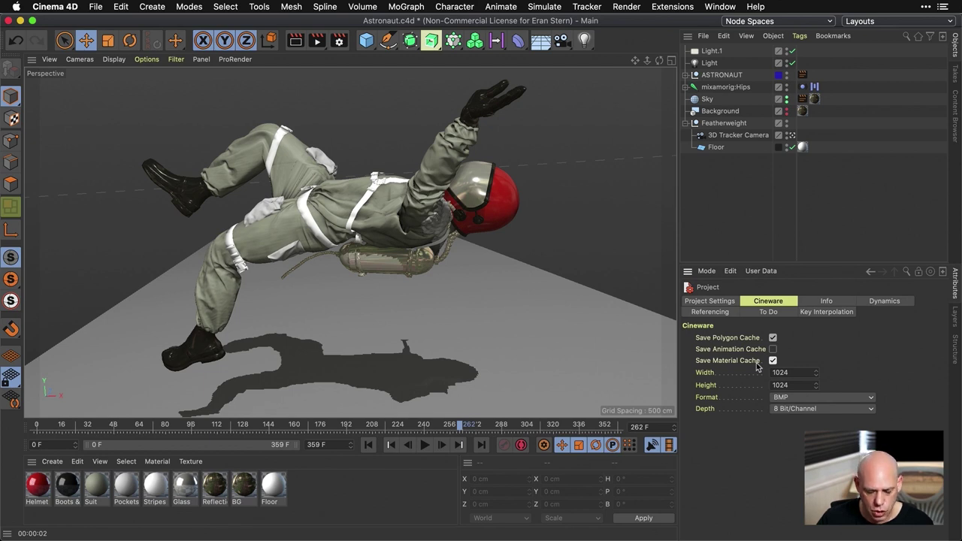
click(772, 349)
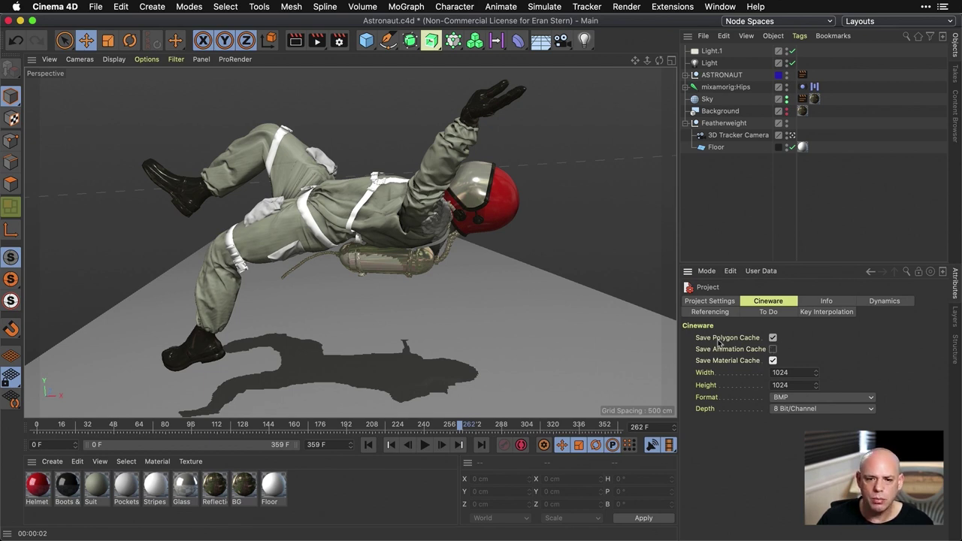
key(super+s)
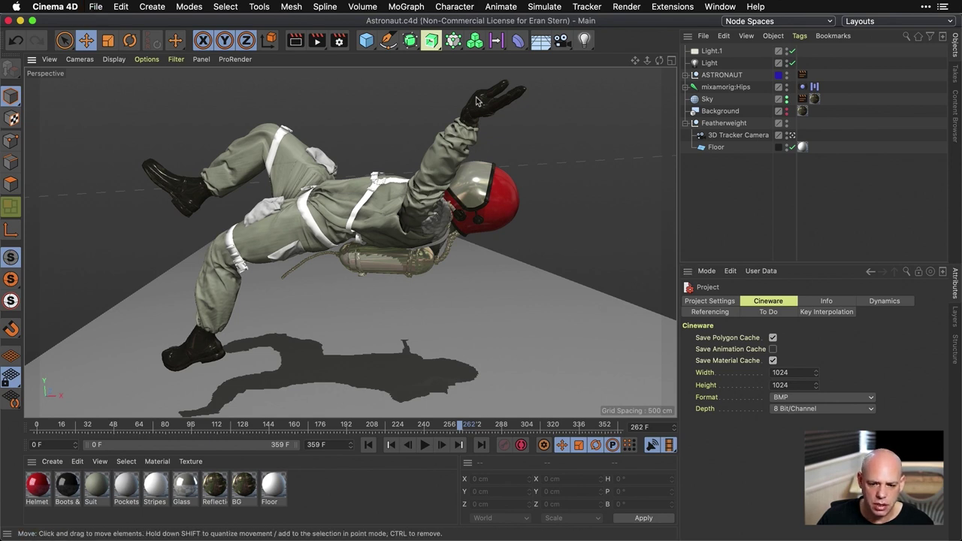
click(96, 6)
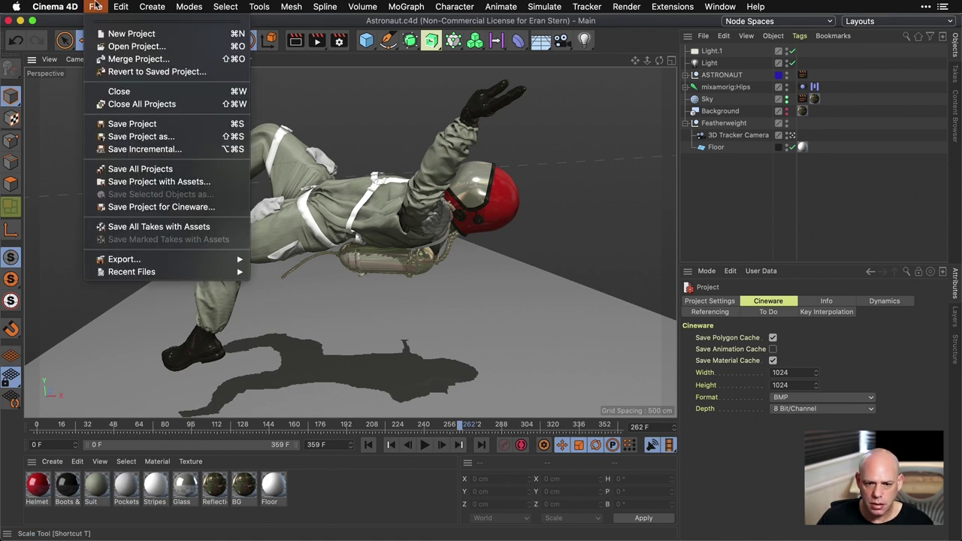
Save the project for Cineware, replacing the existing Astronaut.c4d
click(139, 208)
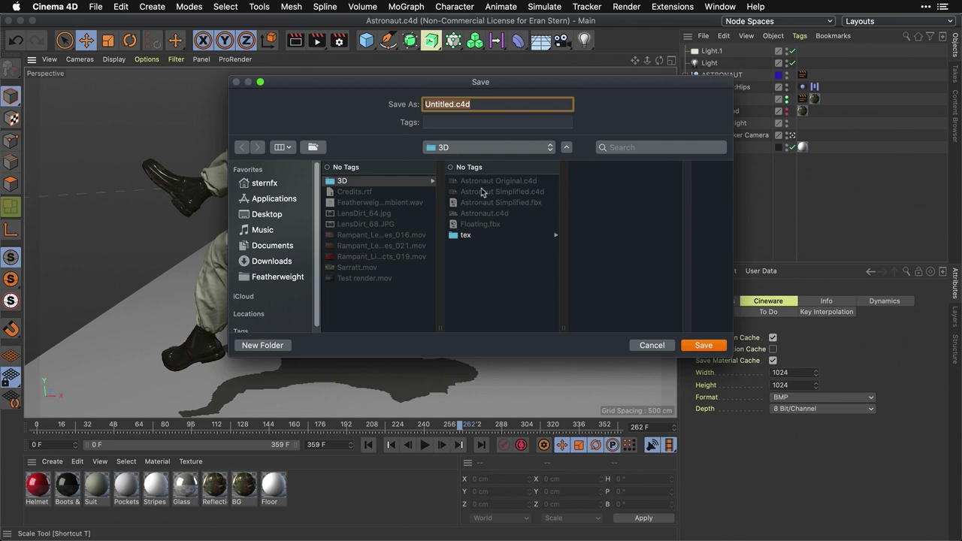
click(473, 215)
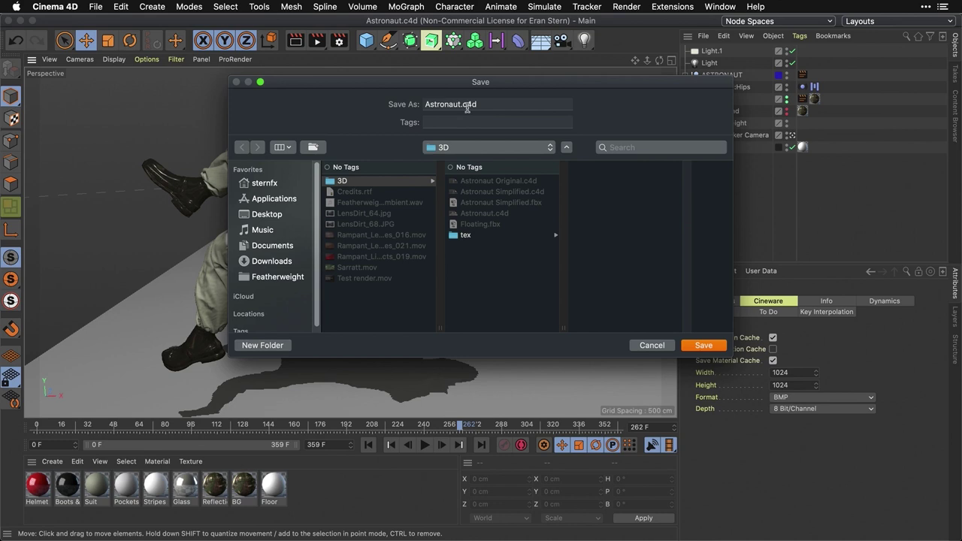
click(704, 346)
click(573, 159)
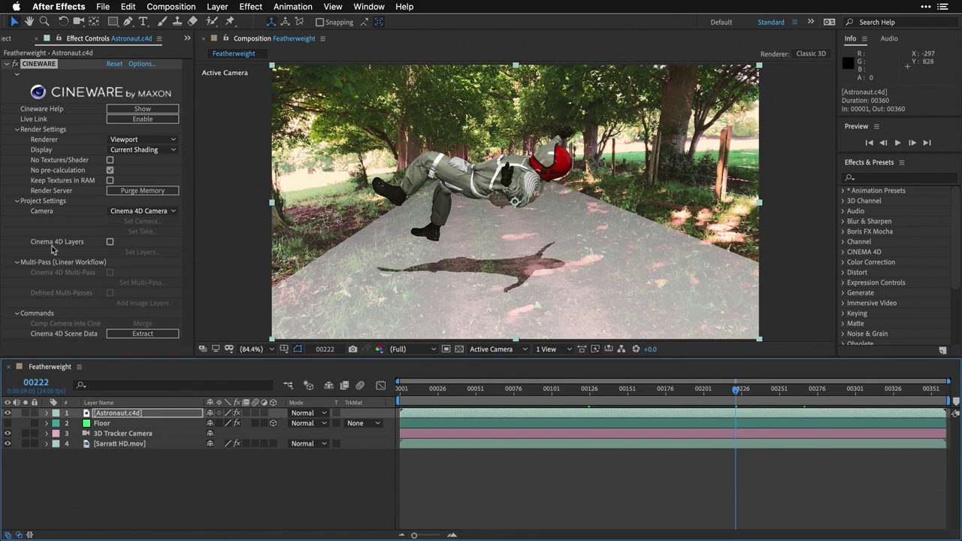
Exclude the Ground Shadows Cinema 4D layer from Astronaut.c4d's Cineware layer selection
click(109, 241)
click(142, 252)
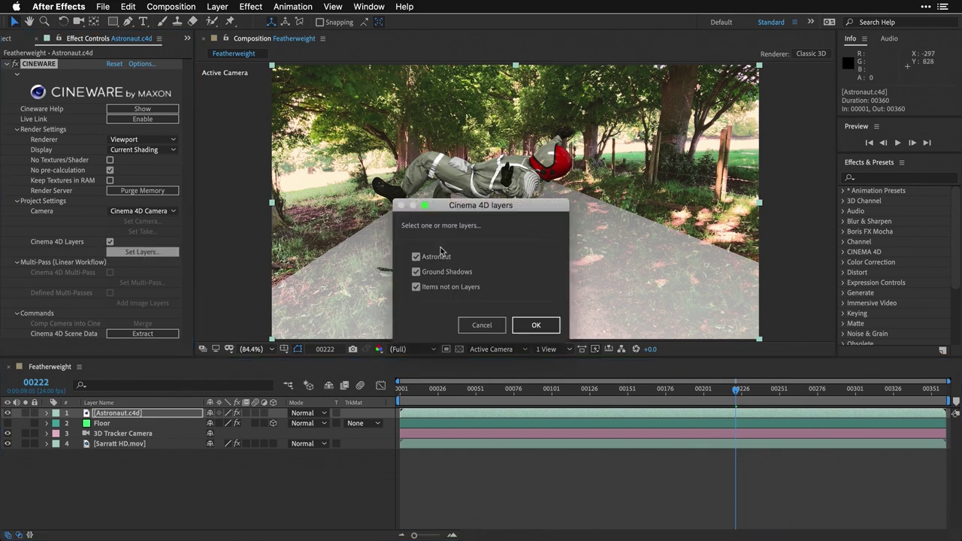
click(417, 272)
click(526, 322)
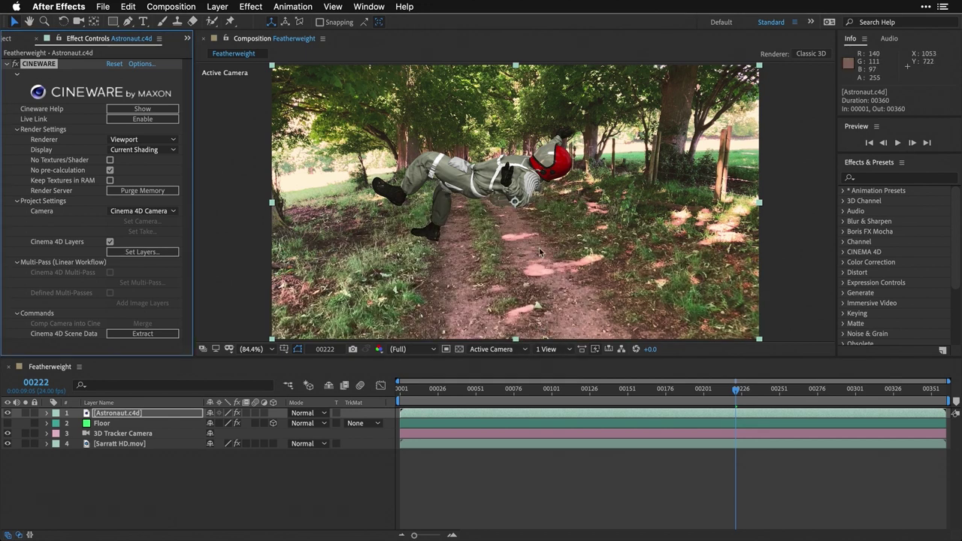
Duplicate Astronaut.c4d as 'Ground Shadows.c4d' and include only the Ground Shadows layer in it
click(118, 416)
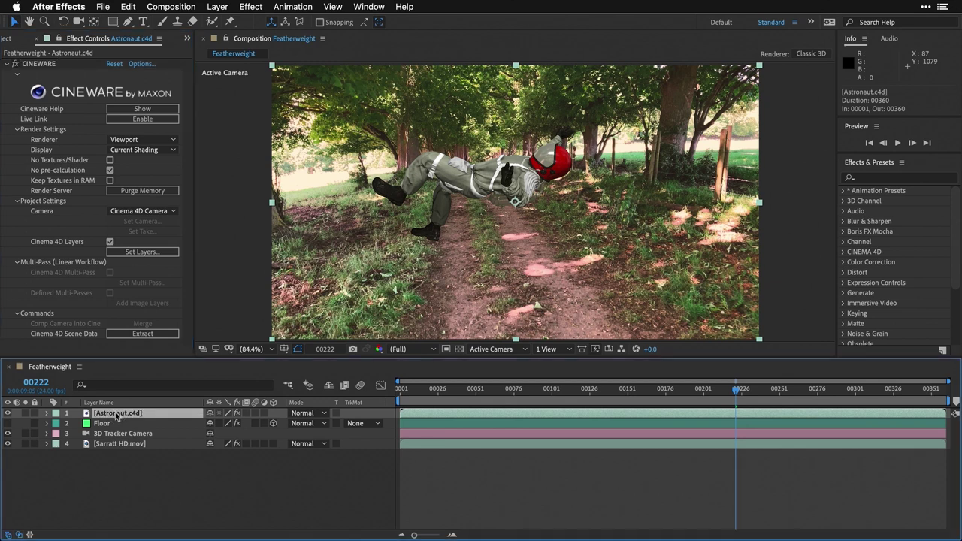
key(super+d)
key(Return)
text(Ground Shadow)
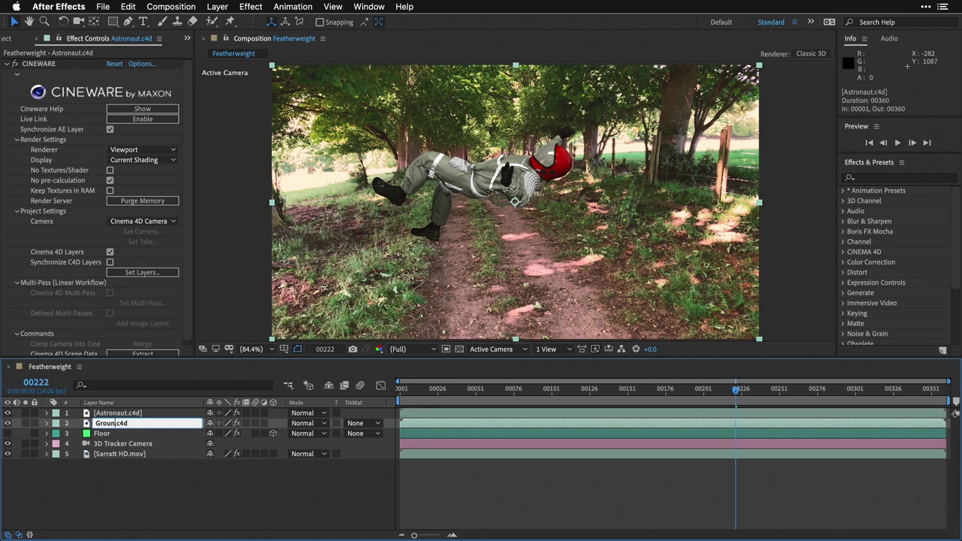
text(s)
key(Return)
click(142, 272)
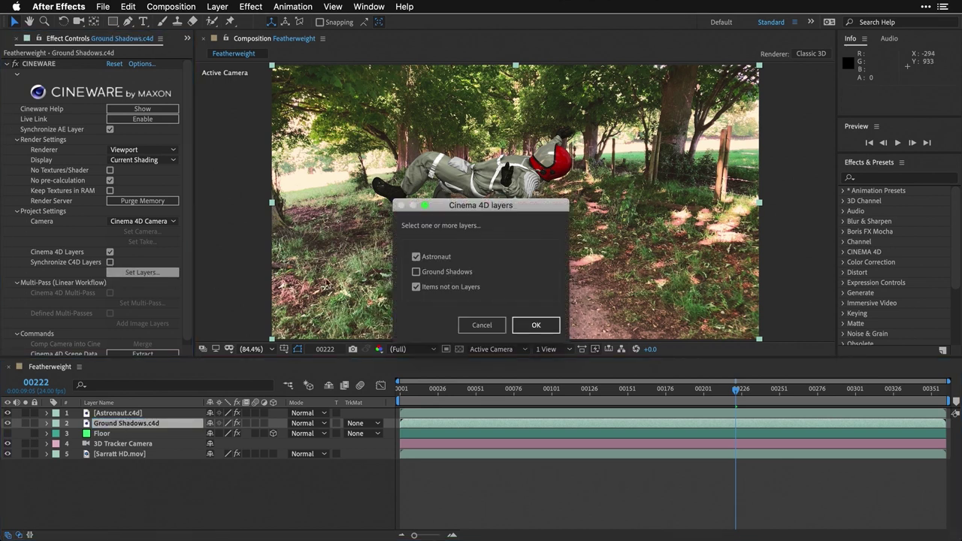
click(416, 273)
click(534, 325)
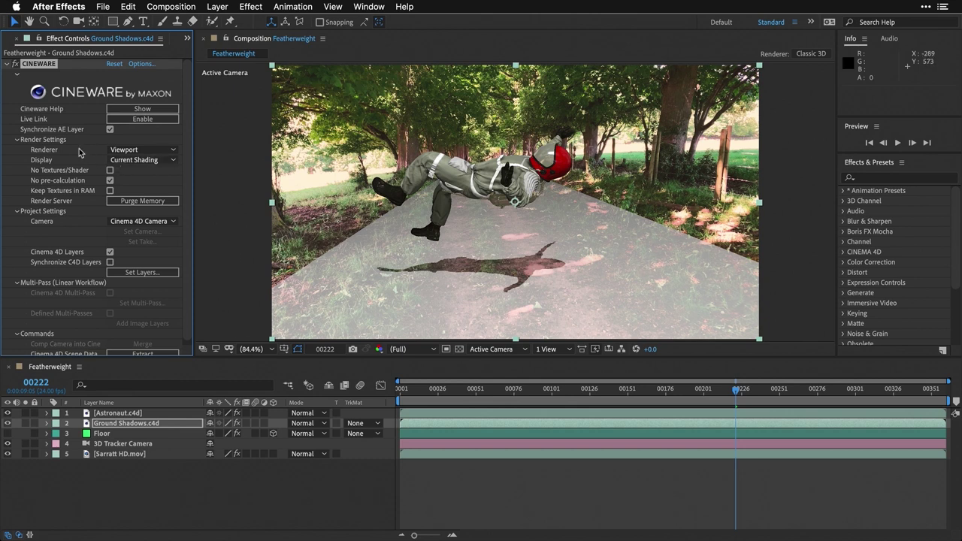
Switch Ground Shadows.c4d's Cineware renderer to Current and compare it with the Astronaut.c4d layer
click(149, 149)
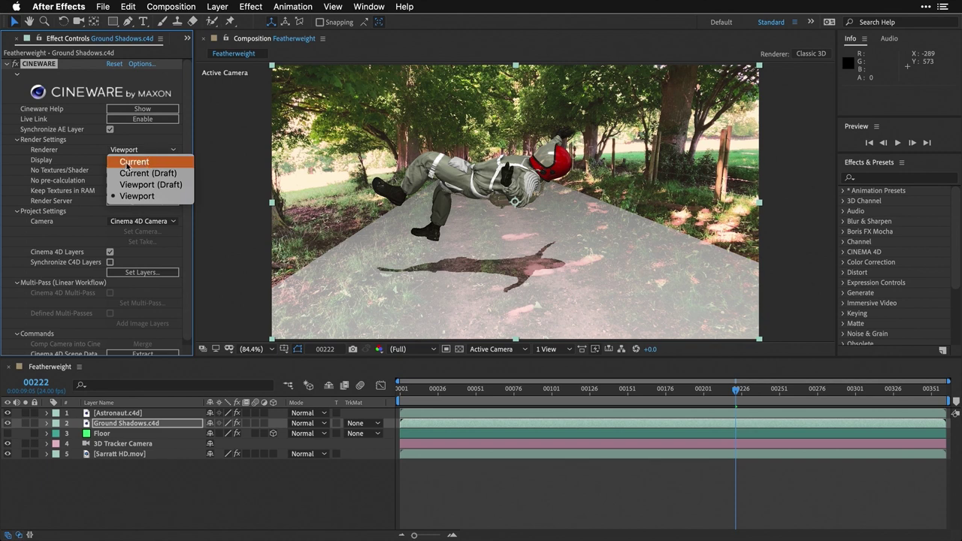
click(130, 163)
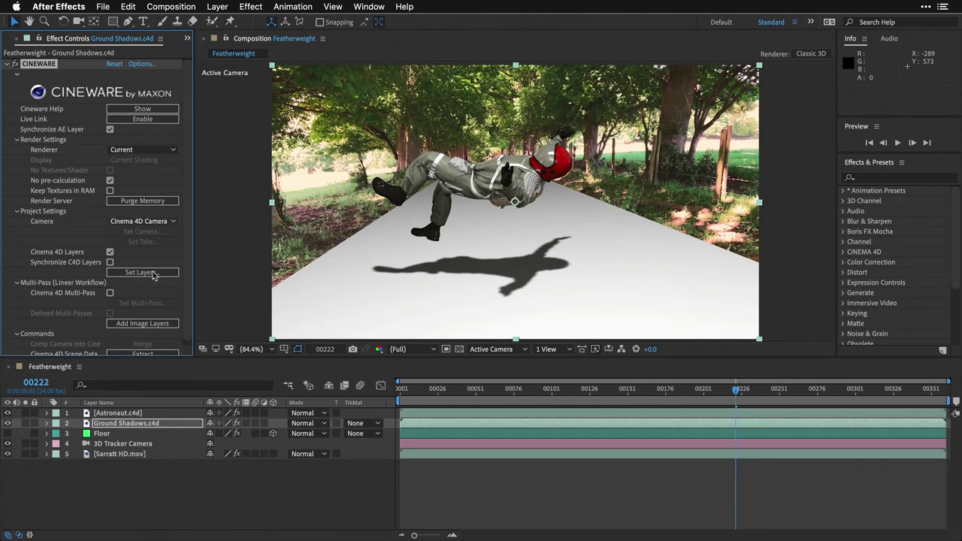
click(116, 414)
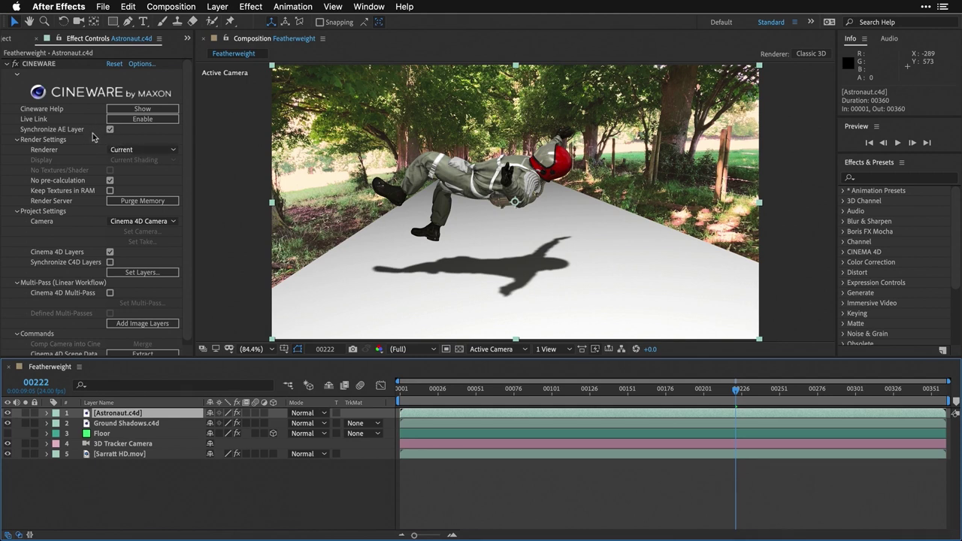
click(117, 426)
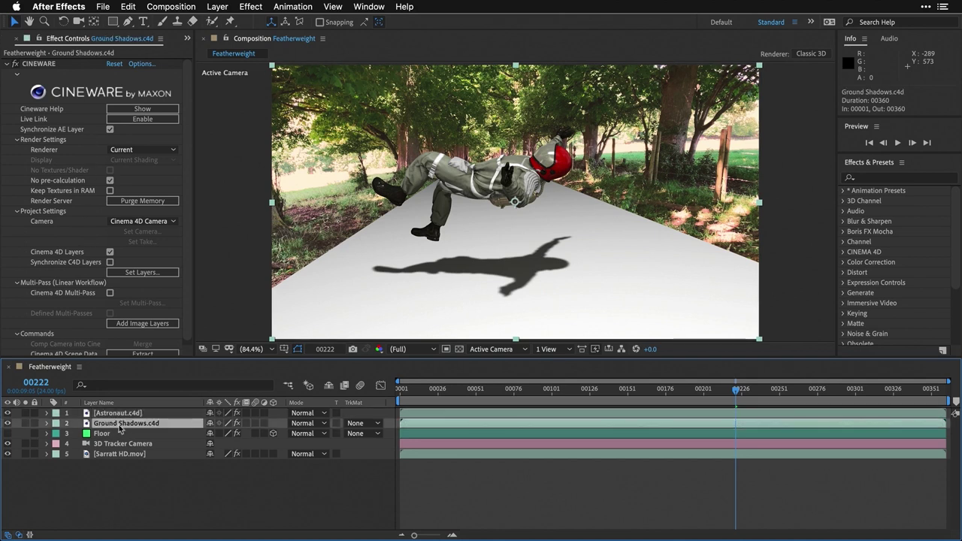
Blend Ground Shadows.c4d with Multiply and add a rectangular mask over the lower frame
click(308, 424)
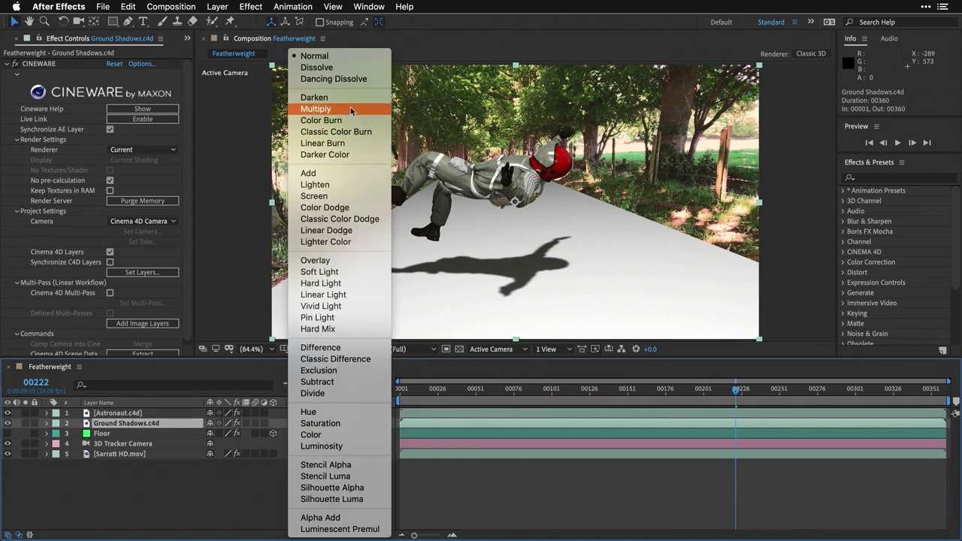
click(323, 110)
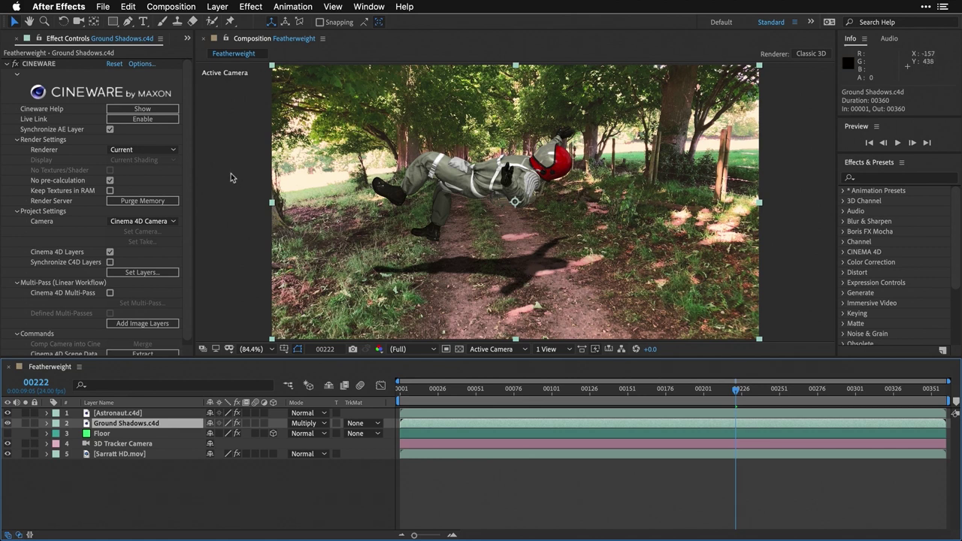
drag(112, 21, 157, 30)
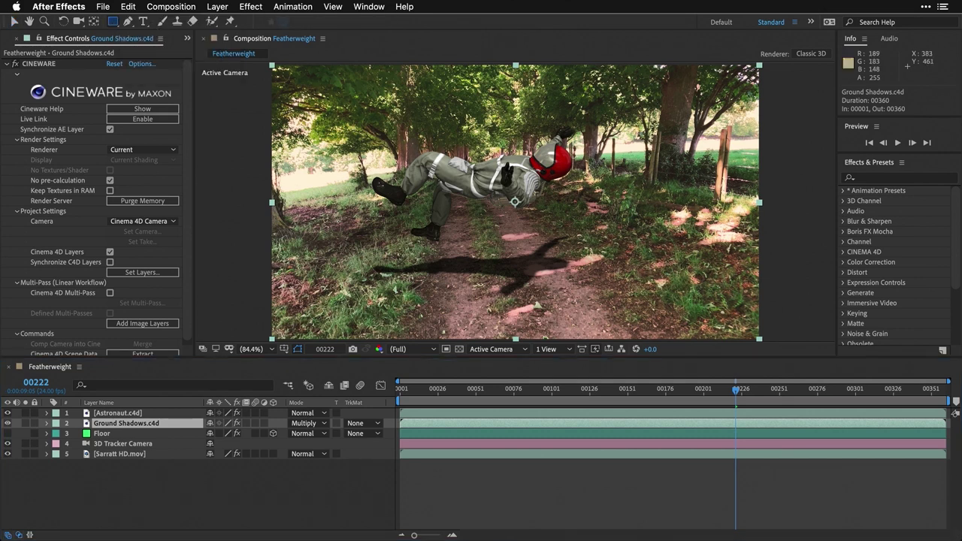
drag(299, 216, 723, 342)
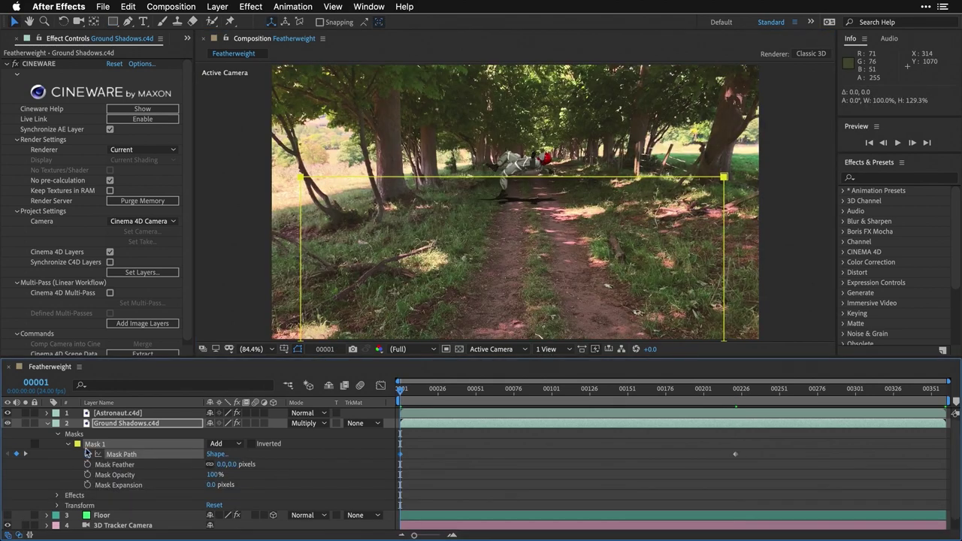
click(50, 424)
click(124, 423)
Add a Levels effect to Ground Shadows.c4d and lower its Input White to 100
click(251, 6)
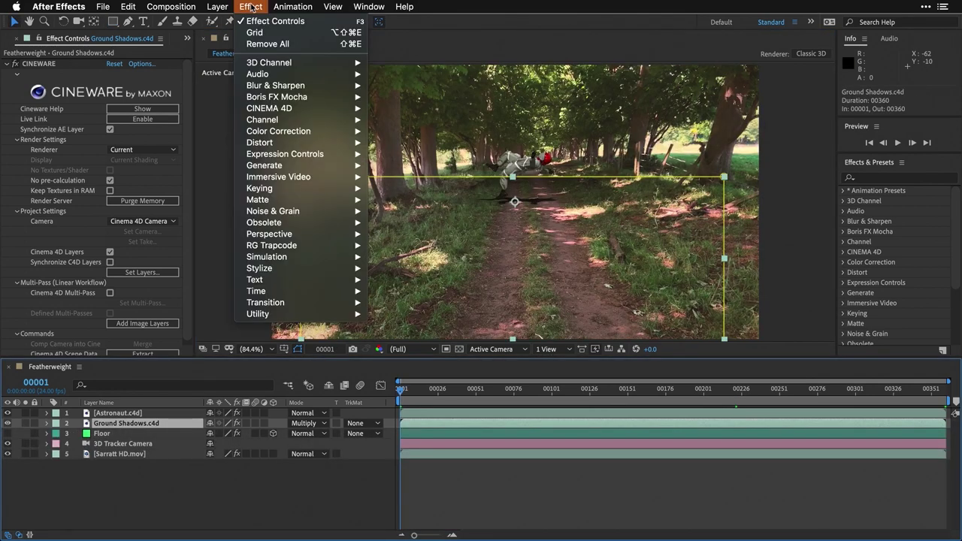
mouse_move(315, 130)
click(445, 405)
drag(195, 234, 219, 238)
drag(188, 272, 96, 267)
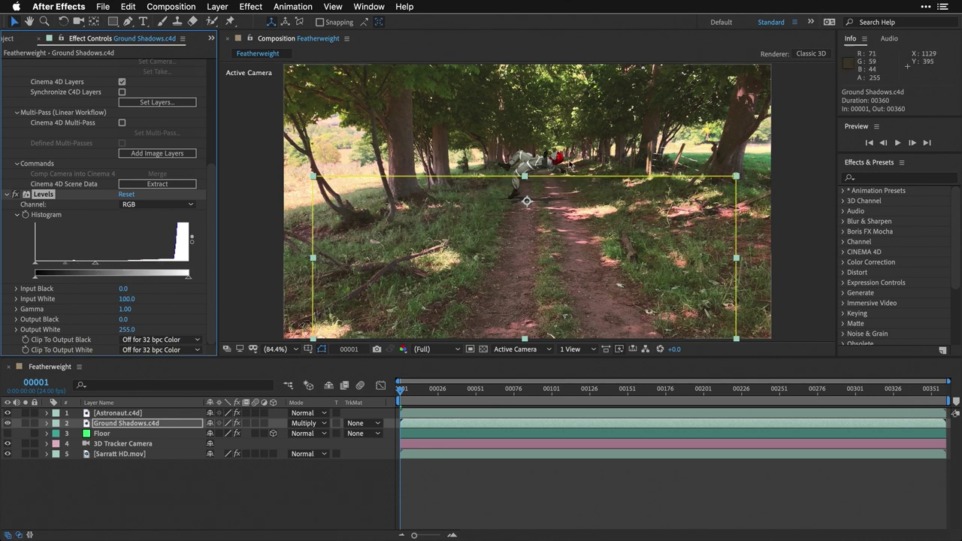
click(701, 389)
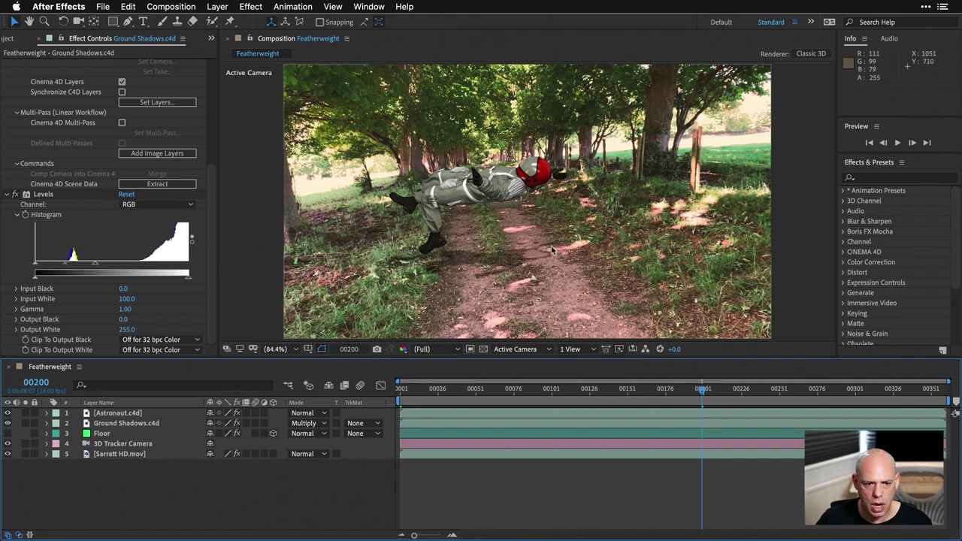
Duplicate Sarratt HD.mov above Ground Shadows.c4d and remove the copy's 3D Camera Tracker
click(120, 454)
key(super+d)
drag(117, 460, 128, 425)
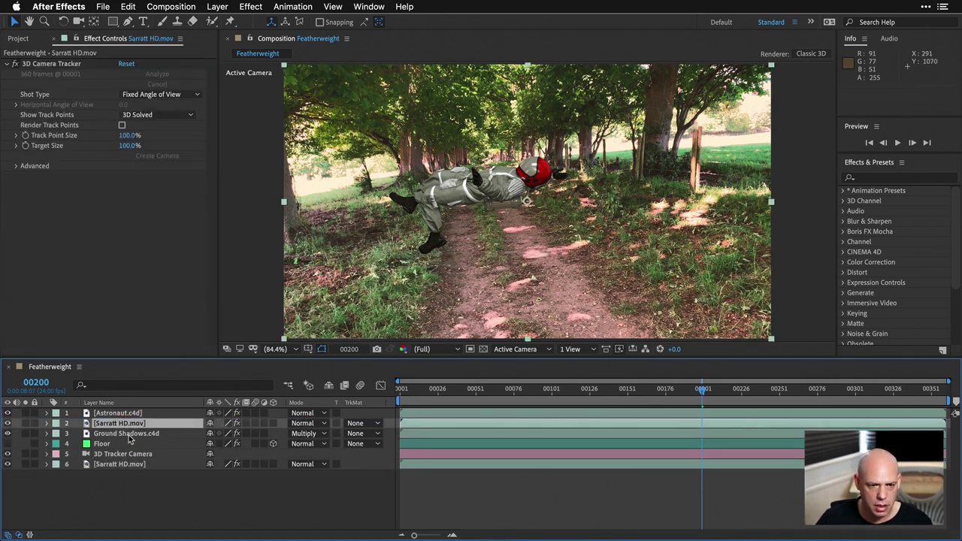
click(51, 65)
key(Delete)
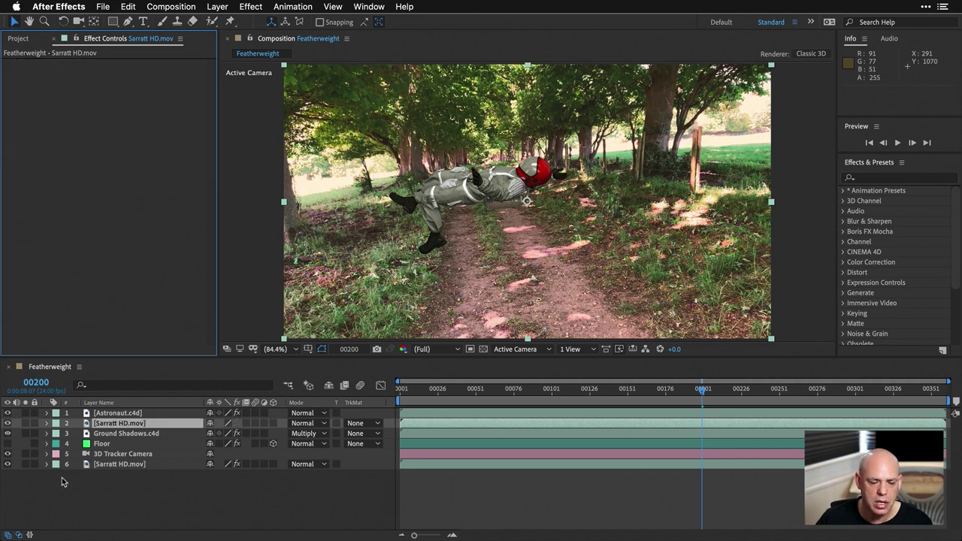
Key the copy with Extract on Luminance, Black Point 180 and Black Softness 40
click(249, 6)
mouse_move(301, 188)
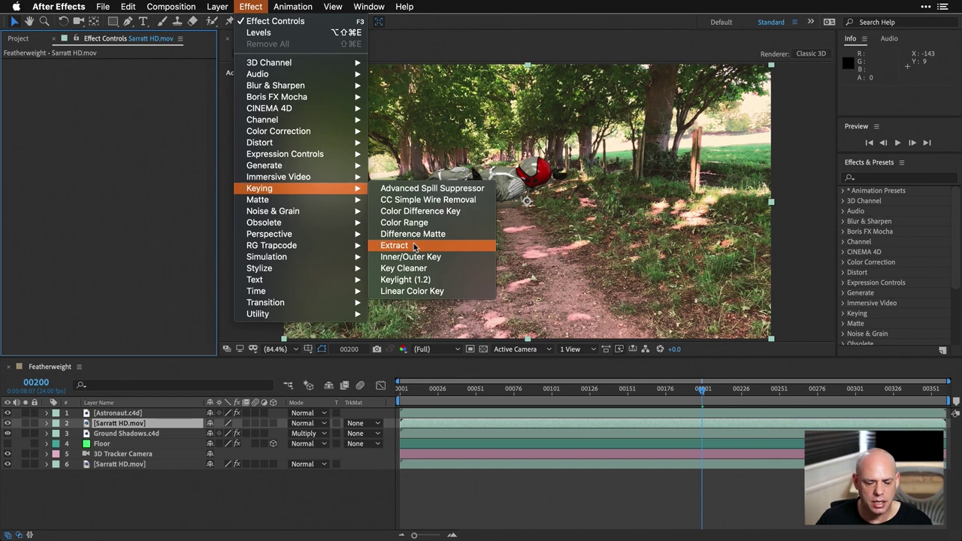
click(414, 246)
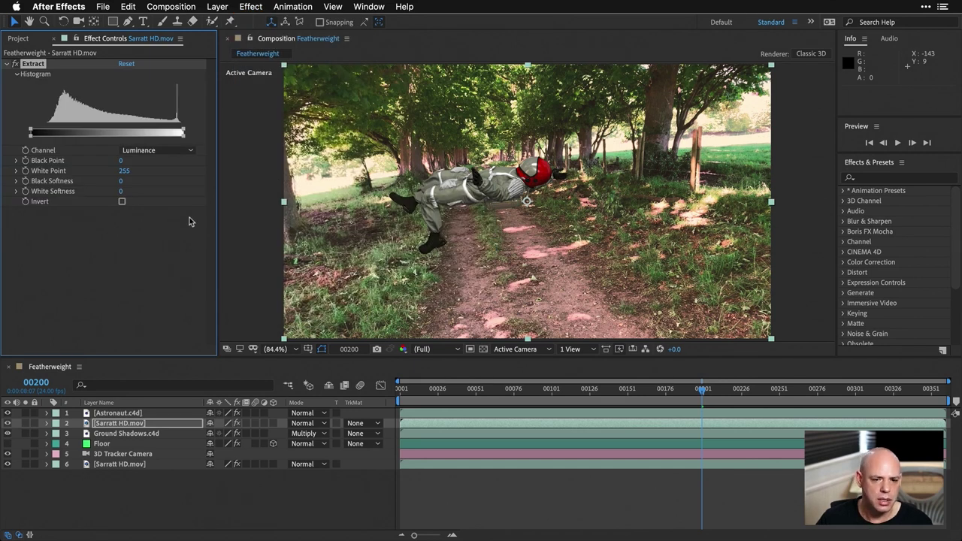
click(166, 153)
click(151, 162)
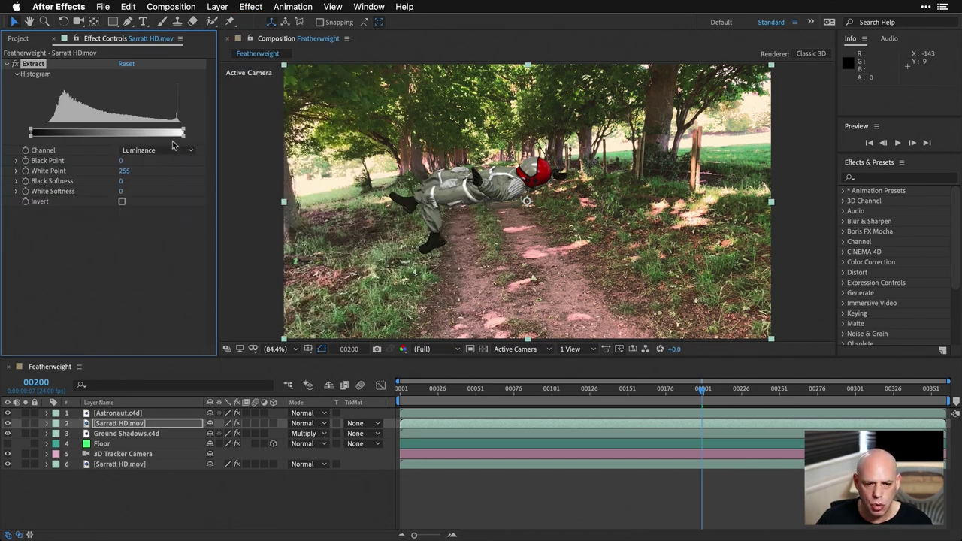
drag(32, 133, 141, 133)
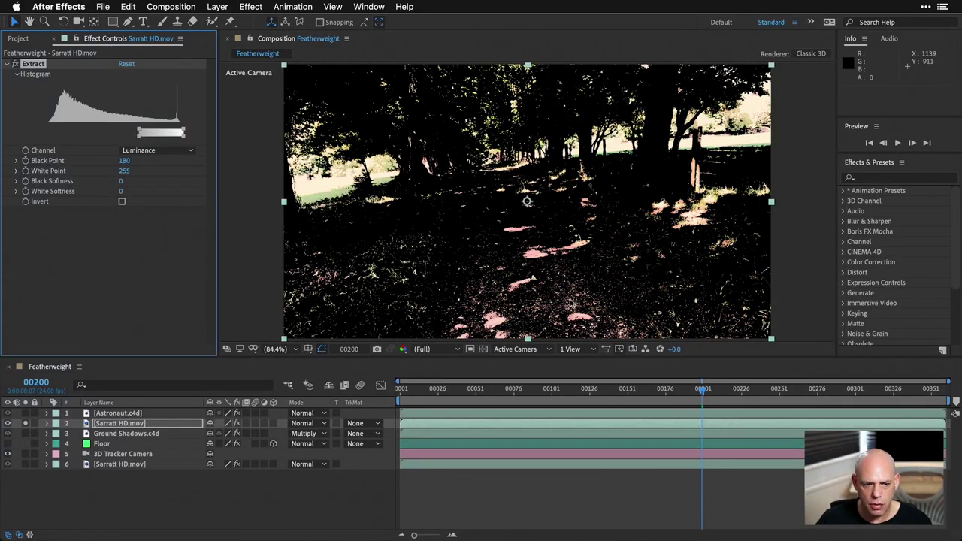
drag(139, 137, 115, 139)
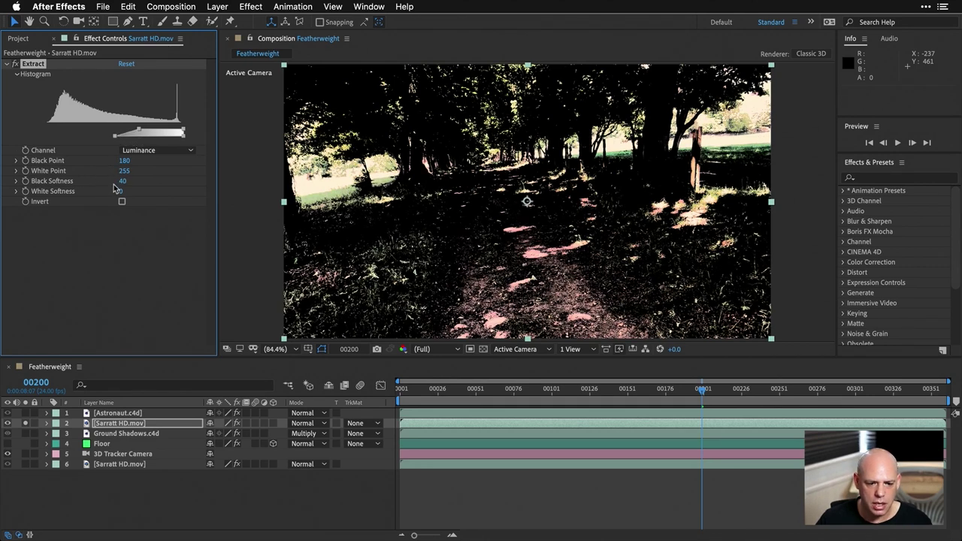
click(26, 424)
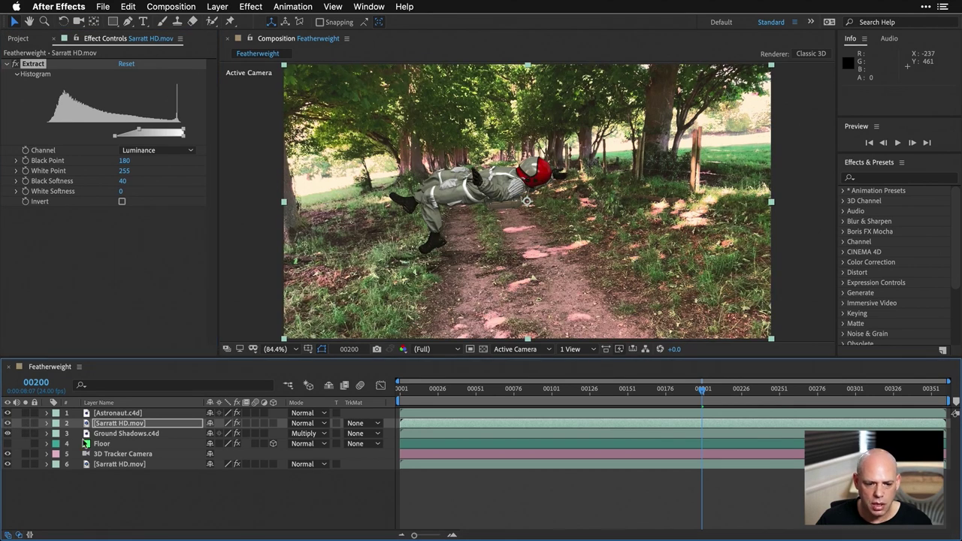
click(126, 435)
Set Ground Shadows.c4d's track matte to Luma Matte from the footage copy and check frame 00101
click(364, 434)
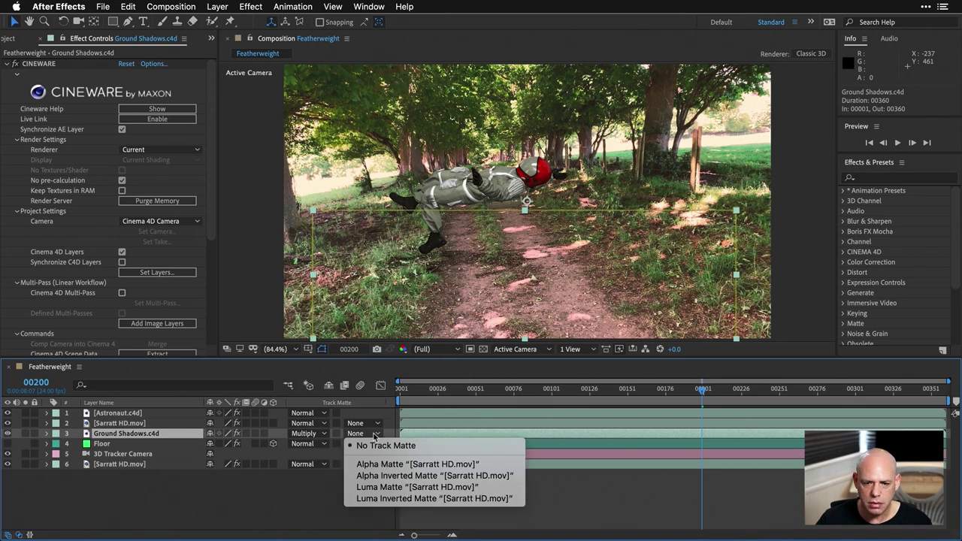
click(382, 487)
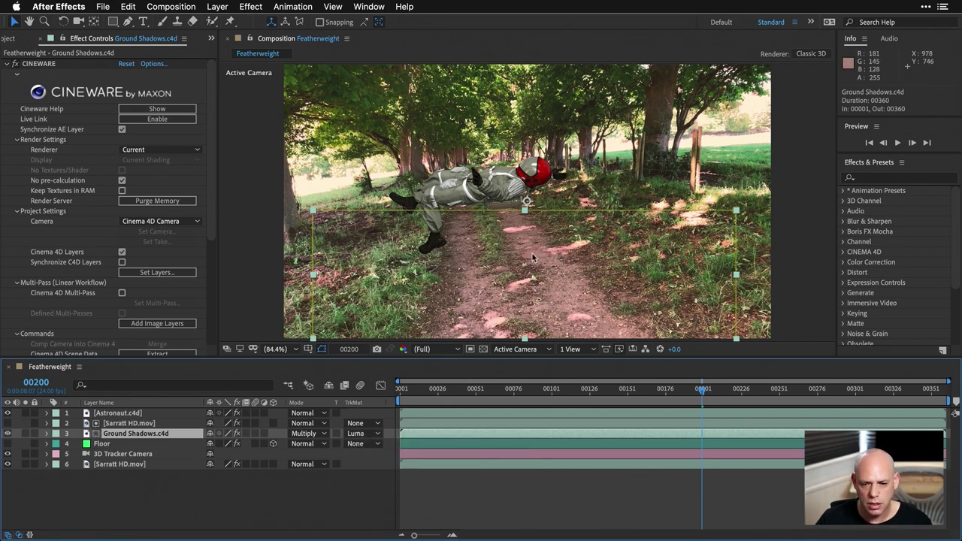
click(551, 390)
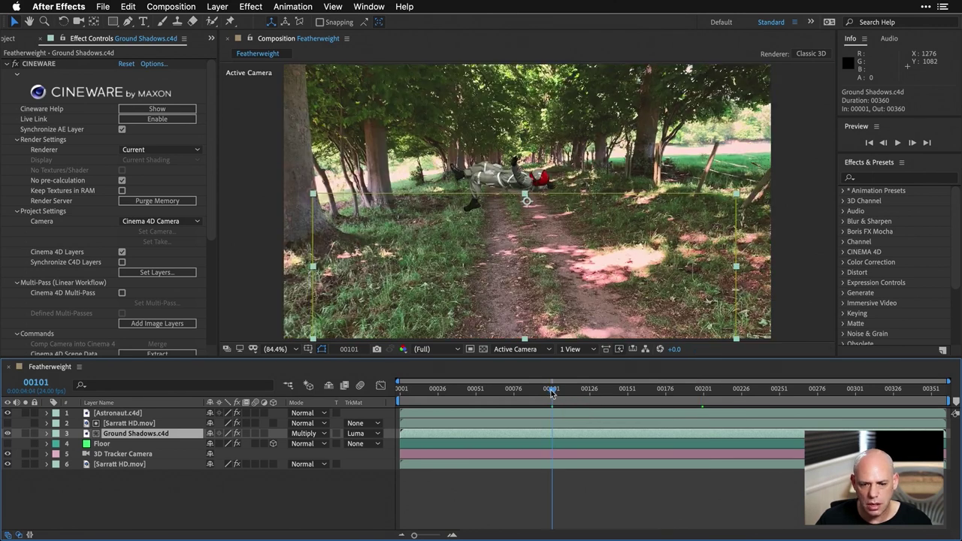
key(k)
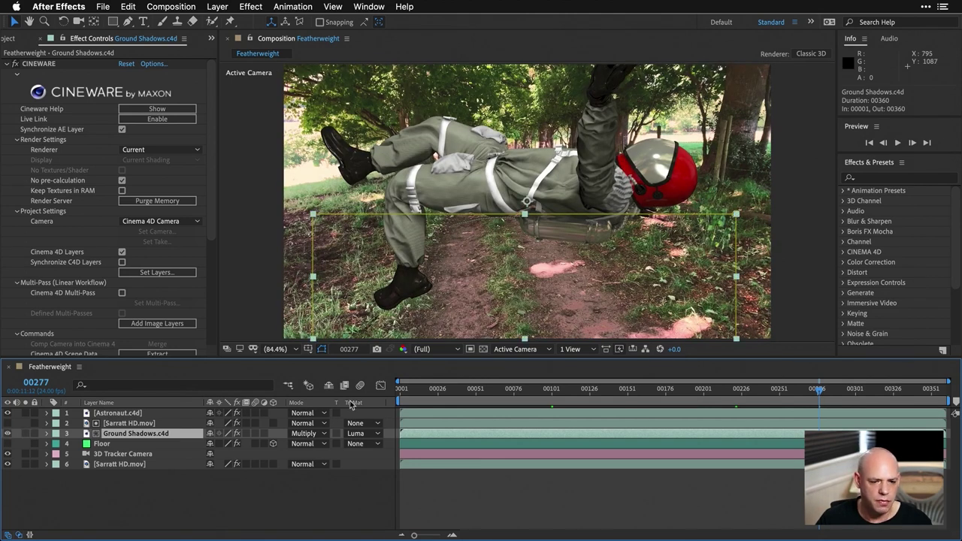
Return to the first frame and set the preview resolution to Half
click(350, 507)
click(398, 389)
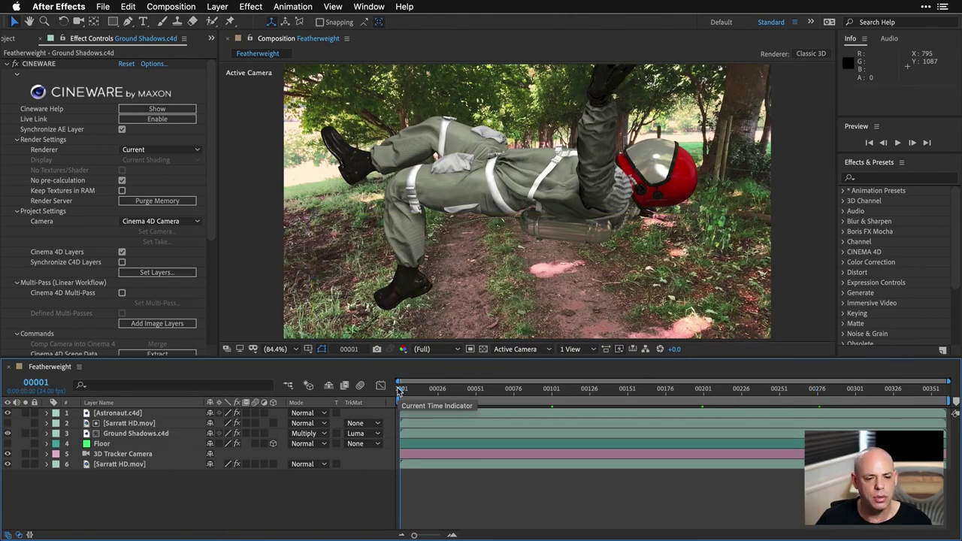
click(436, 349)
click(429, 371)
Preview the composite, then enable Astronaut.c4d's Cinema 4D Multi-Pass and add its passes as image layers
key(space)
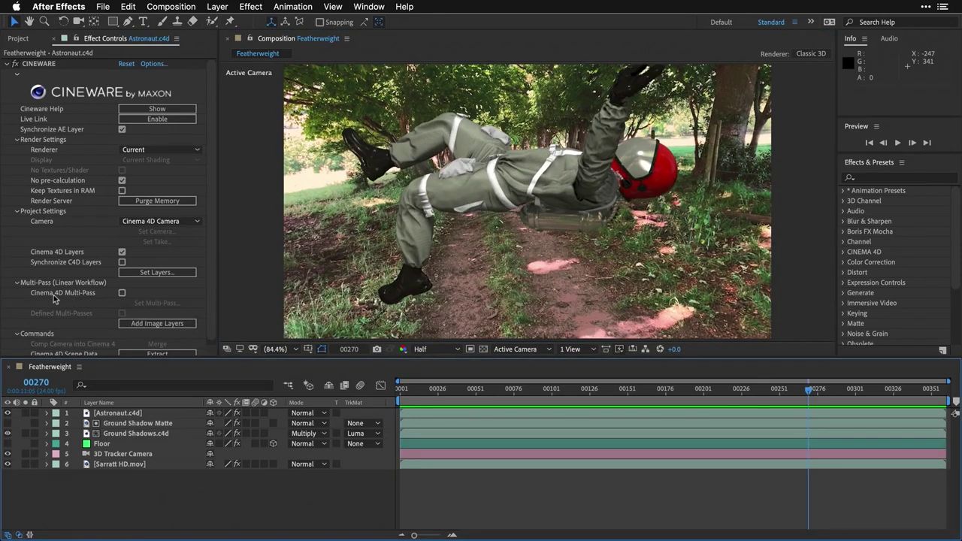
click(121, 292)
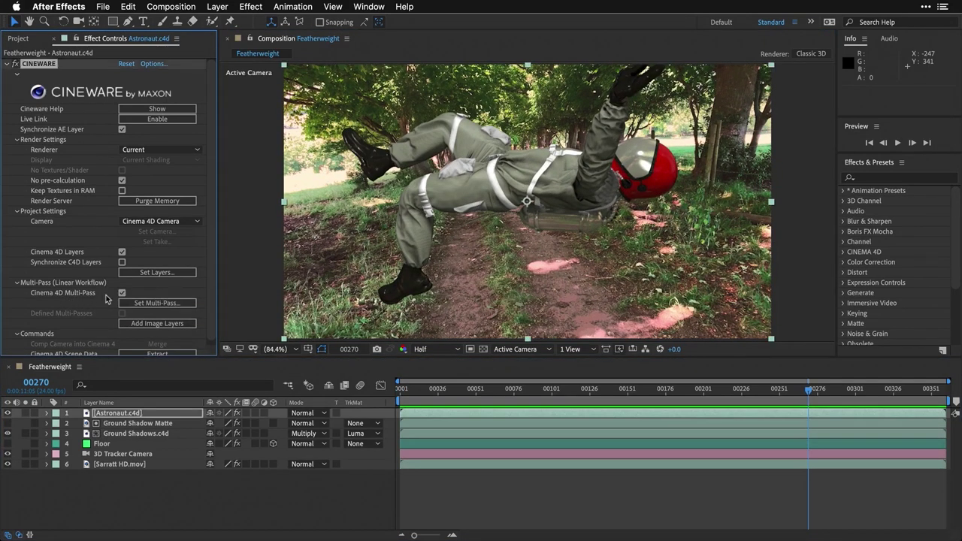
click(145, 303)
click(460, 276)
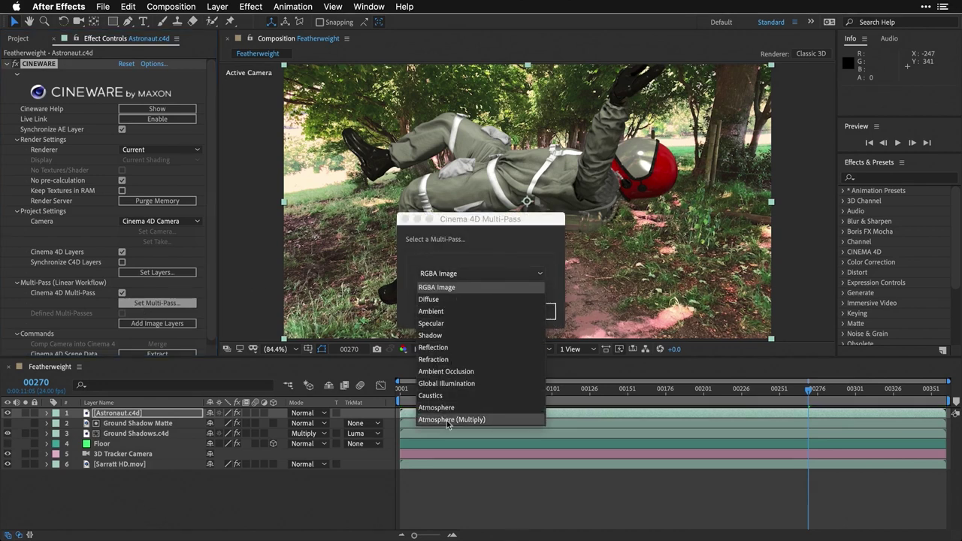
click(425, 274)
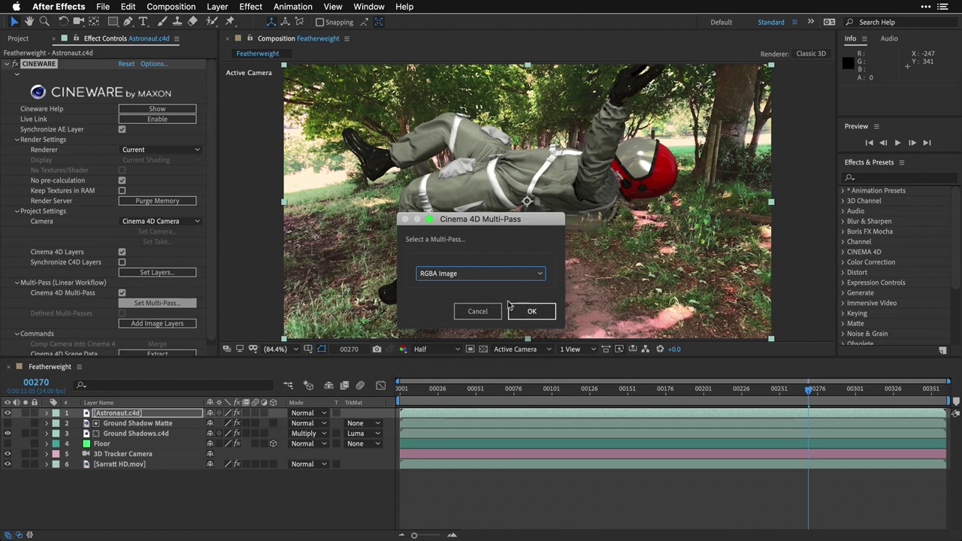
click(531, 312)
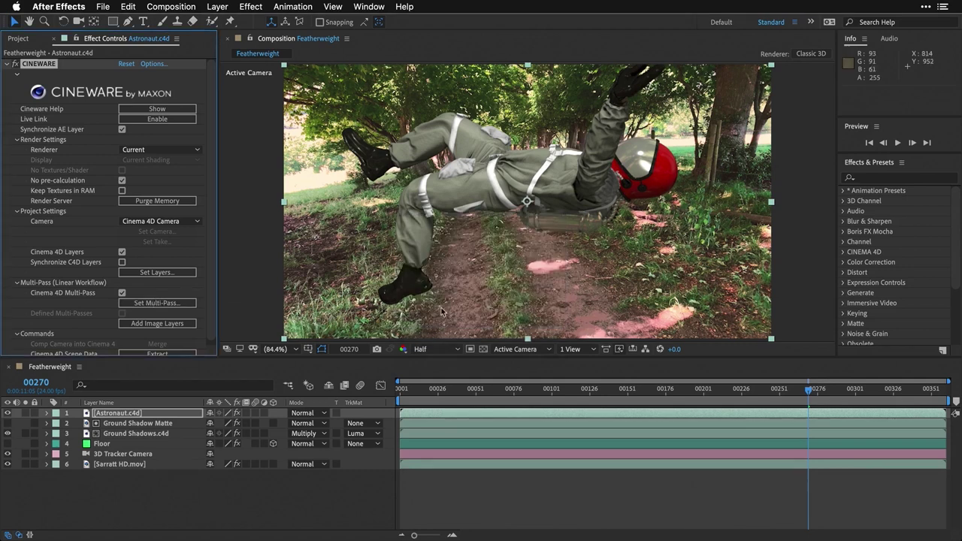
click(158, 324)
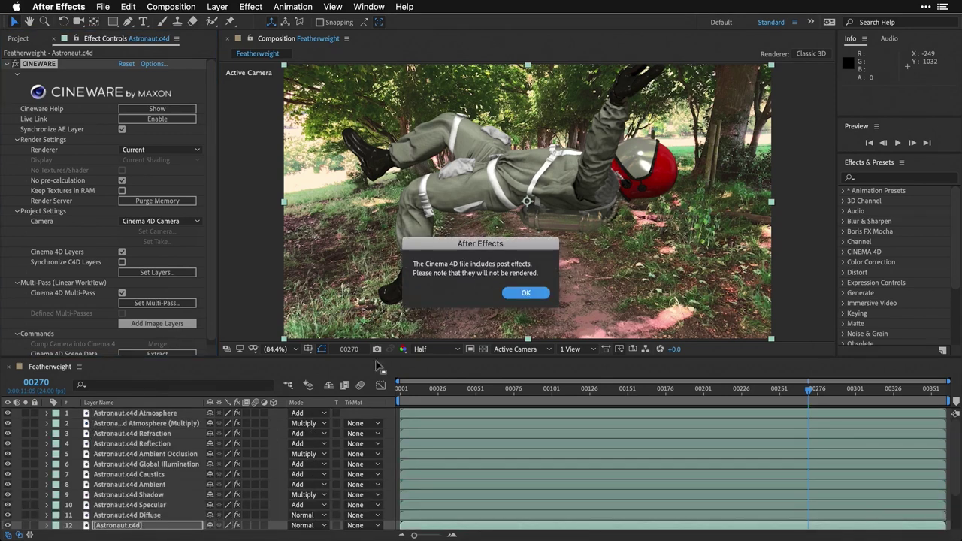
Dismiss the post effects warning and delete both Atmosphere pass layers
click(535, 295)
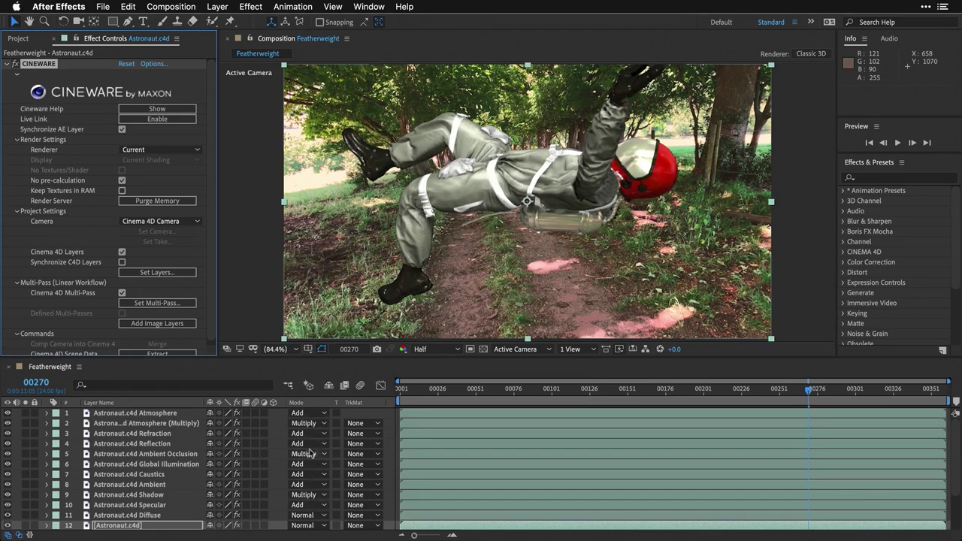
click(136, 416)
shift+click(134, 424)
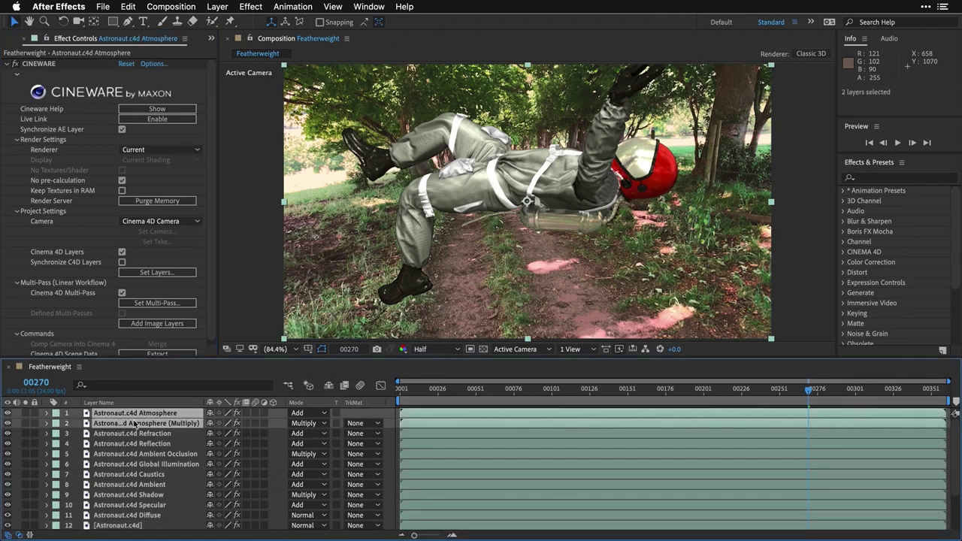
key(Delete)
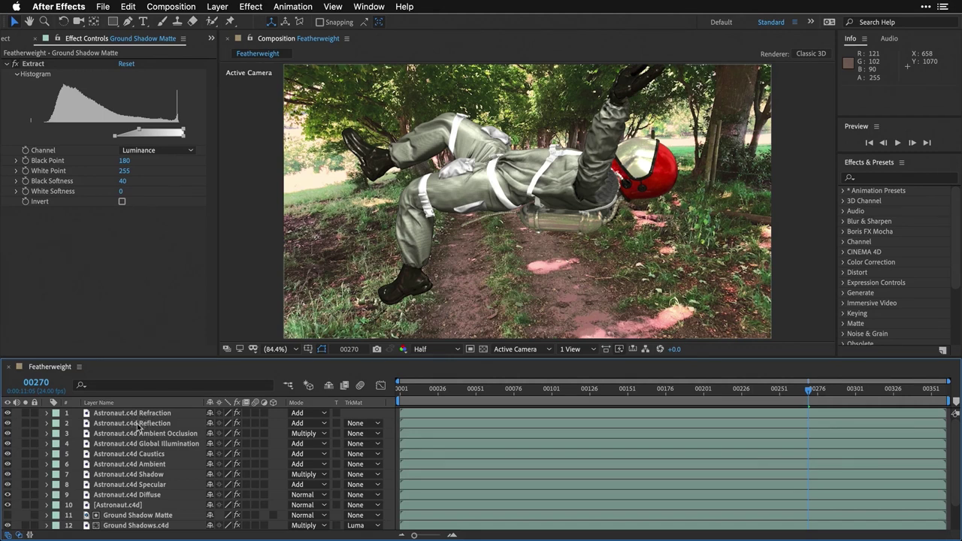
Lower the Reflection pass layer's opacity to 76%
click(138, 425)
key(t)
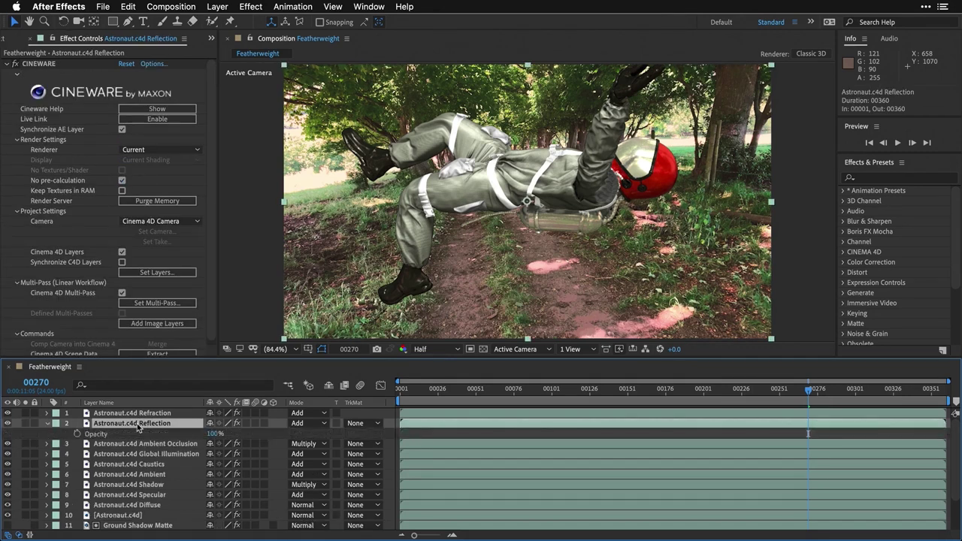
drag(214, 434, 165, 438)
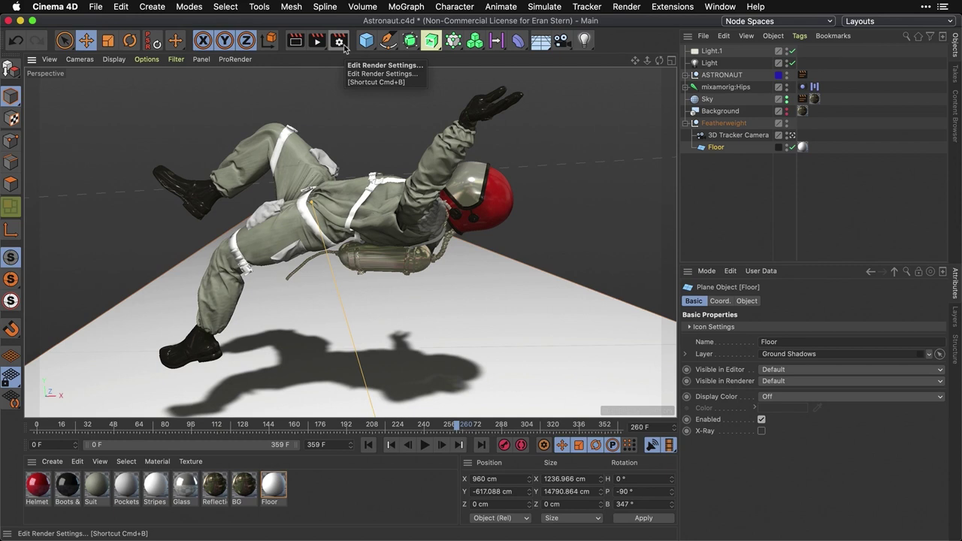
In Render Settings > Save, set the multi-pass image format to PNG at 8-bit depth
click(340, 42)
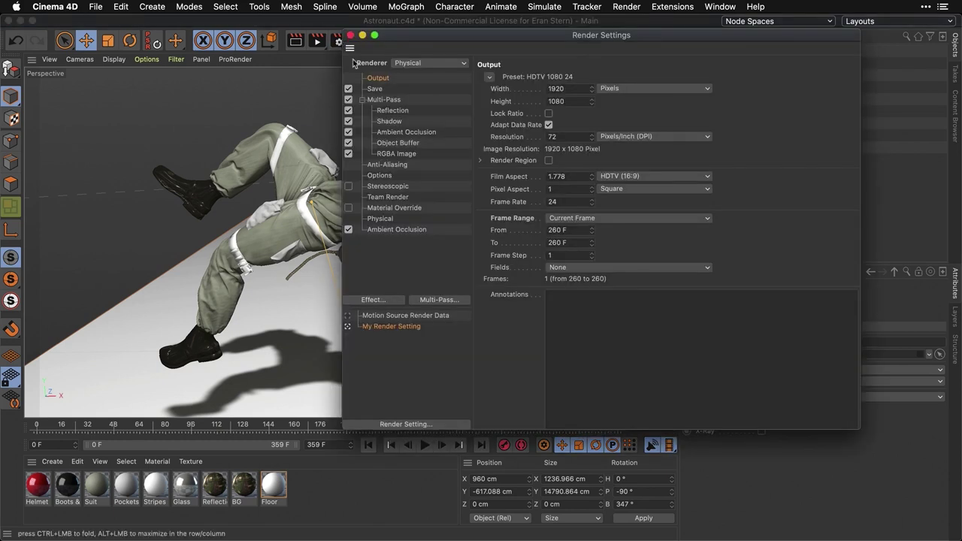
click(374, 89)
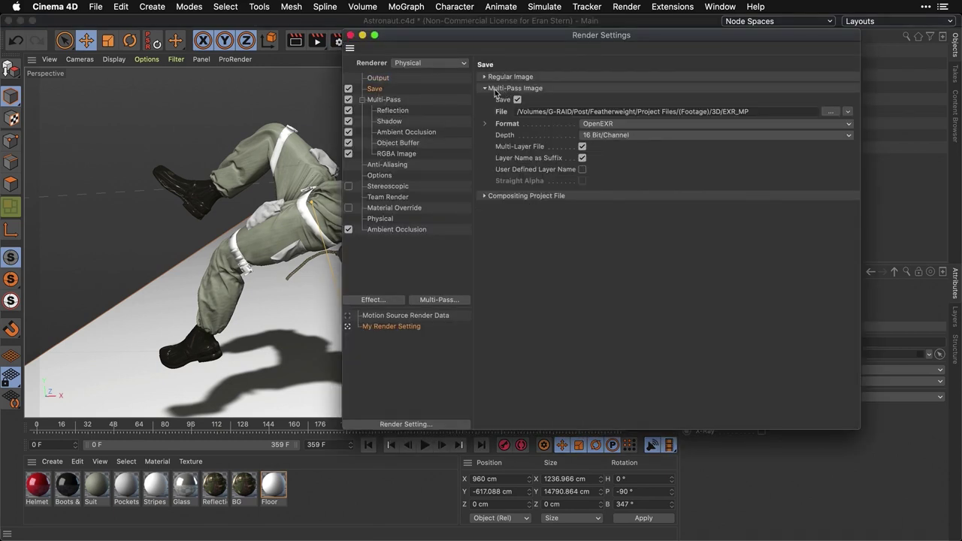
click(484, 77)
click(484, 76)
click(631, 124)
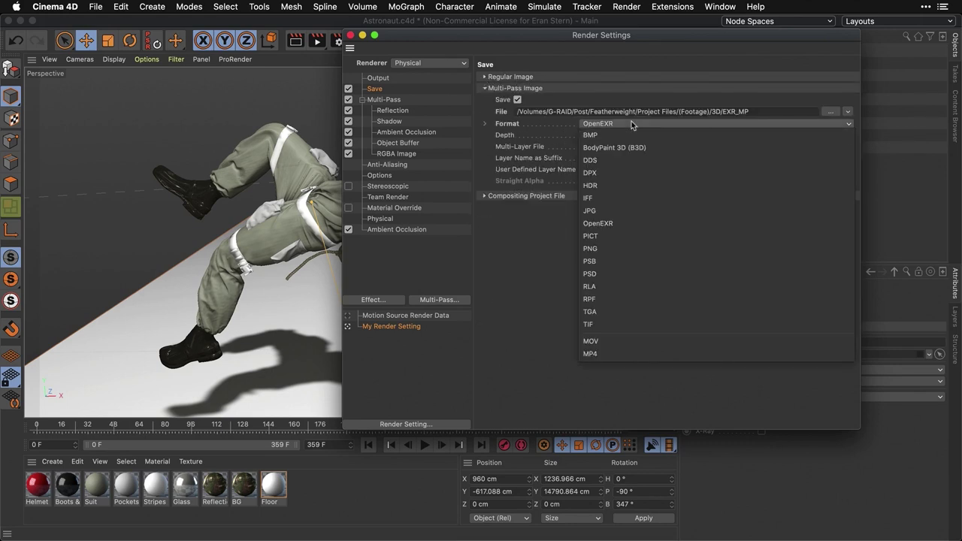
click(624, 209)
click(624, 135)
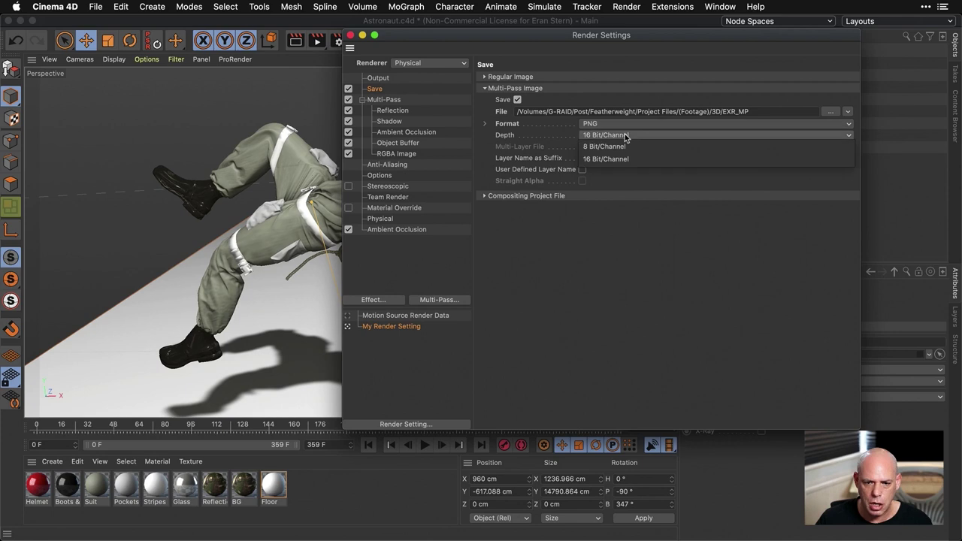
click(606, 147)
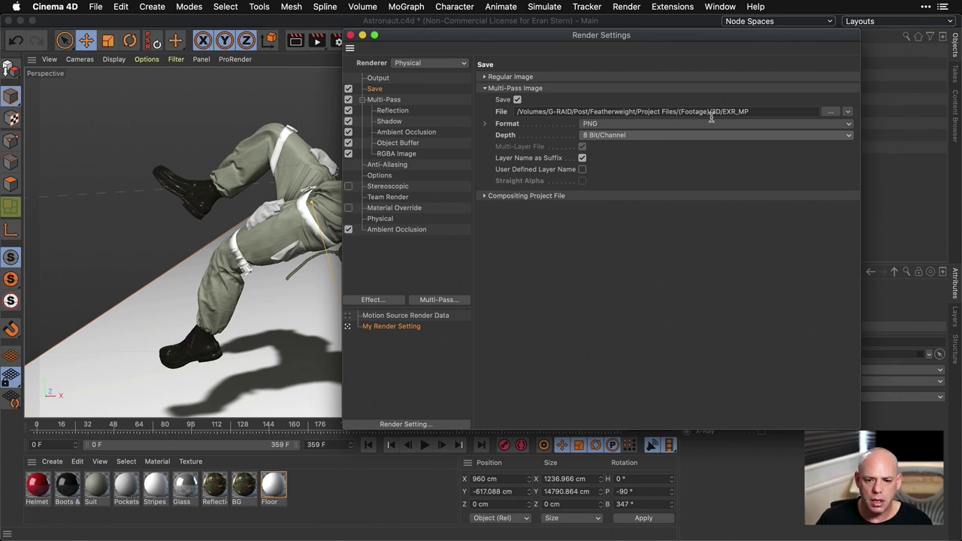
Enable saving a compositing project file targeting After Effects
click(485, 197)
click(578, 208)
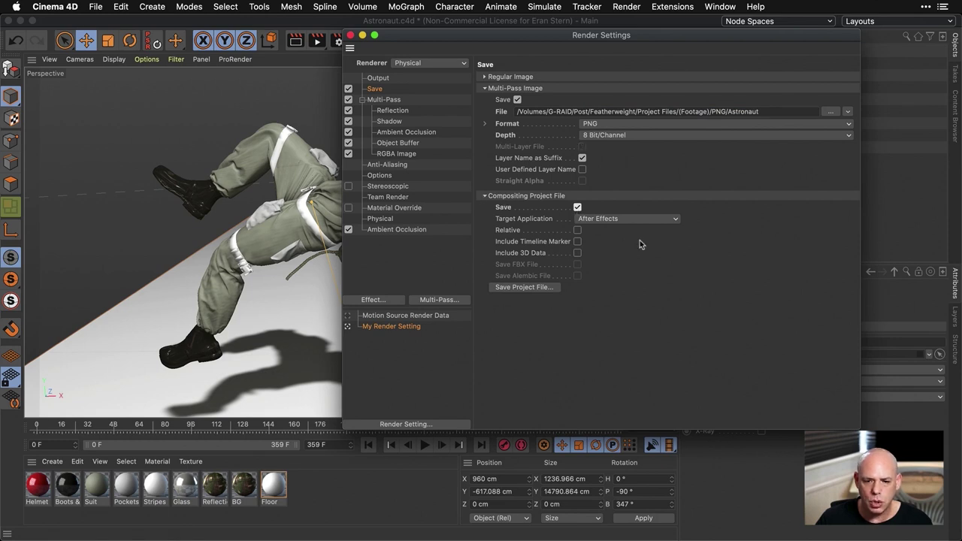
click(640, 218)
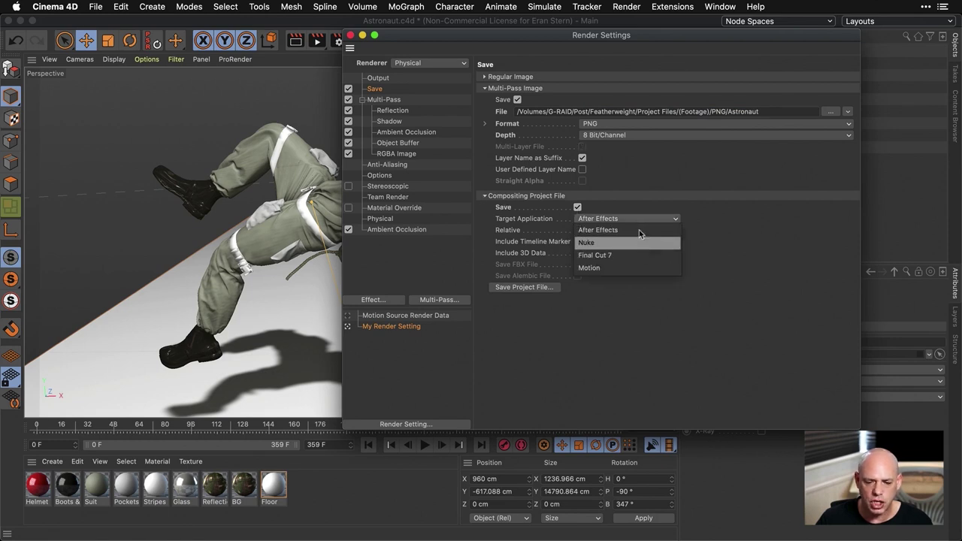
click(639, 230)
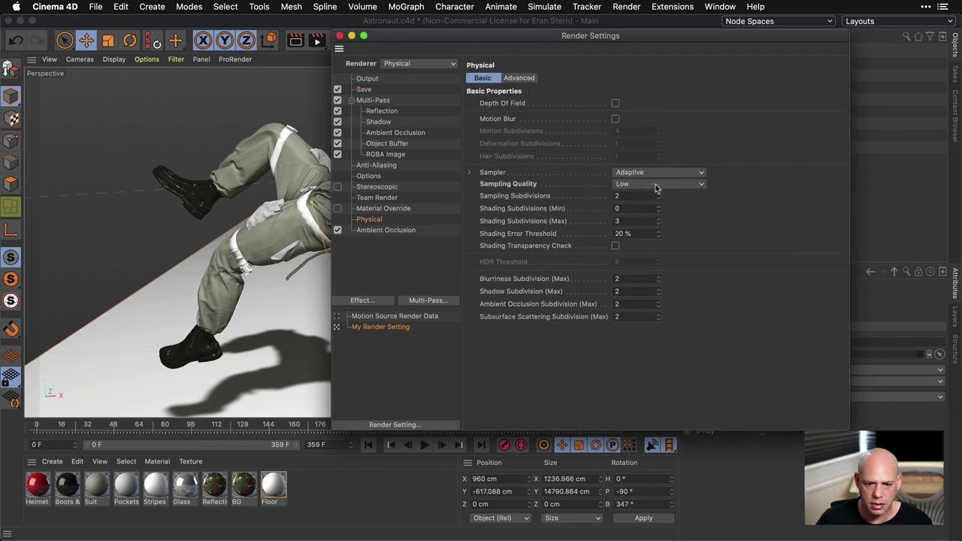
Leave sampling quality at Low and close Render Settings
click(655, 184)
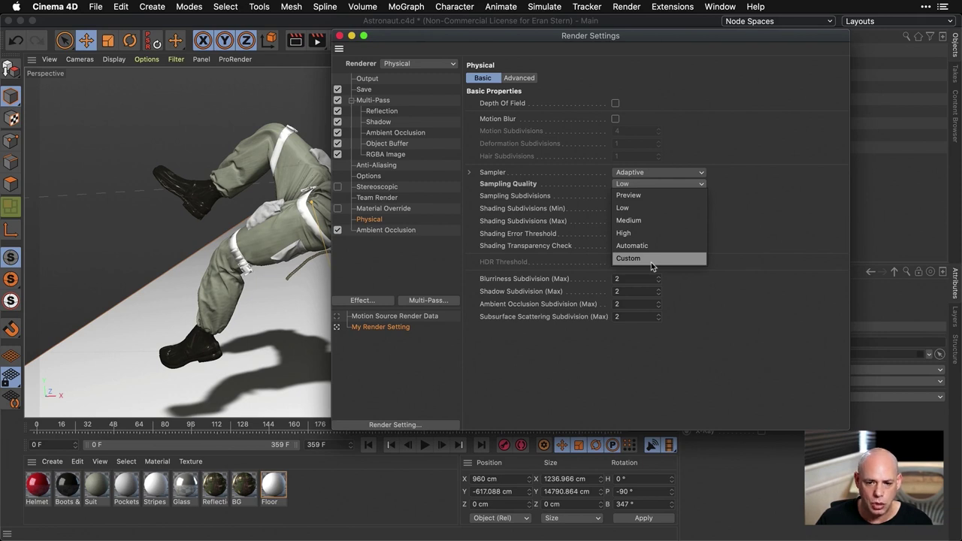
click(572, 290)
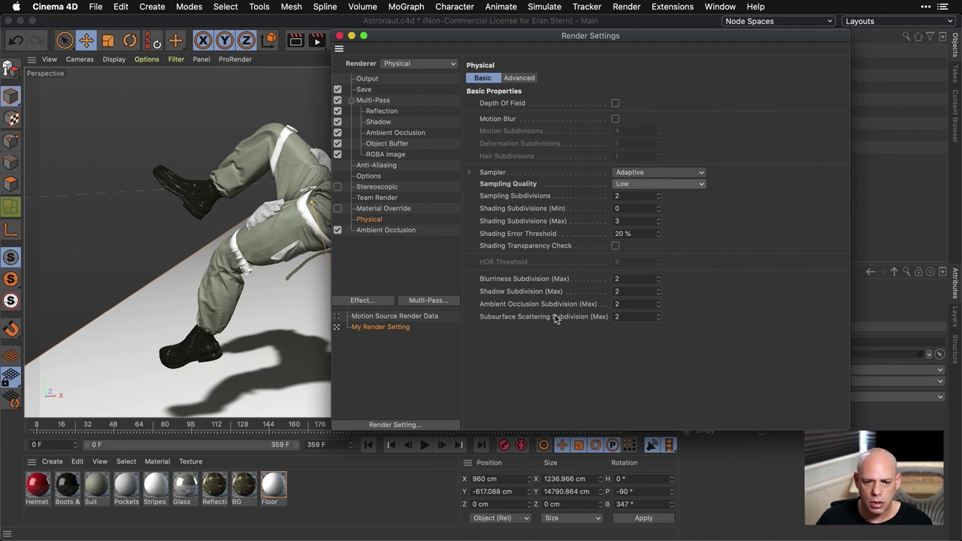
click(339, 36)
click(55, 6)
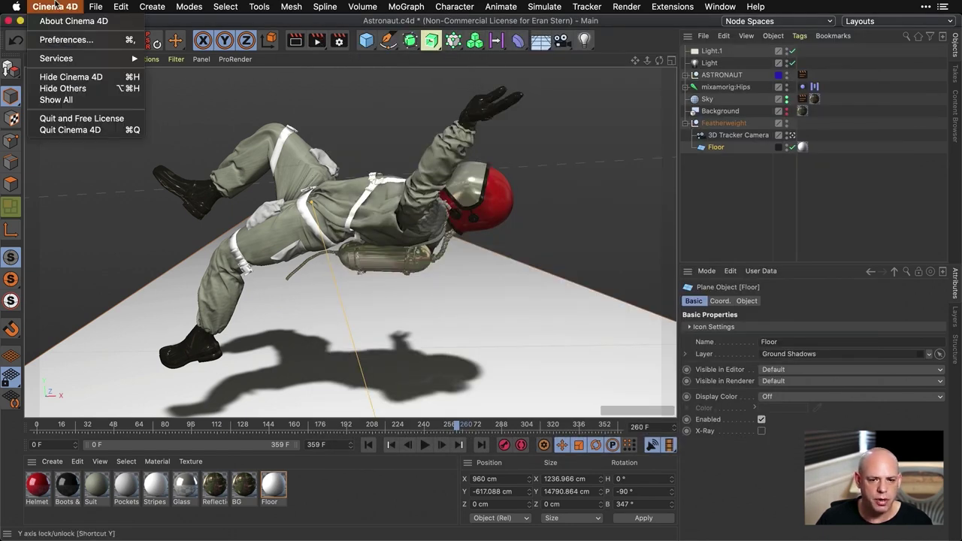
Set Picture Viewer Memory in the Memory preferences to 4096 MB and close Preferences
click(64, 40)
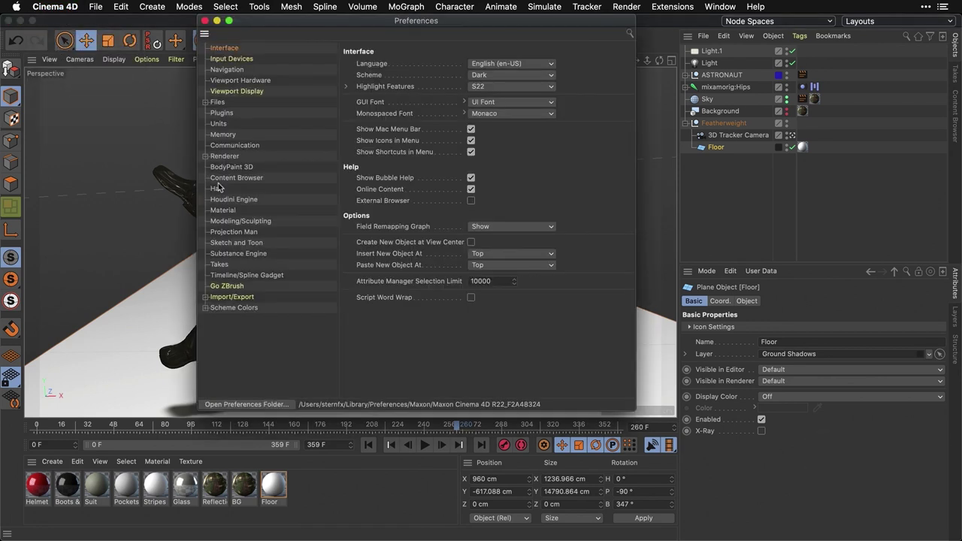
click(222, 134)
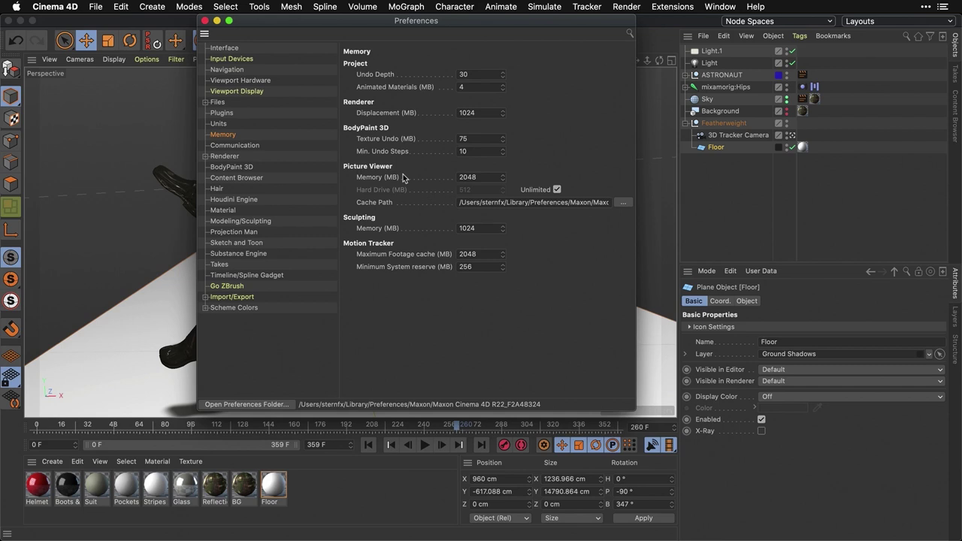
double_click(468, 177)
text(4096)
key(Return)
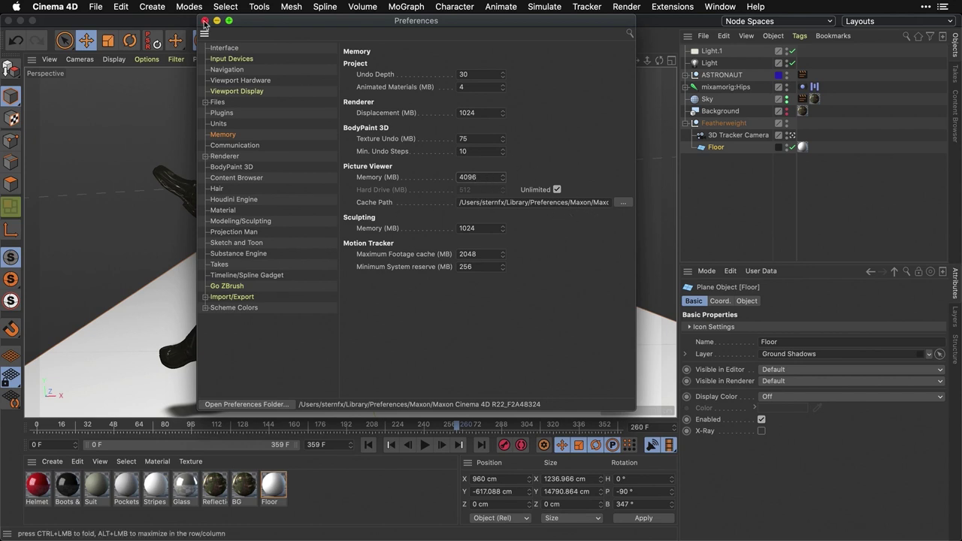
click(204, 21)
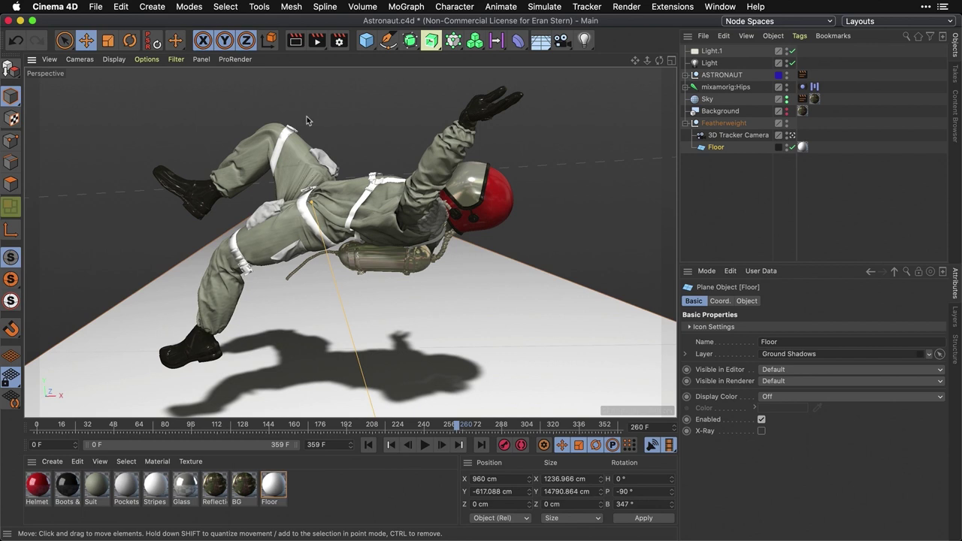
Render the animation to the Picture Viewer and view the Ambient Occlusion, Shadow, Background and Object Buffer passes
click(316, 41)
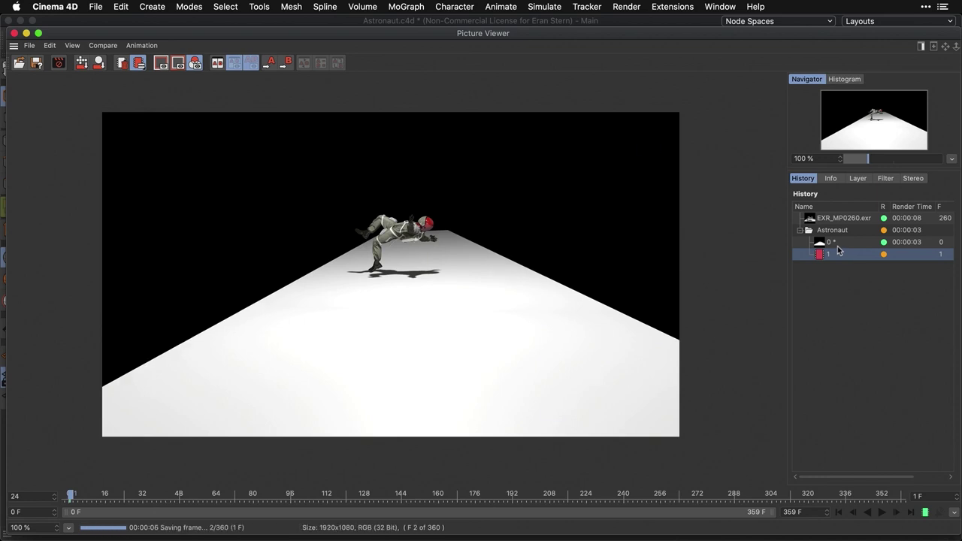
click(858, 178)
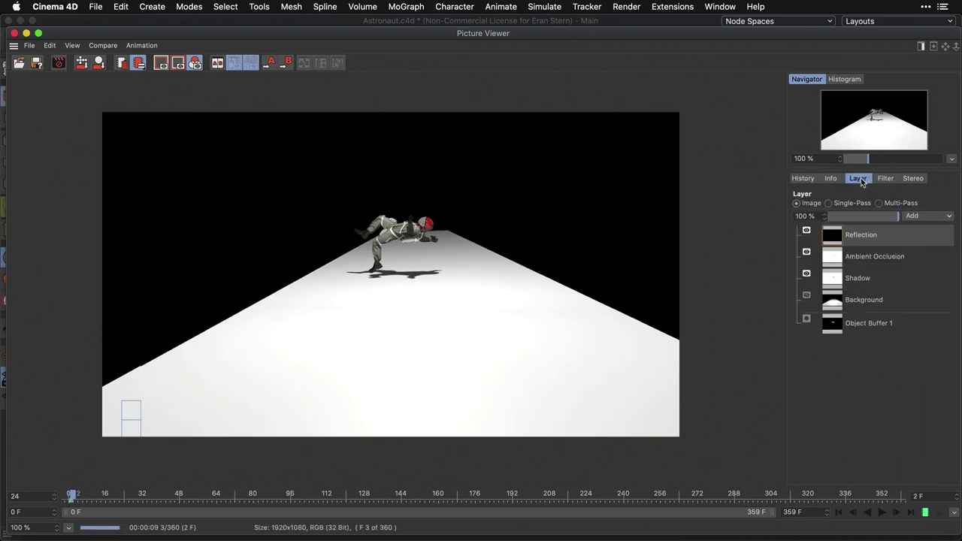
click(864, 256)
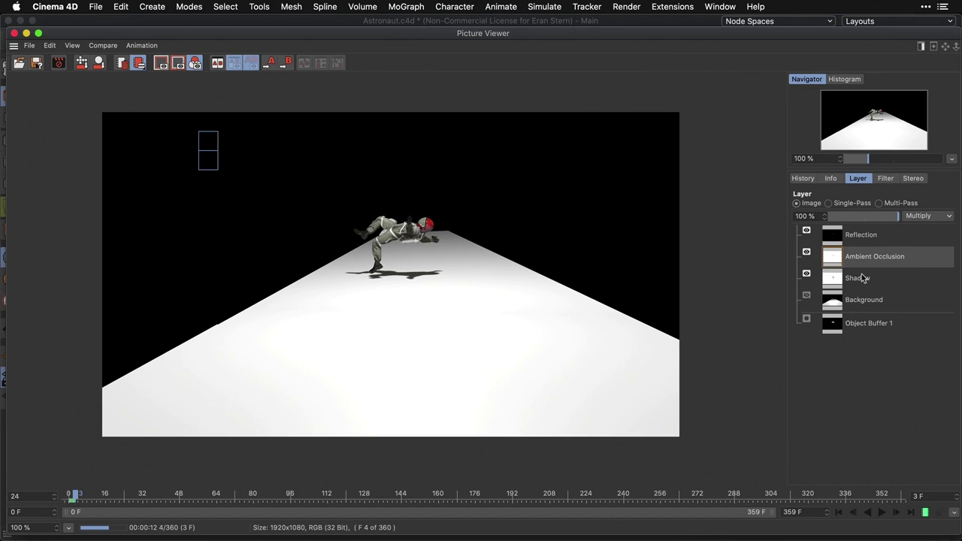
click(860, 278)
click(866, 284)
click(861, 301)
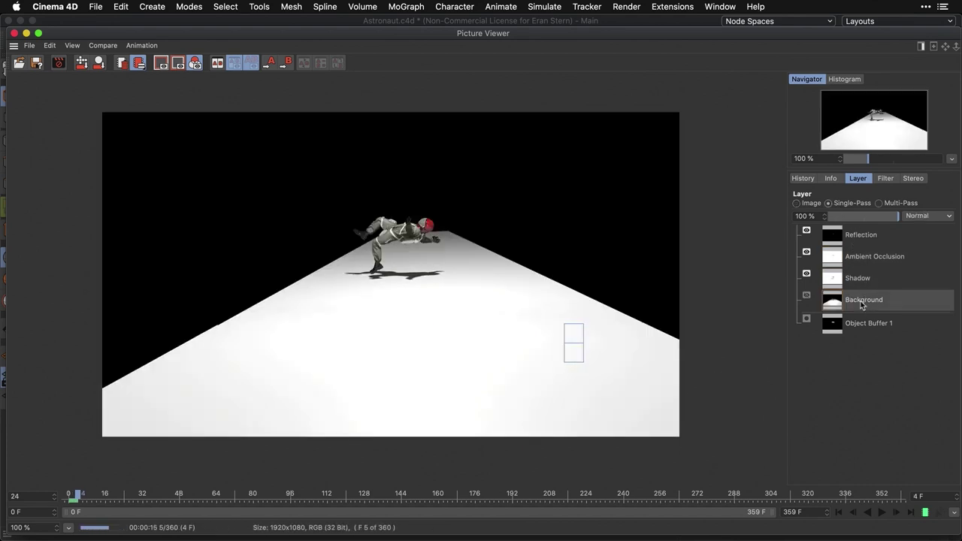
click(861, 325)
Review the Reflection, Ambient Occlusion, Shadow, Background and Object Buffer 1 passes again
click(860, 234)
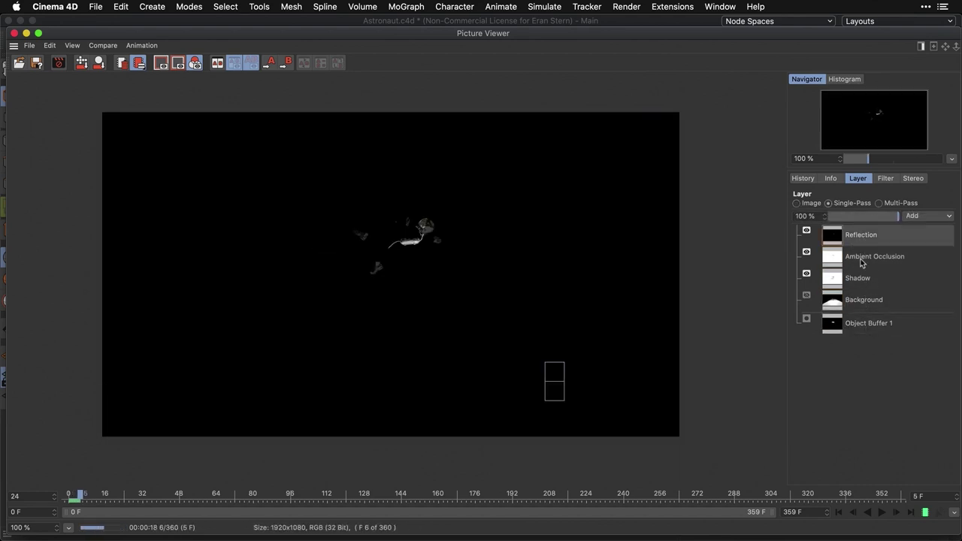
click(864, 256)
click(861, 278)
click(861, 301)
click(861, 324)
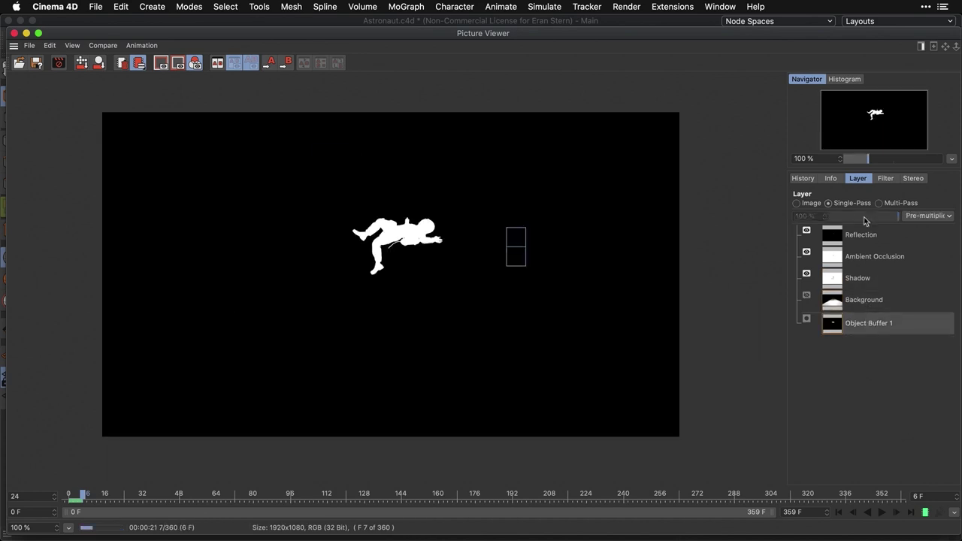
Return to the combined render and collapse the Astronaut render folder in History
click(798, 203)
click(803, 178)
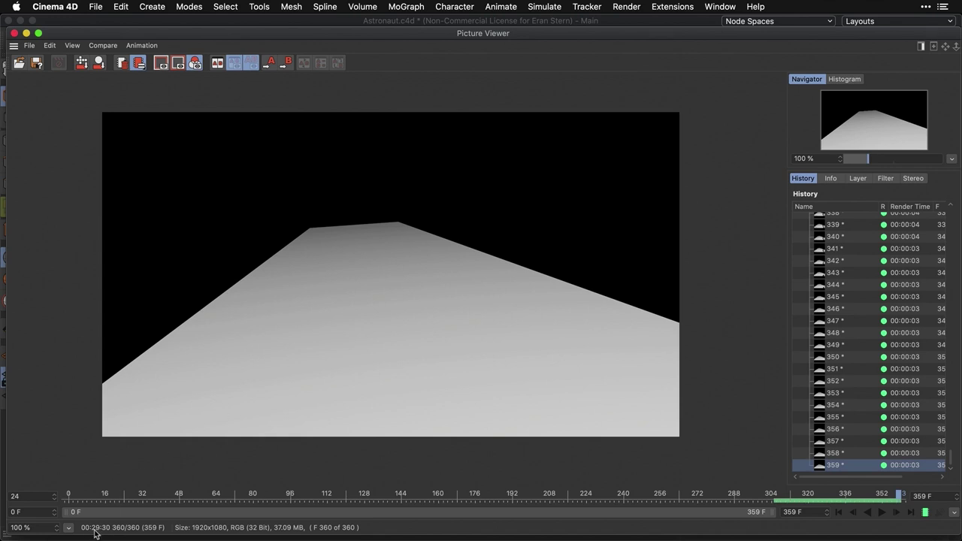
scroll(868, 276, up, 20)
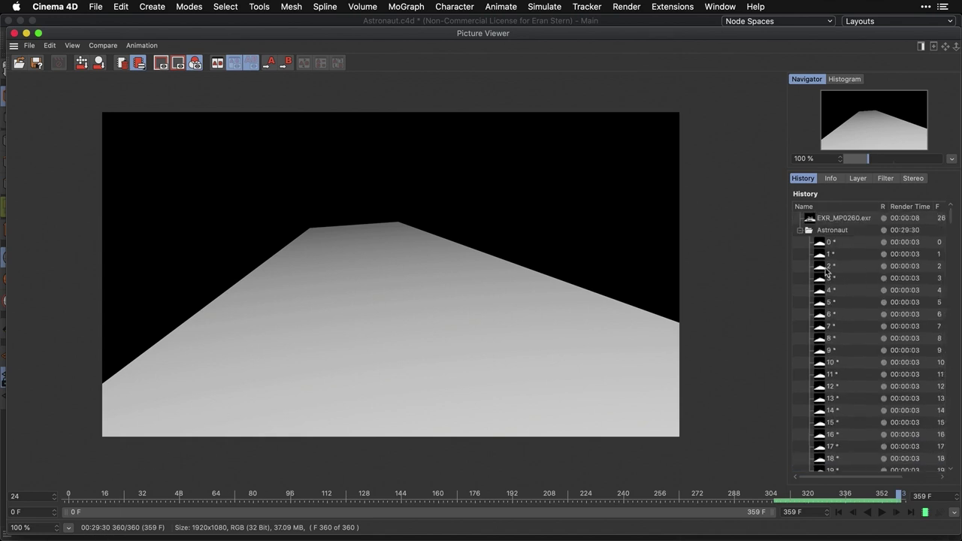
click(800, 231)
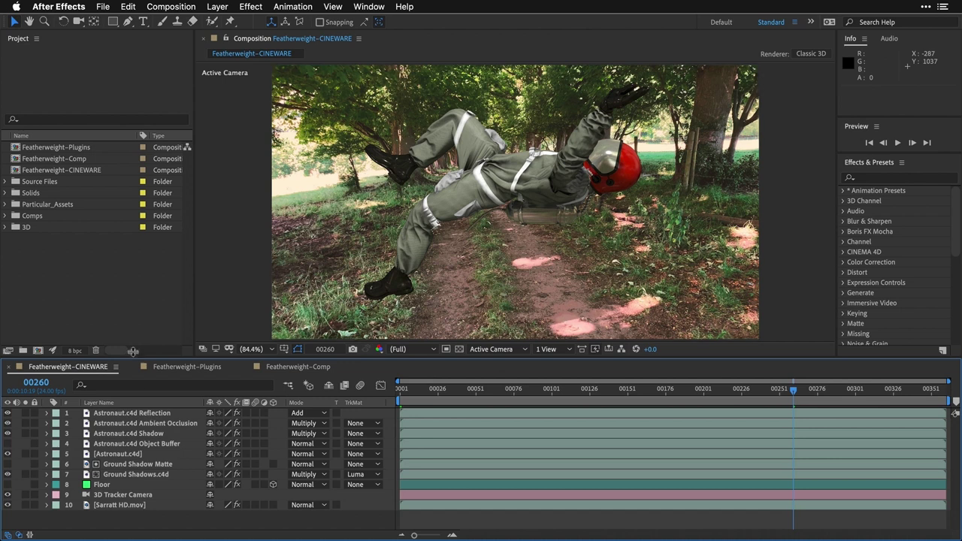
Open the Astronaut comp from the Comps folder, scrub to a later frame, and close it
click(5, 216)
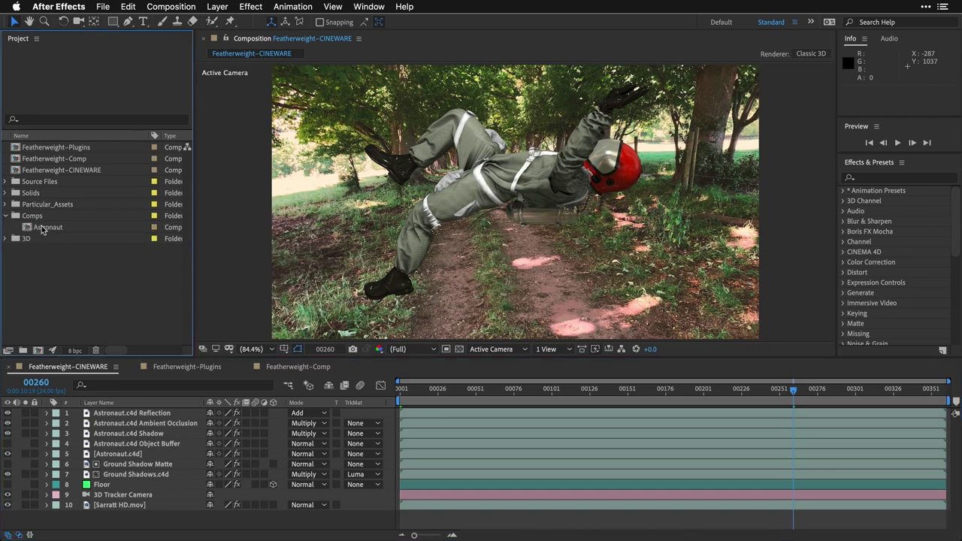
double_click(45, 227)
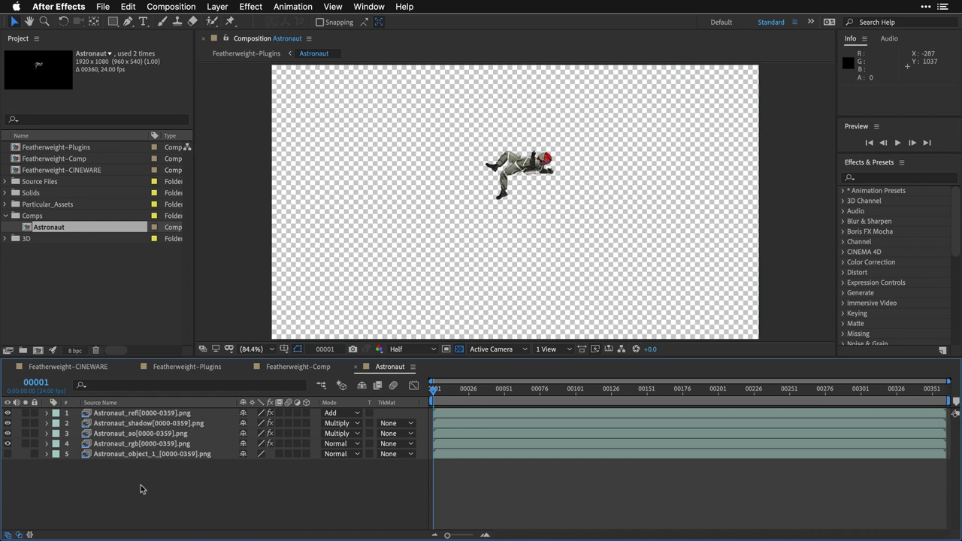
drag(455, 390, 681, 392)
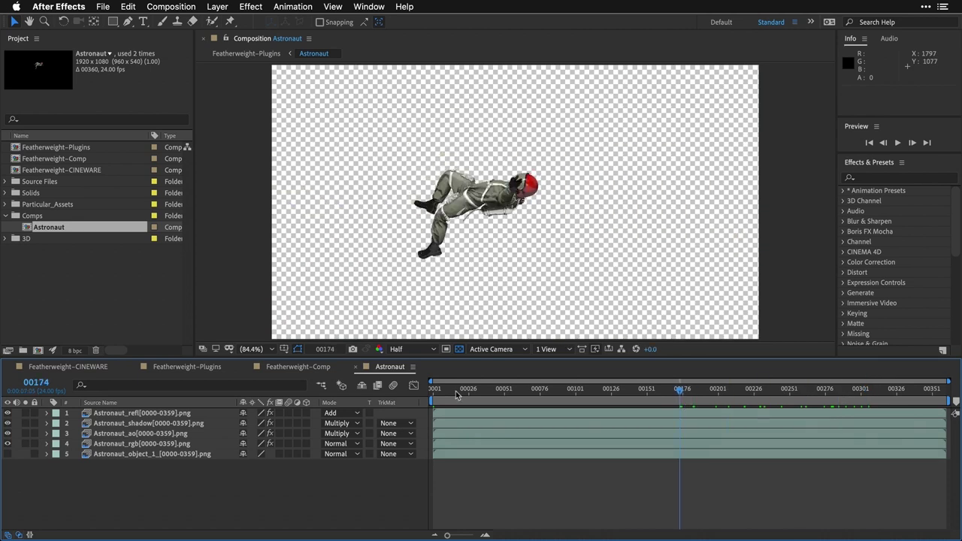
click(357, 367)
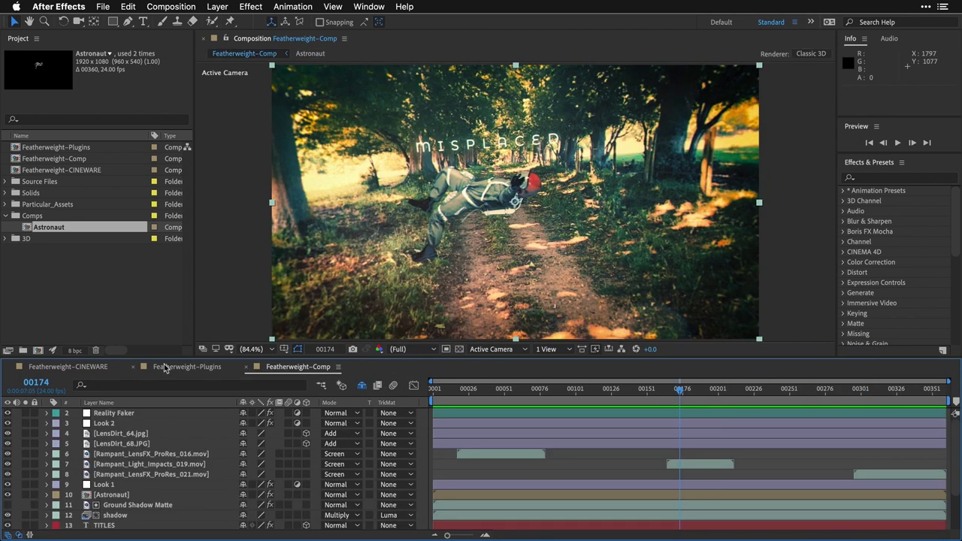
Preview the Featherweight-Plugins comp from its first frame, then stop playback
click(163, 367)
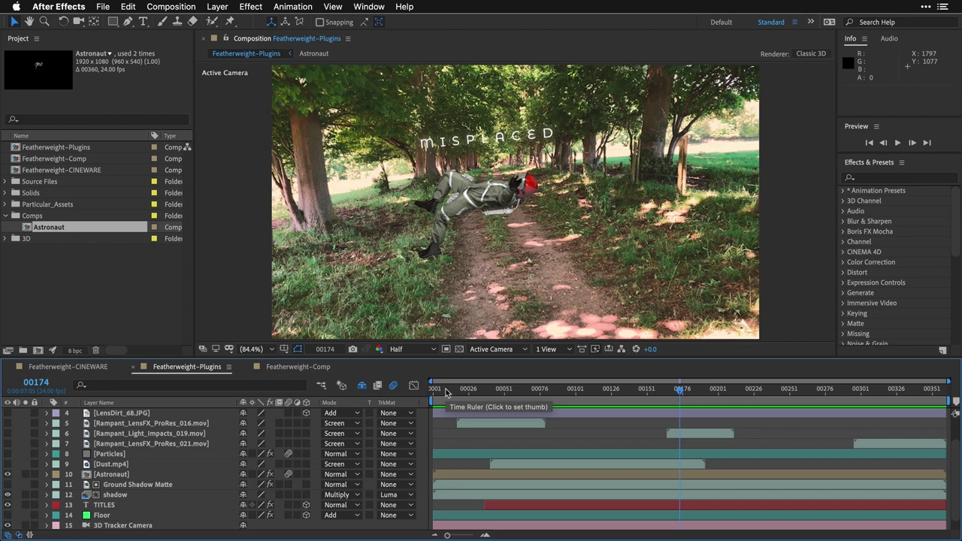
drag(446, 392, 428, 392)
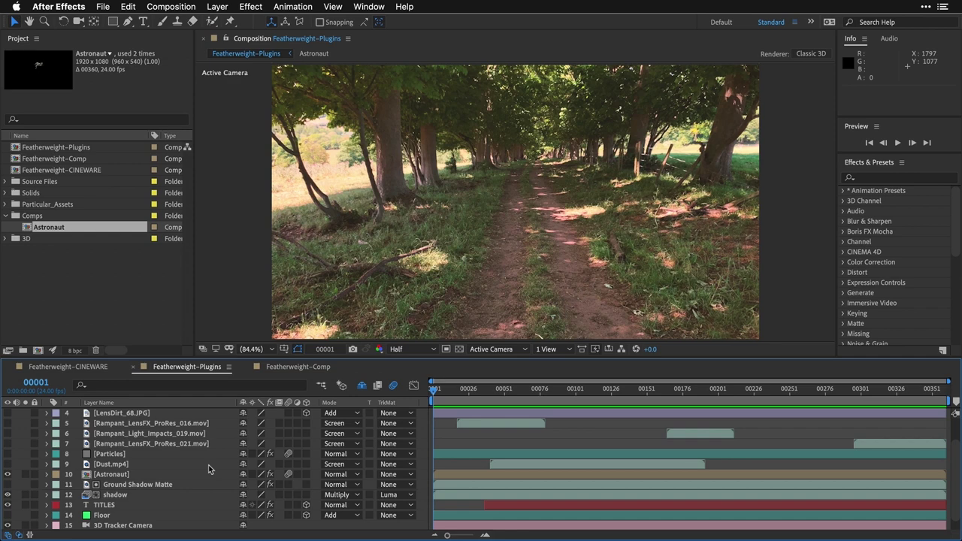
key(space)
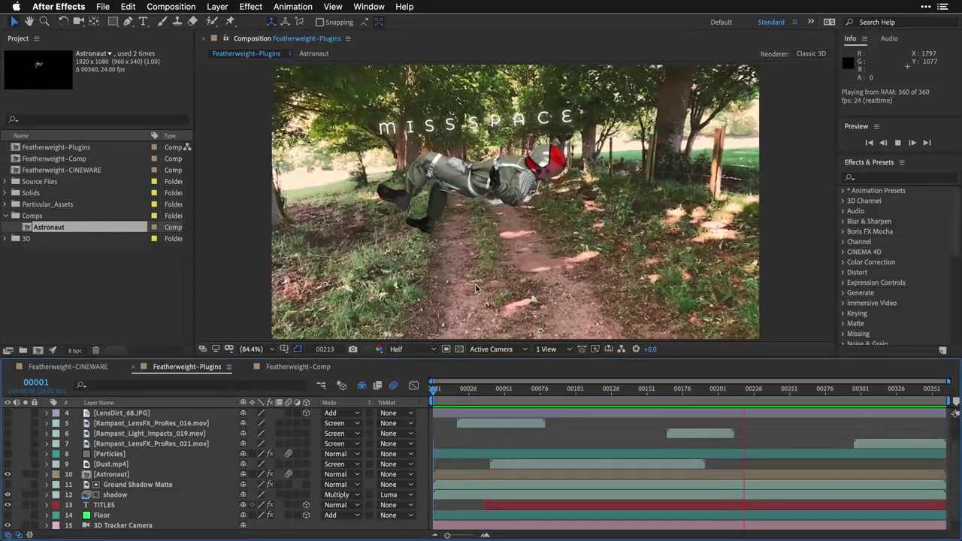
click(434, 389)
At frame 00057, make the Particles layer visible and select it
drag(433, 391, 514, 394)
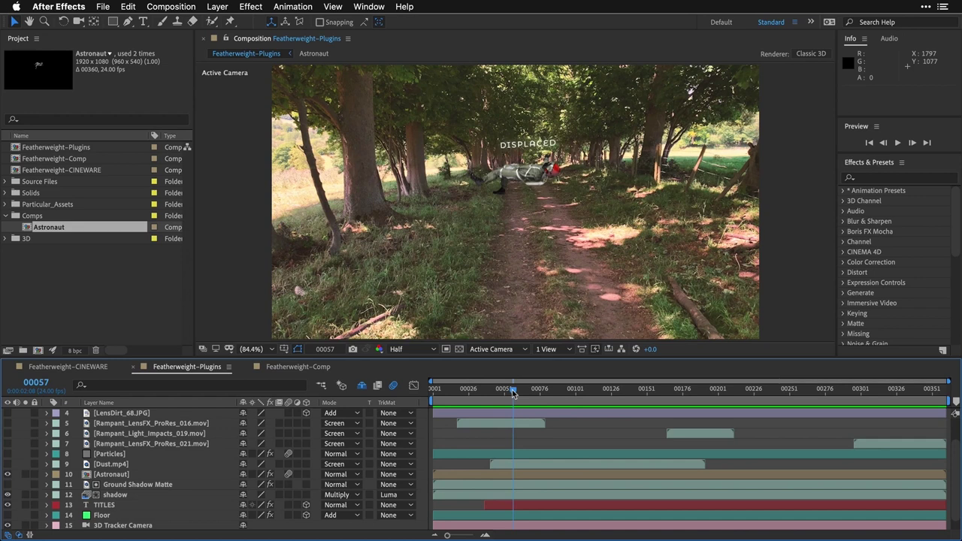
click(8, 454)
click(120, 454)
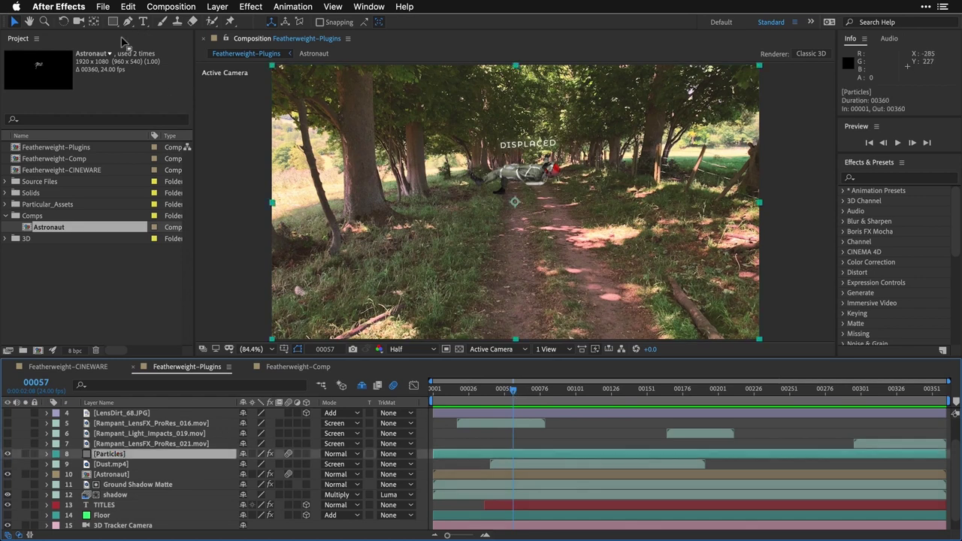
click(249, 6)
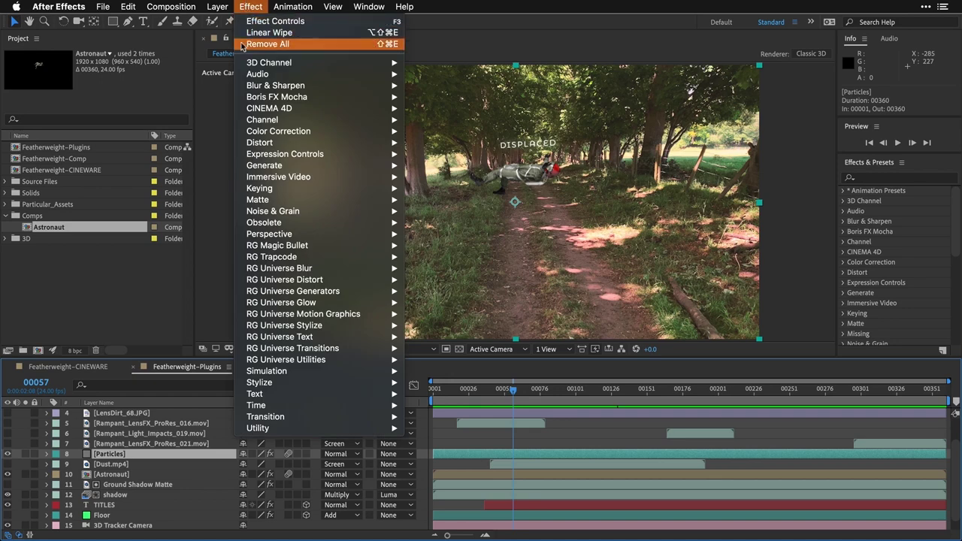
click(250, 21)
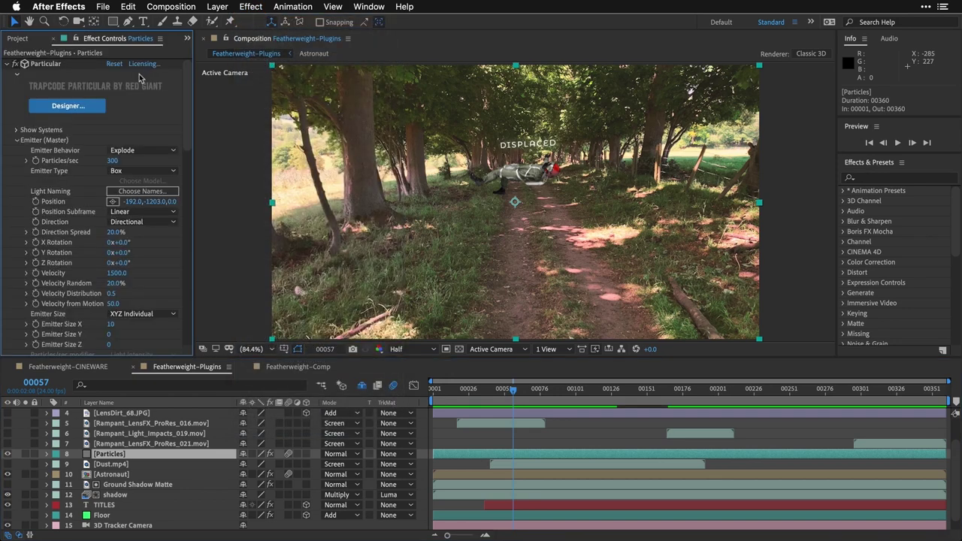
click(67, 106)
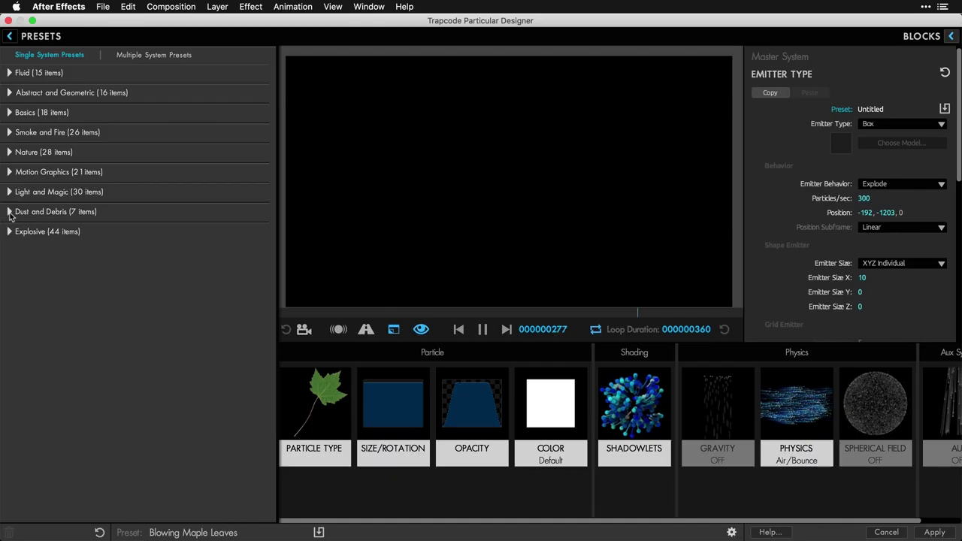
click(9, 153)
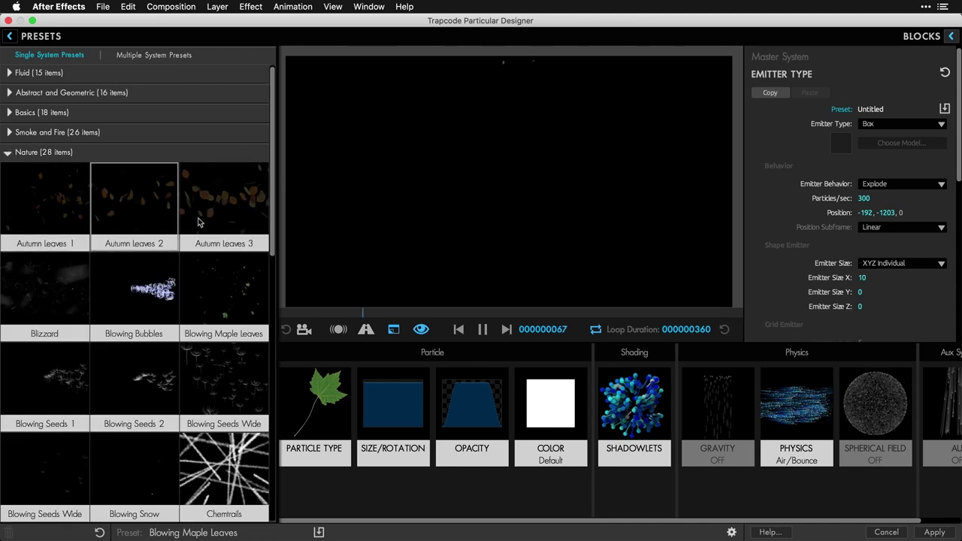
scroll(273, 210, down, 2)
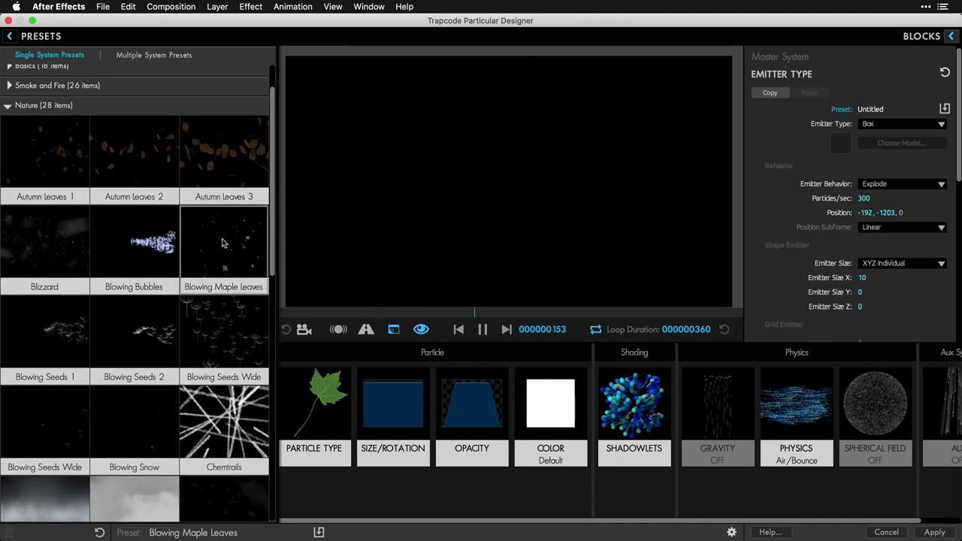
click(885, 532)
key(space)
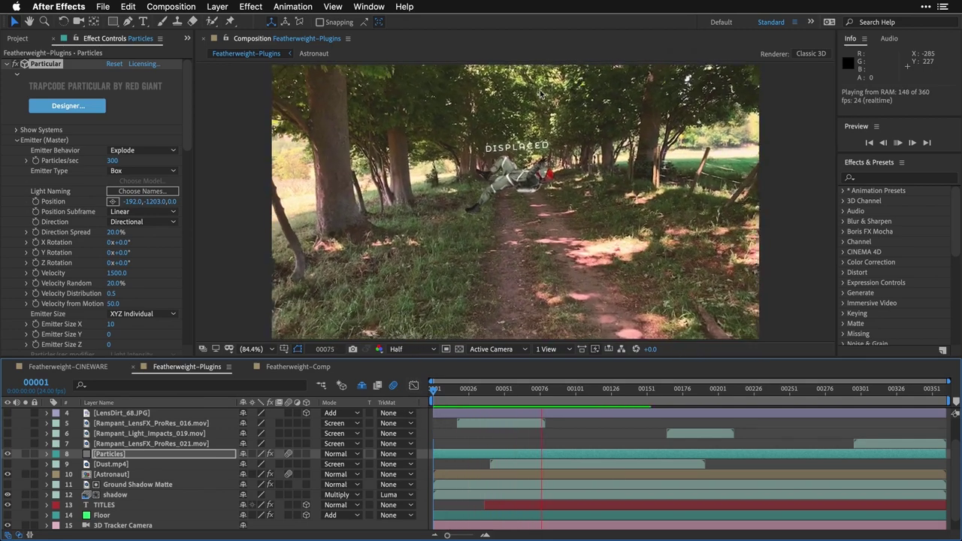
Restart the preview from frame 1 with Dust.mp4, both LensDirt layers and three Rampant layers on
key(super+Down)
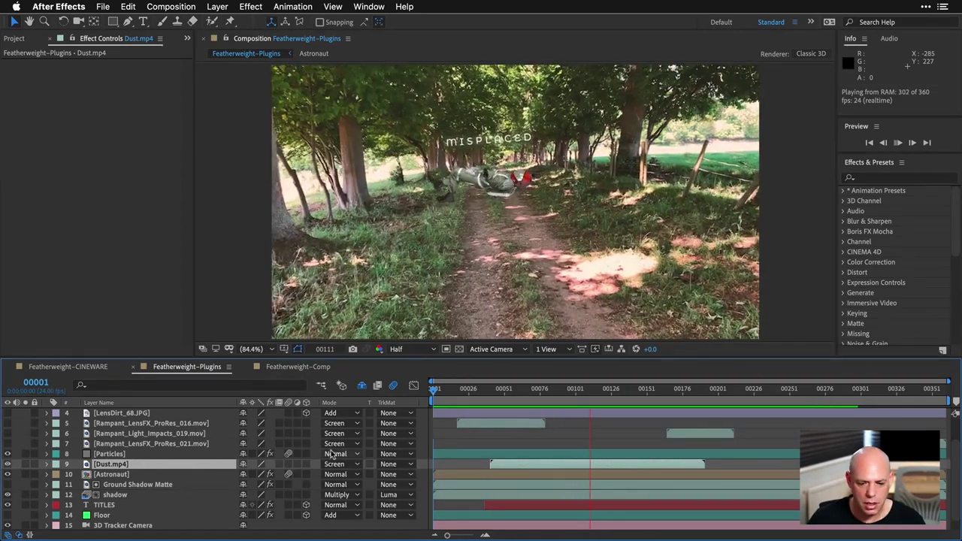
scroll(149, 478, up, 2)
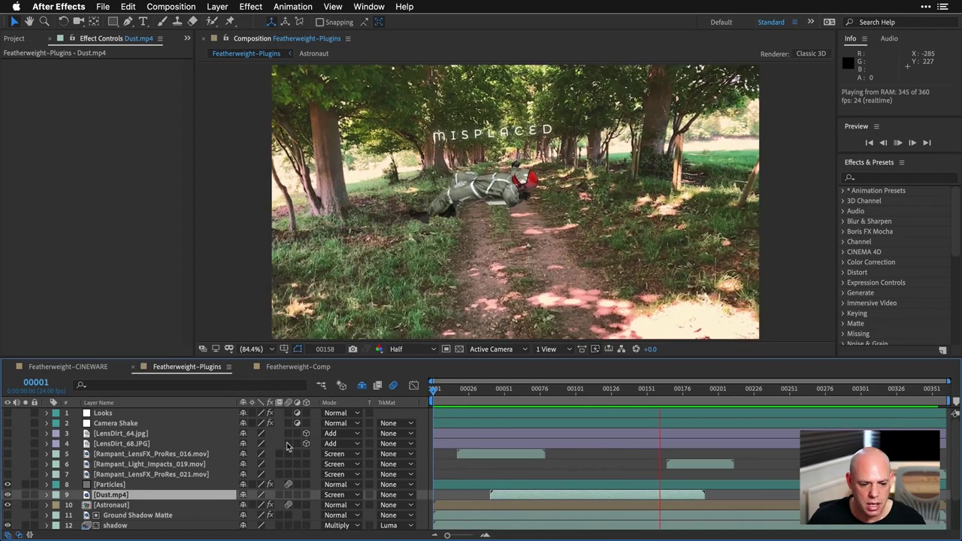
key(space)
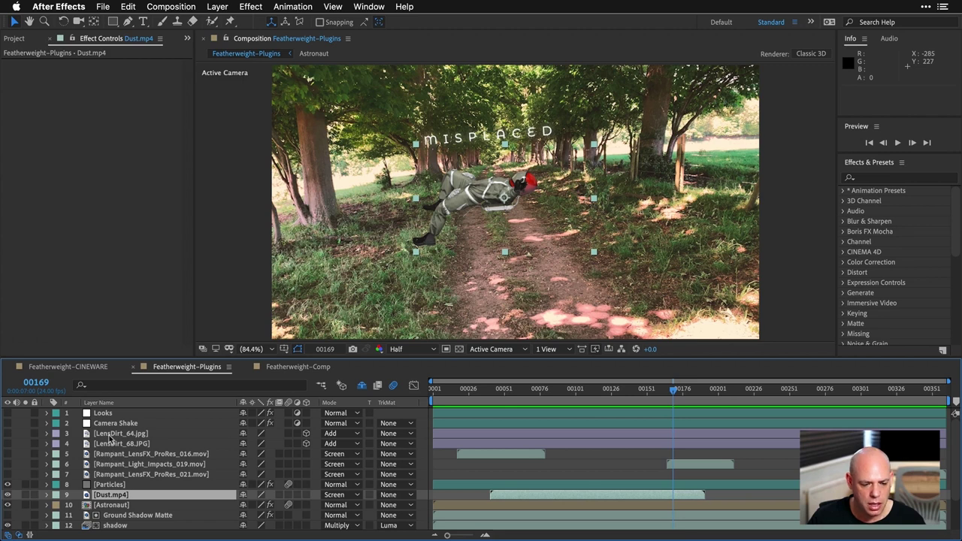
drag(447, 397, 434, 393)
key(space)
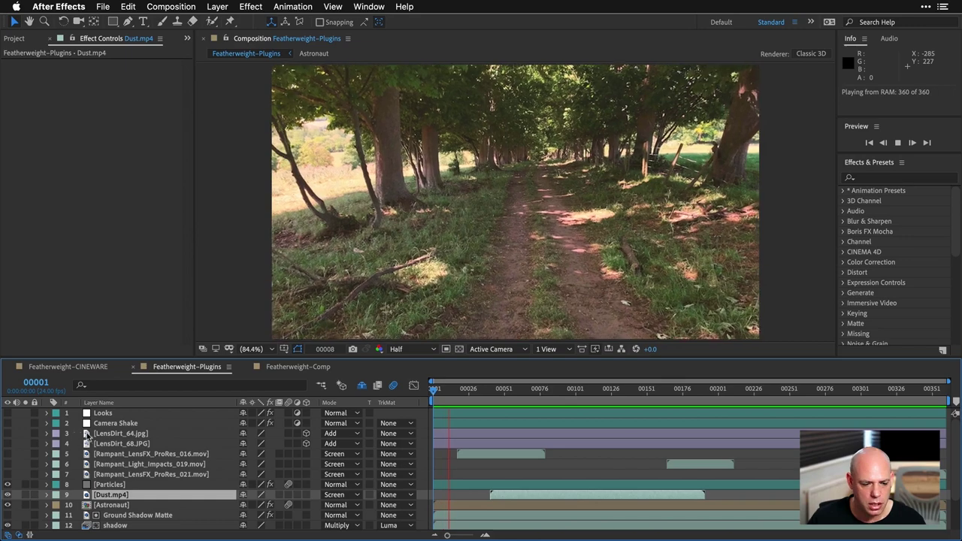
drag(8, 434, 7, 445)
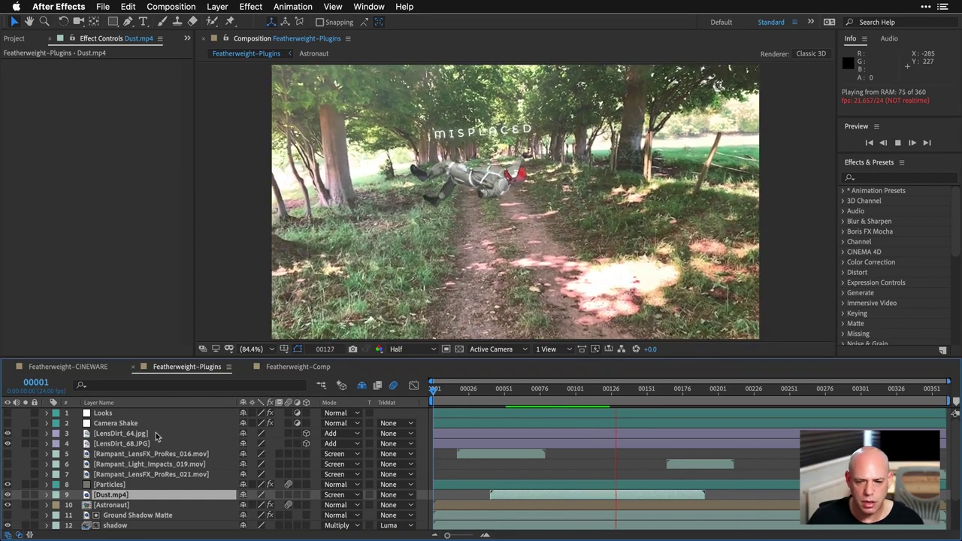
drag(9, 454, 9, 478)
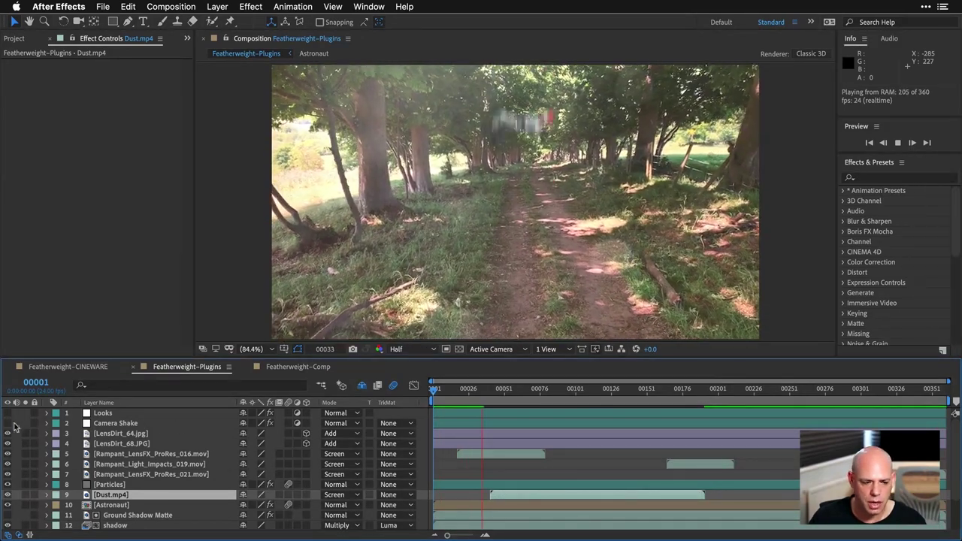
Turn on the Camera Shake layer and look through its Universe Dashboard presets
click(115, 423)
key(space)
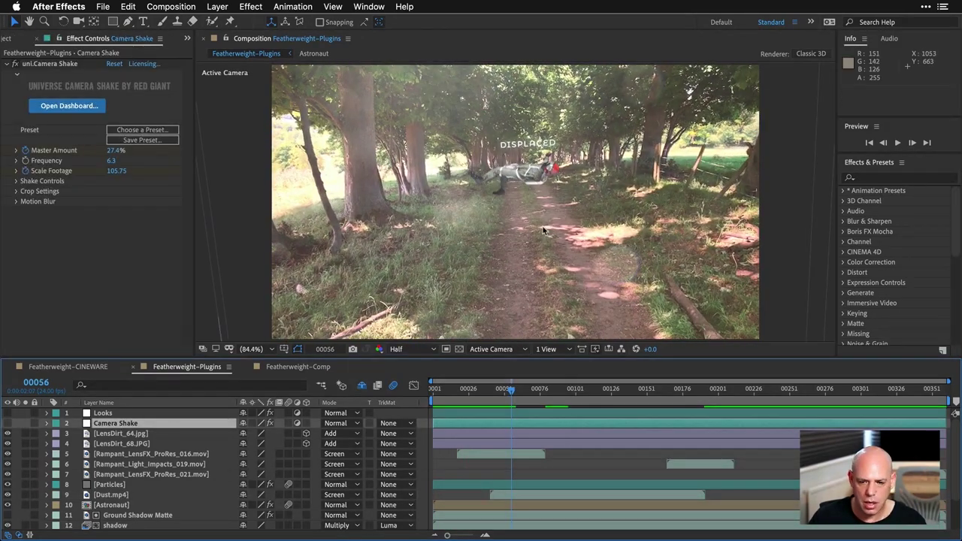
click(7, 424)
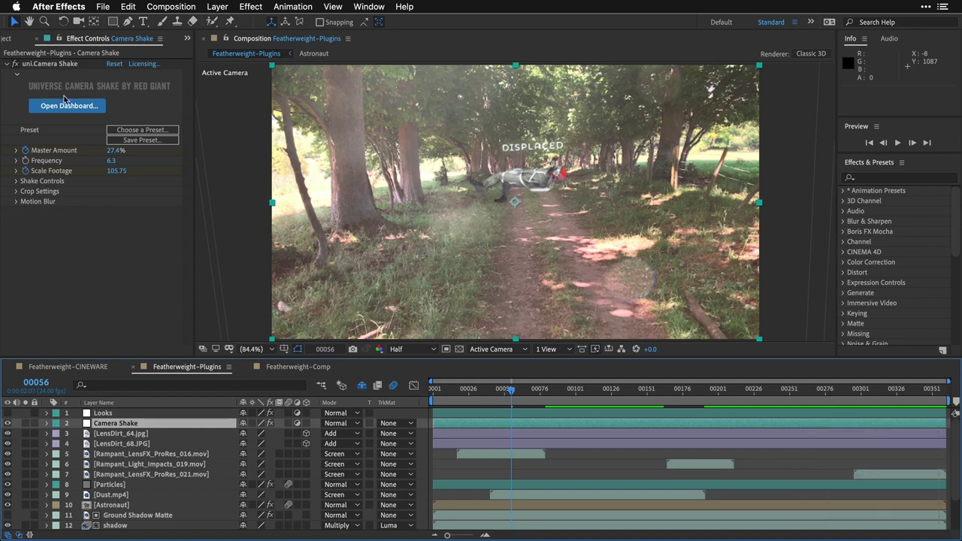
click(137, 132)
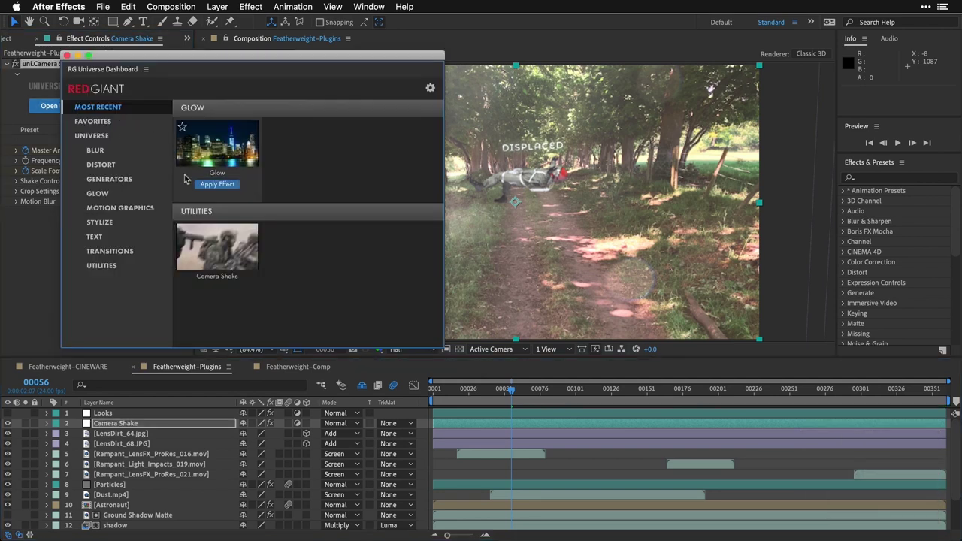
mouse_move(231, 257)
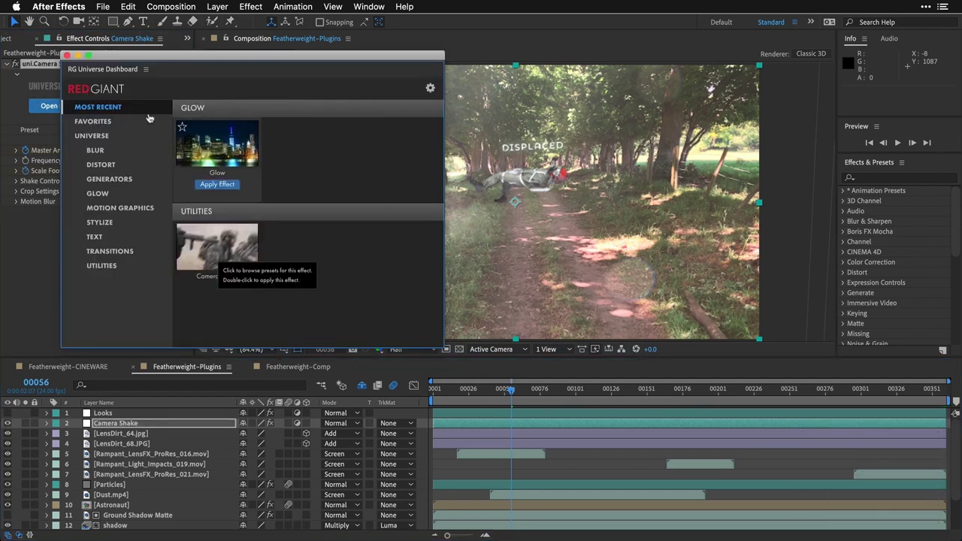
click(66, 56)
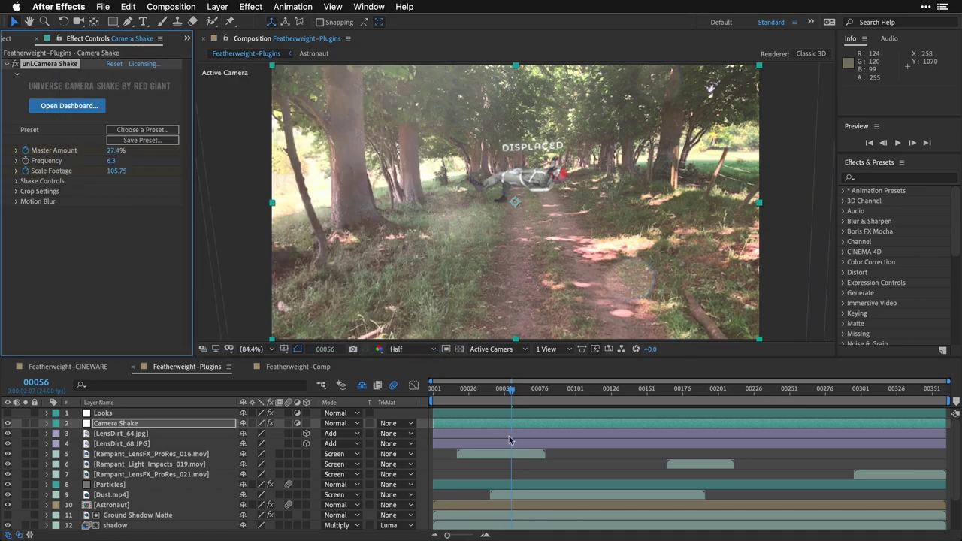
Preview from the first frame, then switch on the Looks grade layer
key(Home)
key(space)
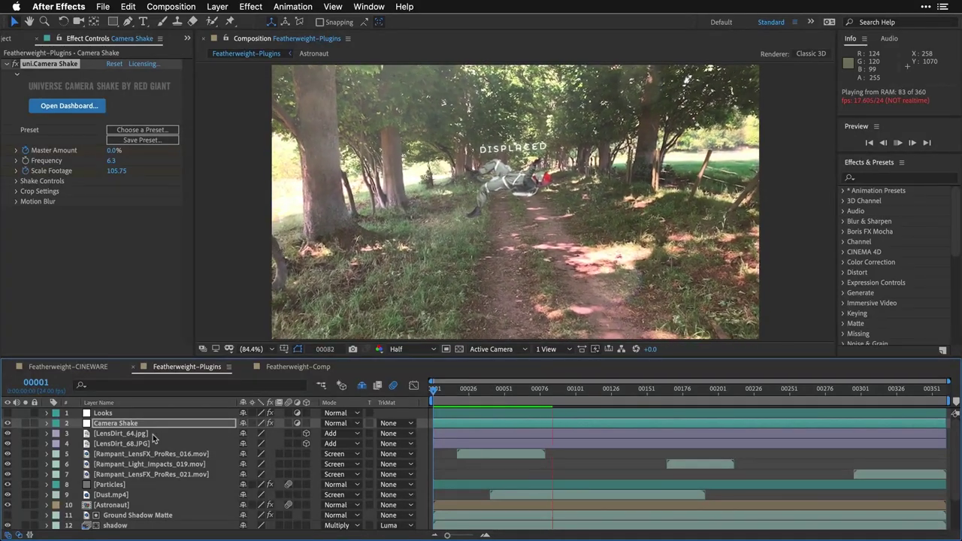
click(103, 412)
key(space)
click(7, 412)
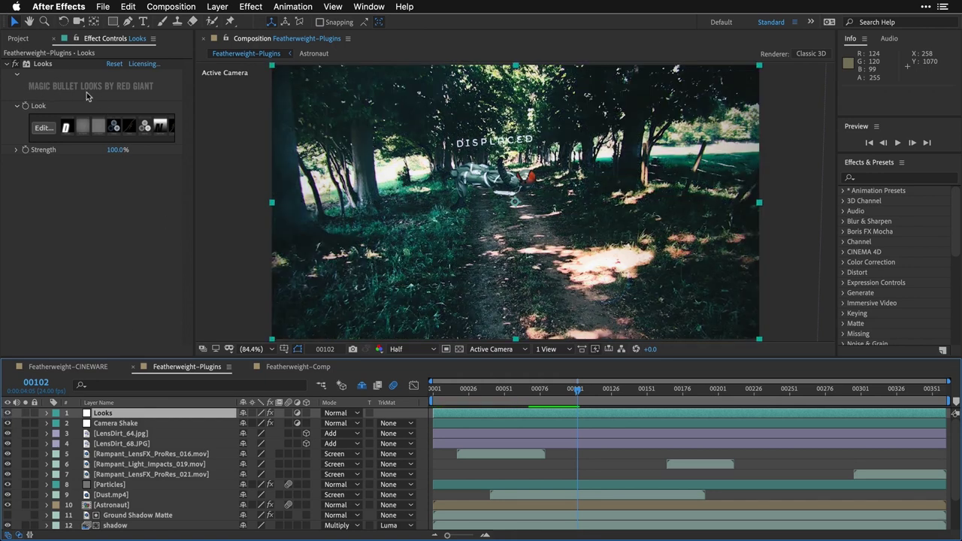
click(46, 129)
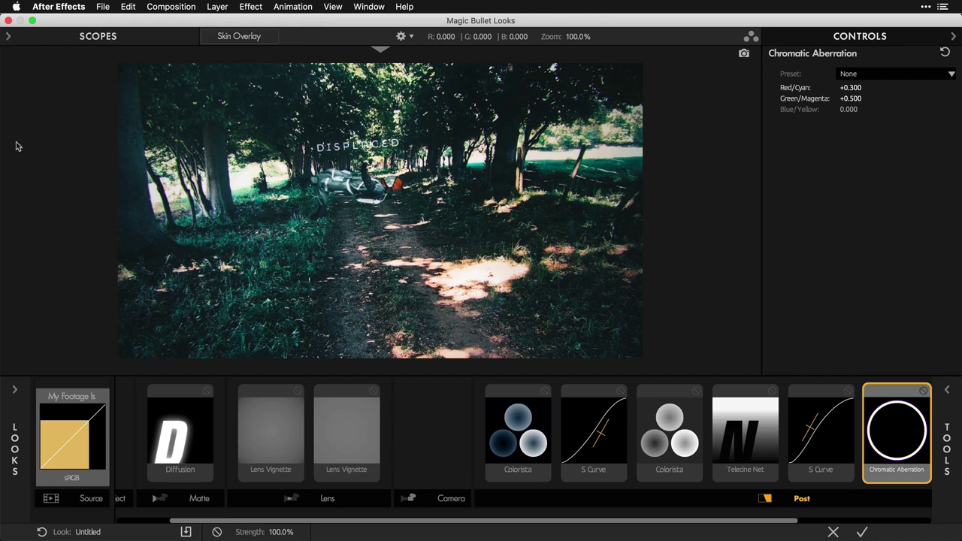
mouse_move(15, 438)
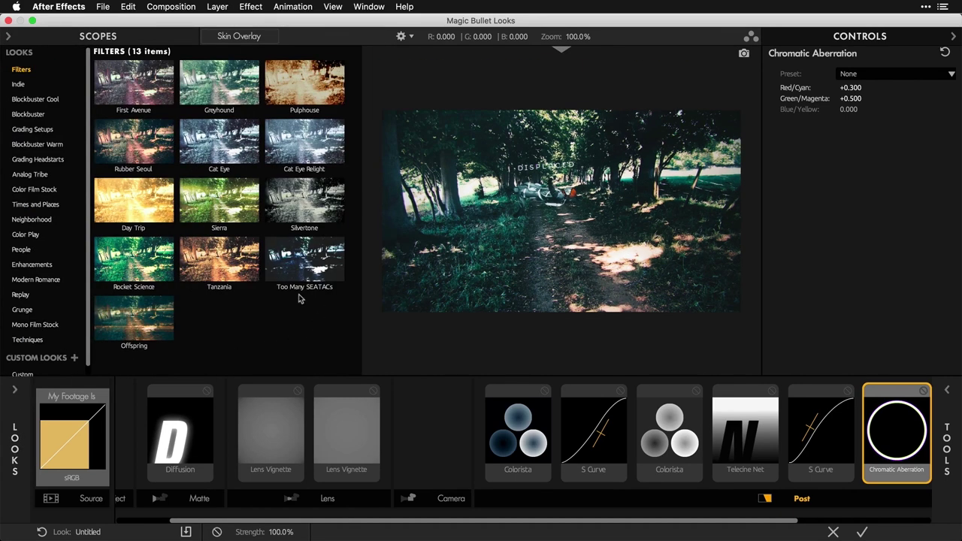
click(326, 292)
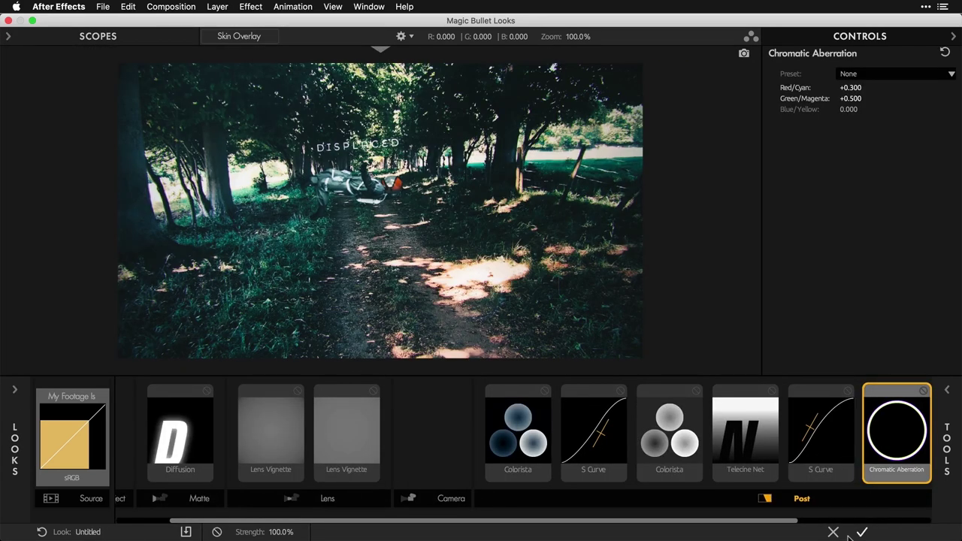
click(835, 533)
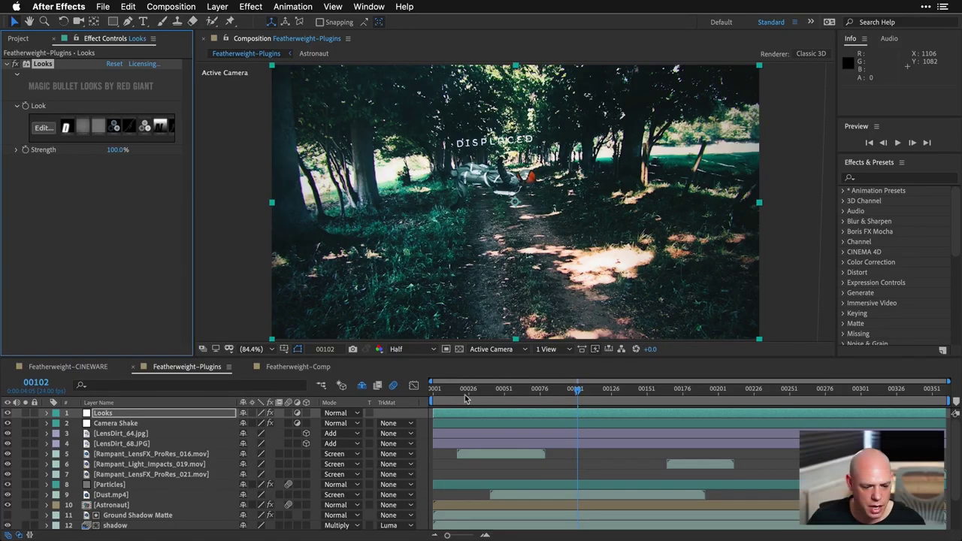
scroll(369, 414, down, 3)
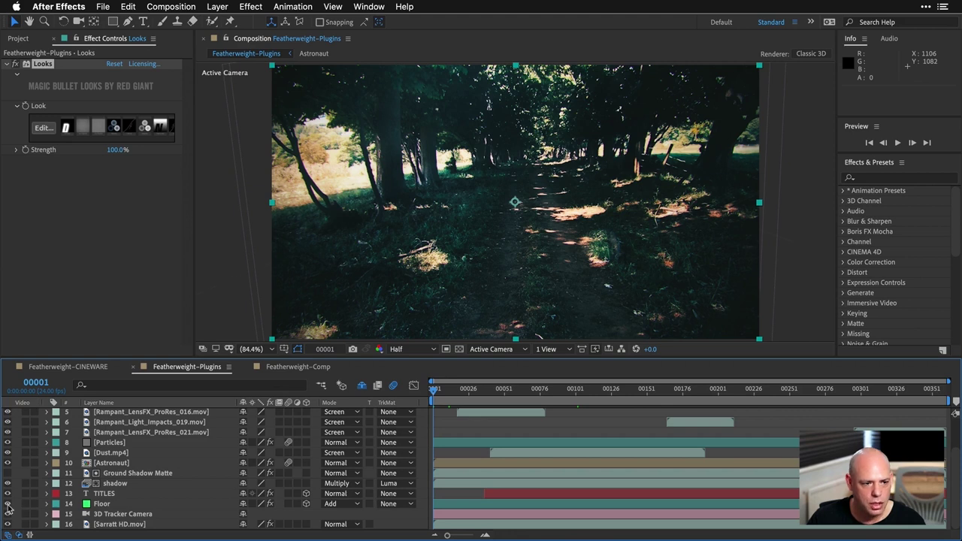
With the Floor layer selected, preview the comp, then switch to Featherweight-Comp
click(102, 505)
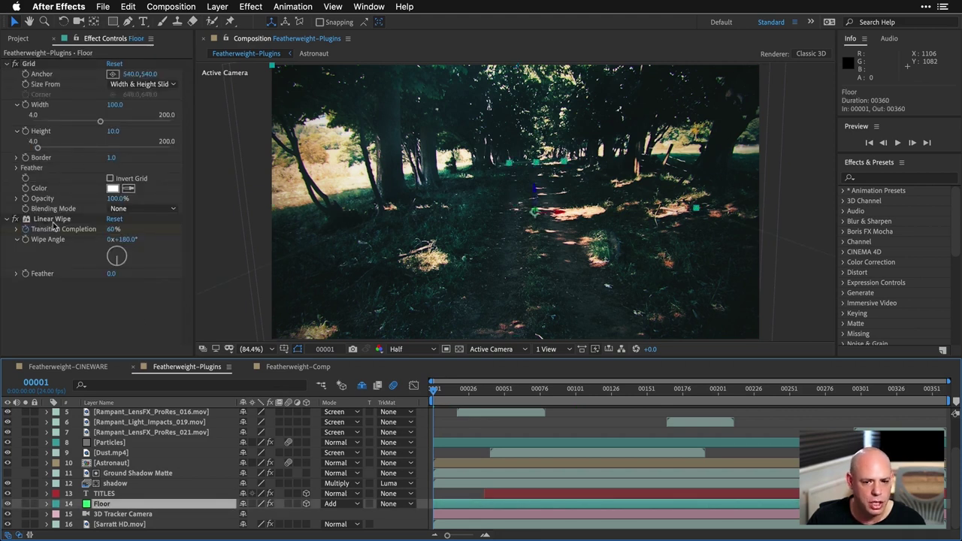
key(h)
key(space)
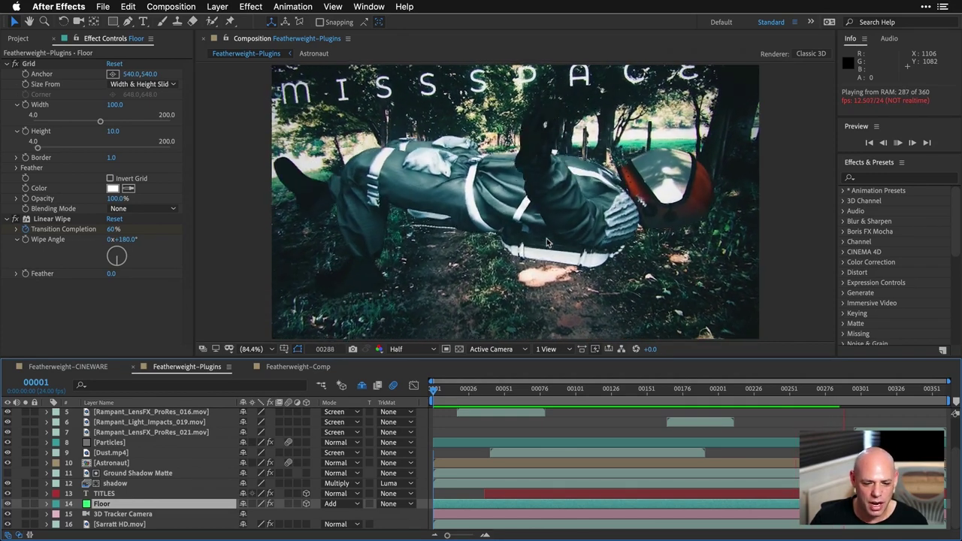
click(297, 367)
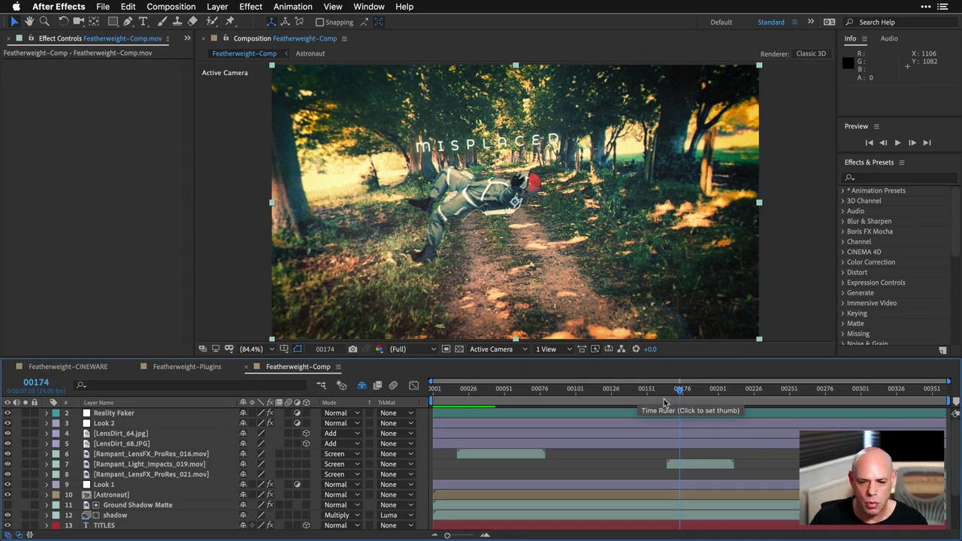
From the first frame, inspect the Look 1 layer's effects and maximize the Composition viewer
drag(681, 399, 387, 406)
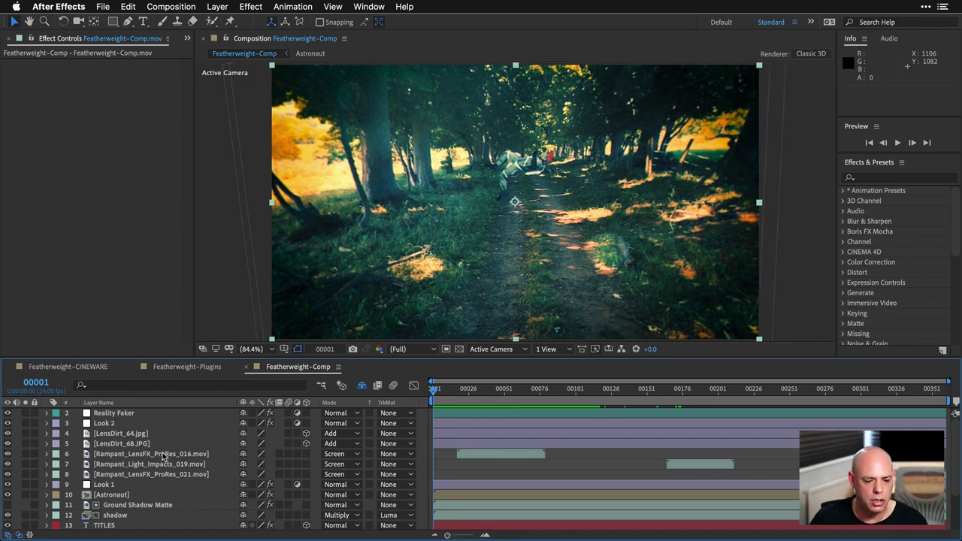
click(114, 485)
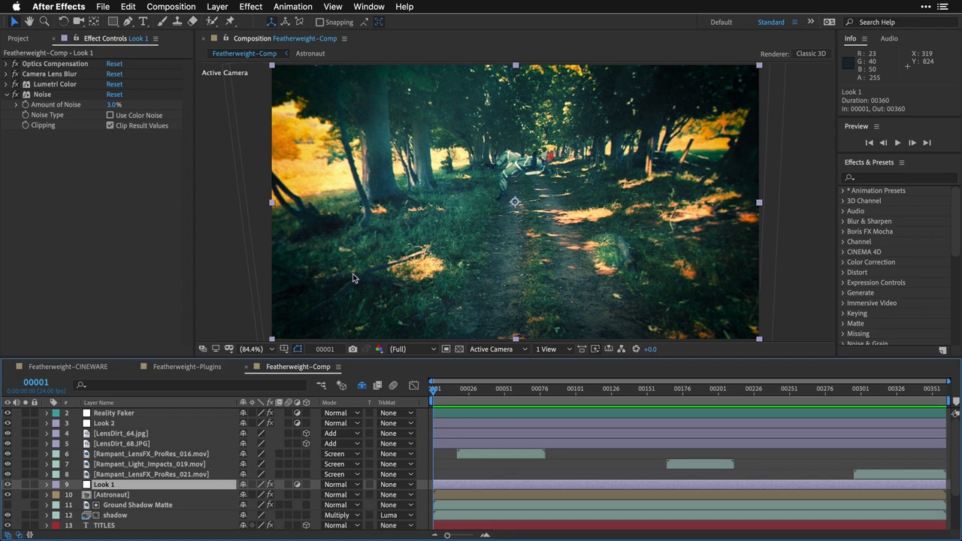
key(grave)
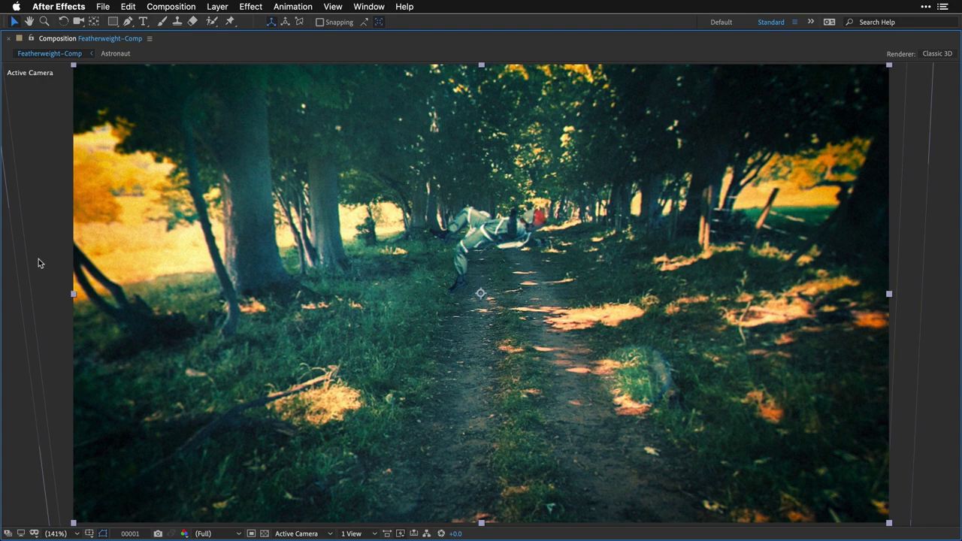